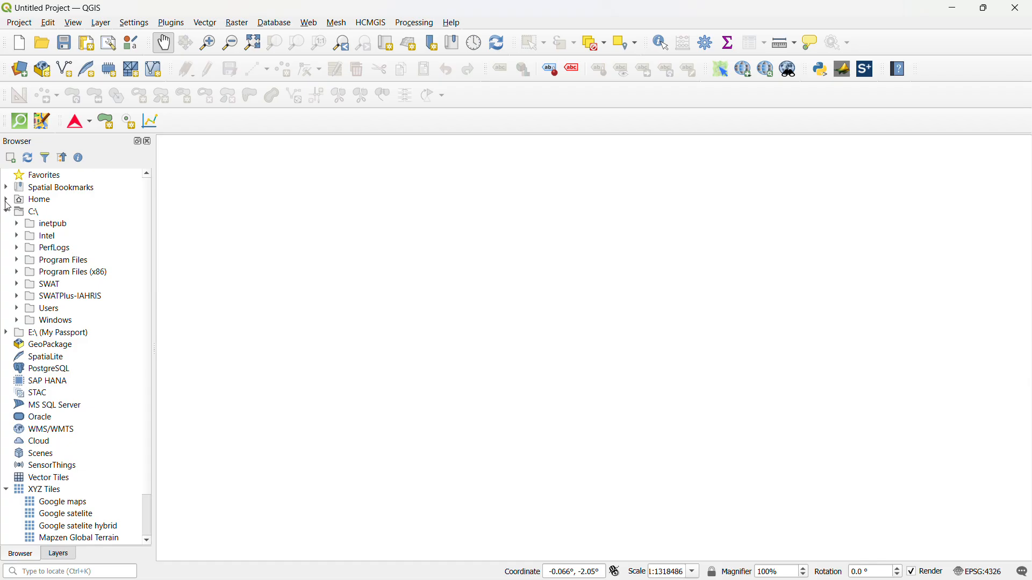
# Add TZA_part.shp to the map from Desktop > SWAT+ TRAINING 67 > Training_Data > Study_AREA
pyautogui.click(8, 202)
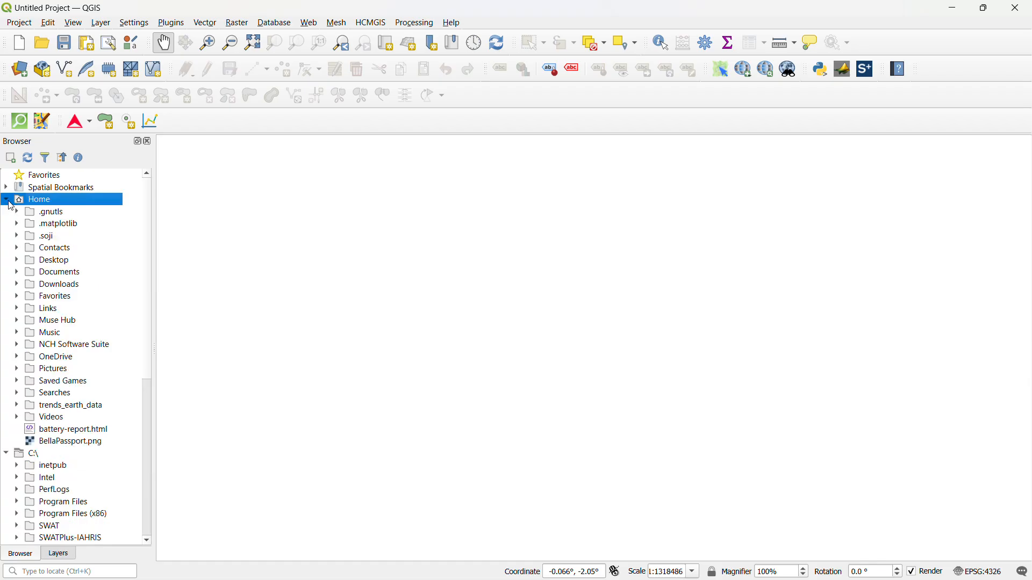
pyautogui.click(16, 262)
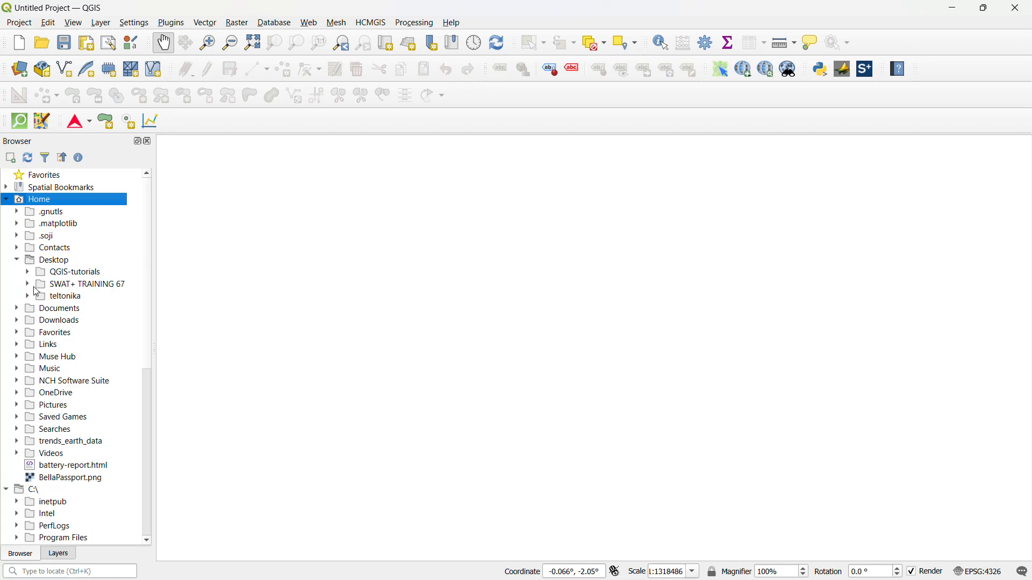
pyautogui.click(28, 285)
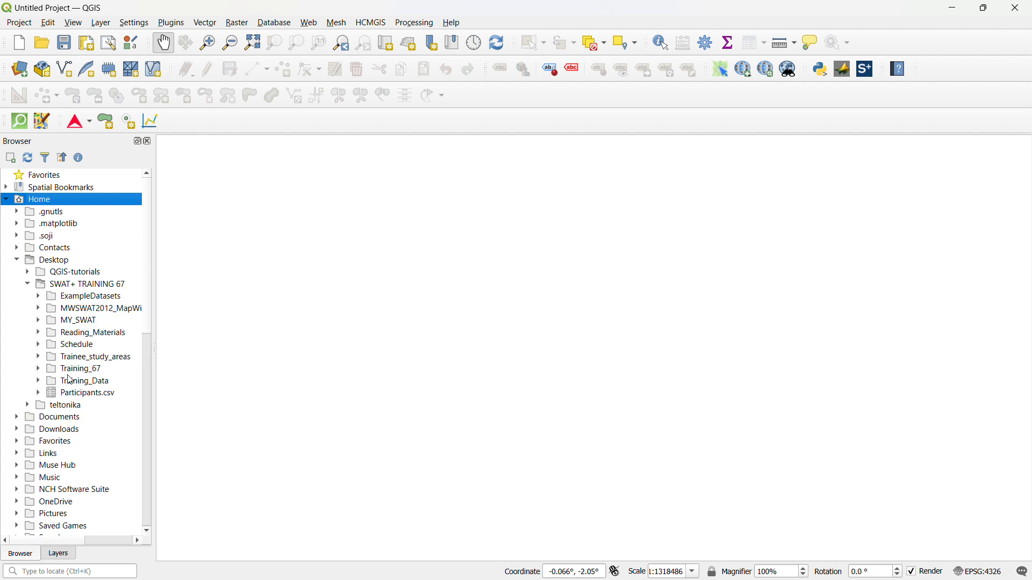
pyautogui.click(39, 382)
pyautogui.scroll(-1, 82, 348)
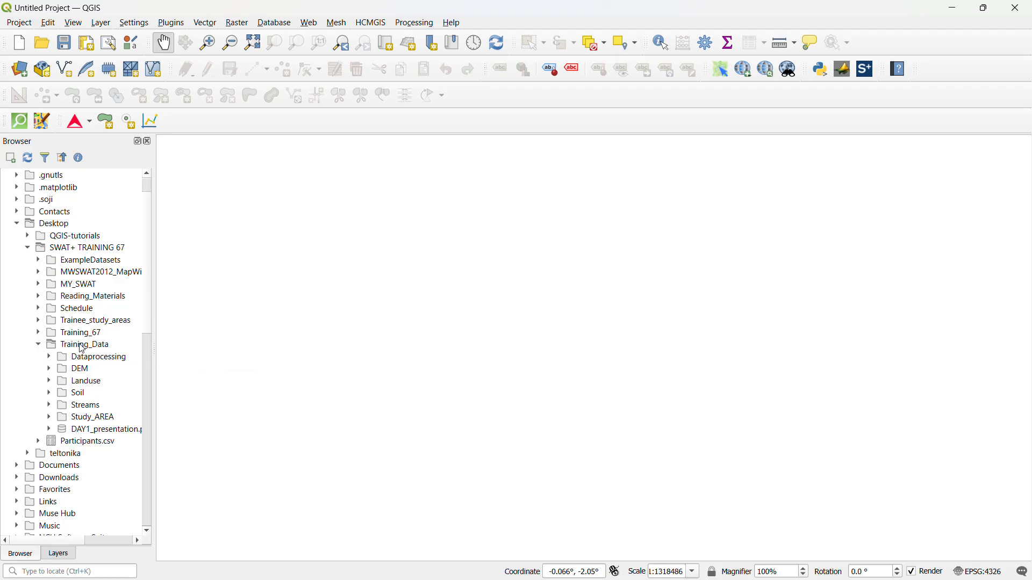
pyautogui.click(50, 418)
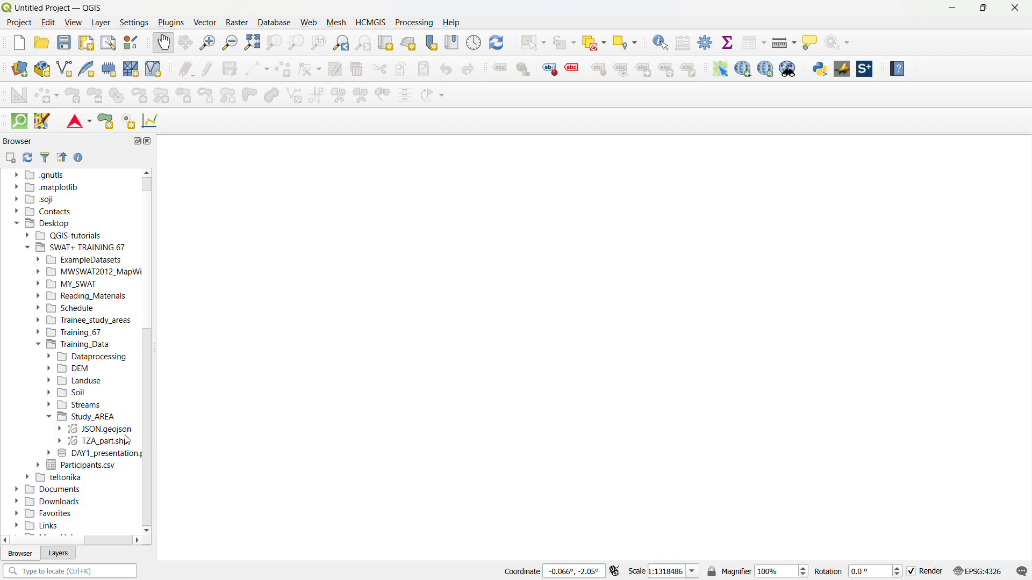
pyautogui.click(102, 444)
pyautogui.moveTo(322, 432); pyautogui.dragTo(417, 394)
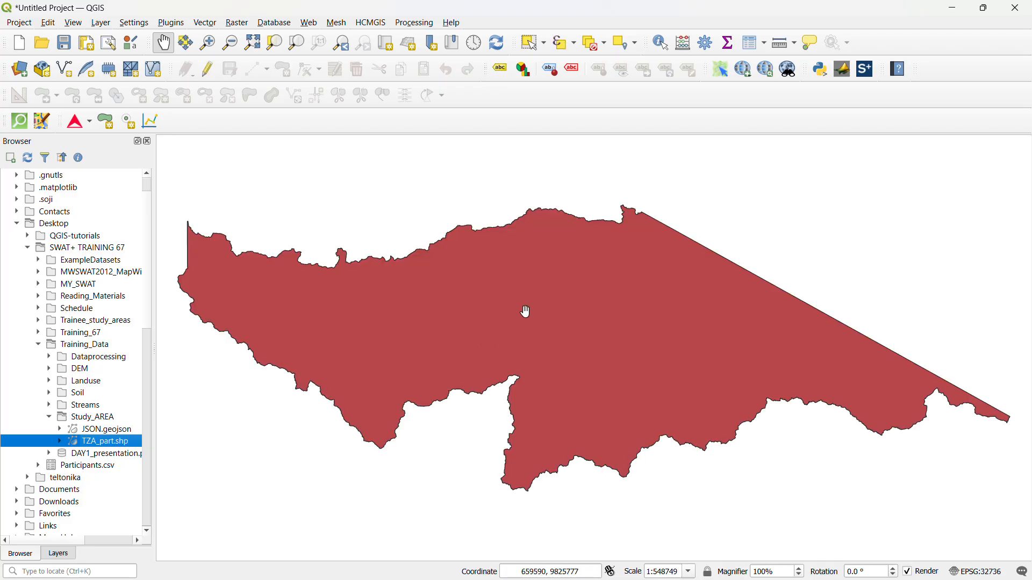
# Open the attribute table of the TZA_part layer and turn on editing
pyautogui.click(59, 557)
pyautogui.click(97, 180)
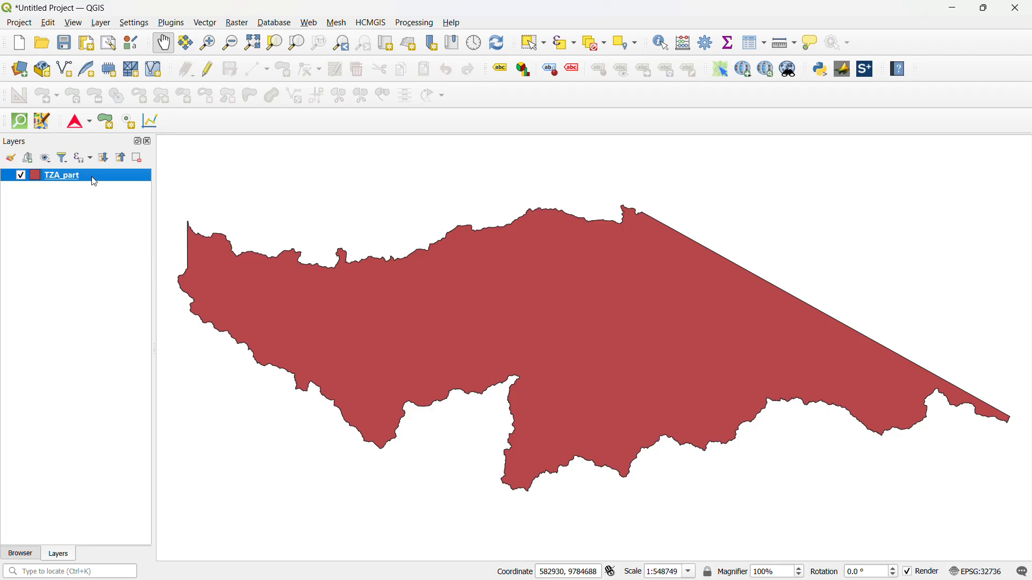
pyautogui.rightClick(110, 176)
pyautogui.click(176, 332)
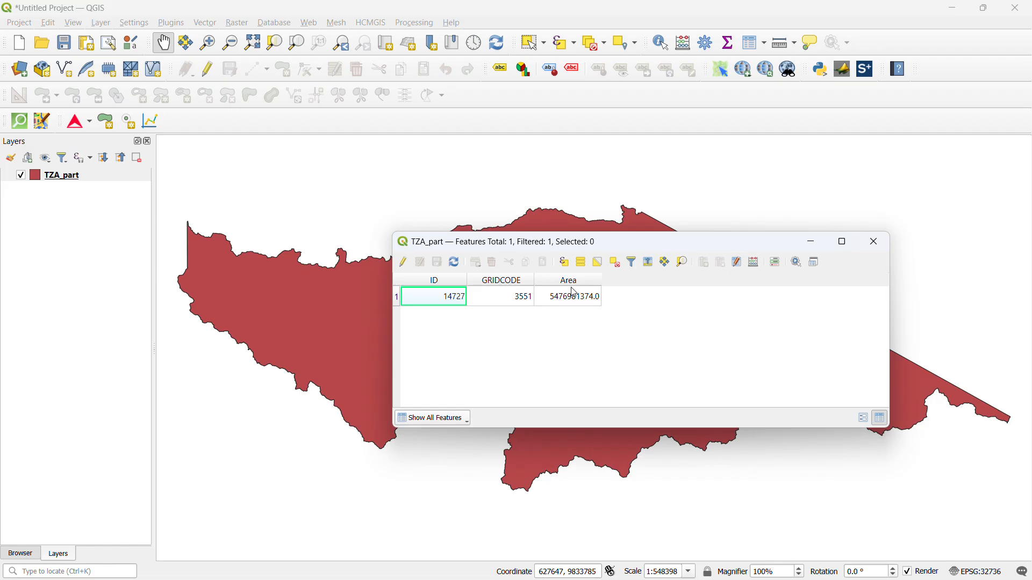
pyautogui.click(403, 262)
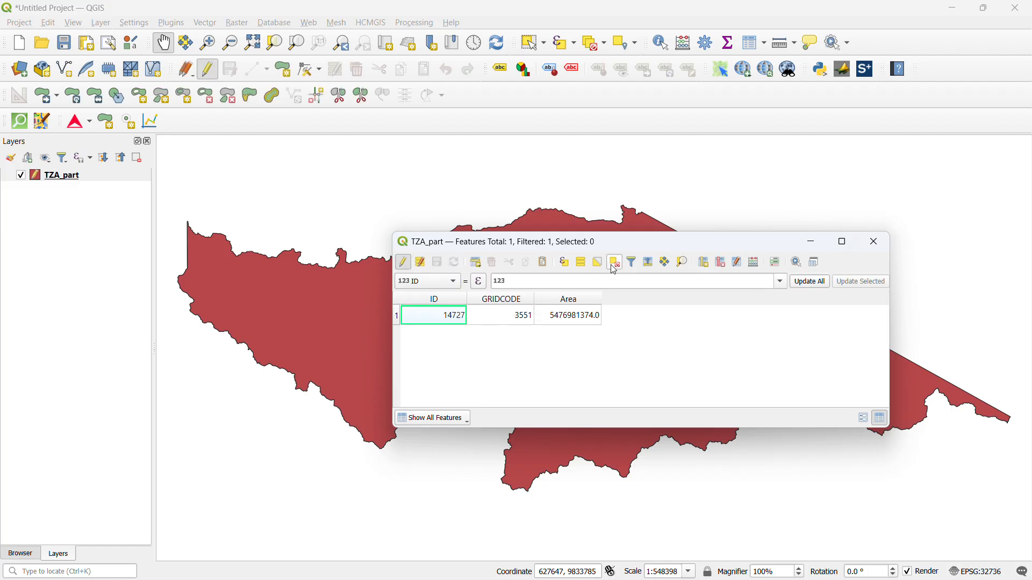
# Try to add a decimal number field named Area with length 10 and precision 0
pyautogui.click(707, 266)
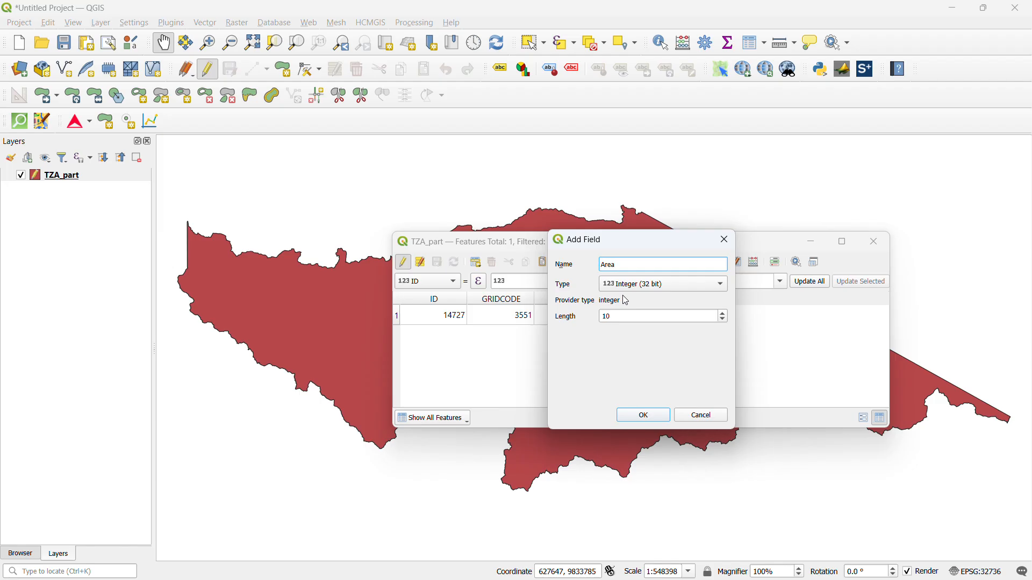
pyautogui.click(634, 284)
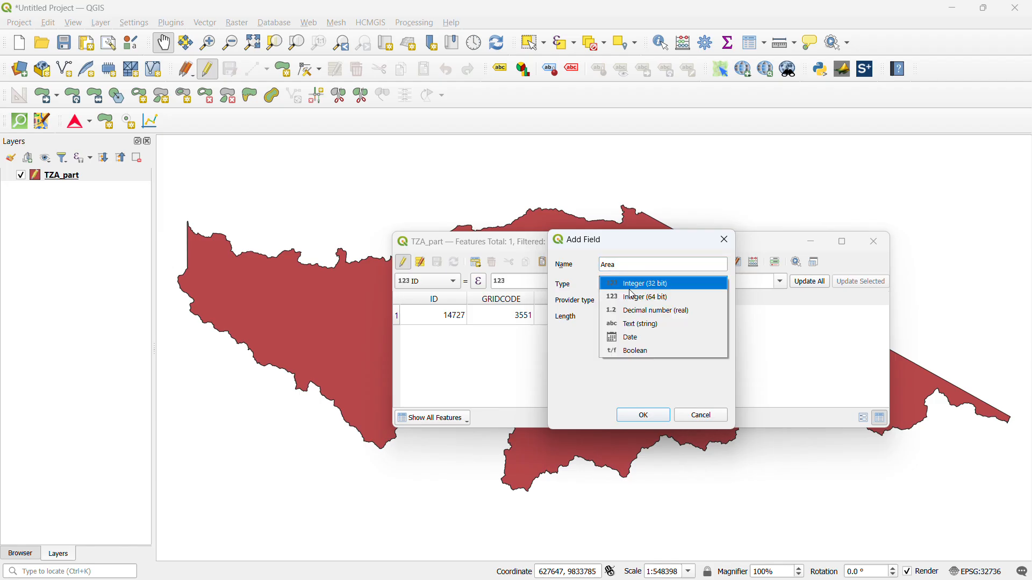
pyautogui.click(646, 313)
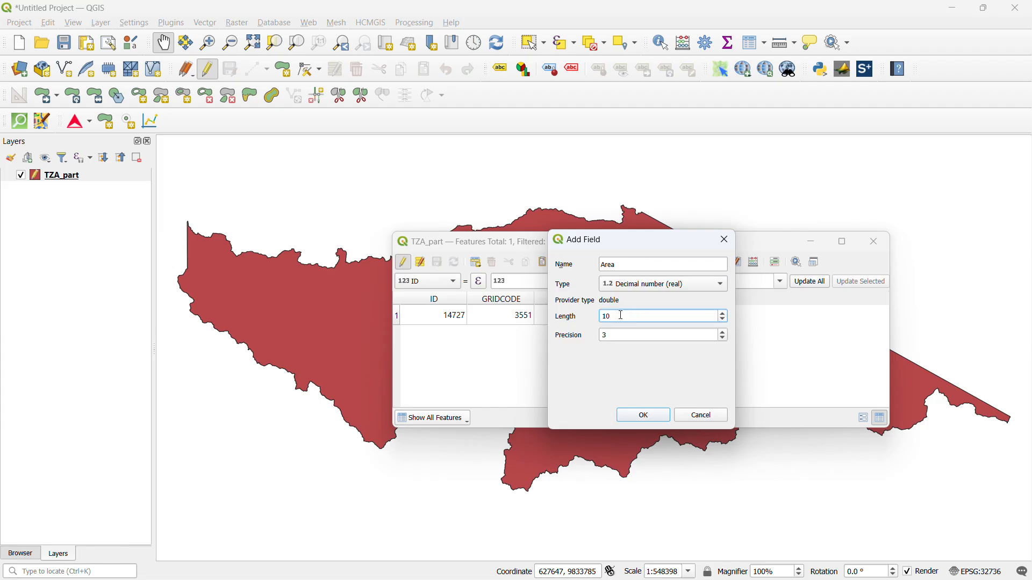
pyautogui.moveTo(618, 340); pyautogui.dragTo(600, 342)
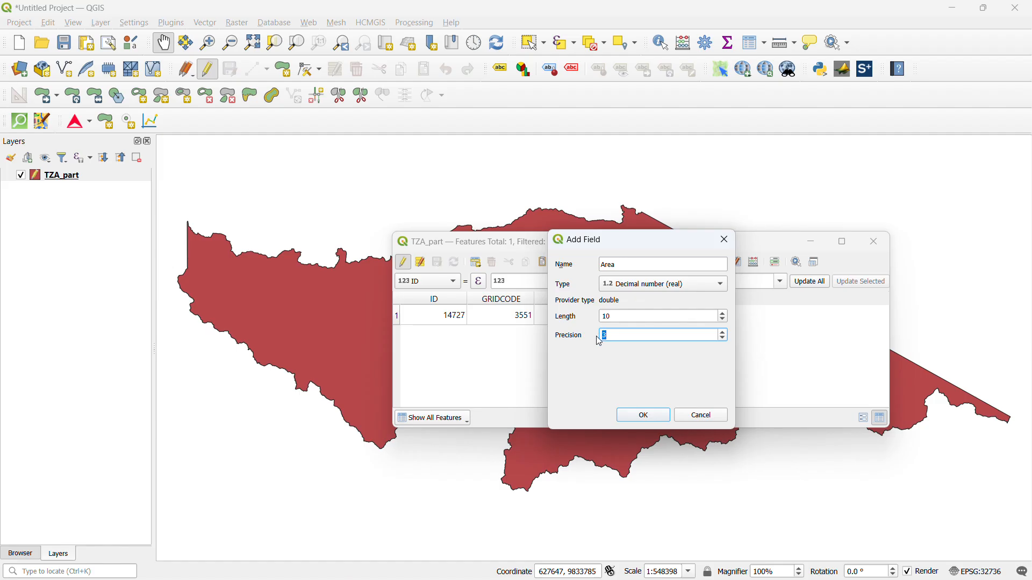
pyautogui.write('0')
pyautogui.click(646, 418)
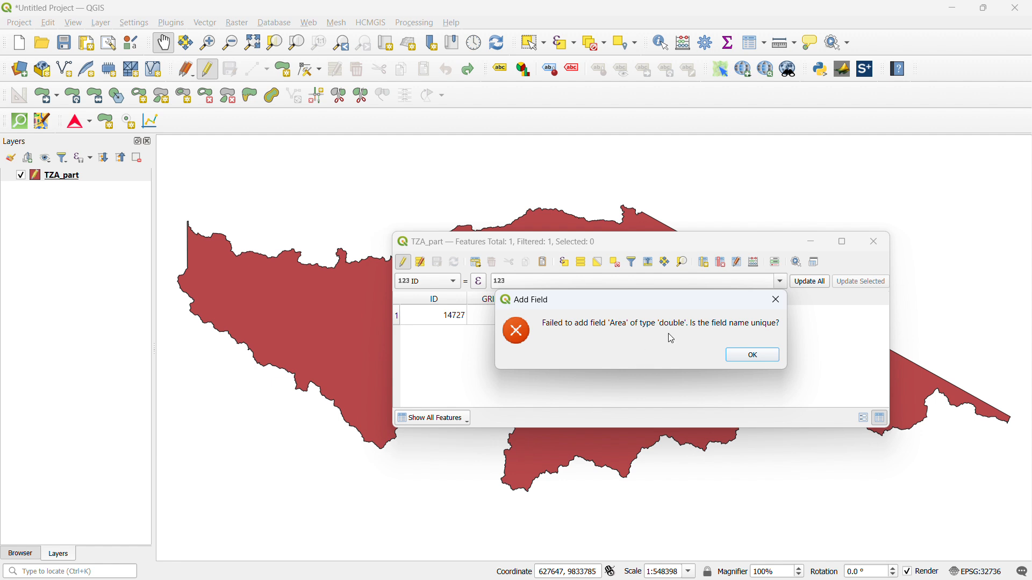
pyautogui.click(753, 357)
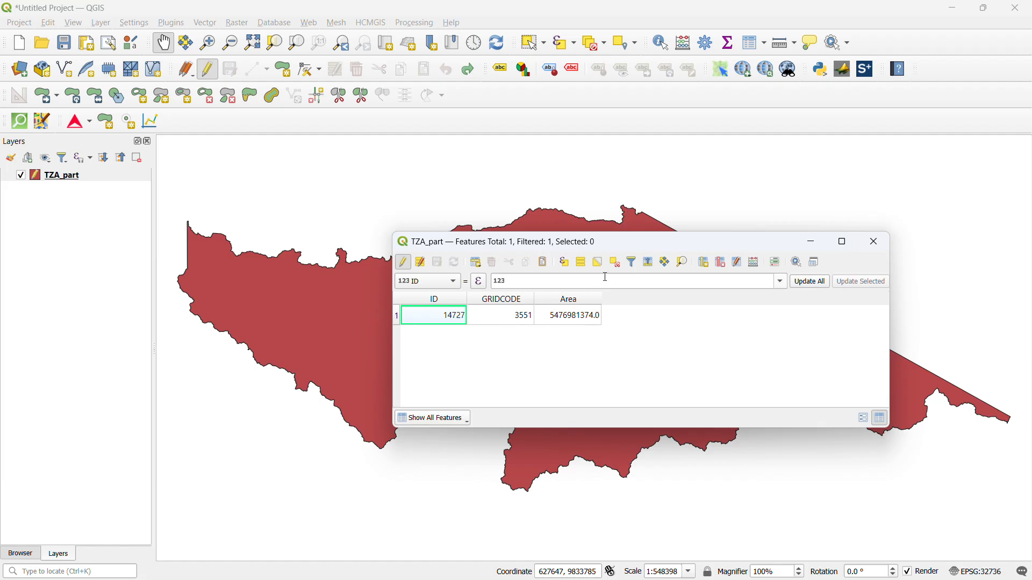
# Try to add the Area field again as a decimal number with length 10 and precision 3
pyautogui.click(704, 262)
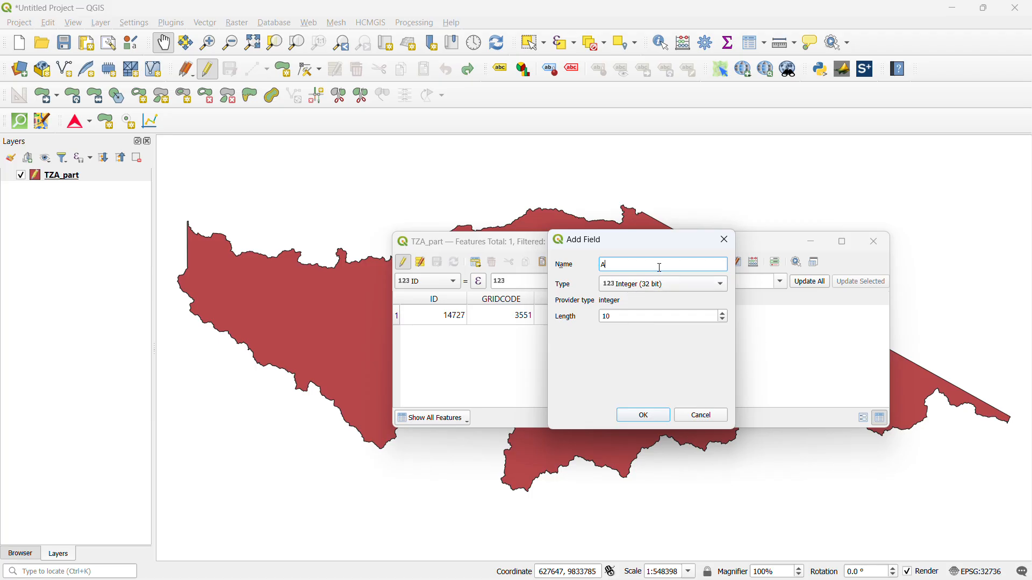
pyautogui.click(690, 281)
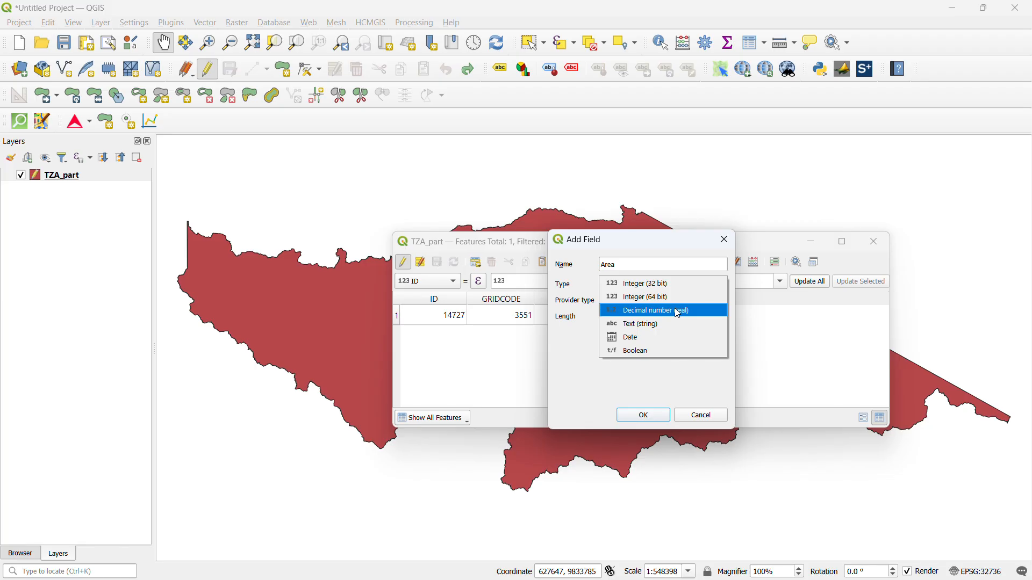
pyautogui.click(680, 312)
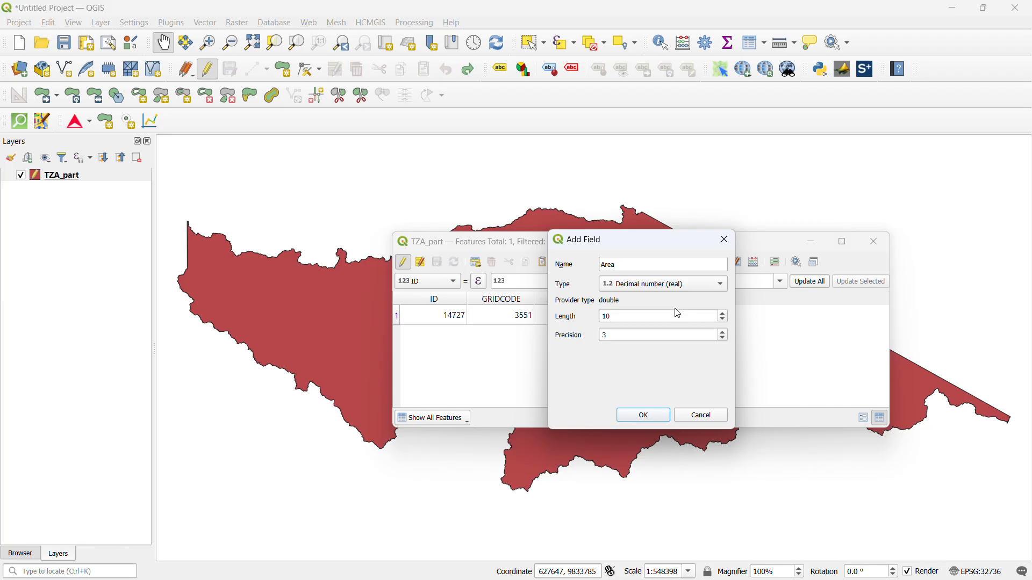
pyautogui.click(646, 288)
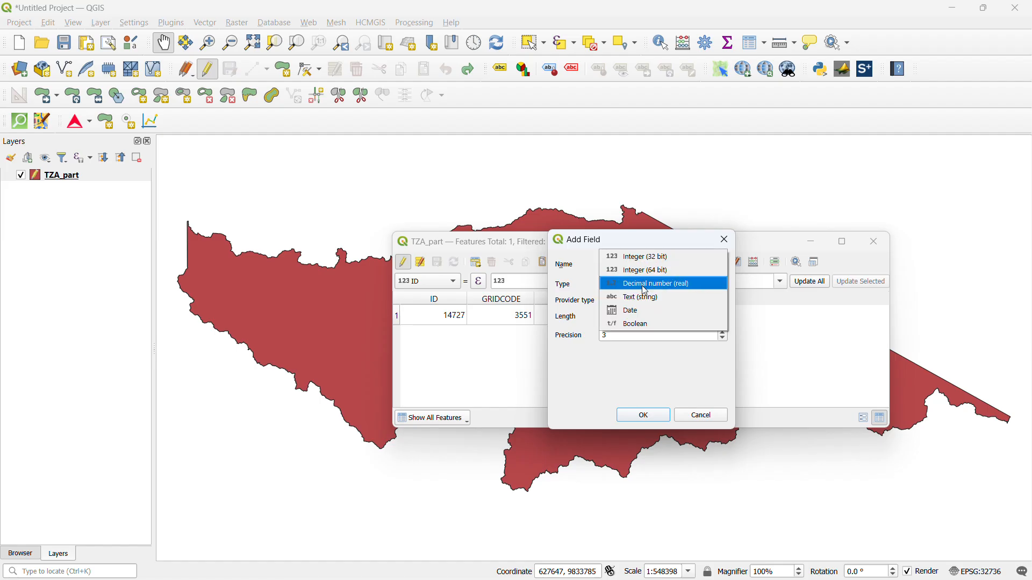
pyautogui.click(646, 286)
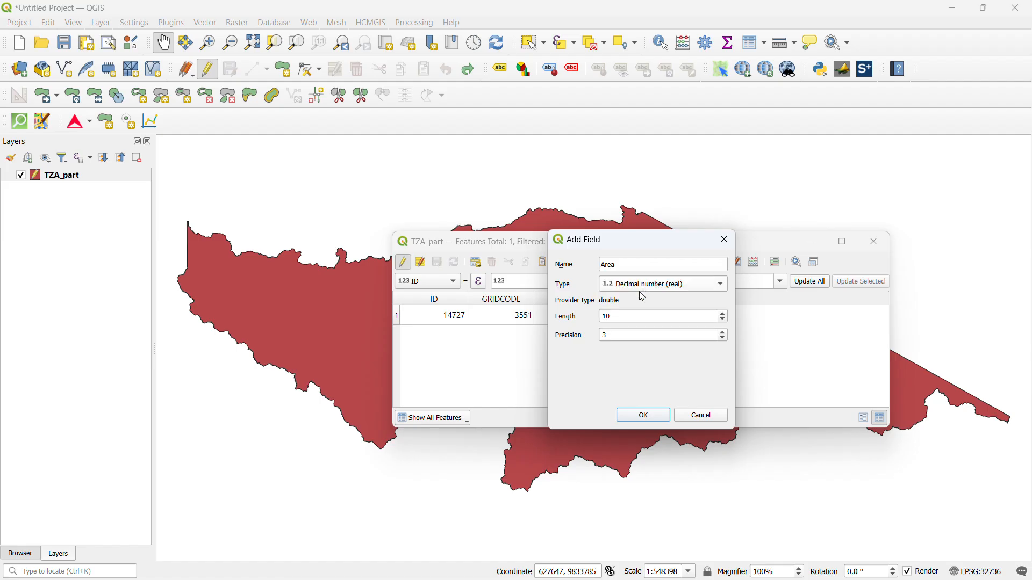
pyautogui.click(642, 415)
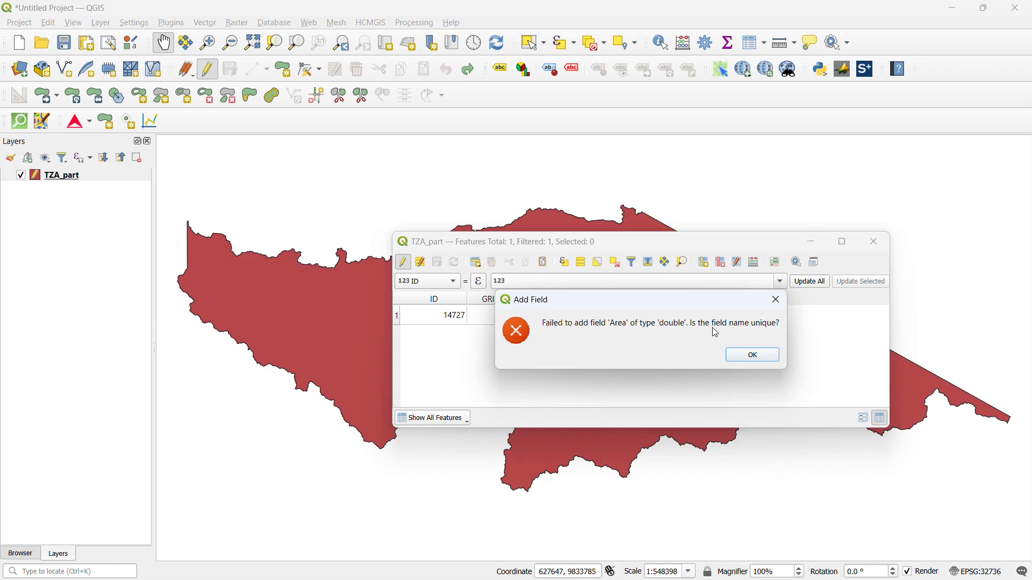
pyautogui.click(751, 357)
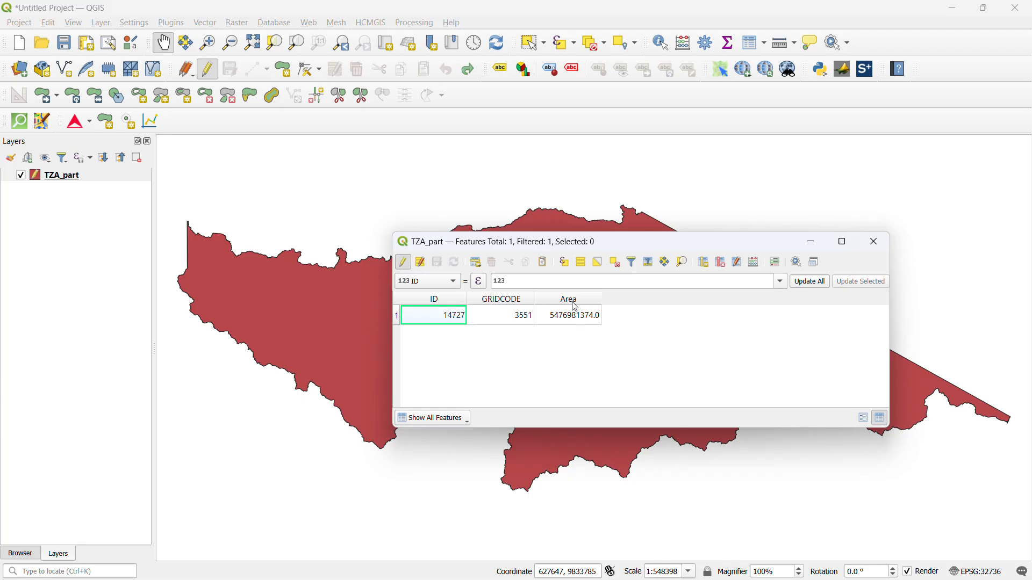
# Delete the existing Area field from the TZA_part attribute table
pyautogui.click(722, 263)
pyautogui.click(424, 235)
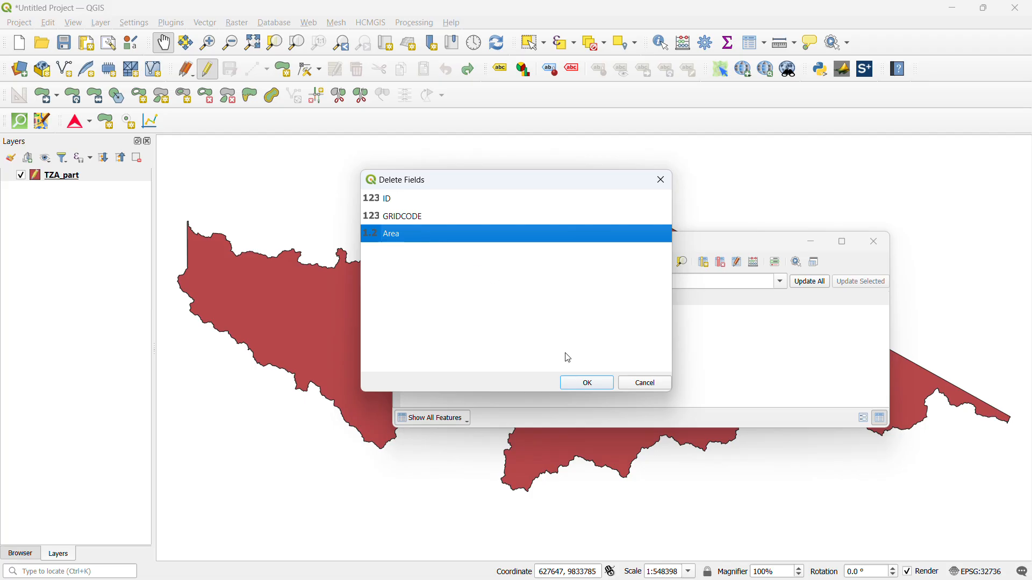
pyautogui.click(585, 384)
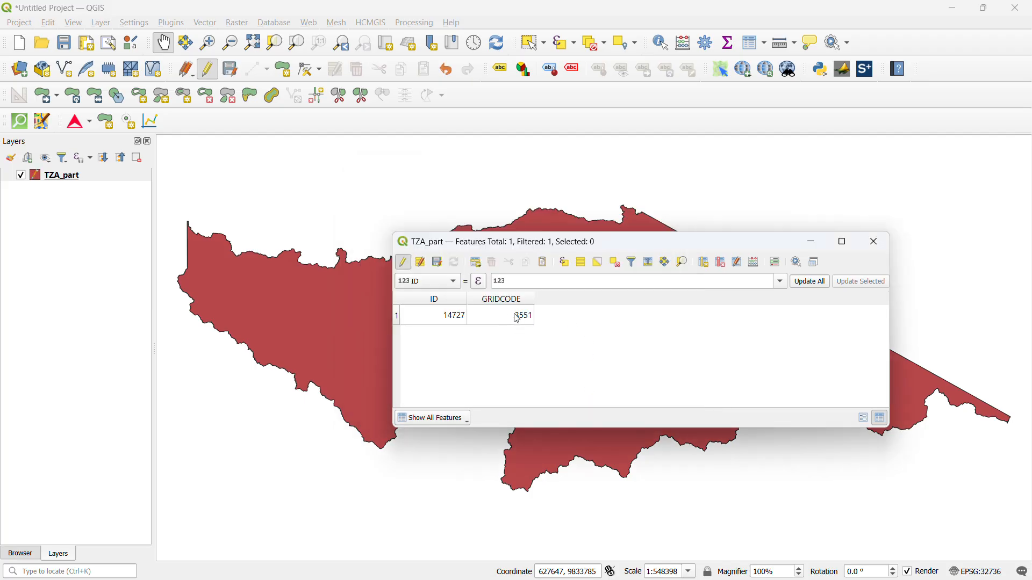
# Add a new decimal number field named Area with length 10 and precision 1
pyautogui.click(703, 263)
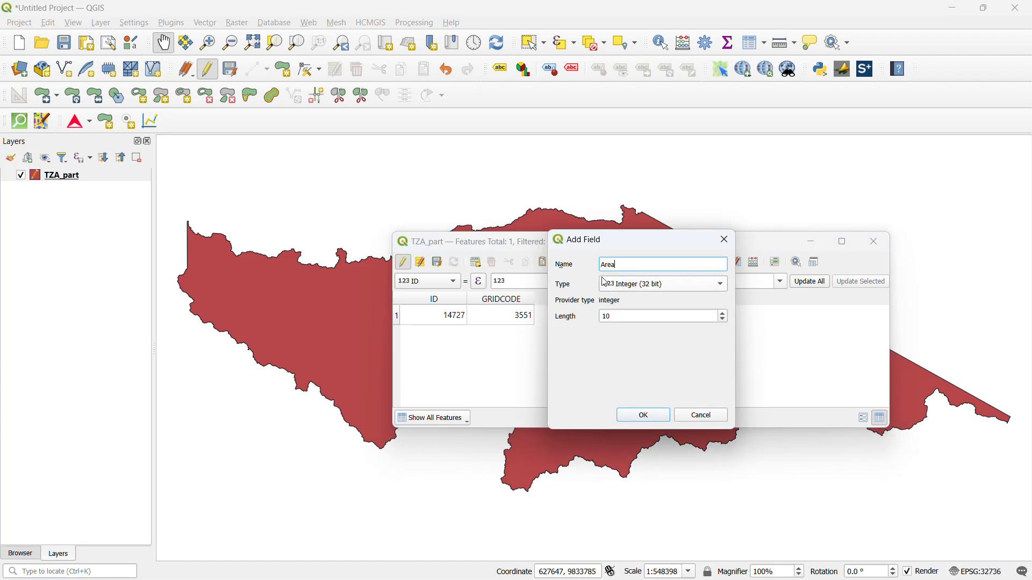
pyautogui.write('Area')
pyautogui.click(629, 288)
pyautogui.click(637, 310)
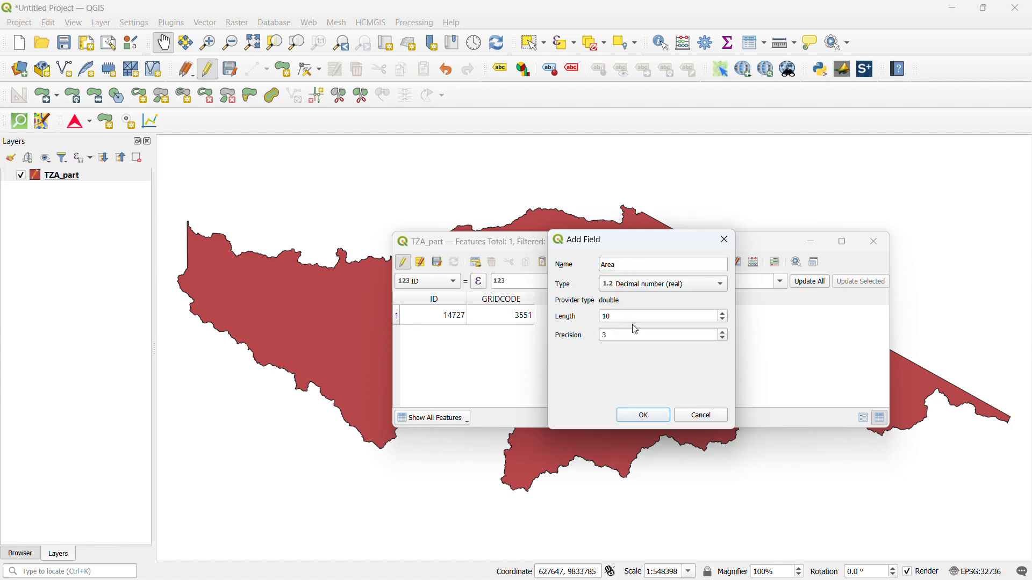
pyautogui.click(617, 335)
pyautogui.write('1')
pyautogui.click(644, 413)
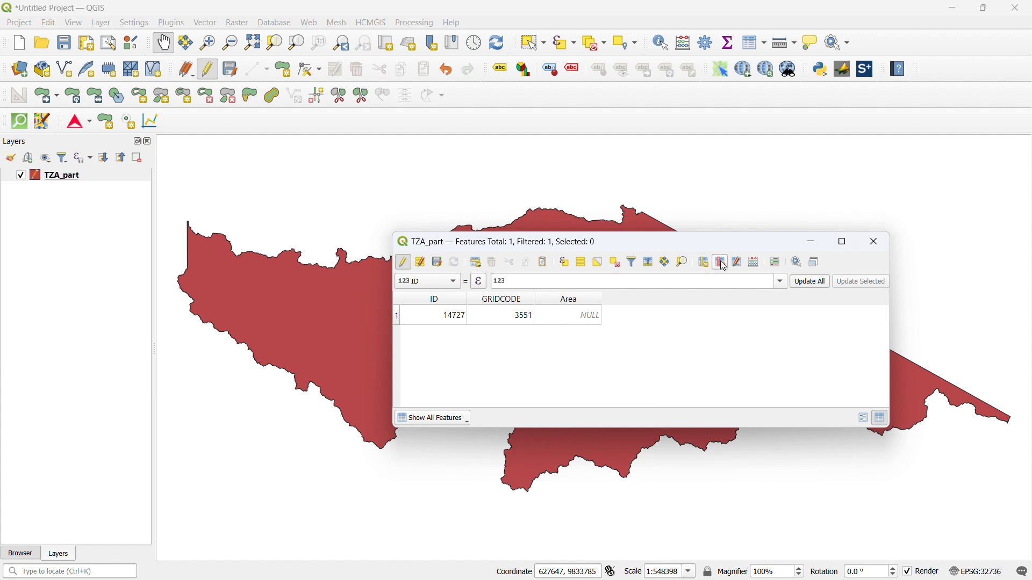
# Open the field calculator for TZA_part and insert the geometry function $area as the expression
pyautogui.click(749, 265)
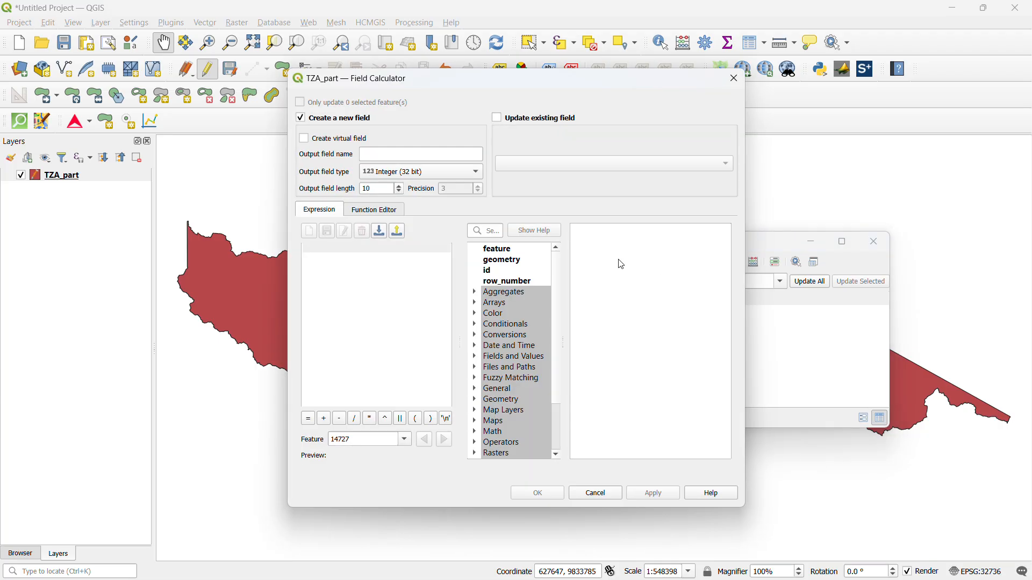
pyautogui.scroll(-1, 484, 370)
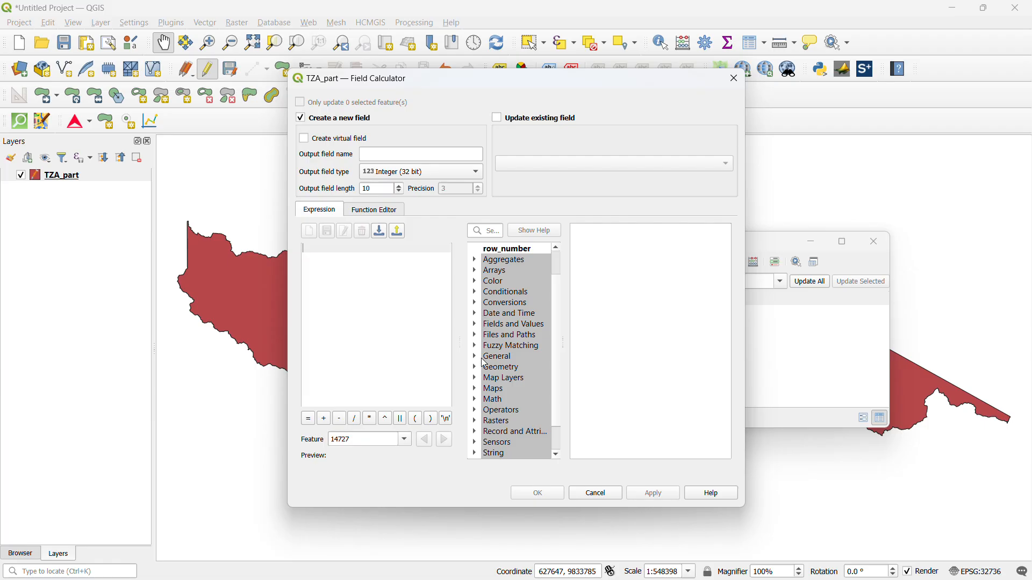
pyautogui.doubleClick(482, 368)
pyautogui.scroll(-1, 497, 365)
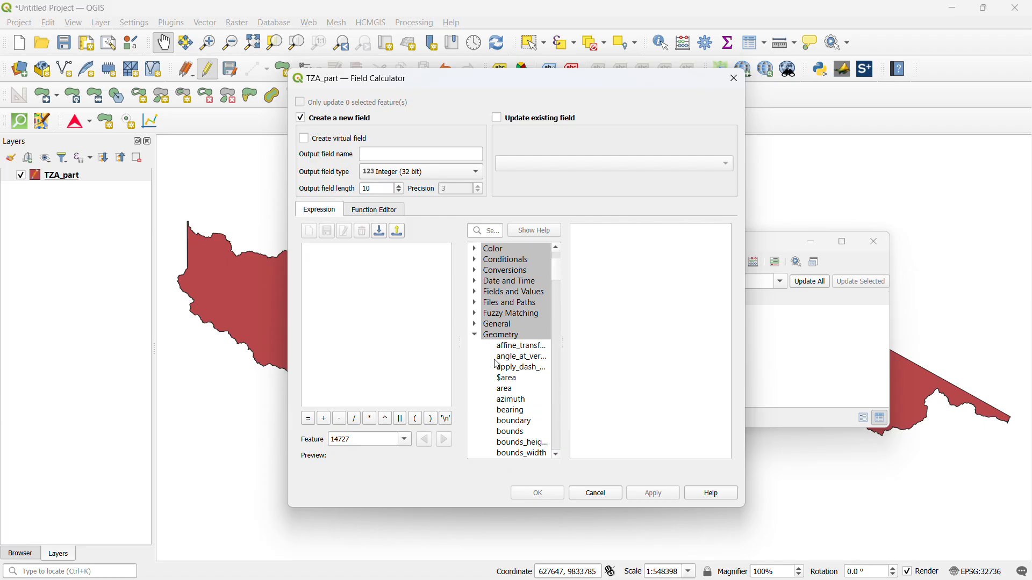
pyautogui.click(505, 390)
pyautogui.click(512, 380)
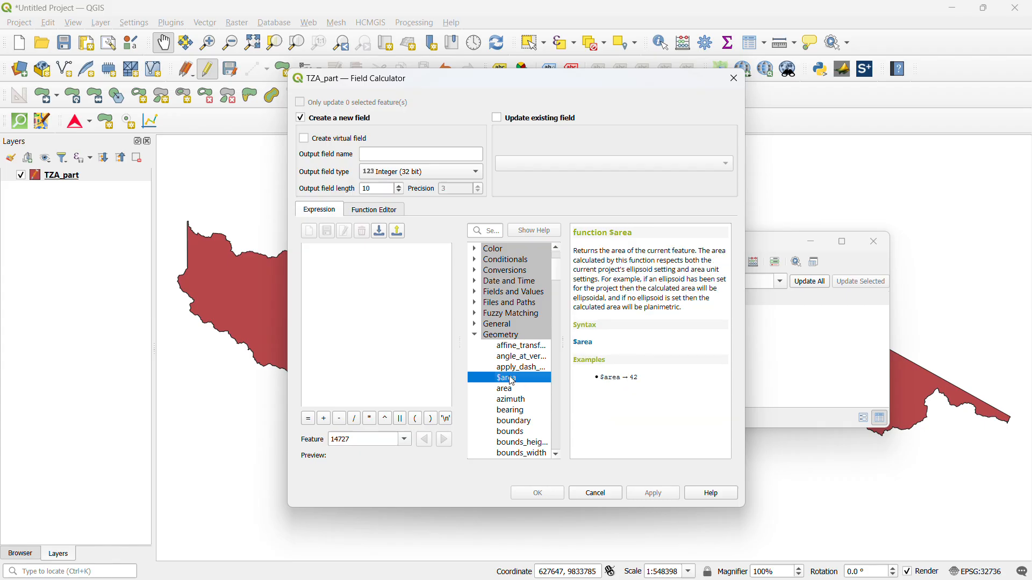
pyautogui.doubleClick(512, 380)
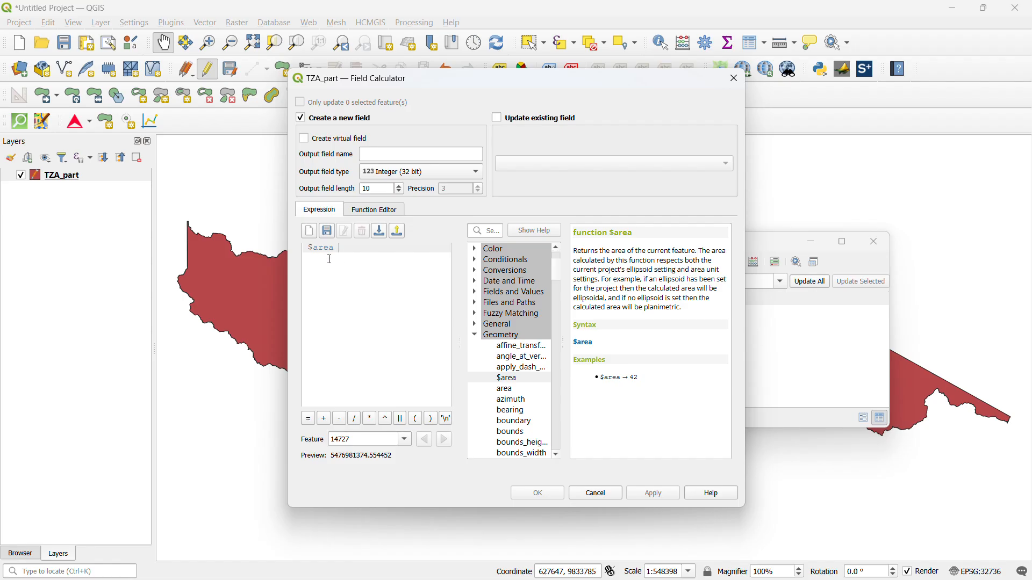
# Update the existing Area field of TZA_part with the $area expression, and close the field calculator and attribute table
pyautogui.click(499, 119)
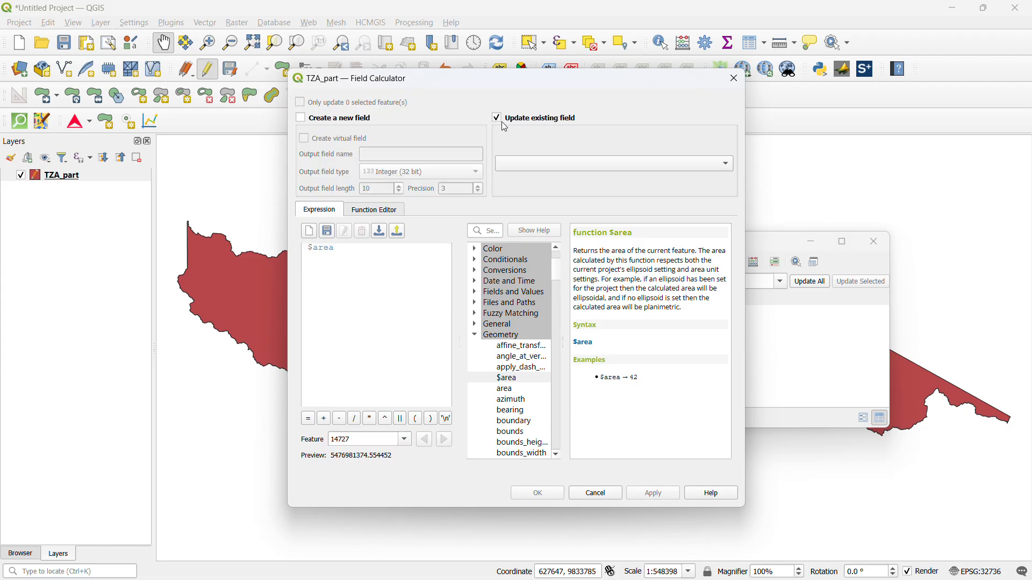
pyautogui.click(646, 169)
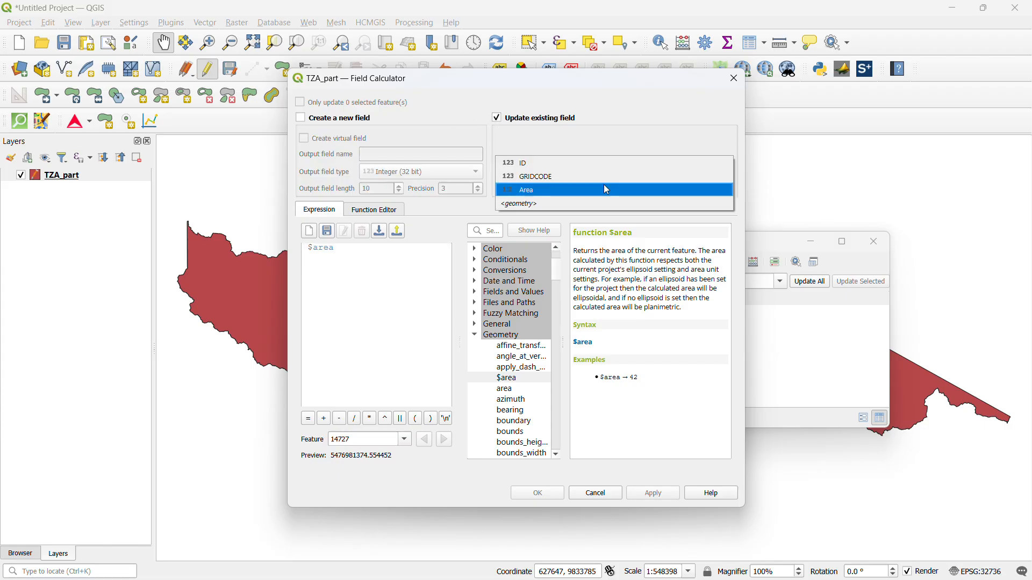
pyautogui.click(566, 191)
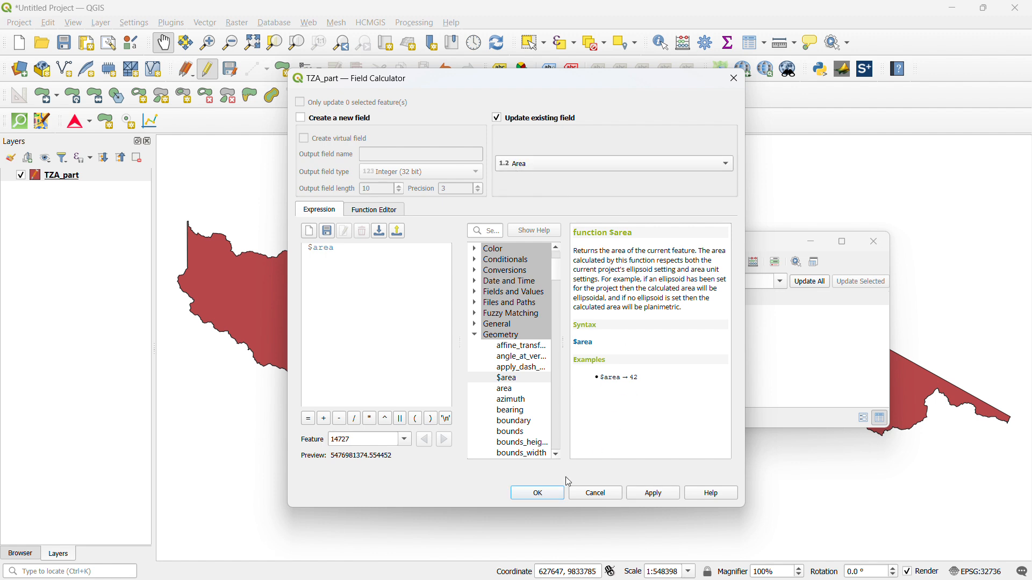
pyautogui.click(653, 492)
pyautogui.click(548, 492)
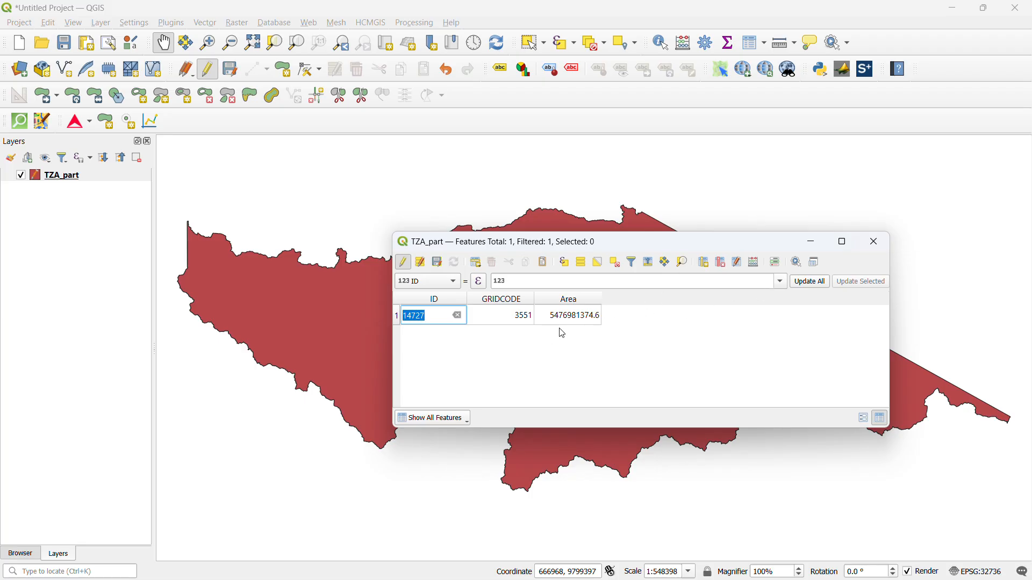
pyautogui.click(876, 245)
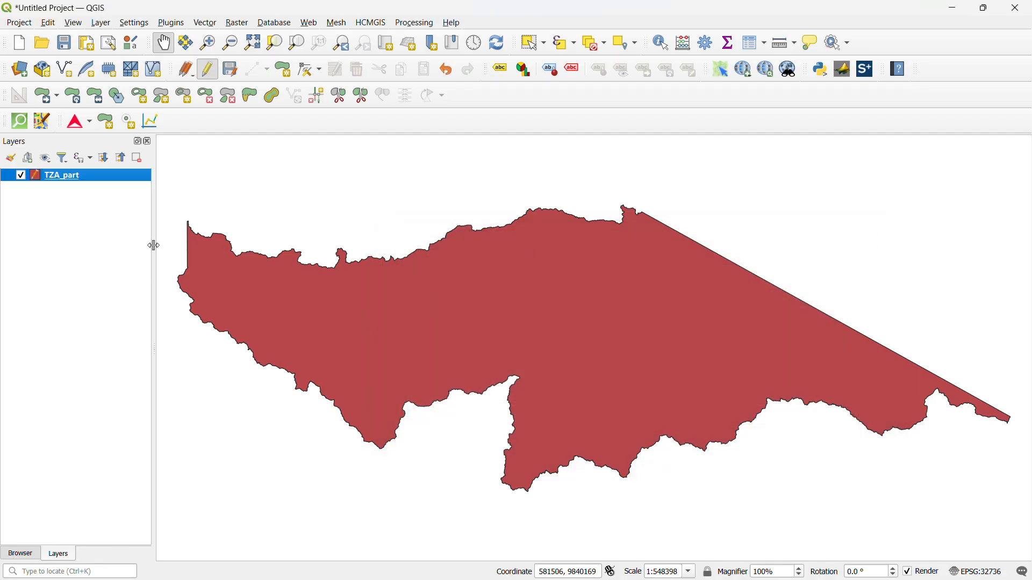
# Remove the TZA_part layer from the project, discarding its unsaved edits
pyautogui.click(103, 179)
pyautogui.hotkey('ctrl', 'd')
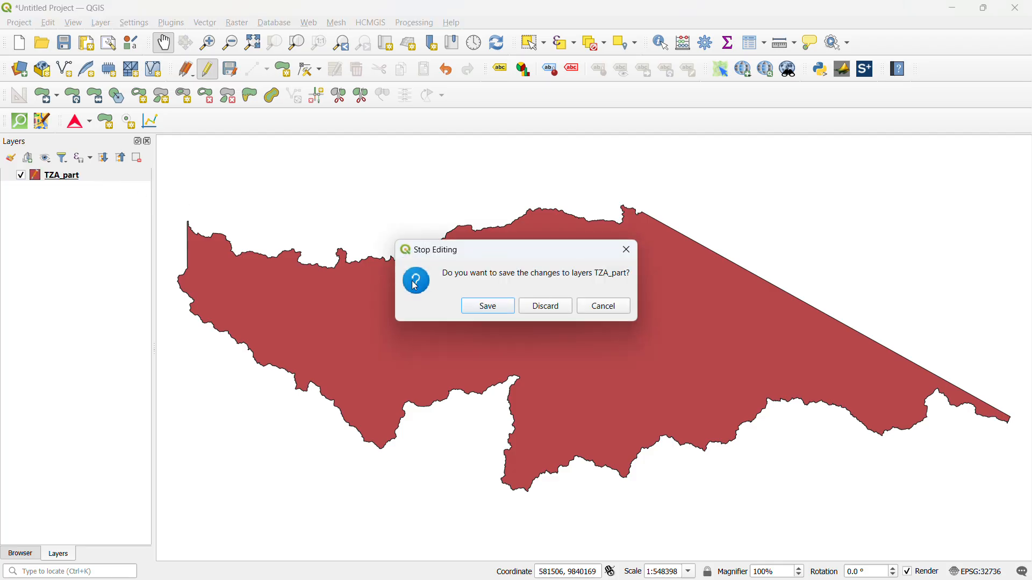
pyautogui.click(538, 309)
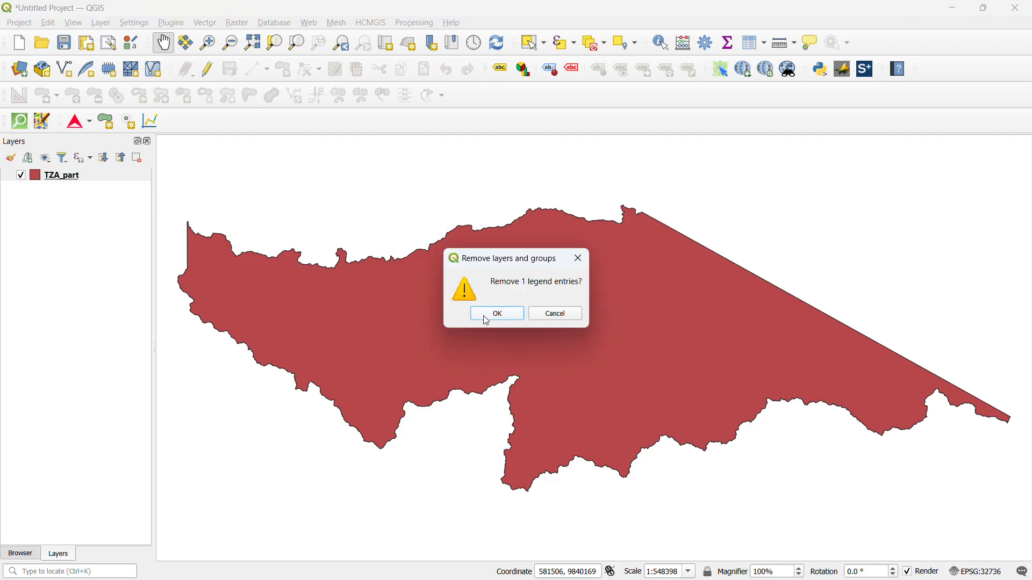
pyautogui.click(489, 317)
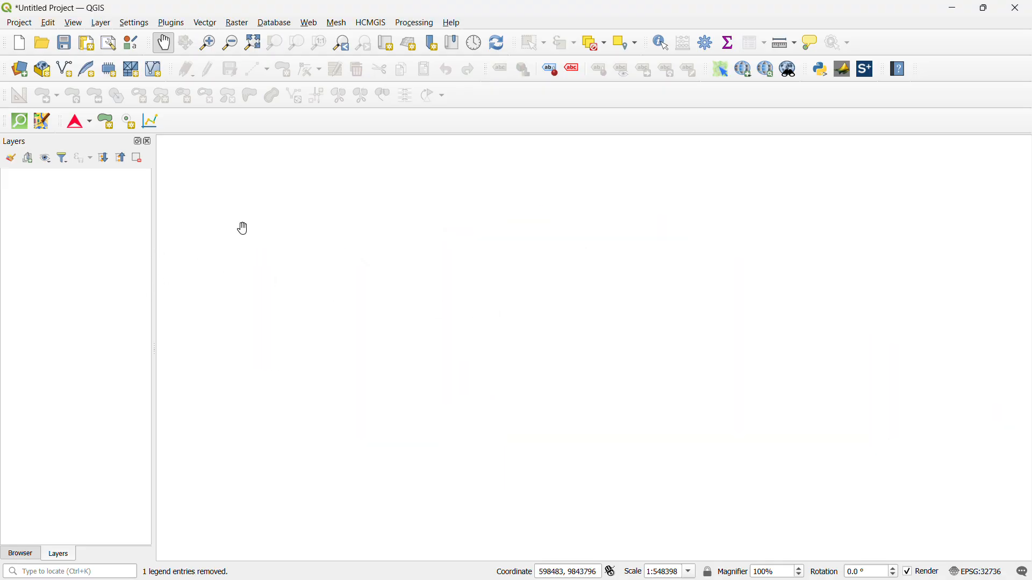
# Launch QSWAT+, start a new project, and create a folder named SWAT on the Desktop for it
pyautogui.click(867, 70)
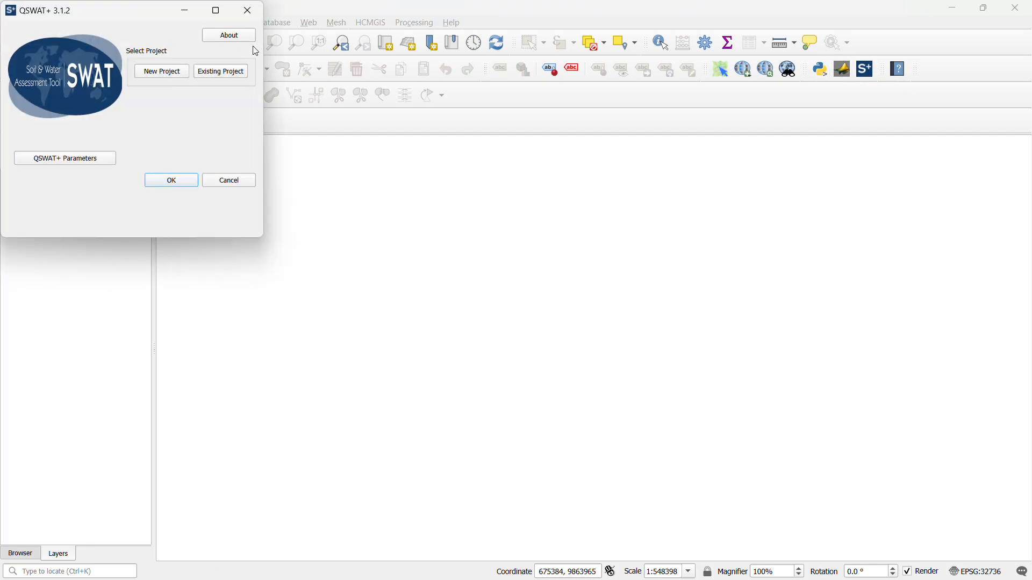
pyautogui.moveTo(149, 15); pyautogui.dragTo(348, 157)
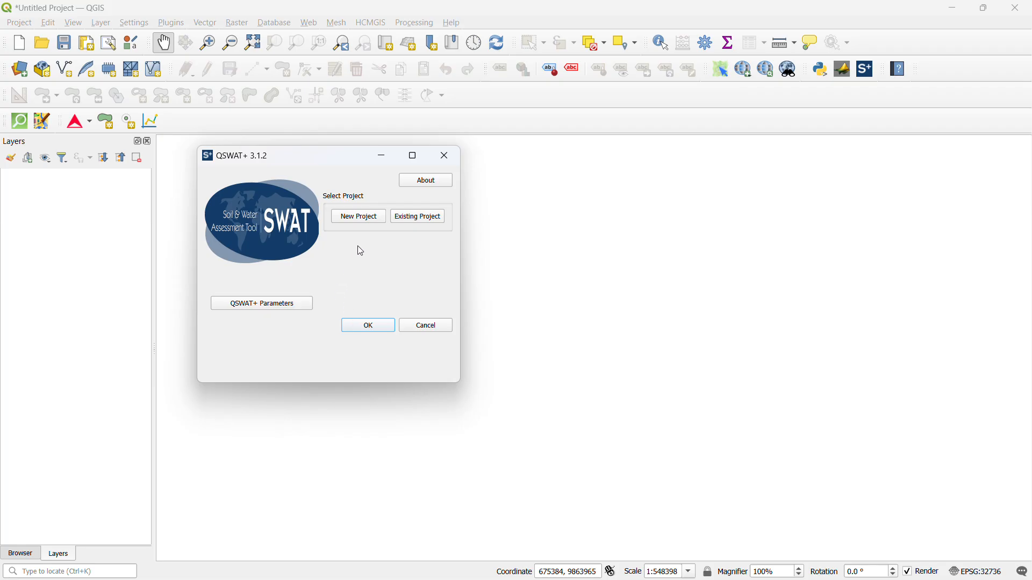
pyautogui.click(361, 218)
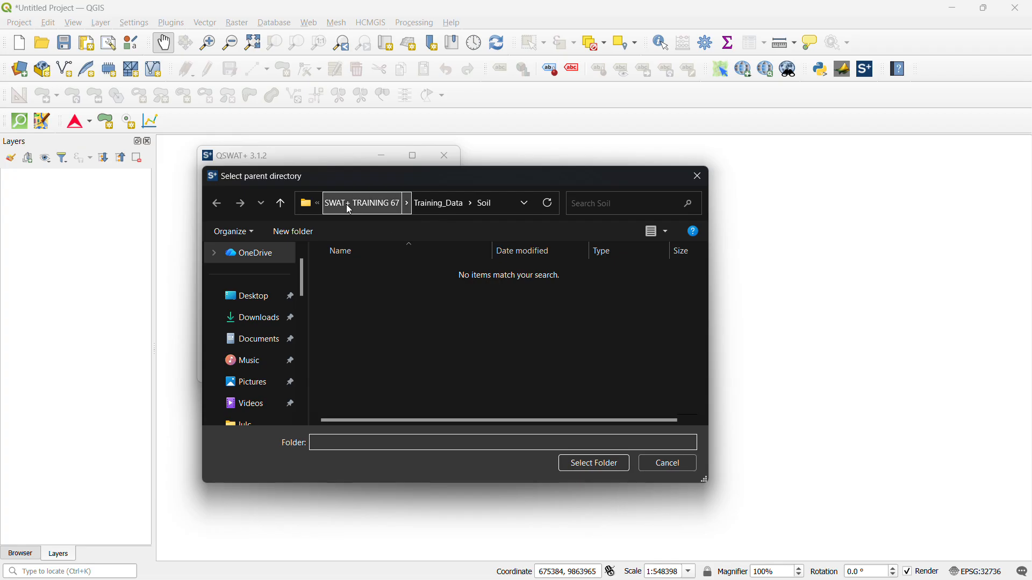
pyautogui.click(348, 205)
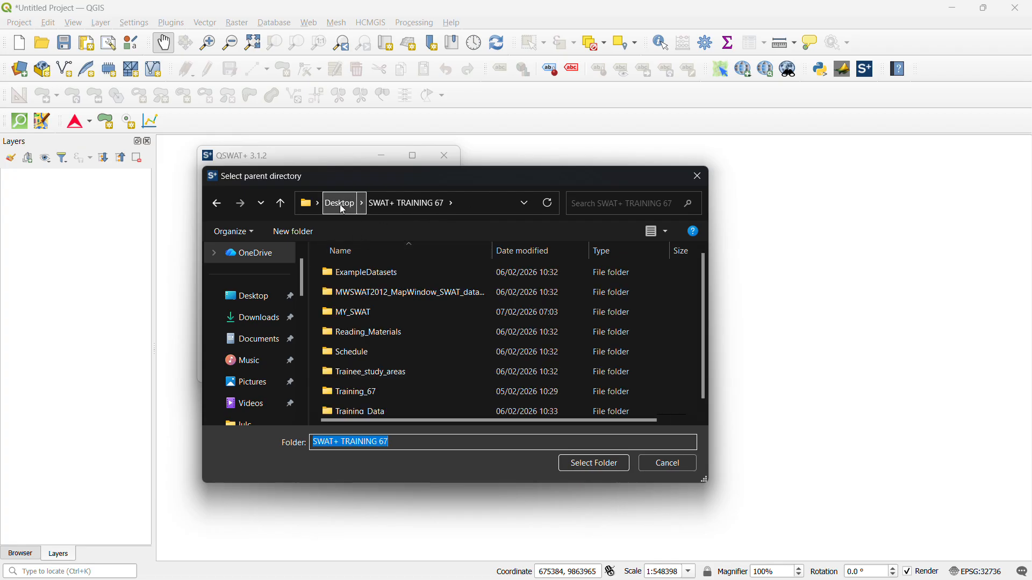
pyautogui.click(340, 204)
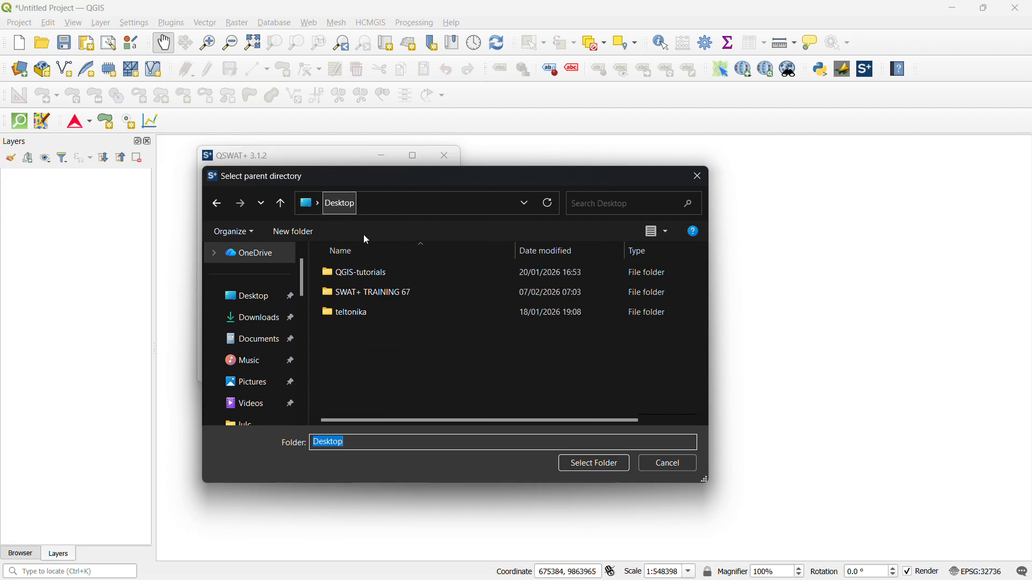
pyautogui.rightClick(359, 352)
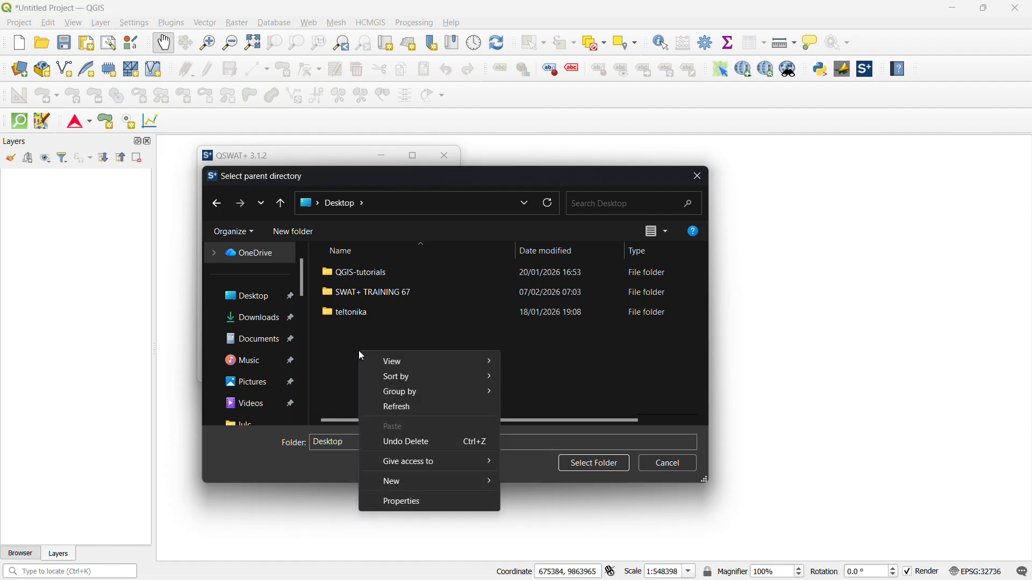
pyautogui.click(302, 233)
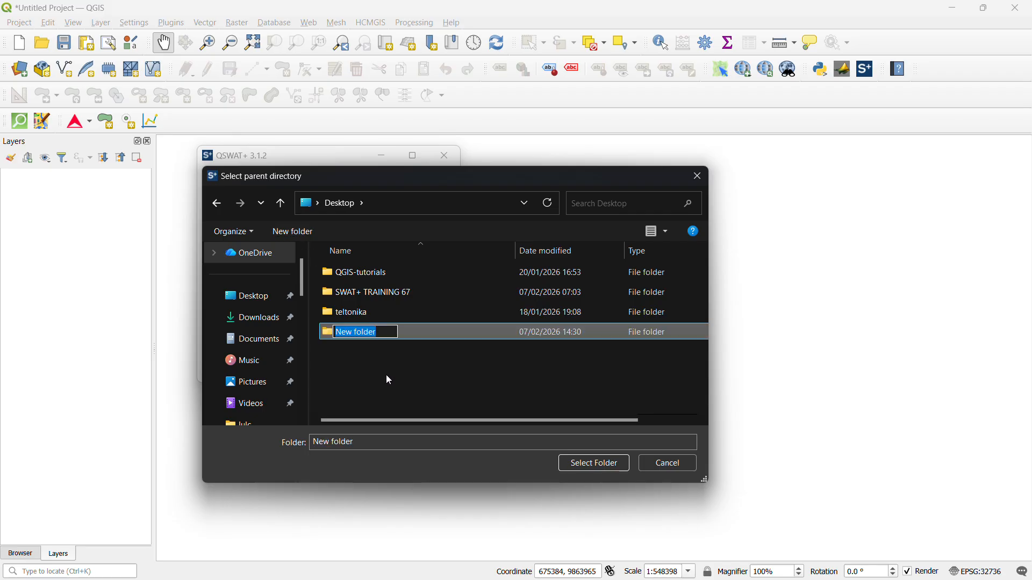
pyautogui.write('SWAT')
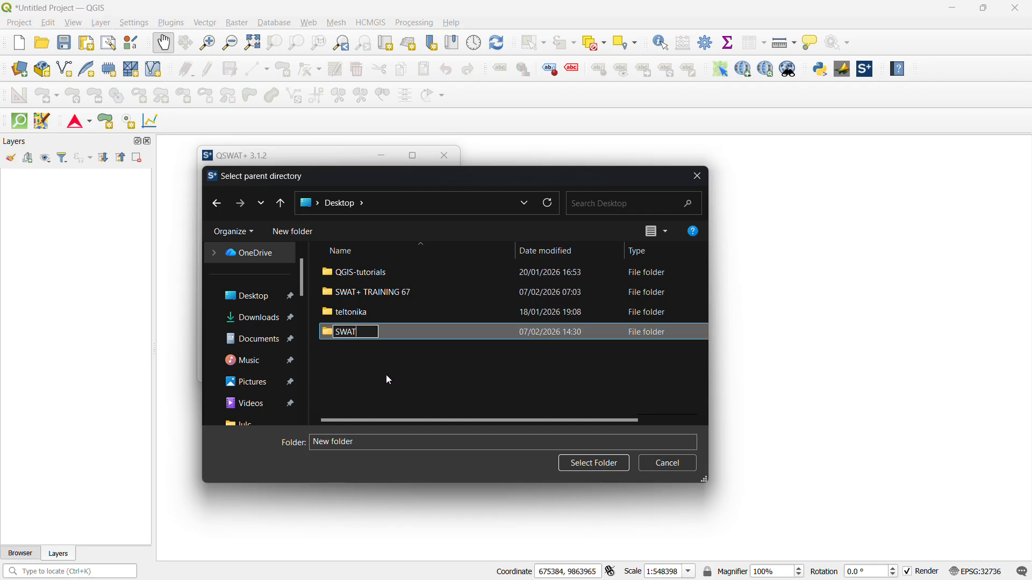
pyautogui.click(397, 378)
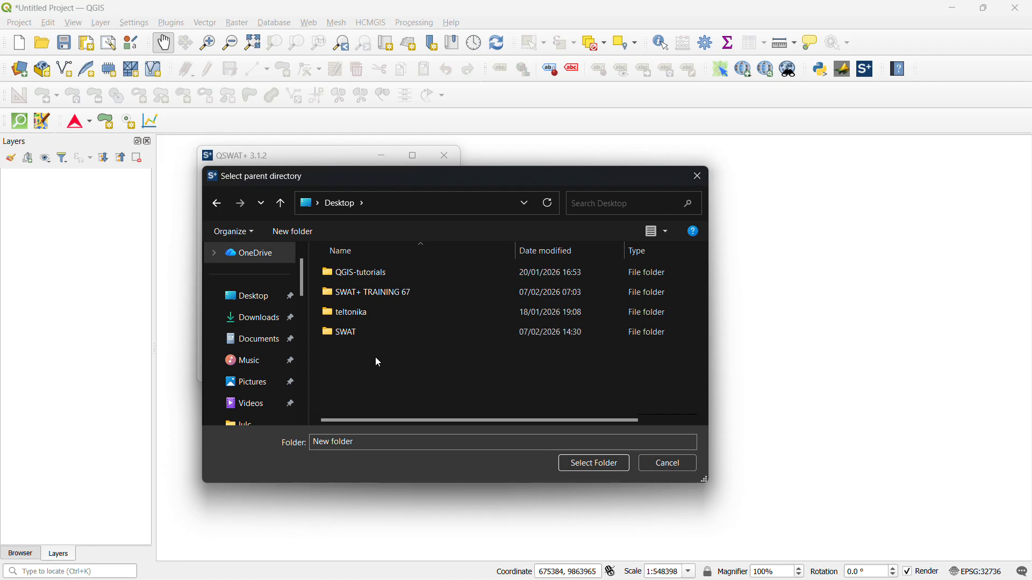
# Choose the SWAT folder as the parent directory and name the new project SWAT
pyautogui.click(390, 335)
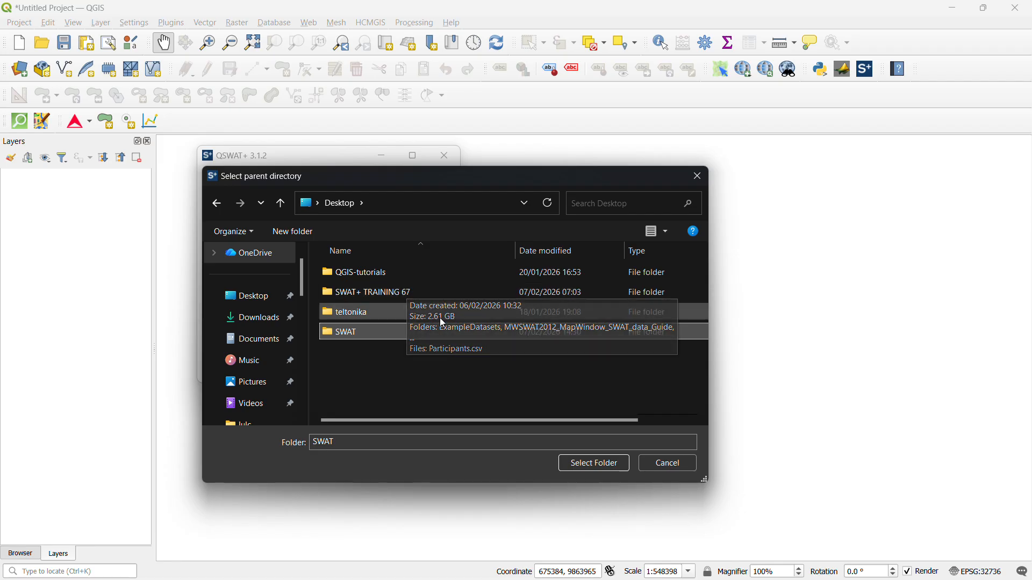
pyautogui.click(379, 334)
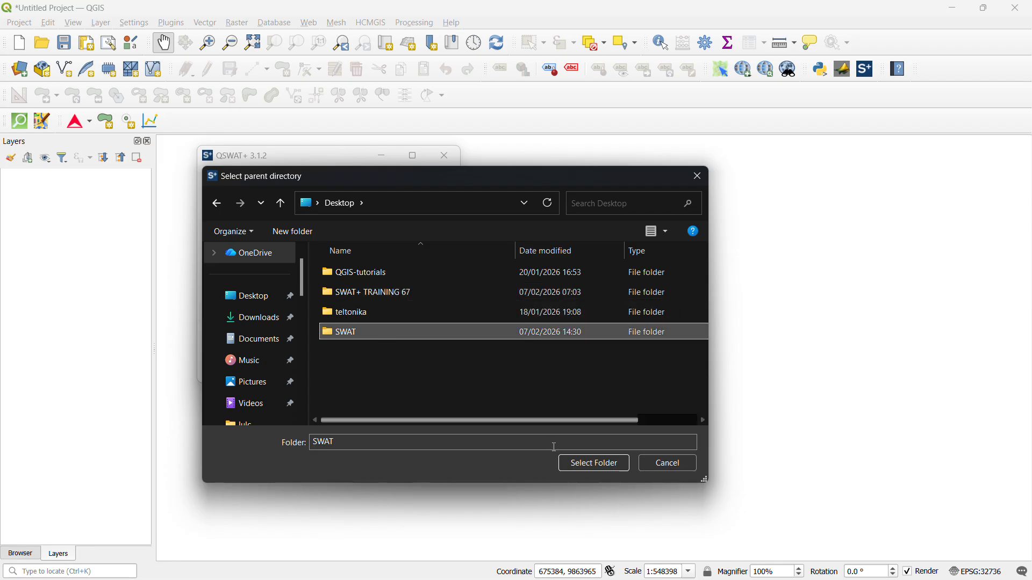
pyautogui.click(585, 465)
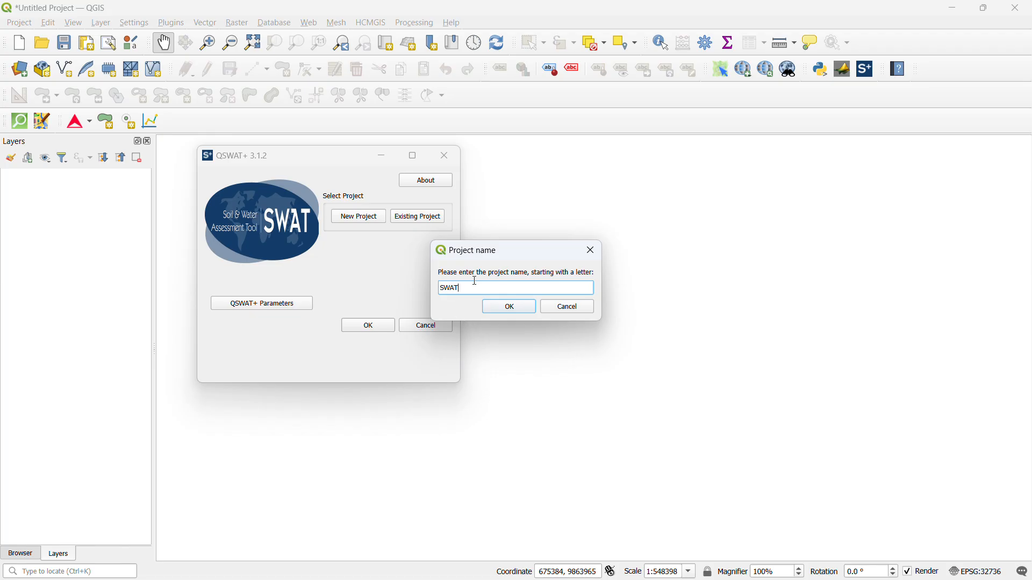
pyautogui.click(518, 311)
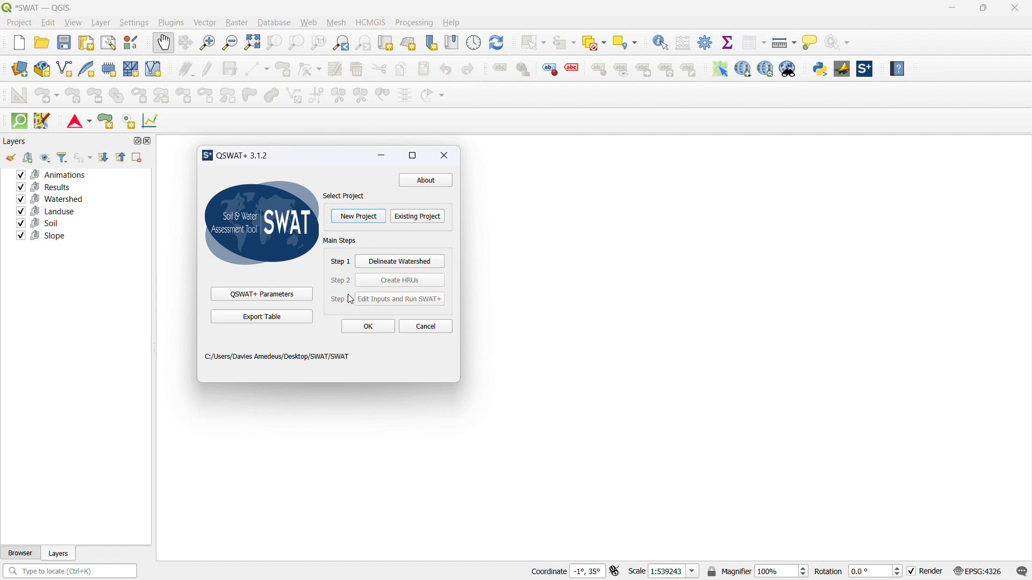
# Open the watershed delineation step and load the DEM raster from SWAT+ TRAINING 67 > Training_Data > DEM
pyautogui.click(395, 264)
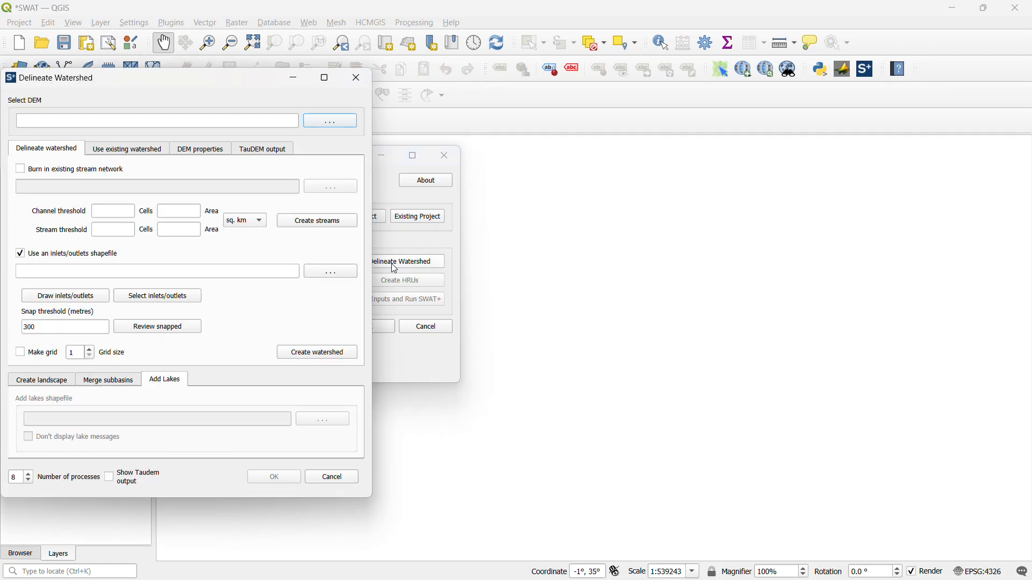
pyautogui.moveTo(194, 85); pyautogui.dragTo(290, 96)
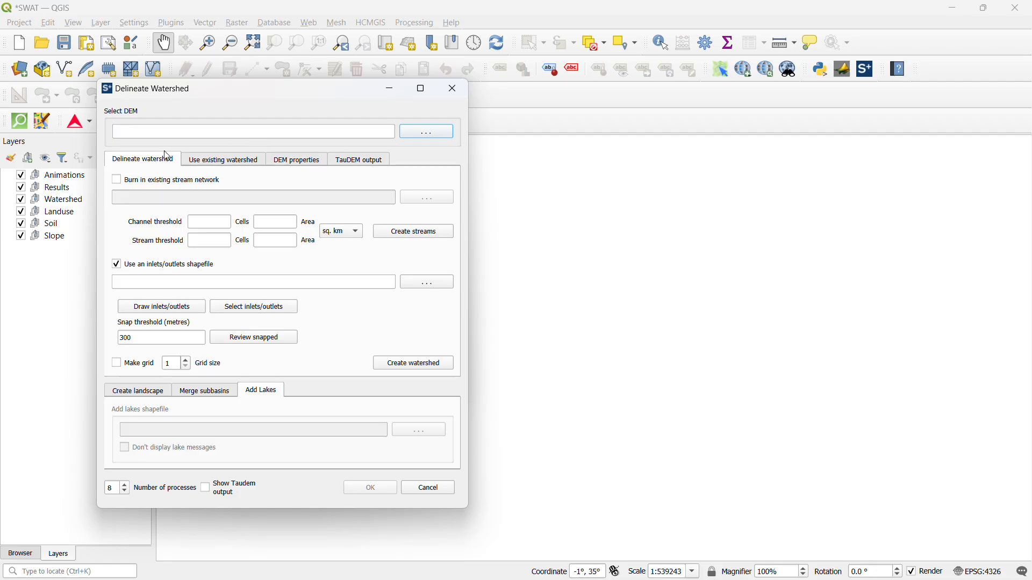
pyautogui.click(421, 141)
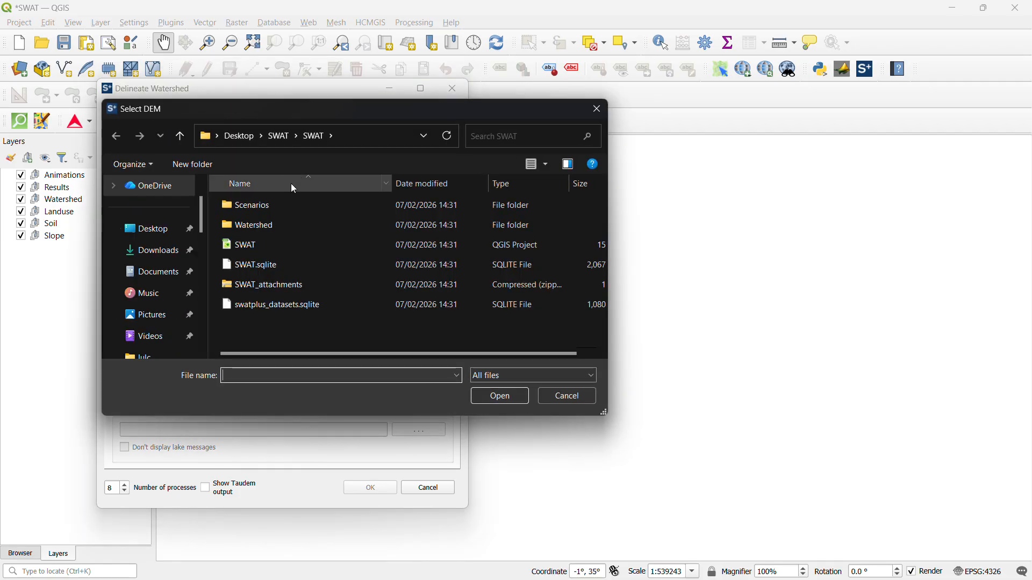
pyautogui.click(242, 137)
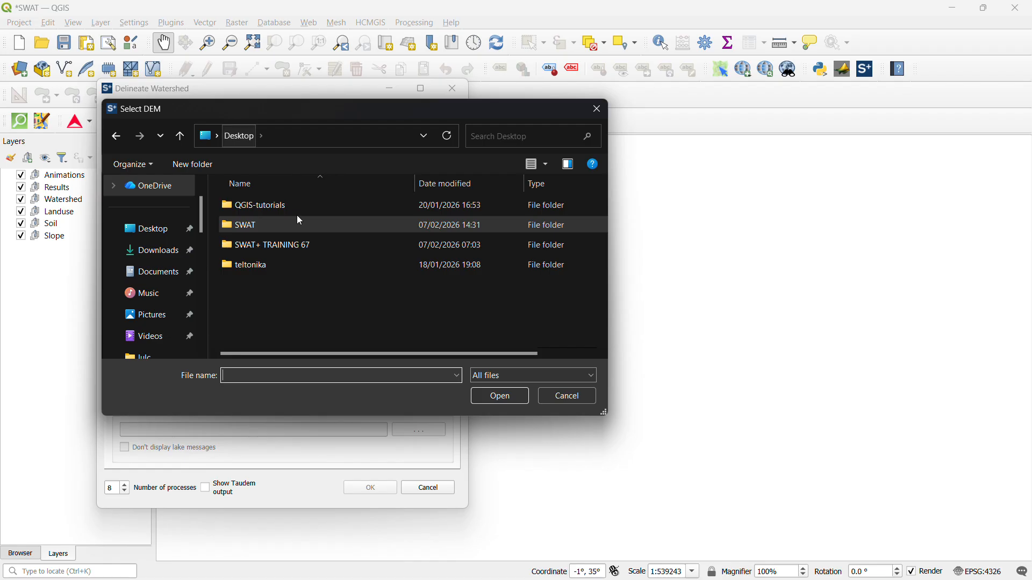
pyautogui.click(292, 249)
pyautogui.doubleClick(295, 250)
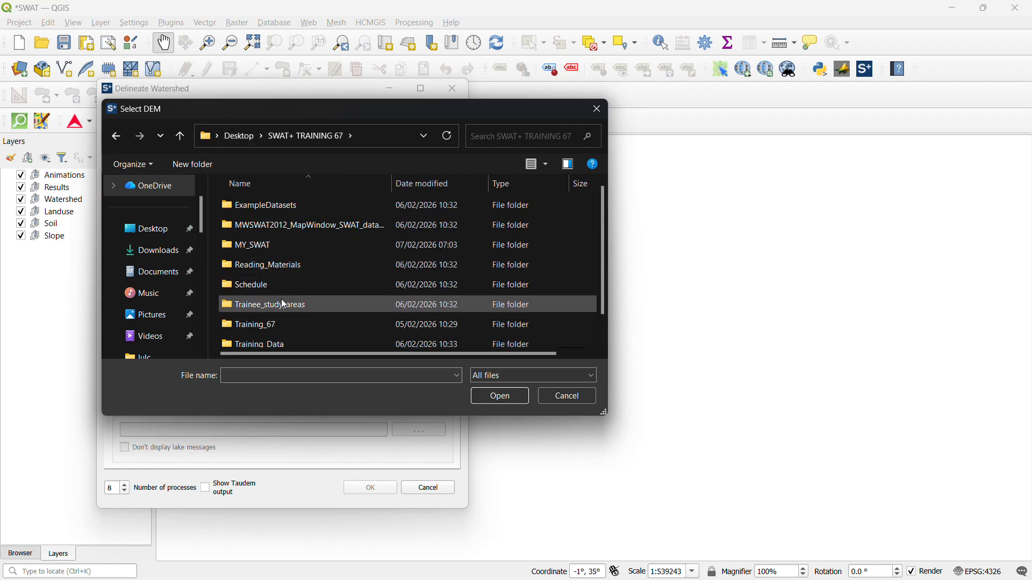
pyautogui.scroll(-1, 285, 300)
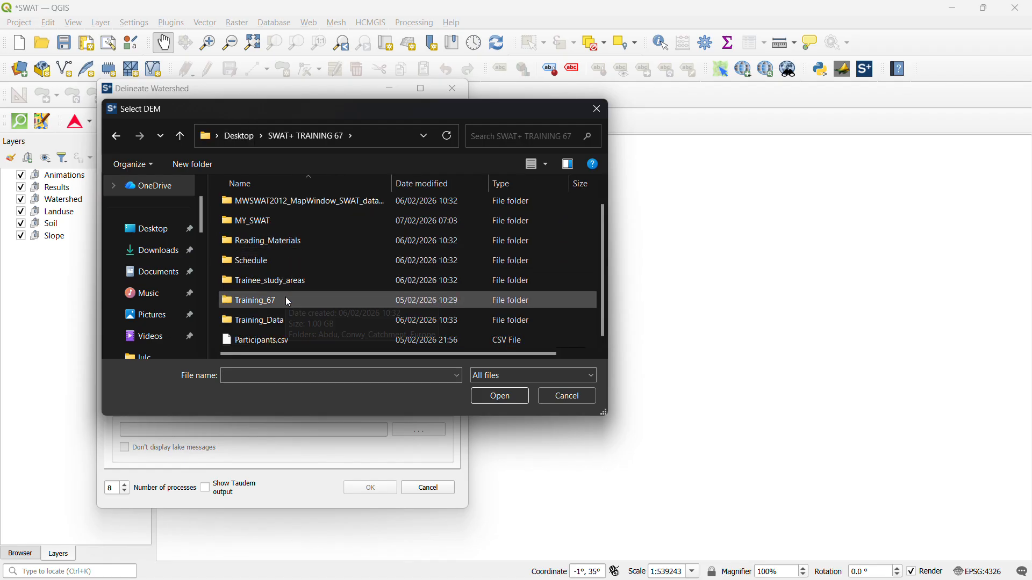
pyautogui.doubleClick(273, 321)
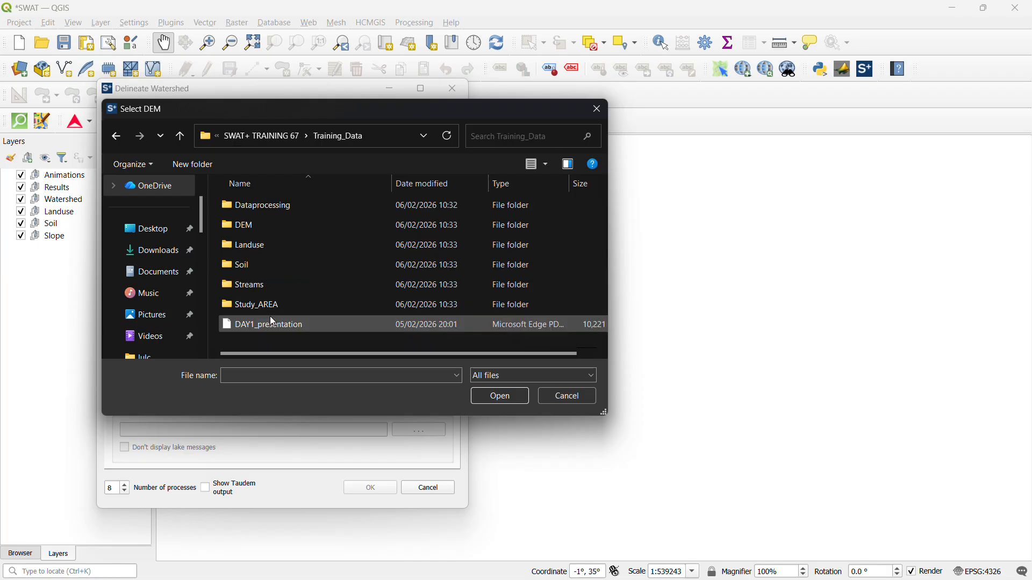
pyautogui.doubleClick(262, 229)
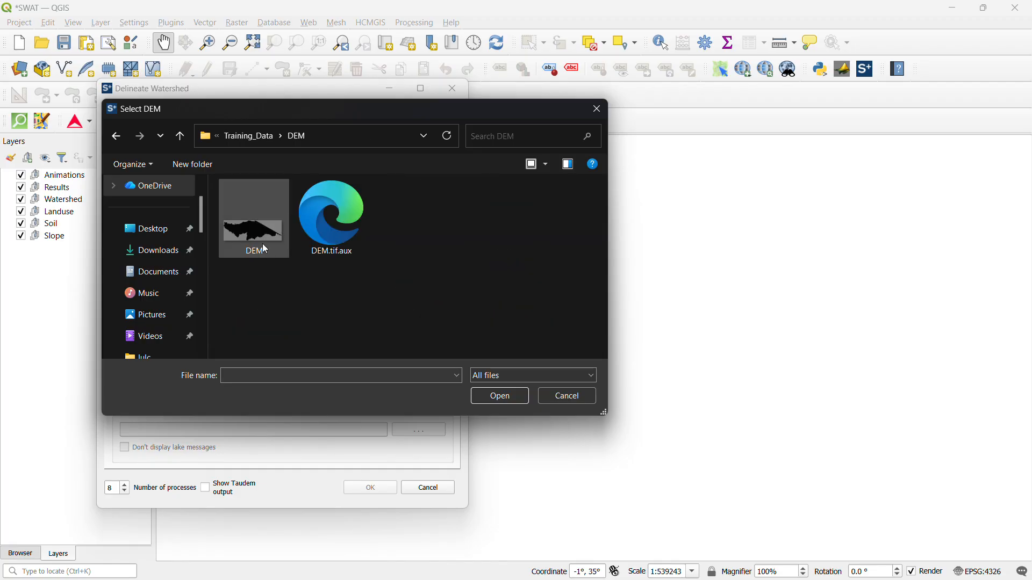
pyautogui.click(272, 251)
pyautogui.click(498, 404)
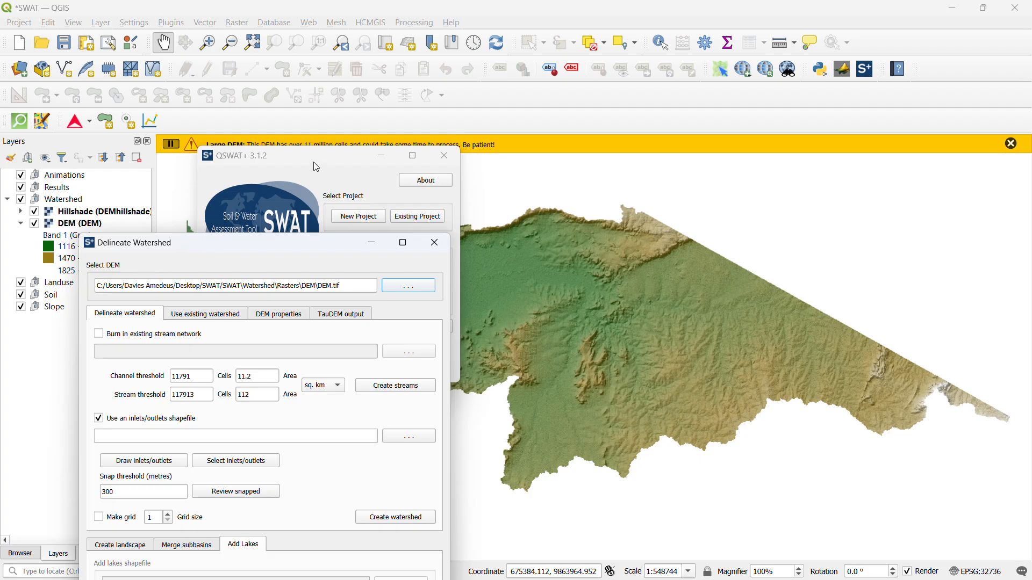
# Move the QSWAT+ window clear of the Delineate Watershed dialog and dismiss the Large DEM notice
pyautogui.moveTo(316, 167); pyautogui.dragTo(278, 226)
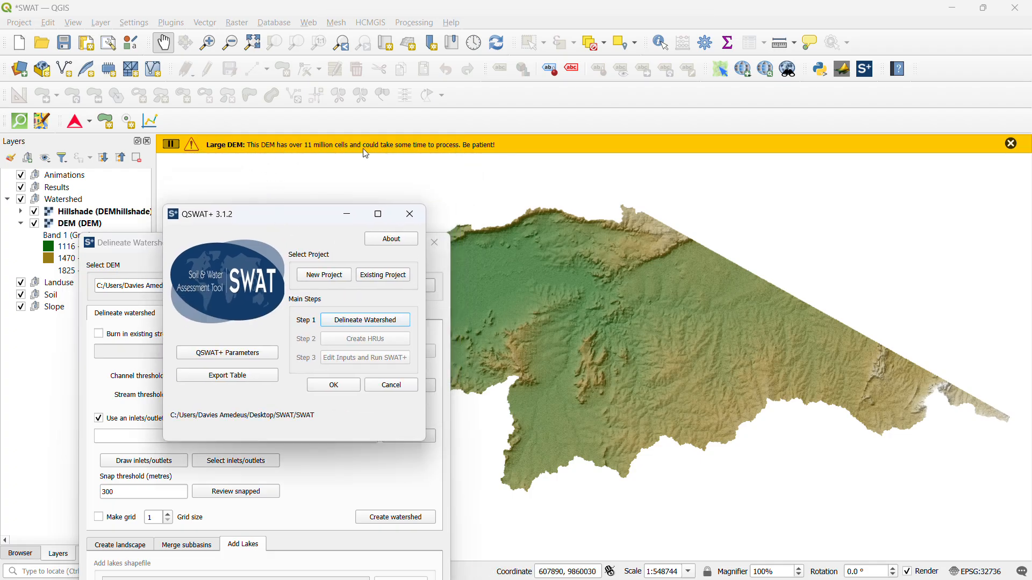
pyautogui.moveTo(267, 217); pyautogui.dragTo(795, 231)
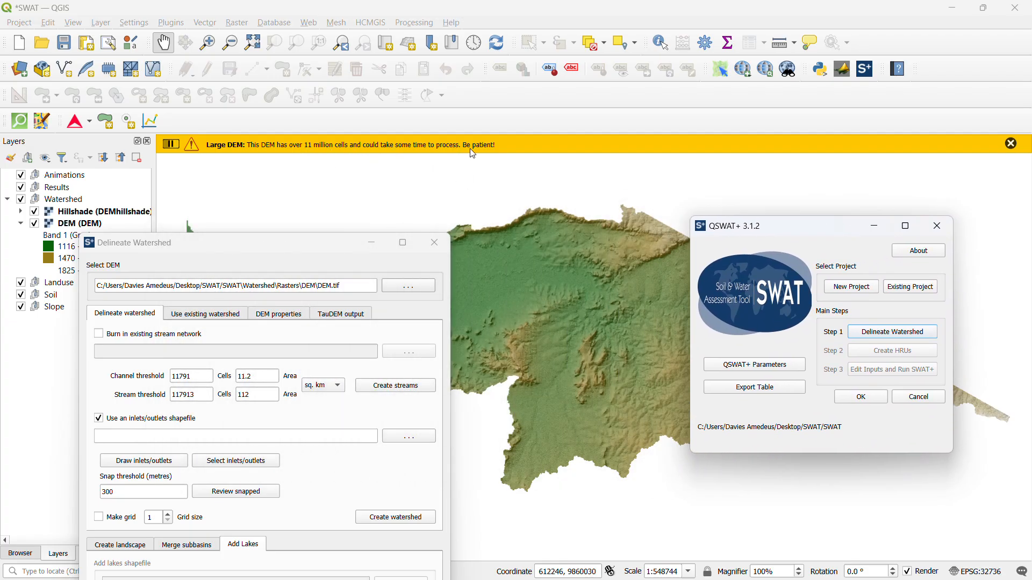
pyautogui.click(1010, 144)
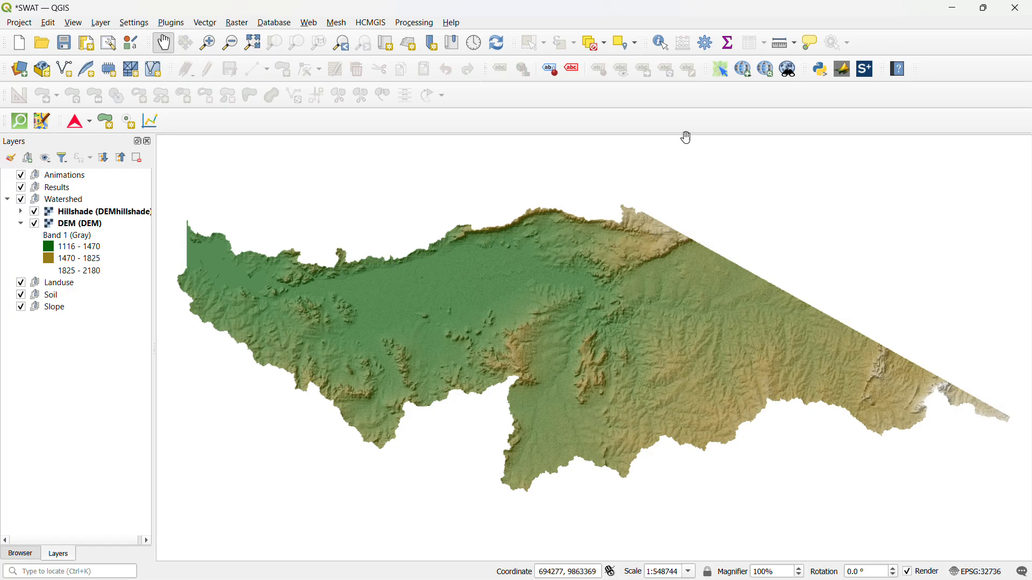
# Minimise the main QGIS window, leaving the Delineate Watershed and QSWAT+ dialogs over the desktop
pyautogui.moveTo(679, 404); pyautogui.dragTo(596, 355)
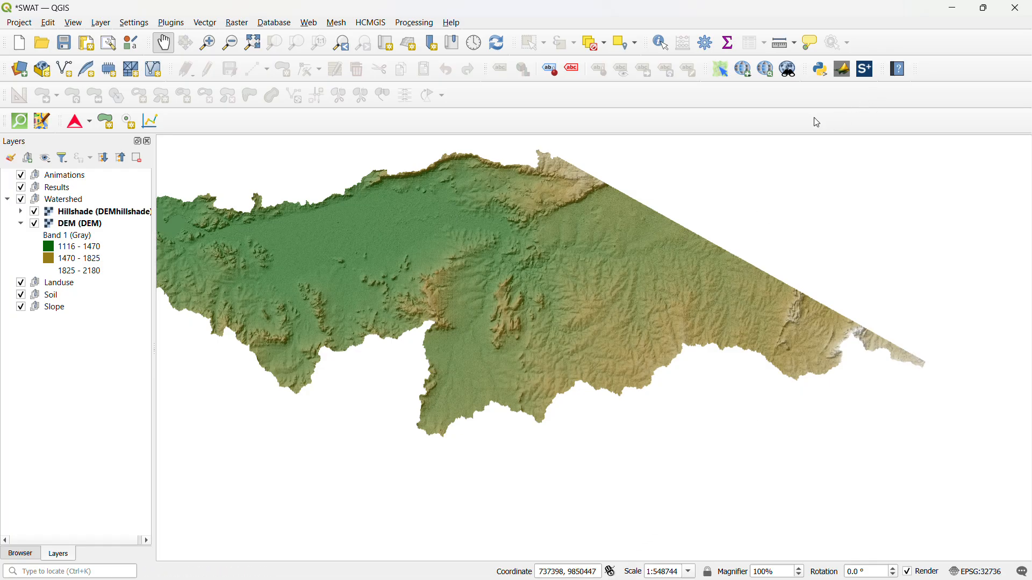
pyautogui.click(956, 14)
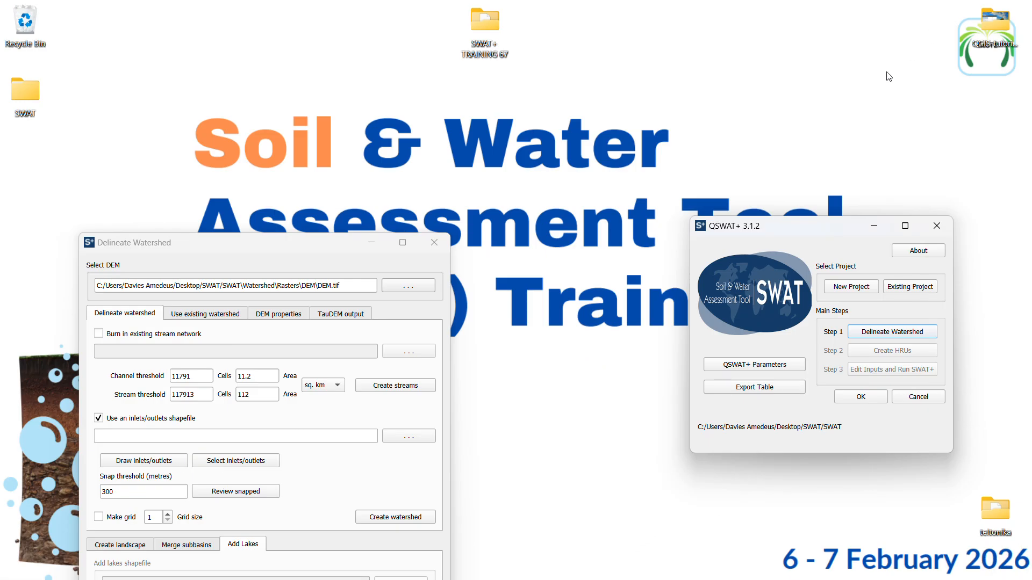
# Enable burning in an existing stream network and load STREAMSPROJECTED.shp from Training_Data > Streams
pyautogui.moveTo(289, 243); pyautogui.dragTo(342, 104)
pyautogui.moveTo(780, 231); pyautogui.dragTo(748, 160)
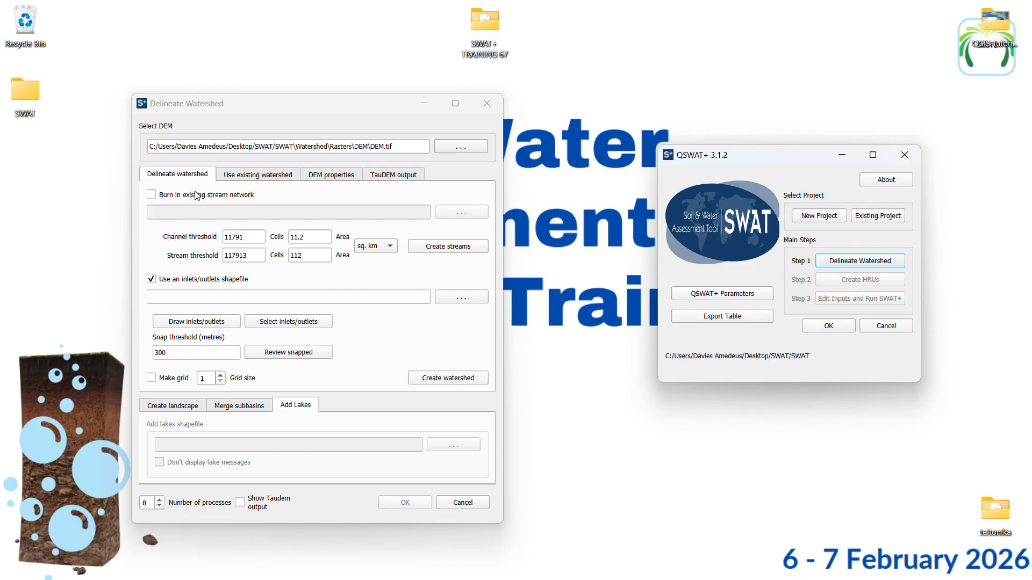
pyautogui.click(152, 197)
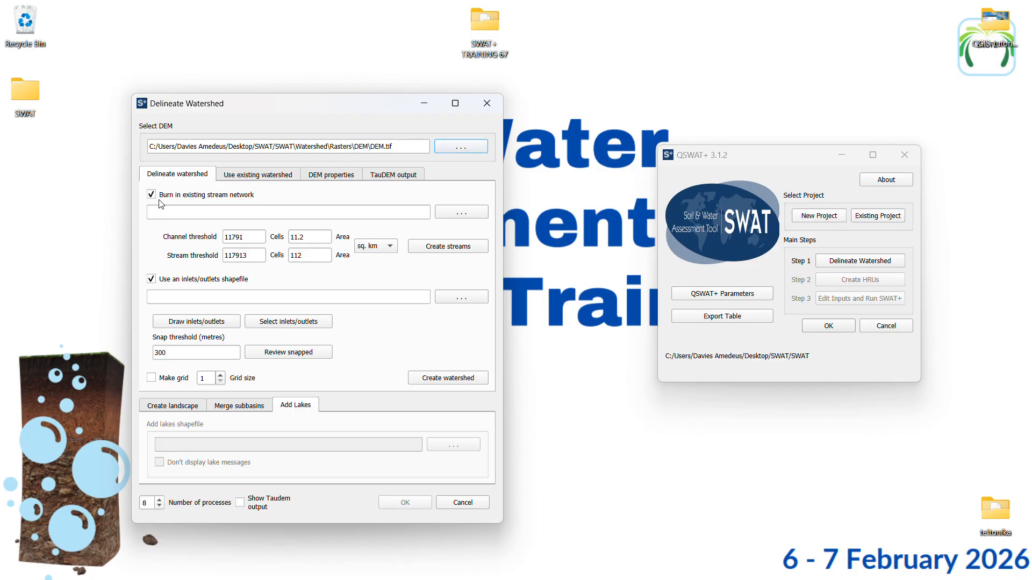
pyautogui.click(451, 216)
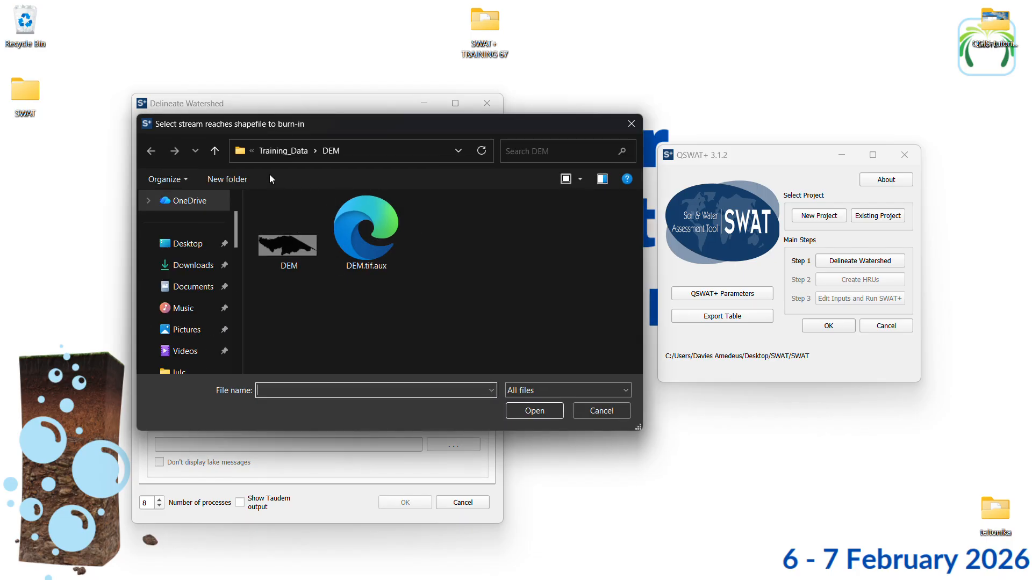
pyautogui.click(283, 151)
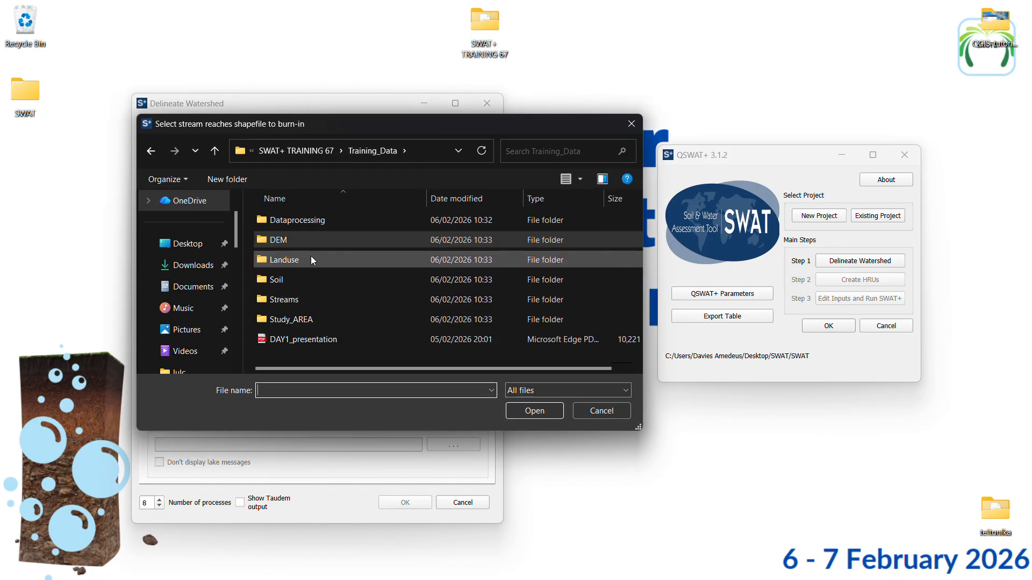
pyautogui.doubleClick(298, 301)
pyautogui.scroll(-1, 349, 274)
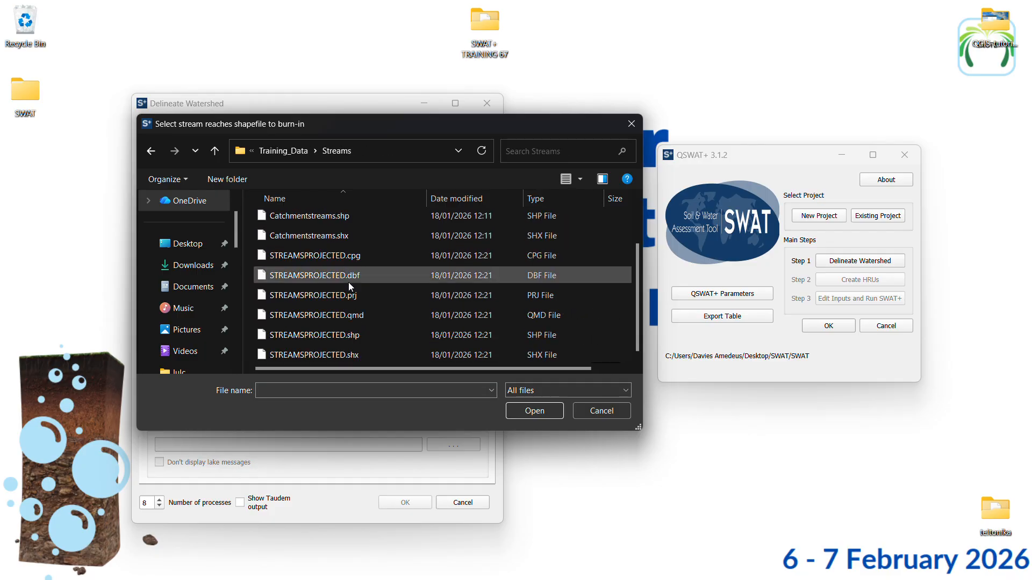
pyautogui.click(349, 335)
pyautogui.click(528, 409)
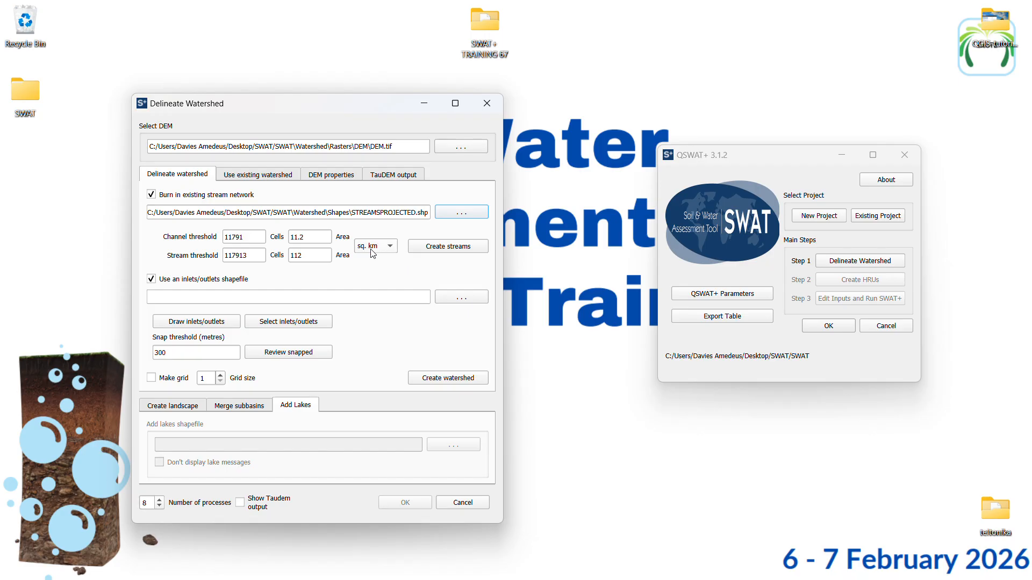
# Create the streams from the DEM and burned-in network, keeping the default channel and stream thresholds
pyautogui.click(437, 248)
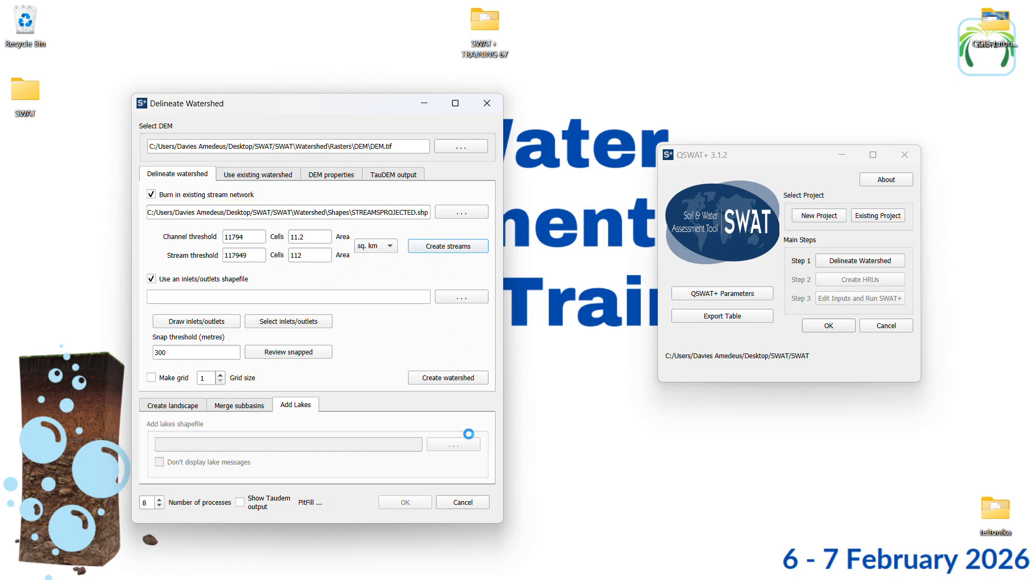
pyautogui.moveTo(497, 578)
pyautogui.moveTo(386, 578)
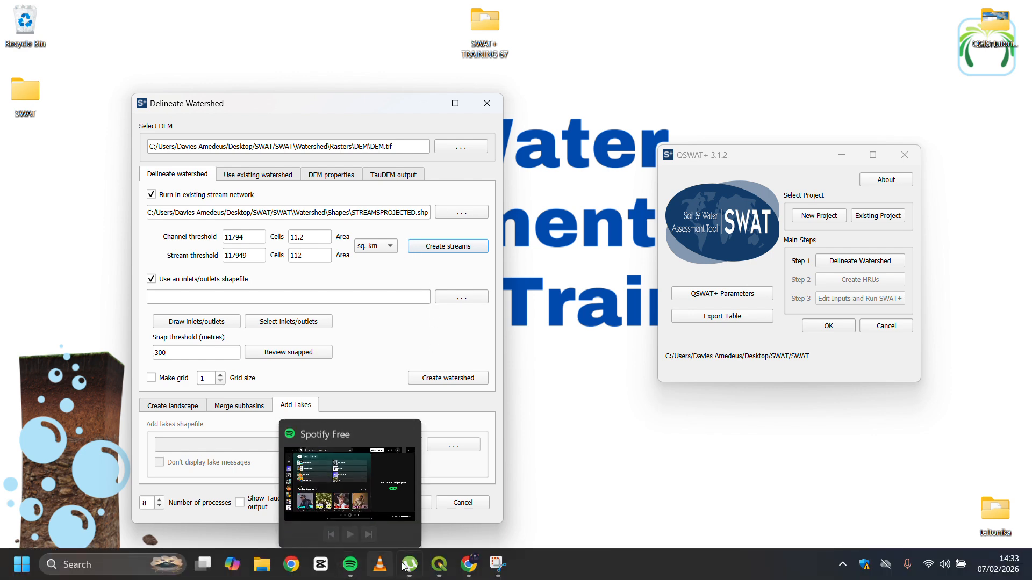
pyautogui.moveTo(439, 565)
pyautogui.moveTo(411, 517)
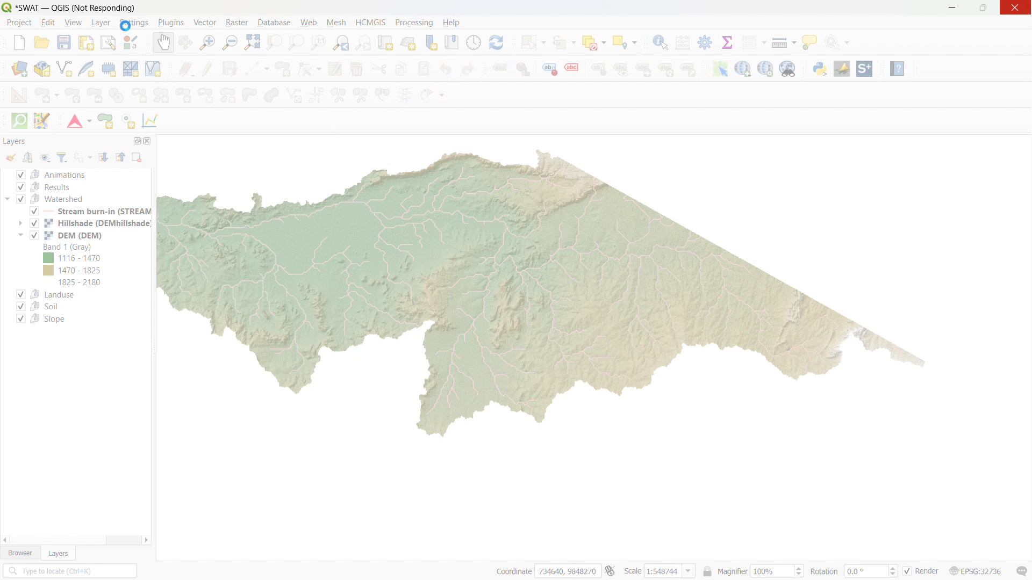
pyautogui.click(951, 12)
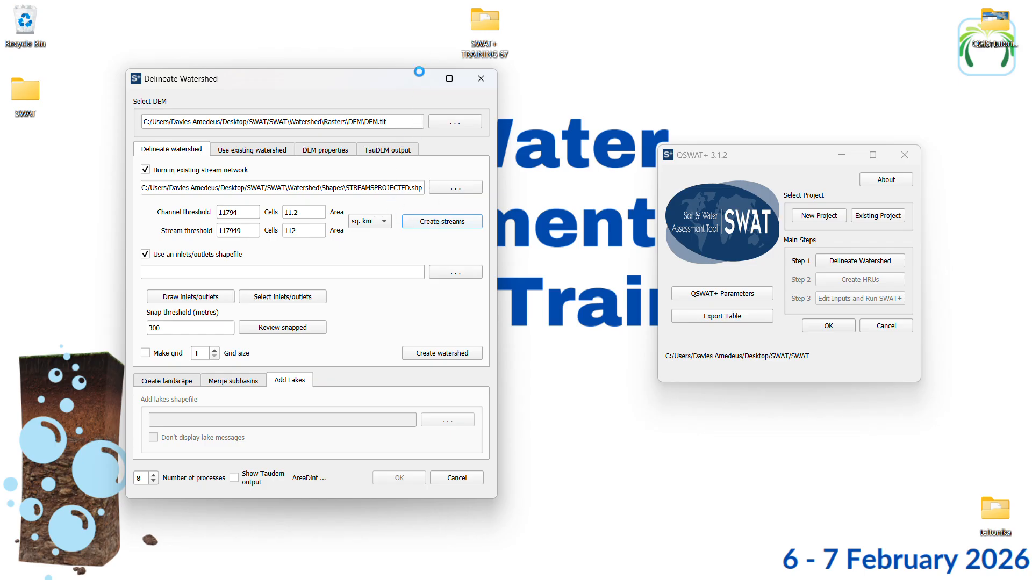
# Examine the generated streams and channels on the QGIS map against the burned-in network, then return to the Delineate Watershed dialog
pyautogui.moveTo(458, 579)
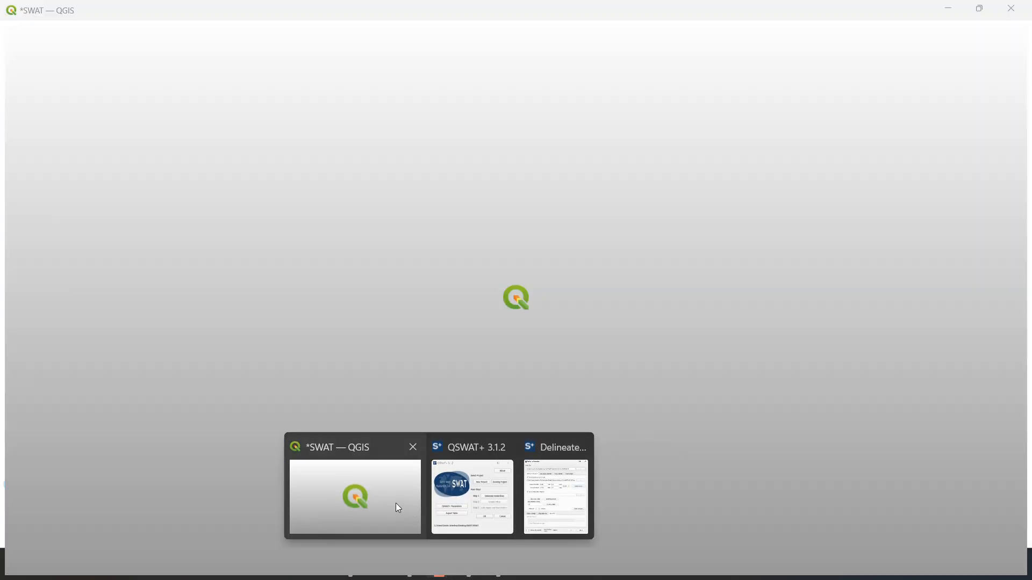
pyautogui.click(396, 503)
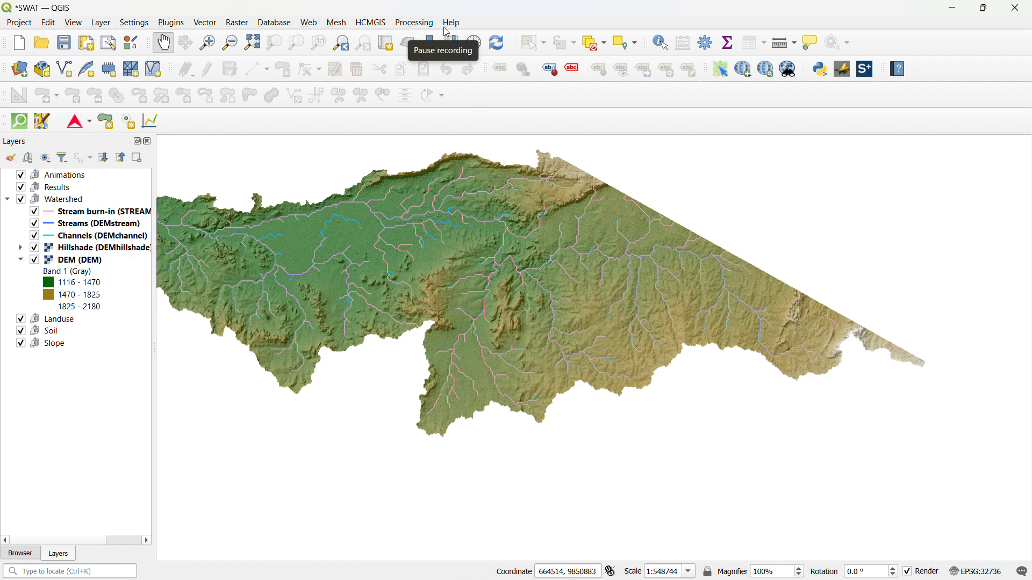
pyautogui.scroll(1, 291, 269)
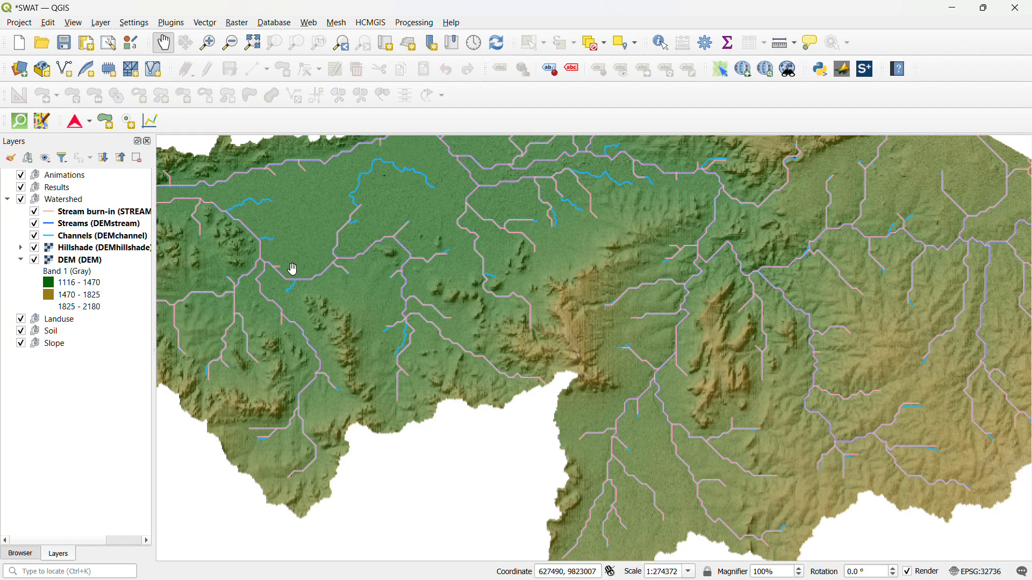
pyautogui.scroll(-1, 370, 197)
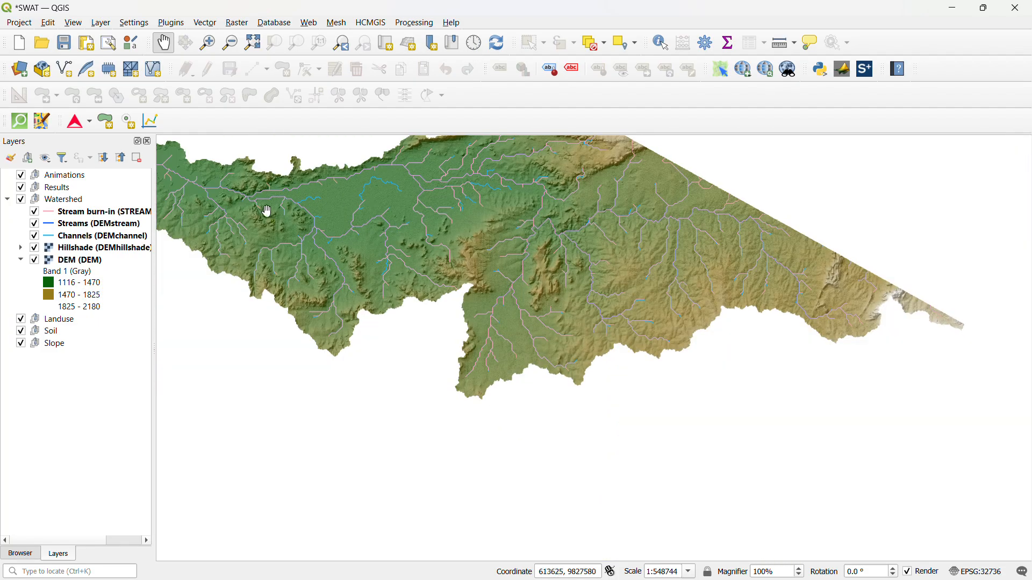
pyautogui.scroll(1, 193, 187)
pyautogui.scroll(2, 193, 186)
pyautogui.scroll(1, 272, 237)
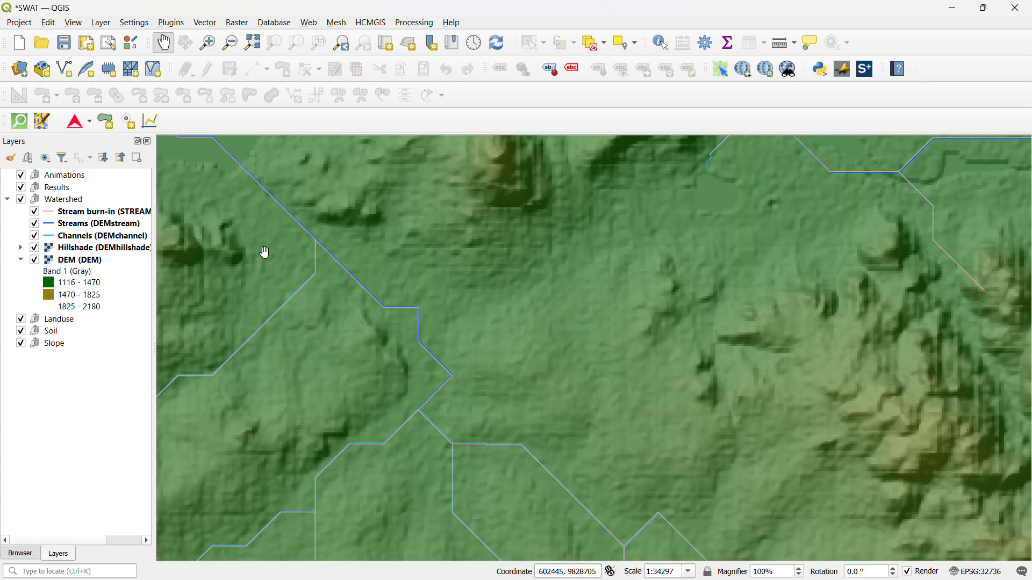
pyautogui.scroll(-4, 338, 253)
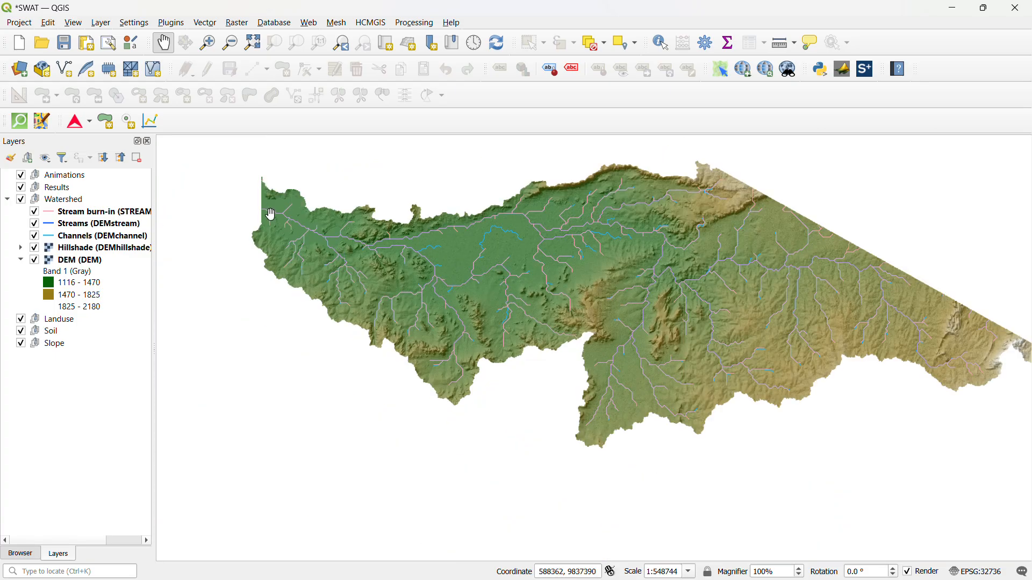
pyautogui.scroll(3, 255, 206)
pyautogui.scroll(-1, 298, 202)
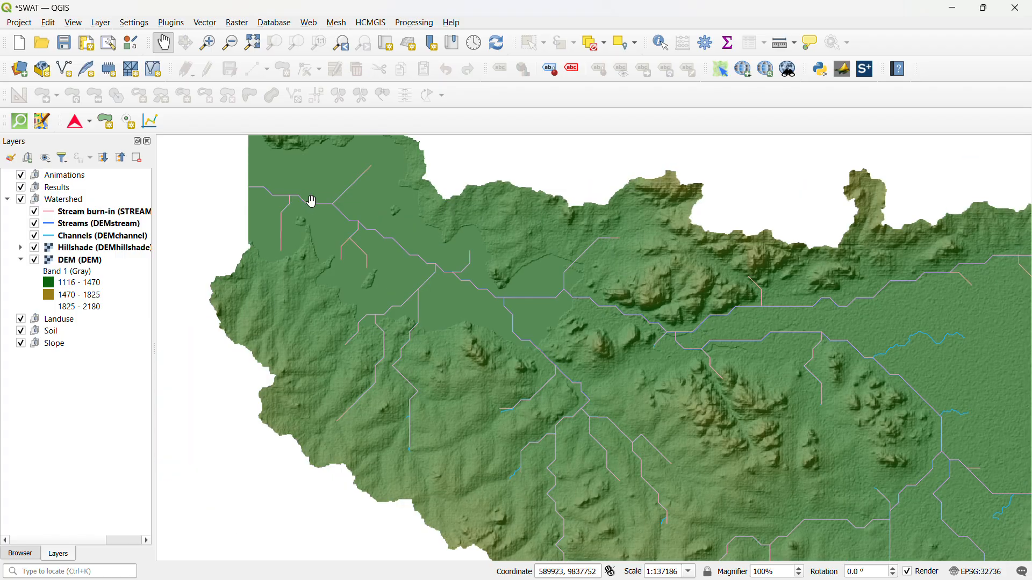
pyautogui.scroll(-3, 334, 228)
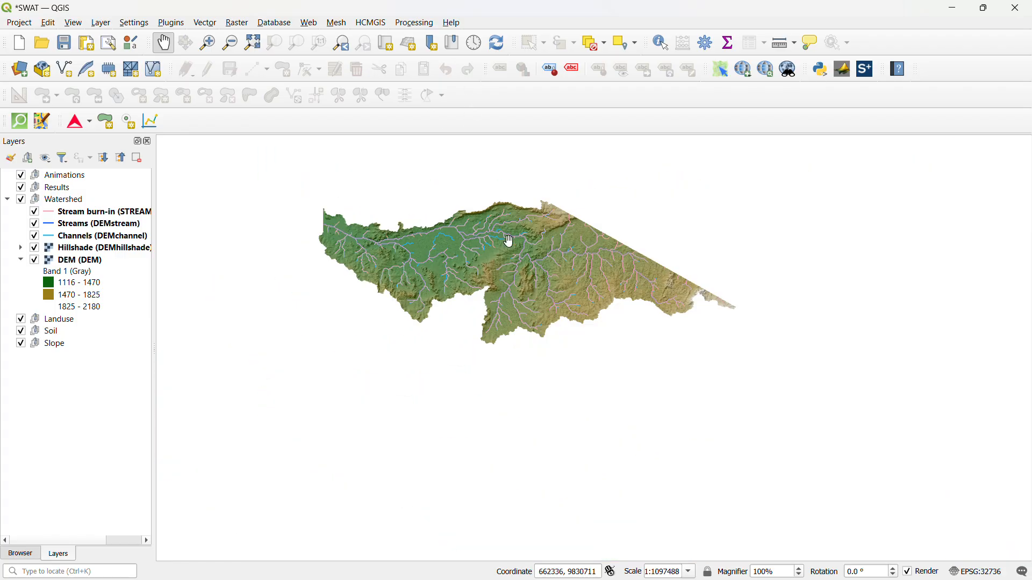
pyautogui.scroll(1, 571, 243)
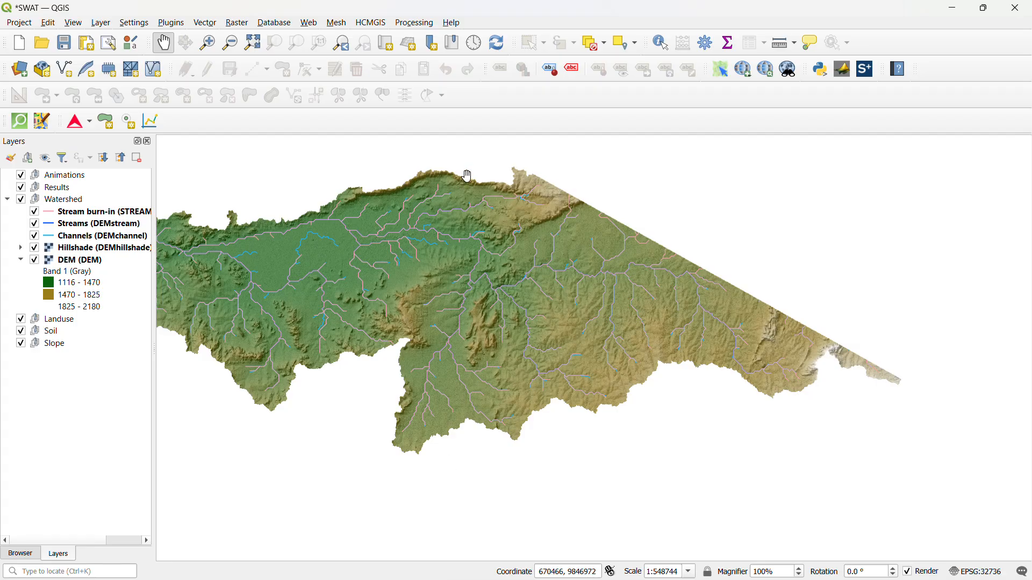
pyautogui.click(954, 10)
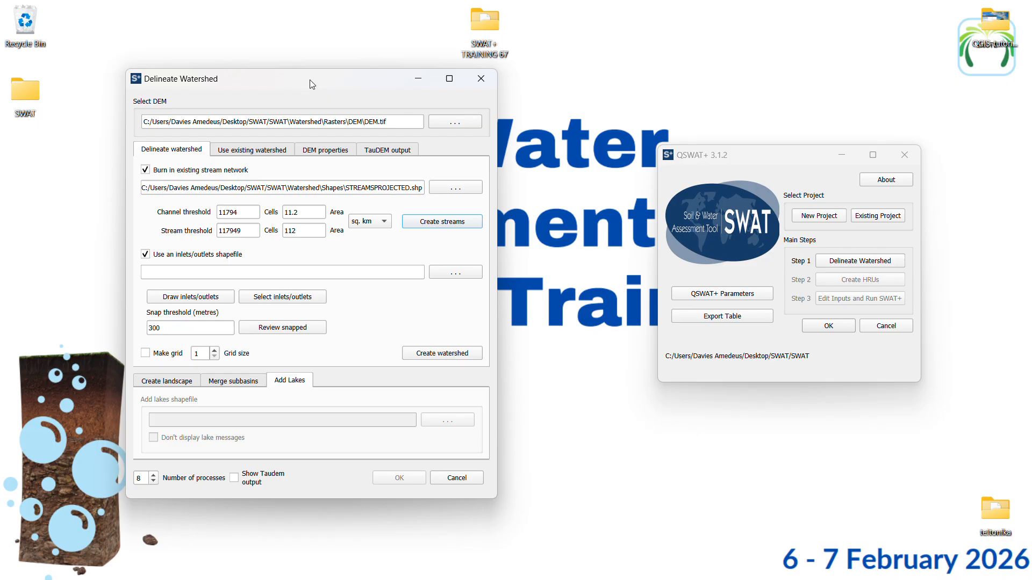
# Hide the Stream burn-in layer on the QGIS map and inspect where the main stream ends at the DEM's western edge
pyautogui.moveTo(310, 82); pyautogui.dragTo(460, 92)
pyautogui.moveTo(440, 572)
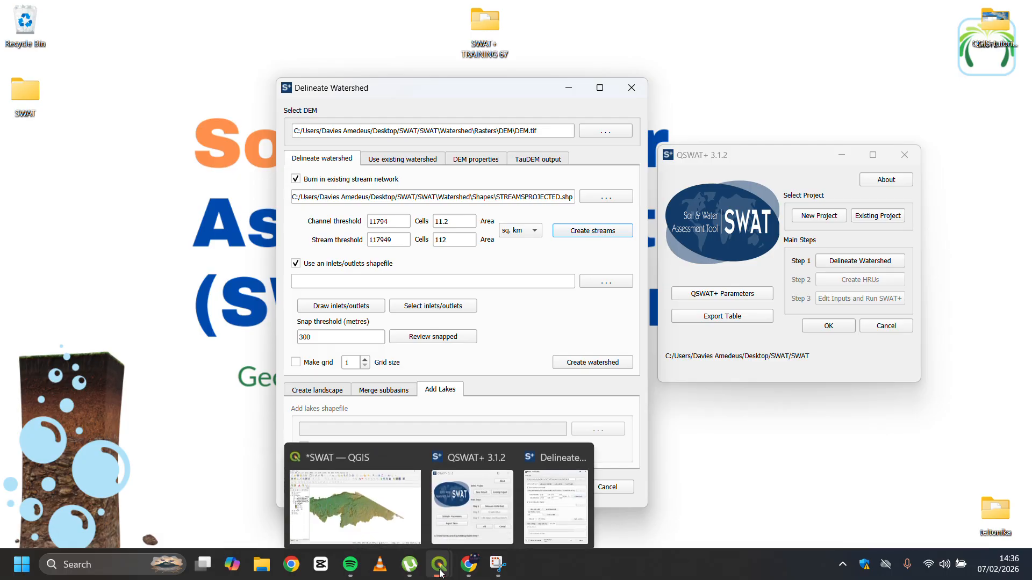
pyautogui.click(361, 513)
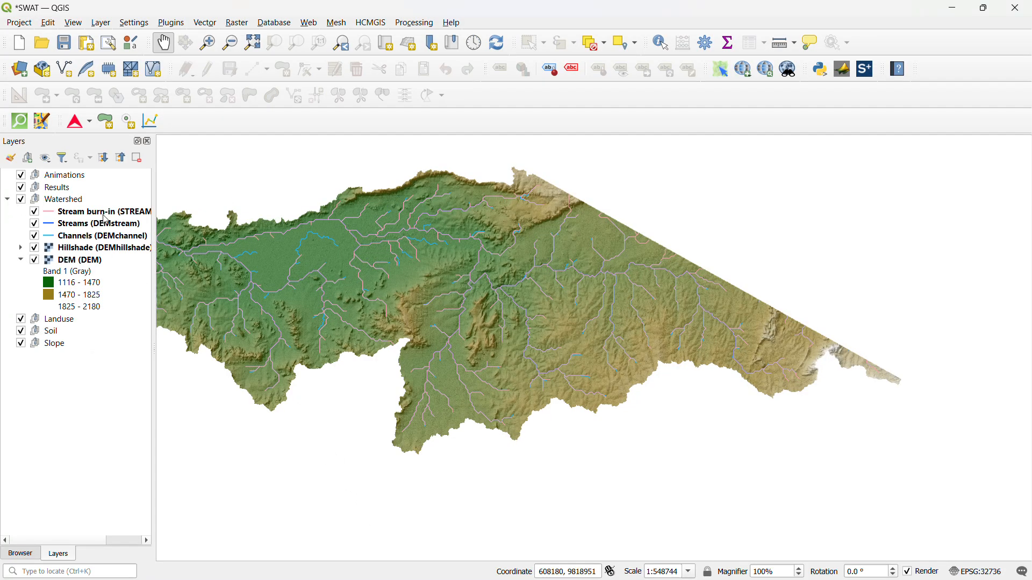
pyautogui.click(34, 213)
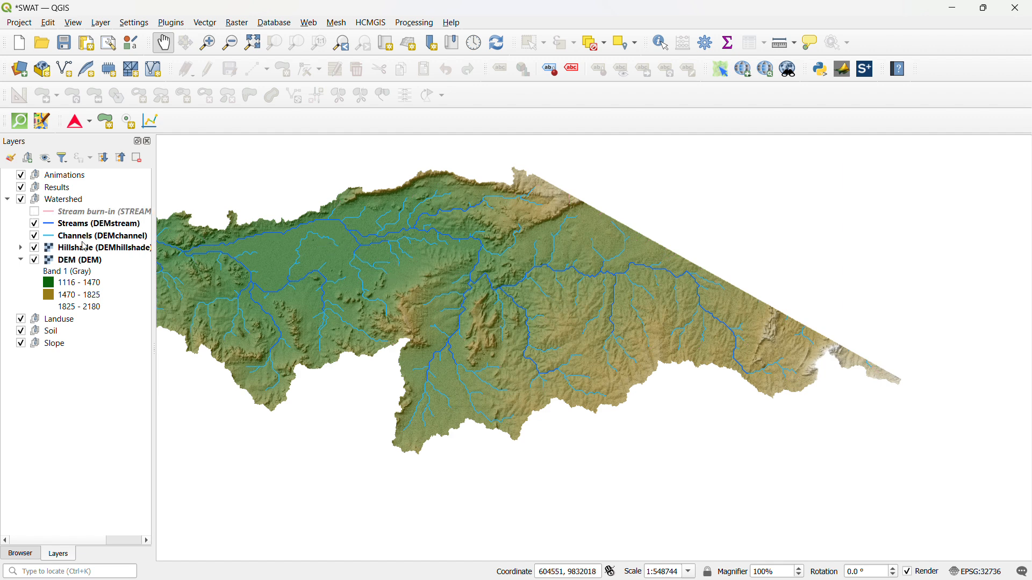
pyautogui.moveTo(256, 251); pyautogui.dragTo(354, 260)
pyautogui.moveTo(231, 232); pyautogui.dragTo(277, 252)
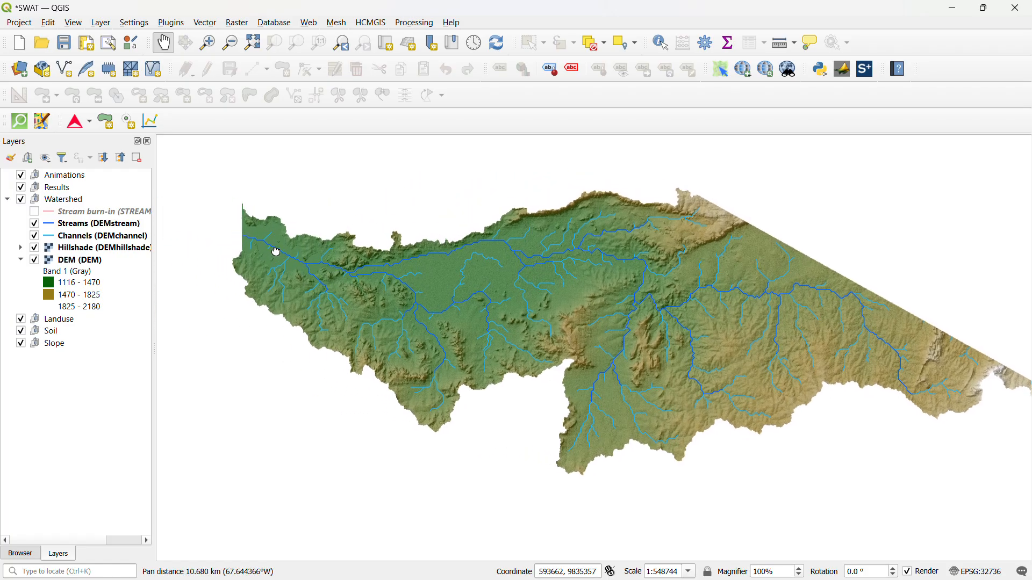
pyautogui.scroll(1, 248, 241)
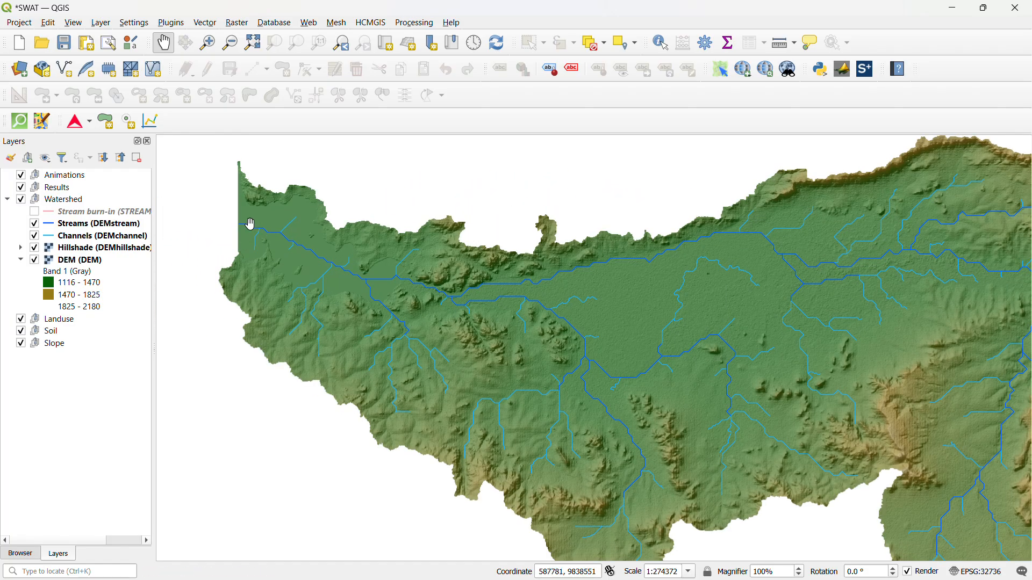
pyautogui.scroll(1, 251, 226)
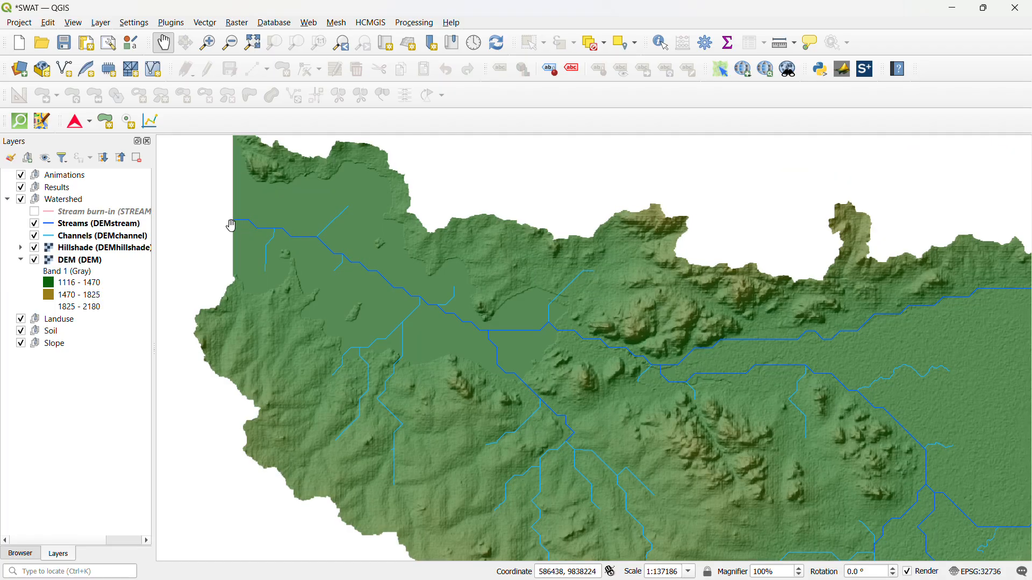
pyautogui.scroll(-1, 253, 229)
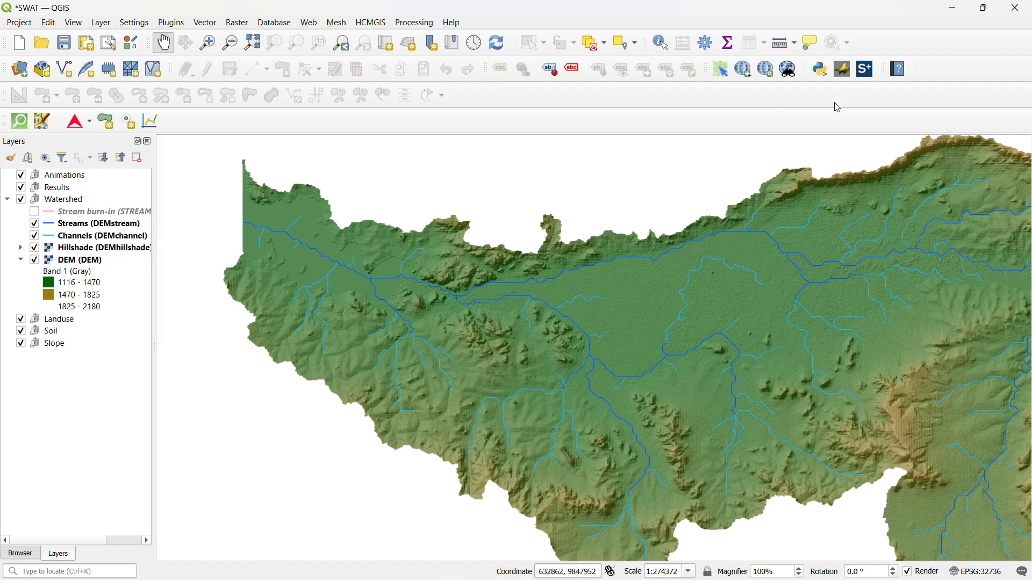
pyautogui.click(955, 11)
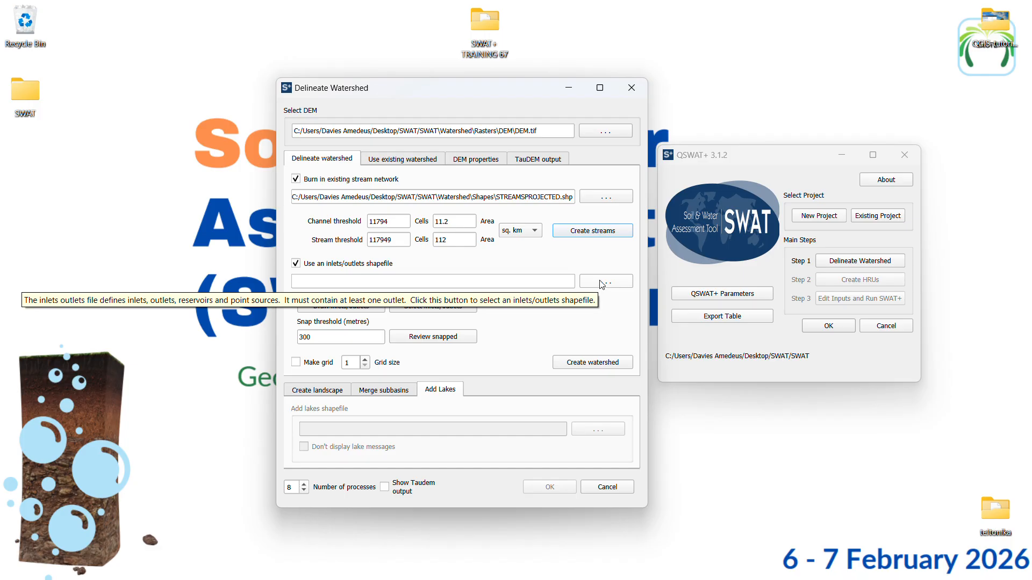
# Draw an outlet point on the western end of the main stream in the QGIS map and confirm it
pyautogui.click(349, 310)
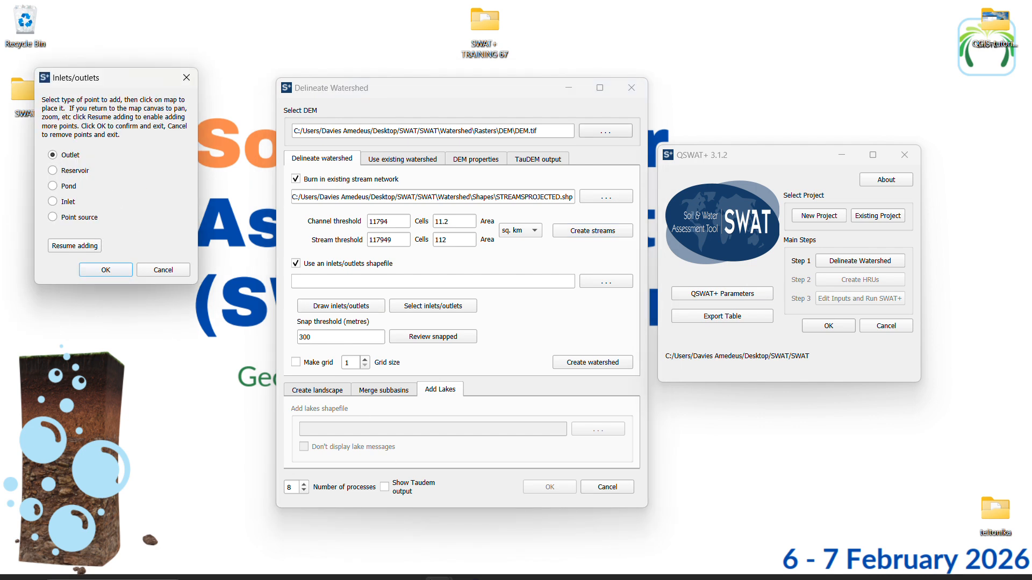
pyautogui.moveTo(435, 572)
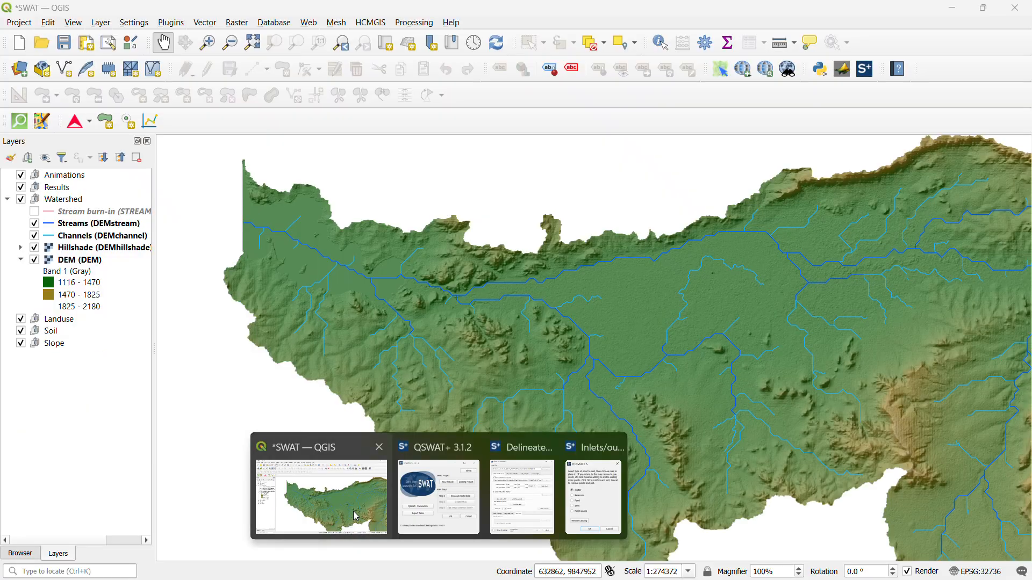
pyautogui.click(321, 494)
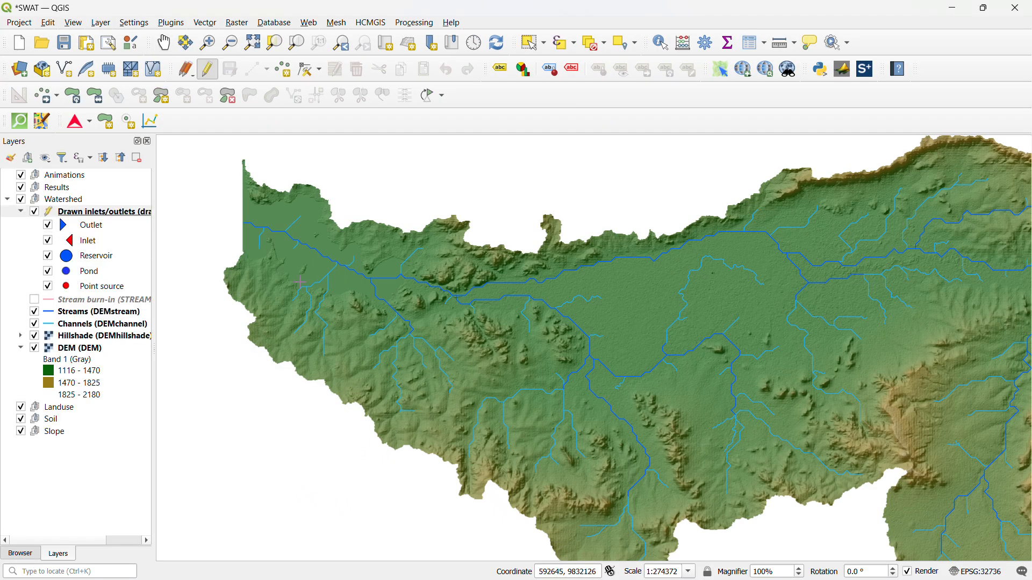
pyautogui.scroll(5, 246, 223)
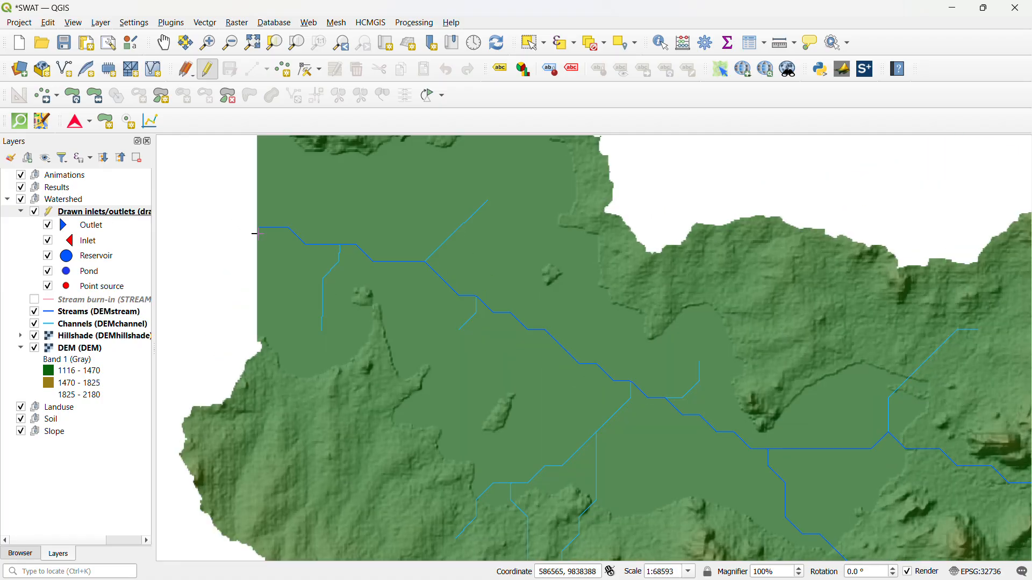
pyautogui.scroll(1, 261, 234)
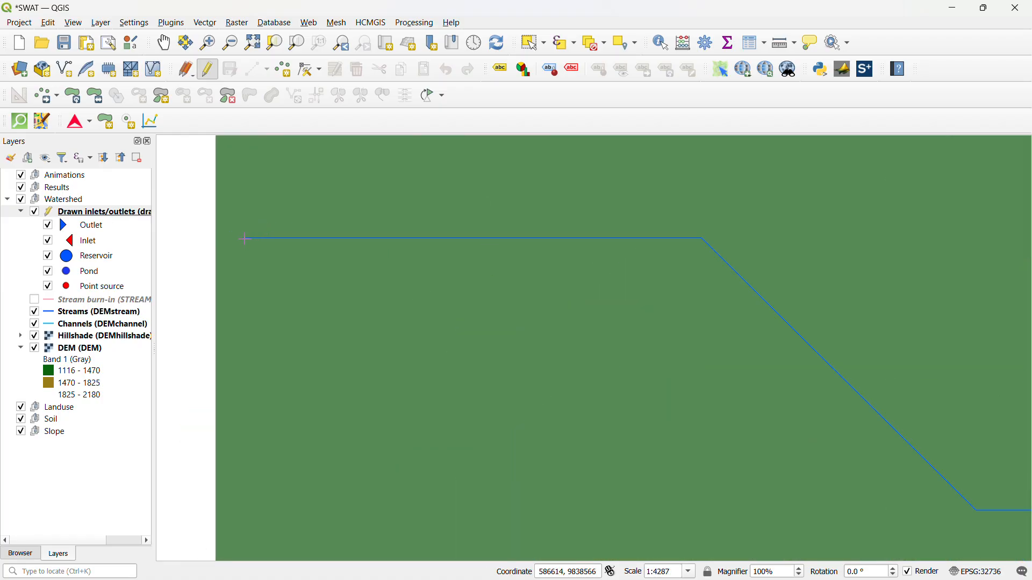
pyautogui.scroll(2, 241, 239)
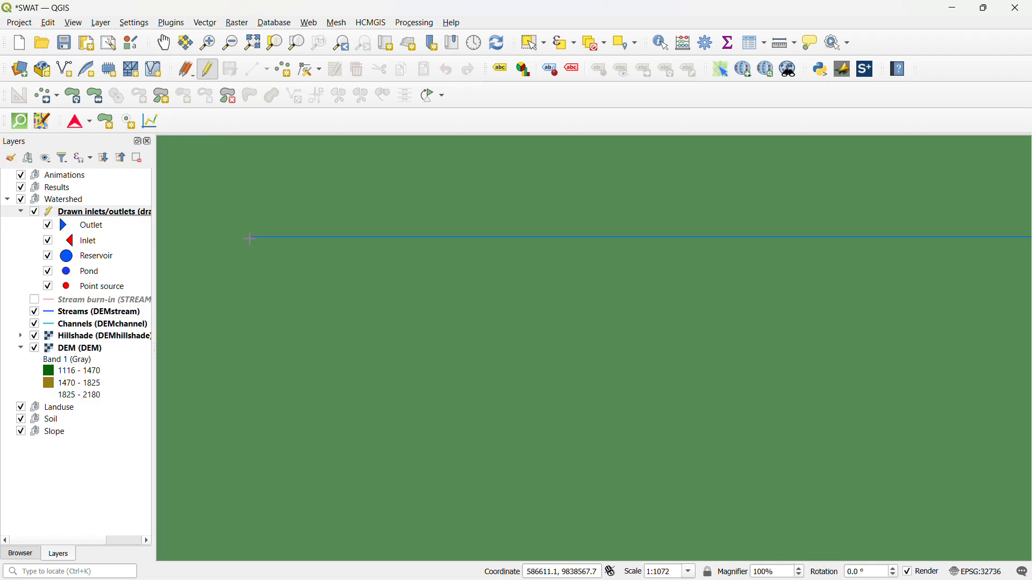
pyautogui.click(247, 238)
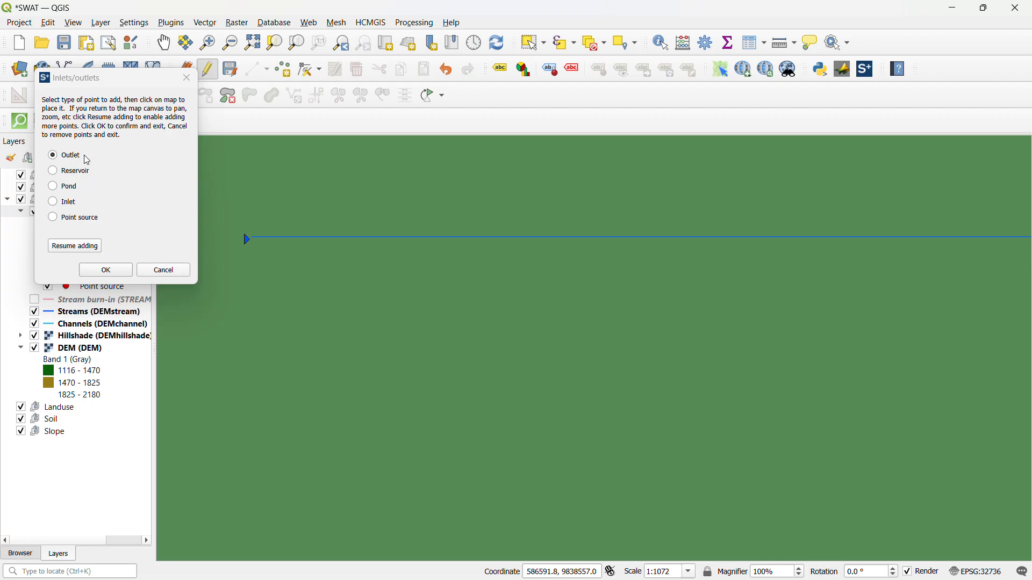
pyautogui.click(106, 271)
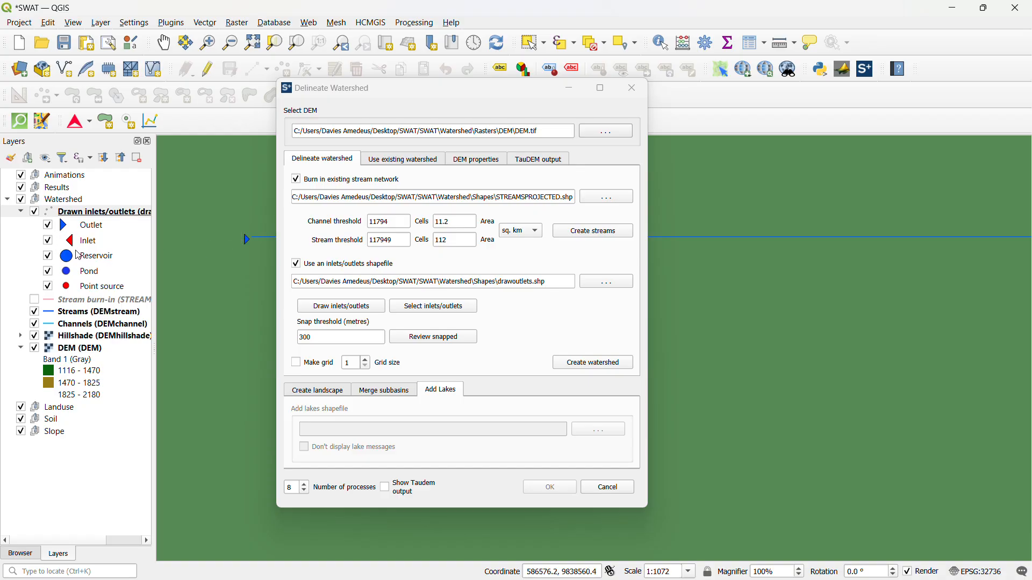
# Snap the drawn outlet using the 300 m threshold, create the watershed, and inspect its subbasins on the map
pyautogui.click(433, 338)
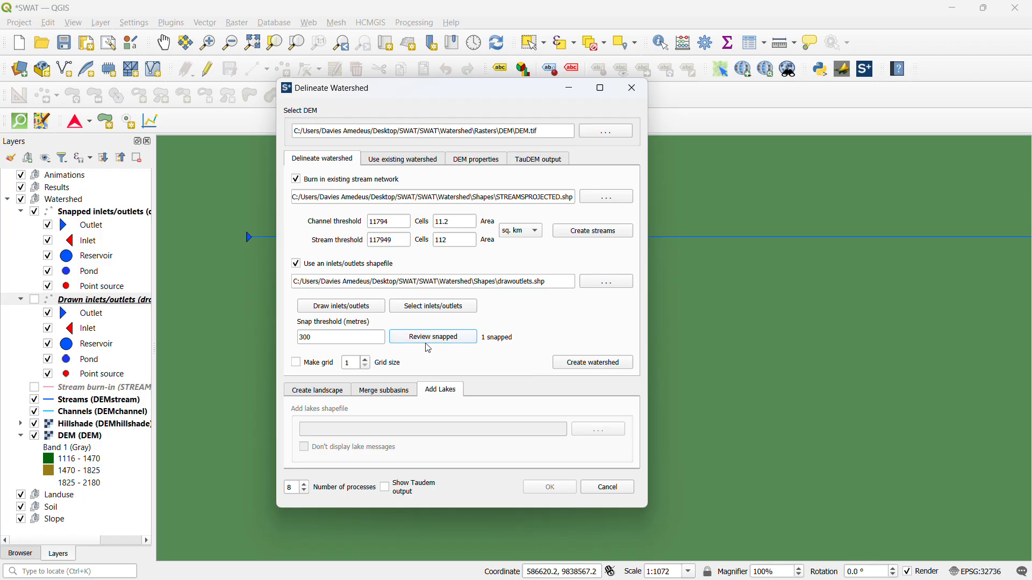
pyautogui.click(571, 369)
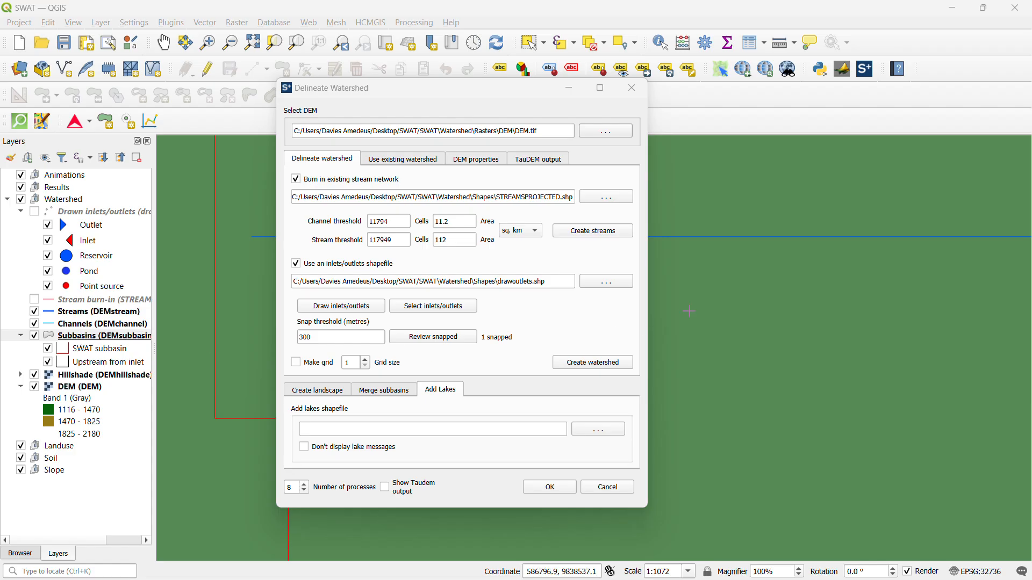
pyautogui.scroll(-2, 704, 301)
pyautogui.scroll(-7, 704, 301)
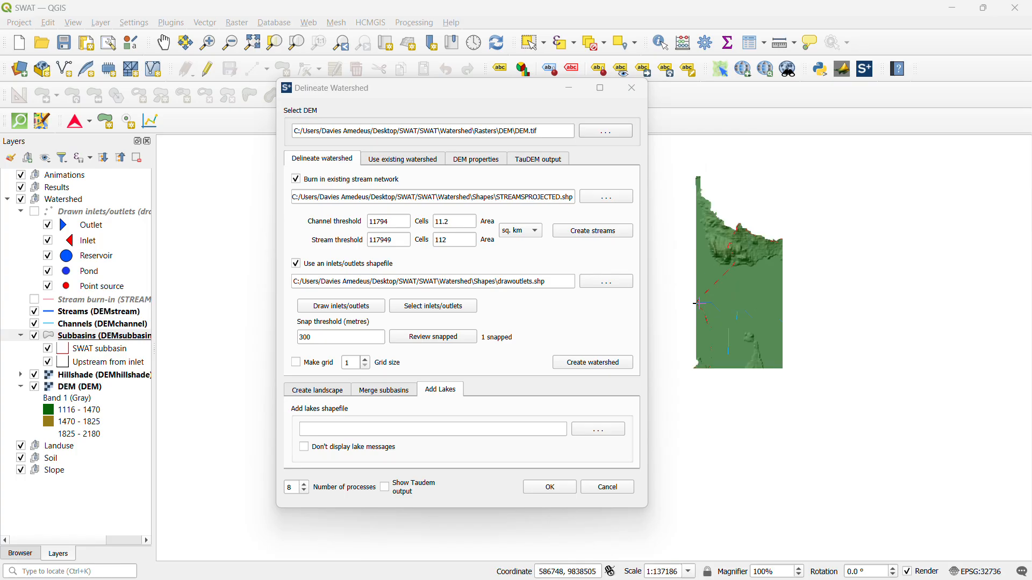
pyautogui.scroll(1, 791, 333)
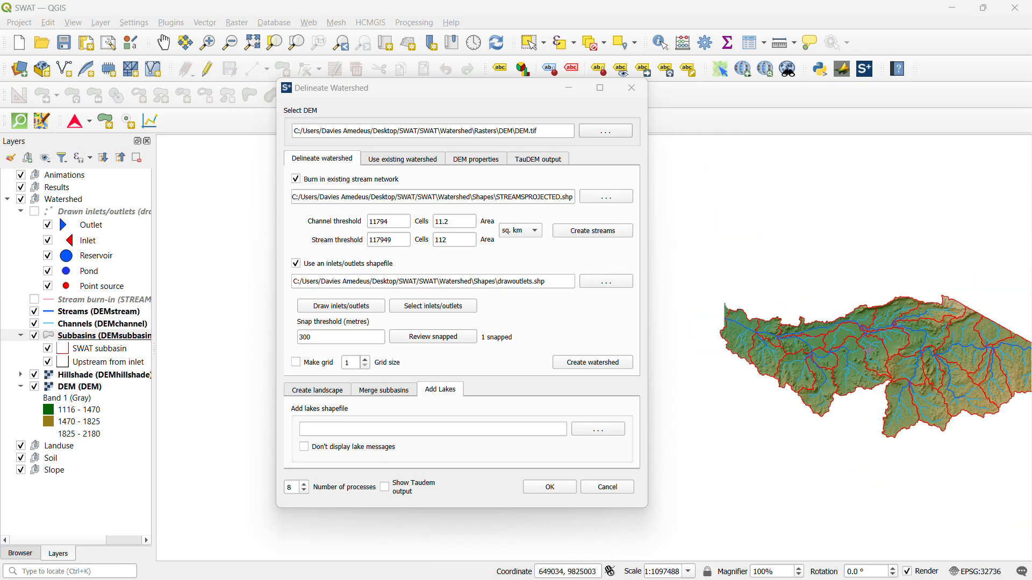
pyautogui.scroll(-2, 987, 336)
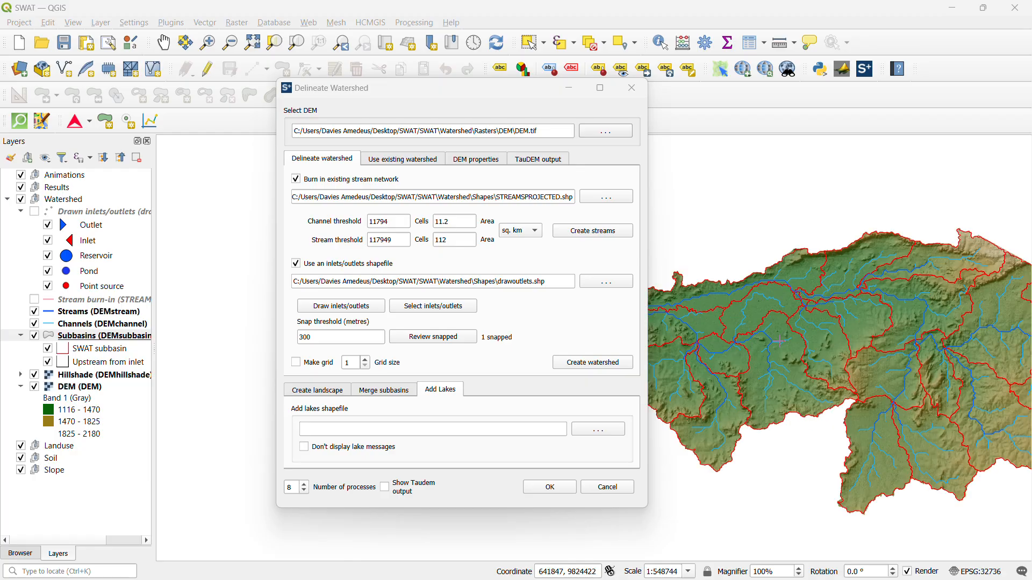
pyautogui.scroll(1, 779, 344)
# Review the landscape, lakes and subbasin-merging options, and examine the small subbasins near the central stream confluence
pyautogui.click(306, 398)
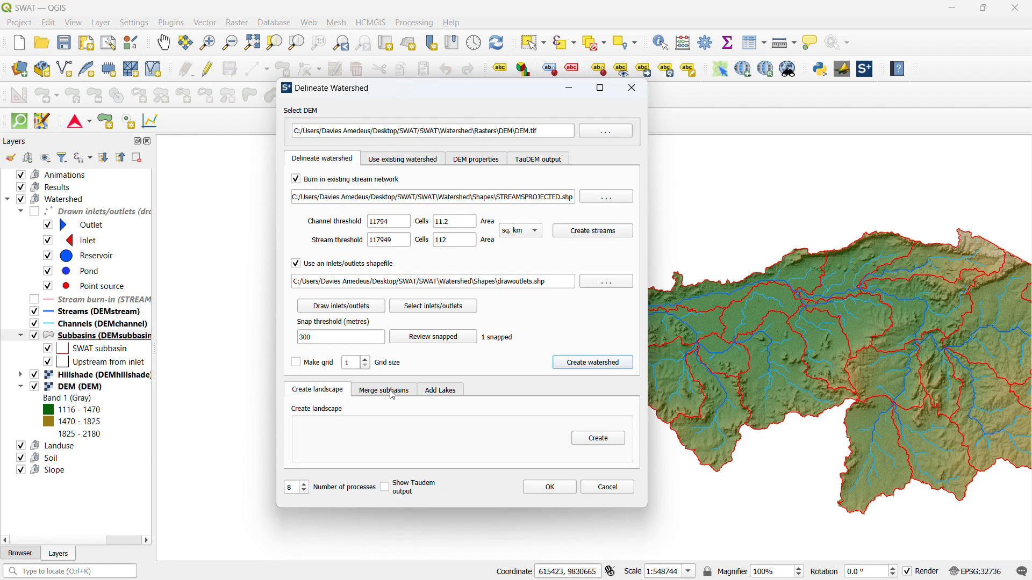
pyautogui.click(439, 390)
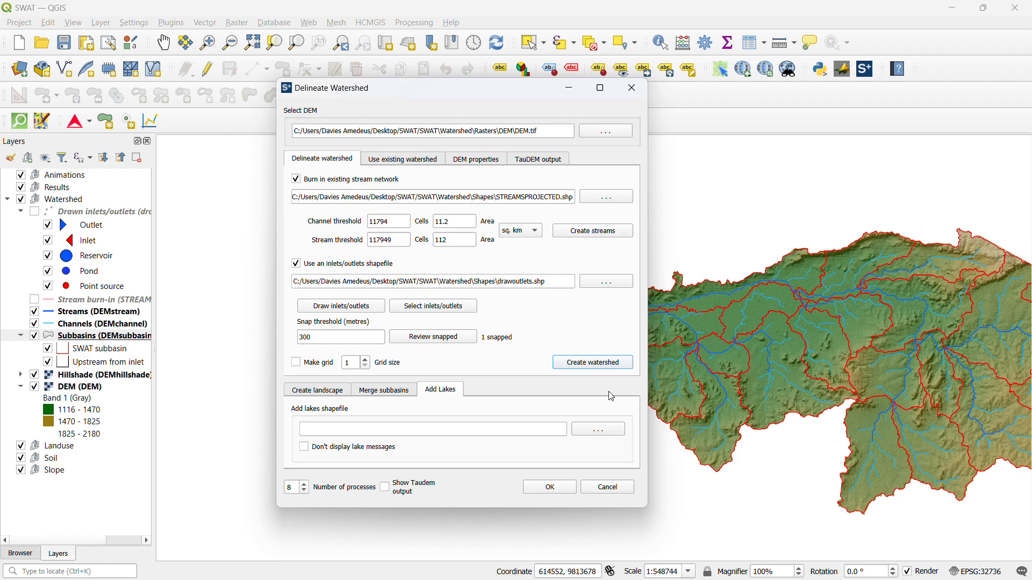
pyautogui.click(390, 396)
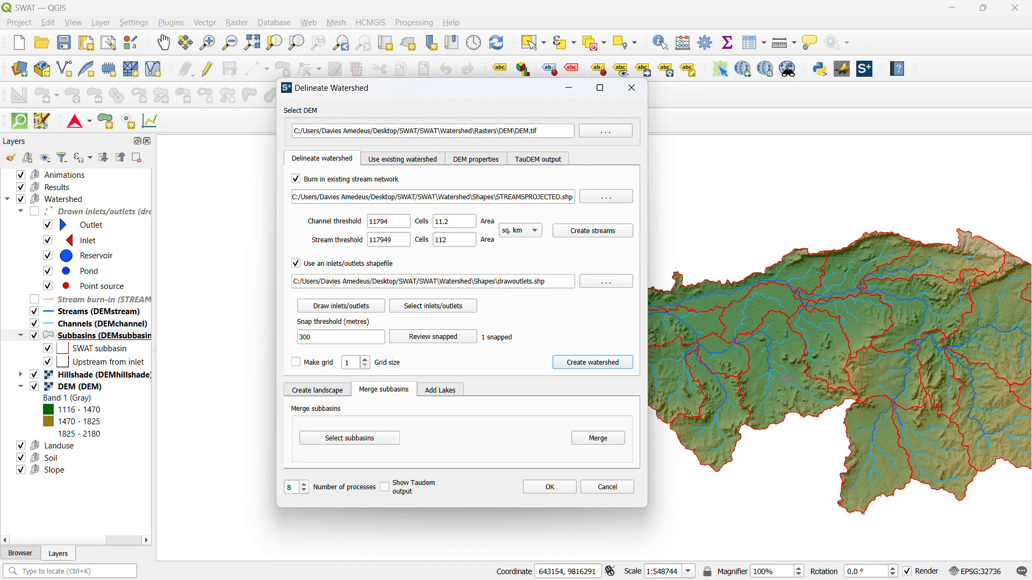
pyautogui.scroll(3, 835, 333)
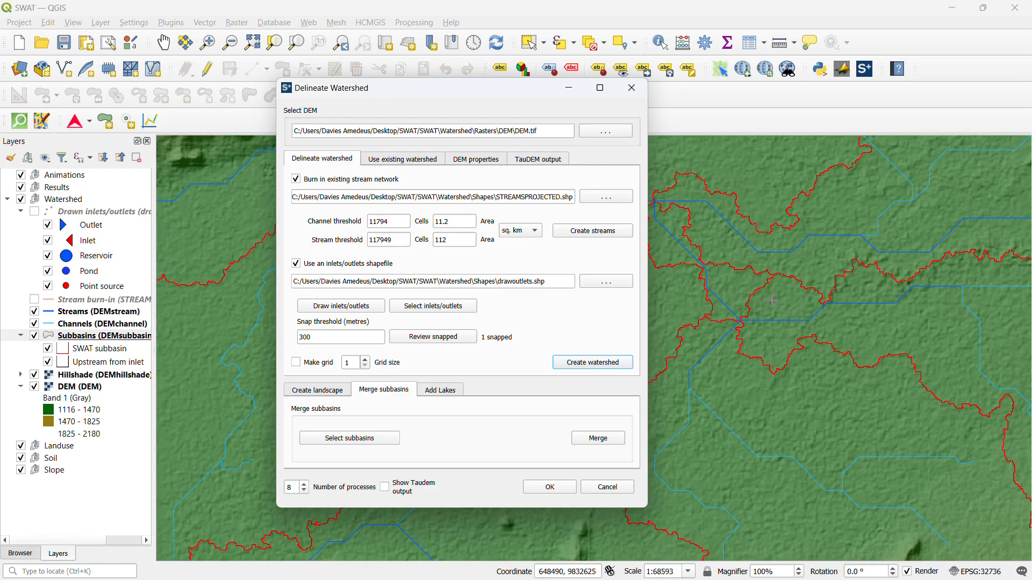
pyautogui.scroll(-1, 764, 298)
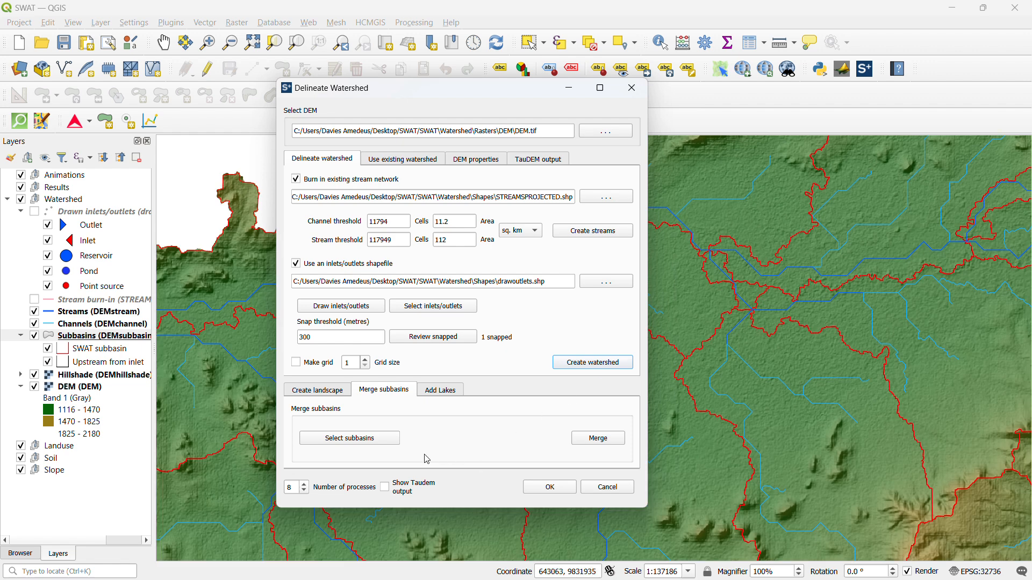
# Select the small subbasins at the central stream confluence and the adjoining large eastern one, save the selection and merge them
pyautogui.click(362, 445)
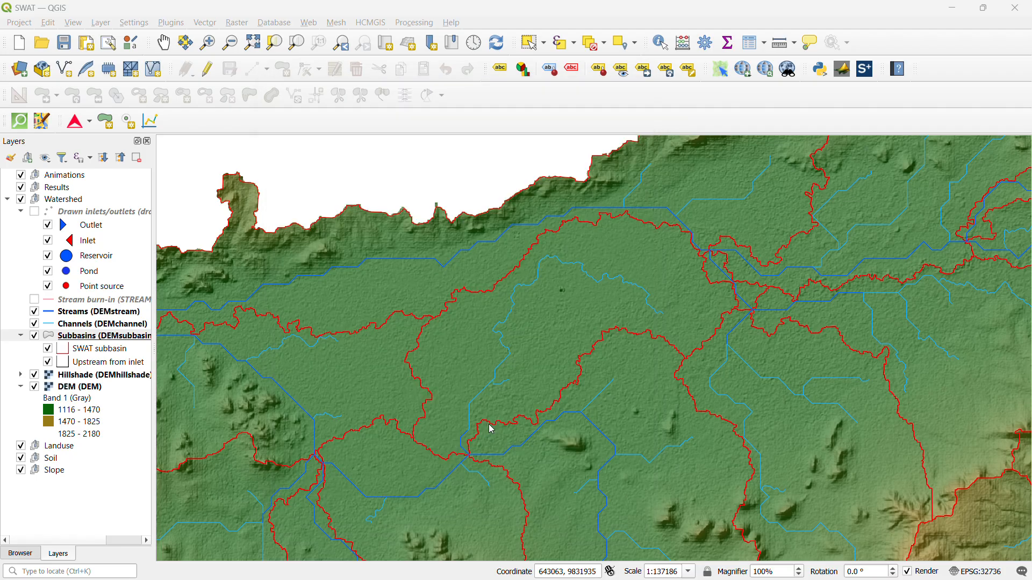
pyautogui.keyDown('ctrl'); pyautogui.click(748, 296); pyautogui.keyUp('ctrl')
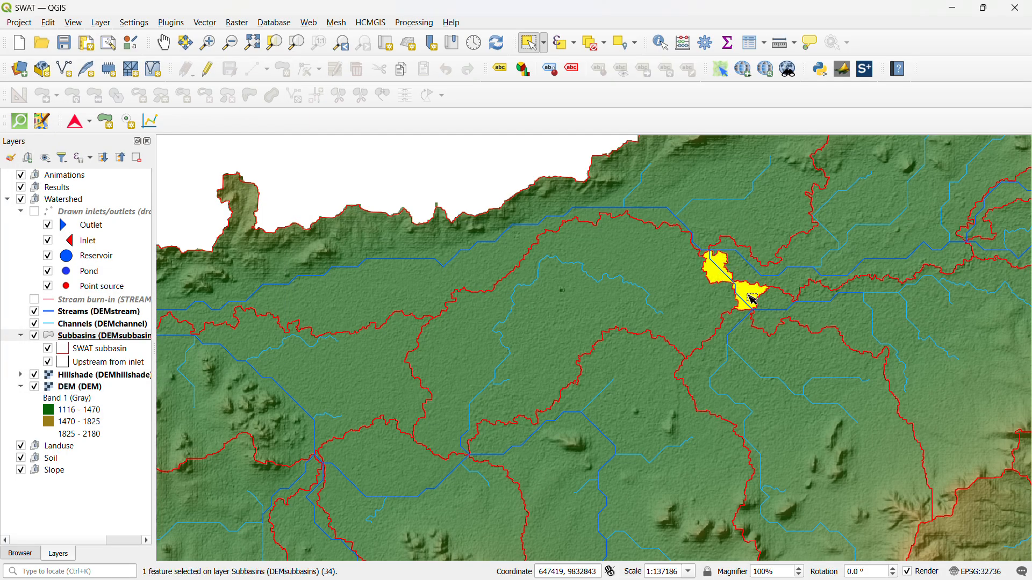
pyautogui.keyDown('ctrl'); pyautogui.click(784, 312); pyautogui.keyUp('ctrl')
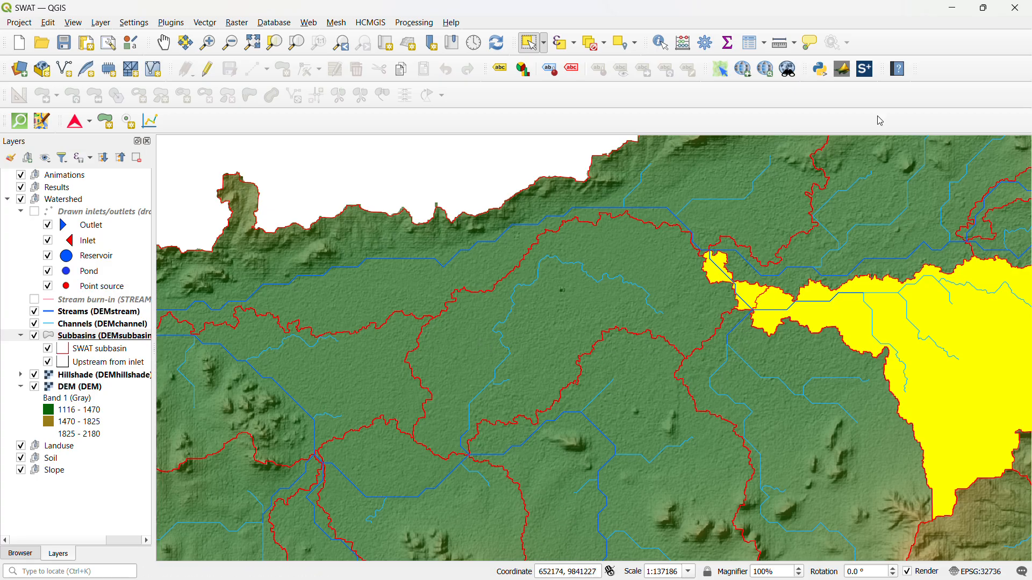
pyautogui.doubleClick(947, 14)
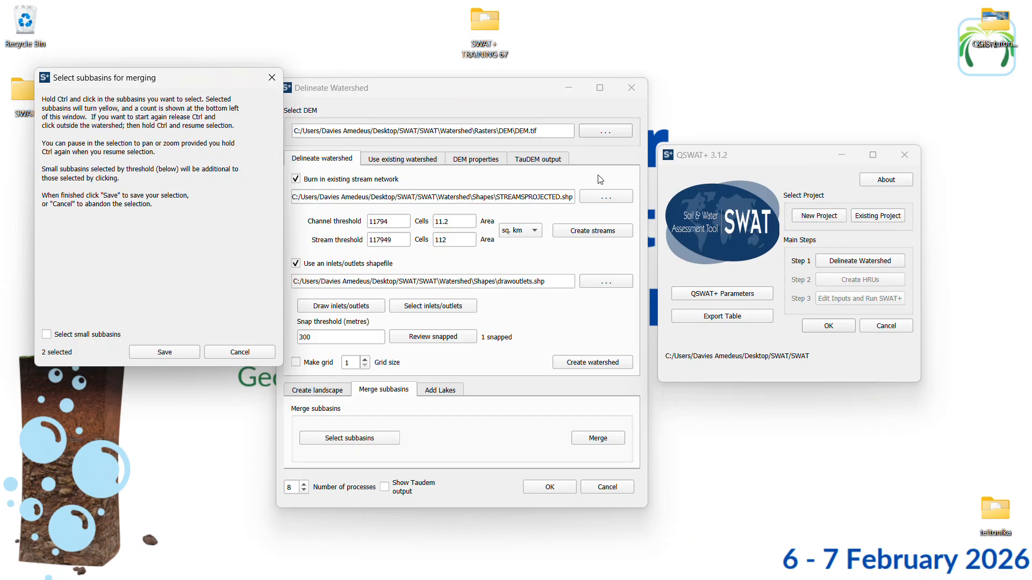
pyautogui.click(181, 351)
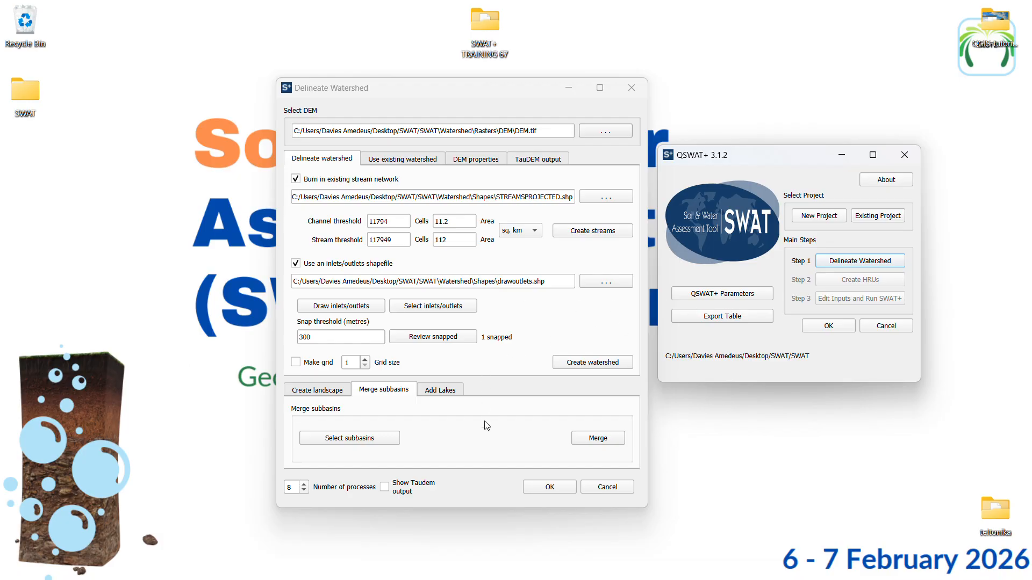
pyautogui.click(600, 440)
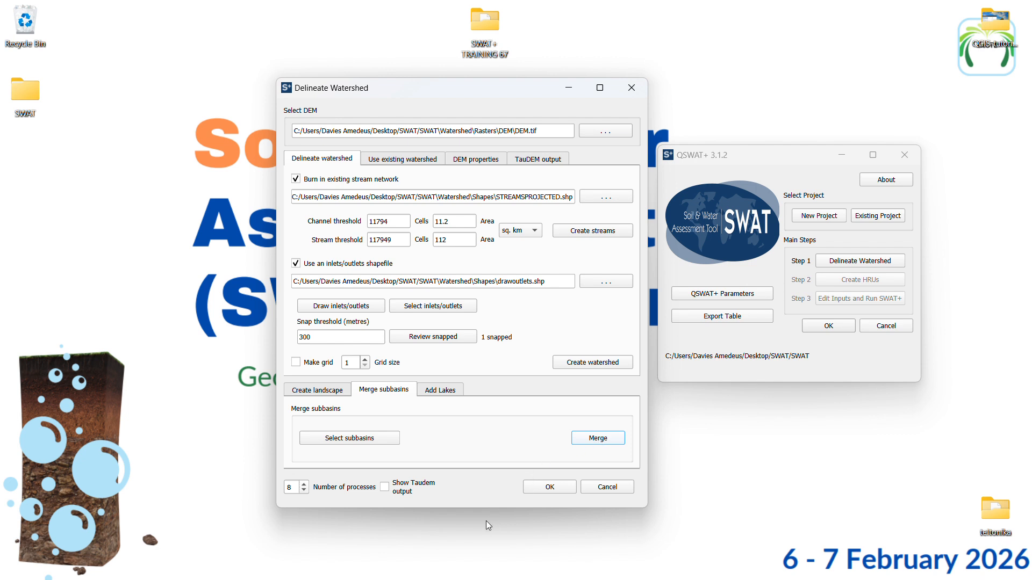
# Examine the merged subbasin boundaries on the QGIS map, then return to the Delineate Watershed dialog
pyautogui.moveTo(529, 579)
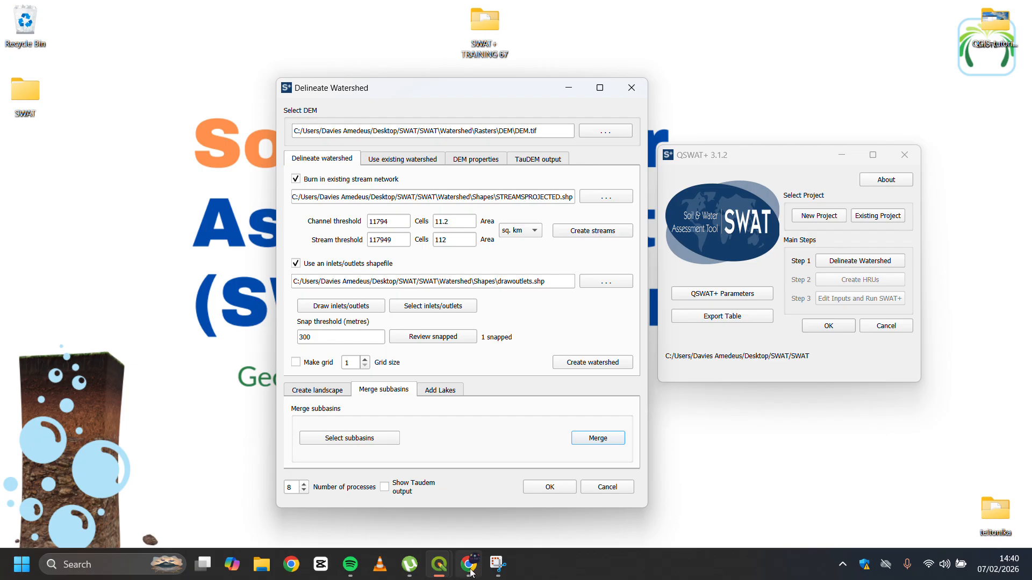
pyautogui.moveTo(441, 573)
pyautogui.click(358, 494)
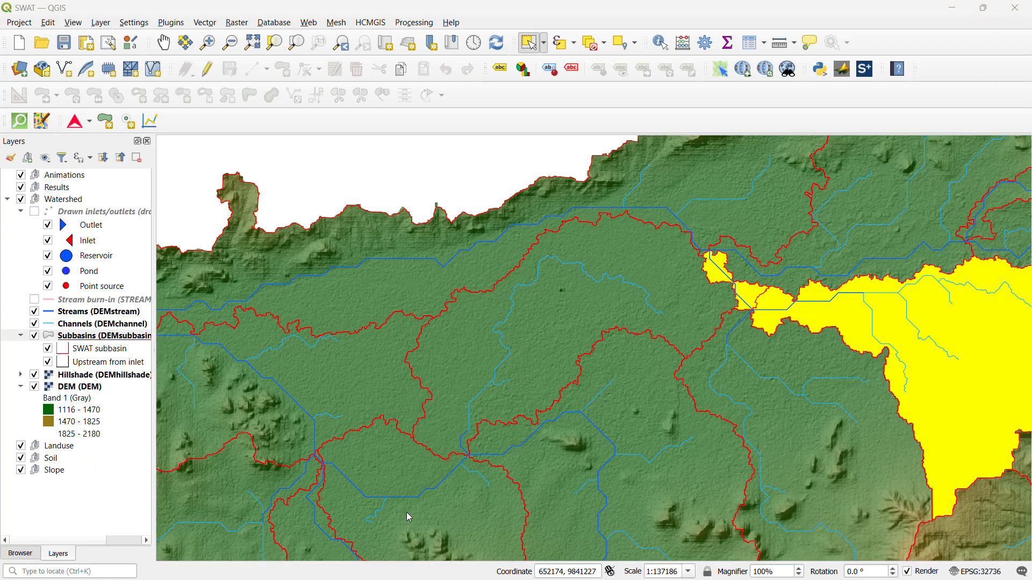
pyautogui.scroll(1, 741, 279)
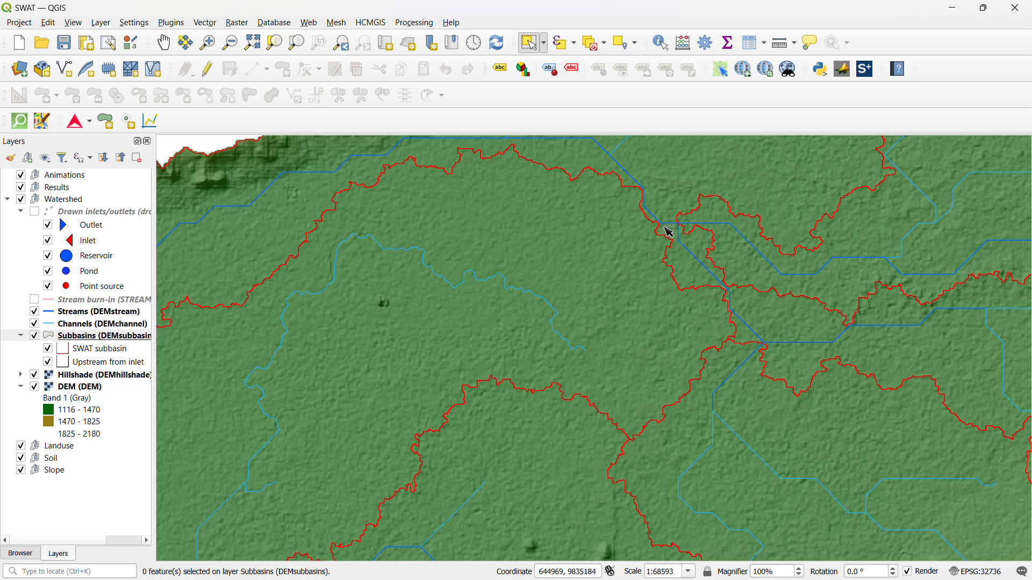
pyautogui.scroll(-2, 704, 284)
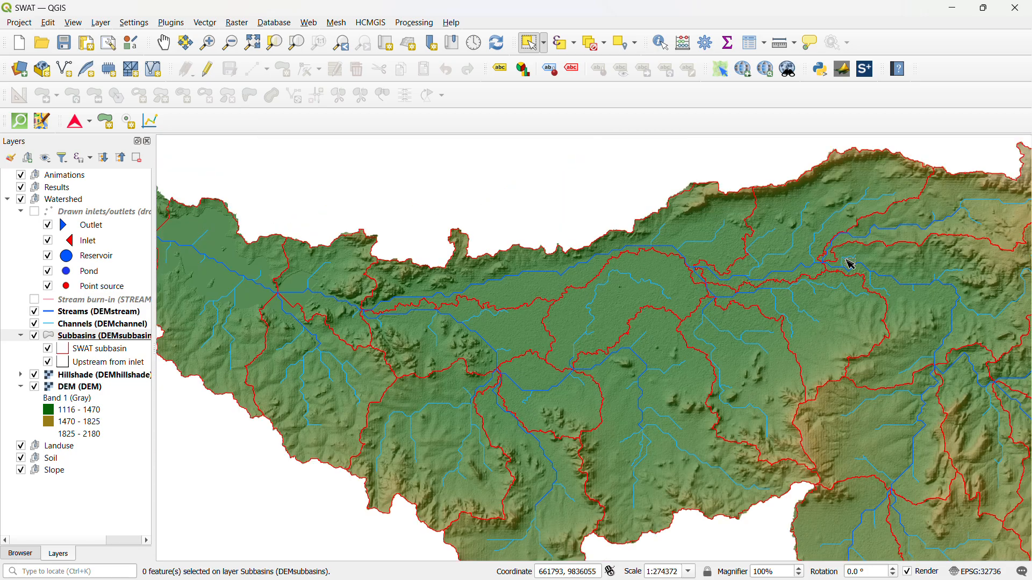
pyautogui.scroll(1, 743, 287)
pyautogui.scroll(-1, 711, 294)
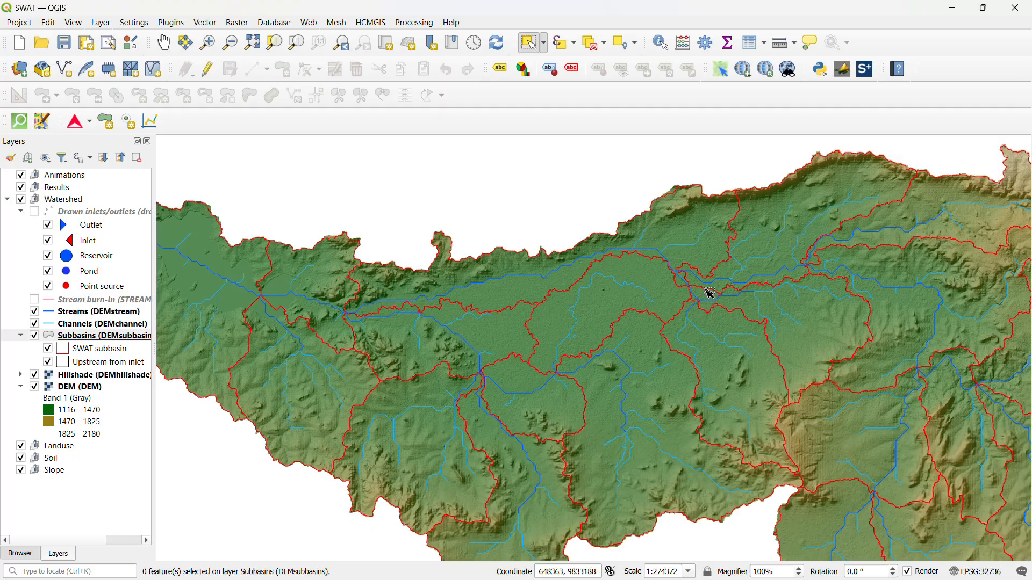
pyautogui.scroll(-1, 606, 323)
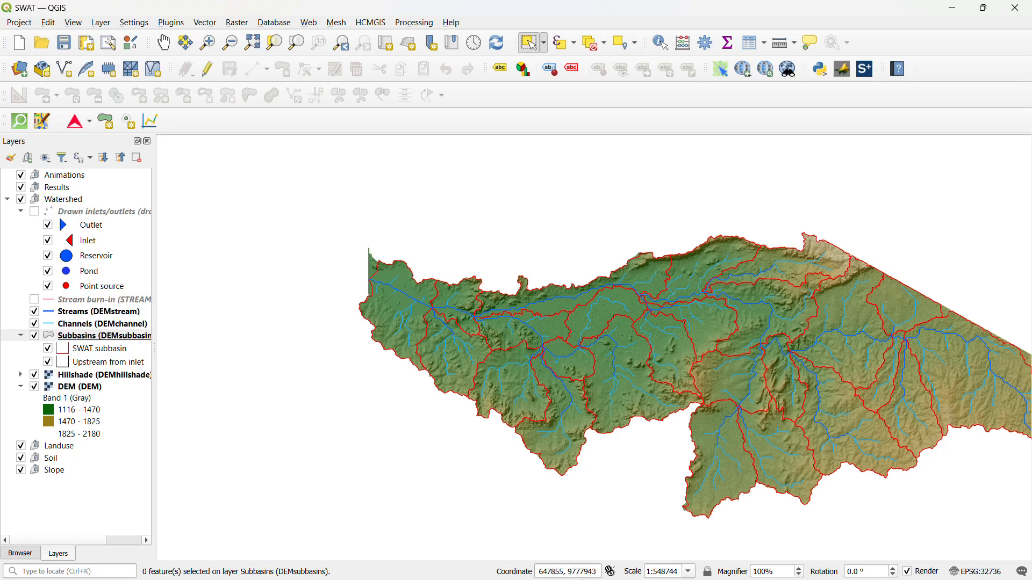
pyautogui.click(953, 10)
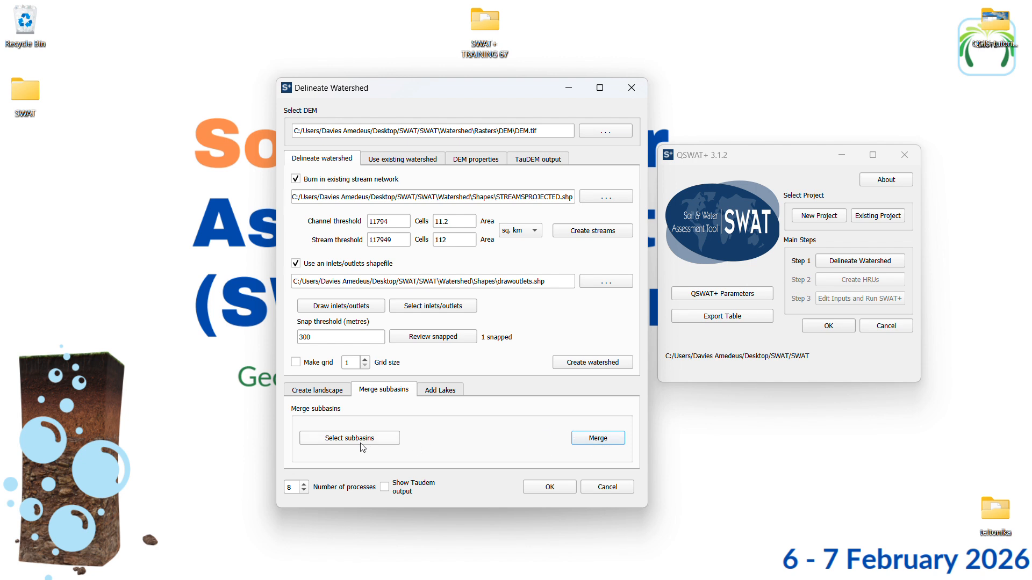
# Open the landscape analysis for the watershed and review its DEM inversion, branch length and channel buffer methods
pyautogui.click(450, 392)
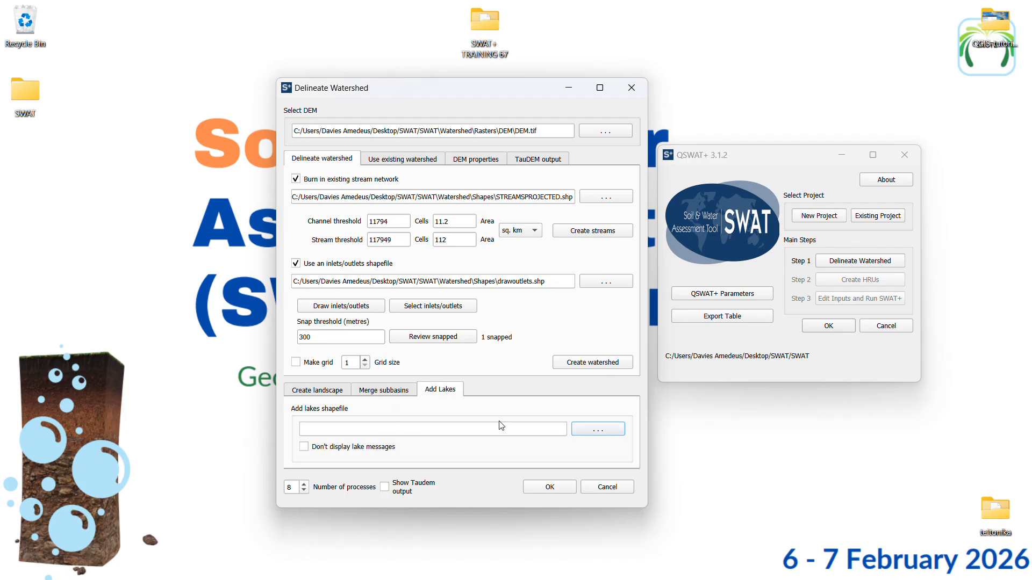
pyautogui.click(322, 392)
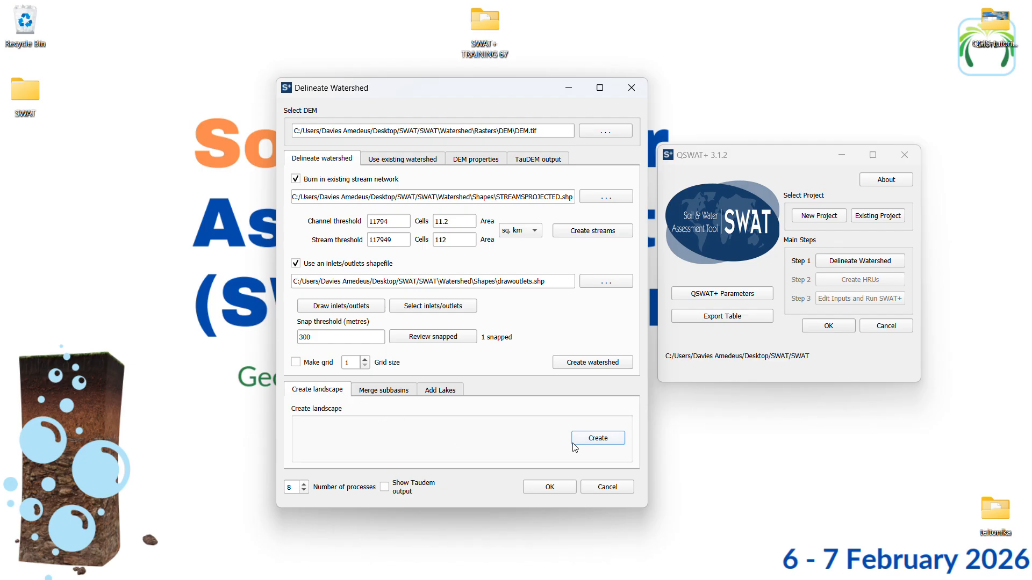
pyautogui.click(593, 445)
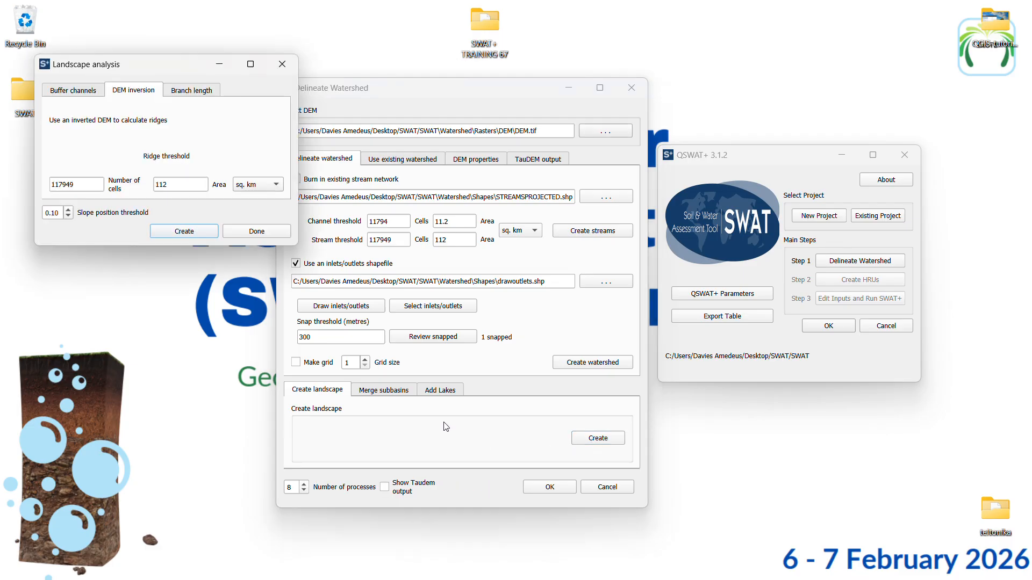
pyautogui.click(194, 98)
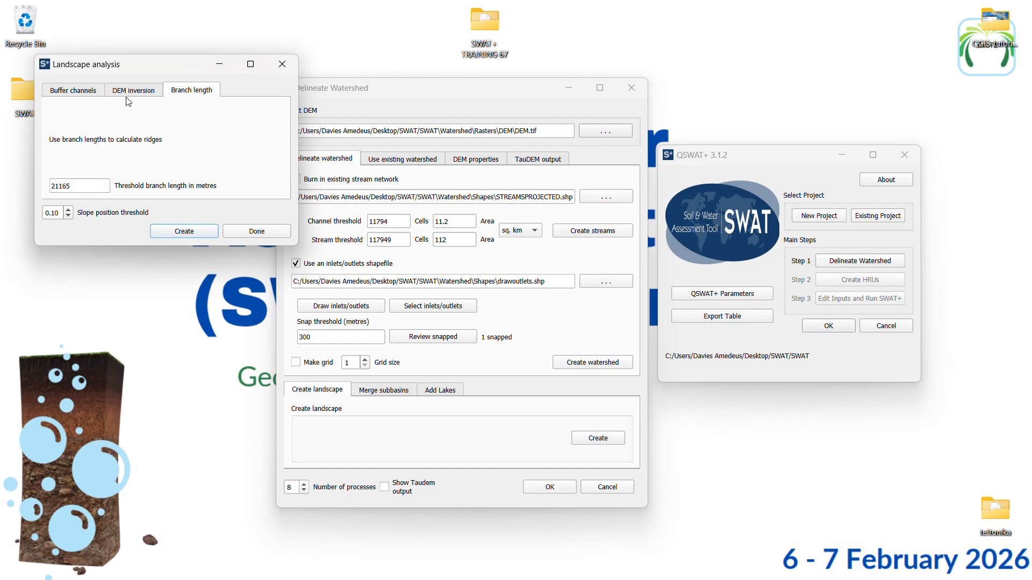
pyautogui.click(81, 92)
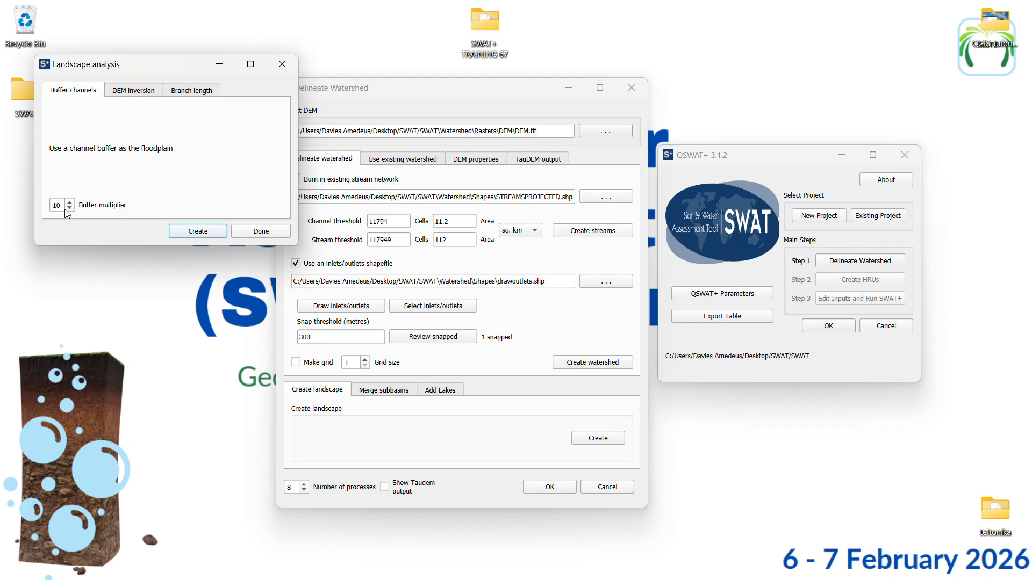
pyautogui.moveTo(60, 205)
pyautogui.click(142, 92)
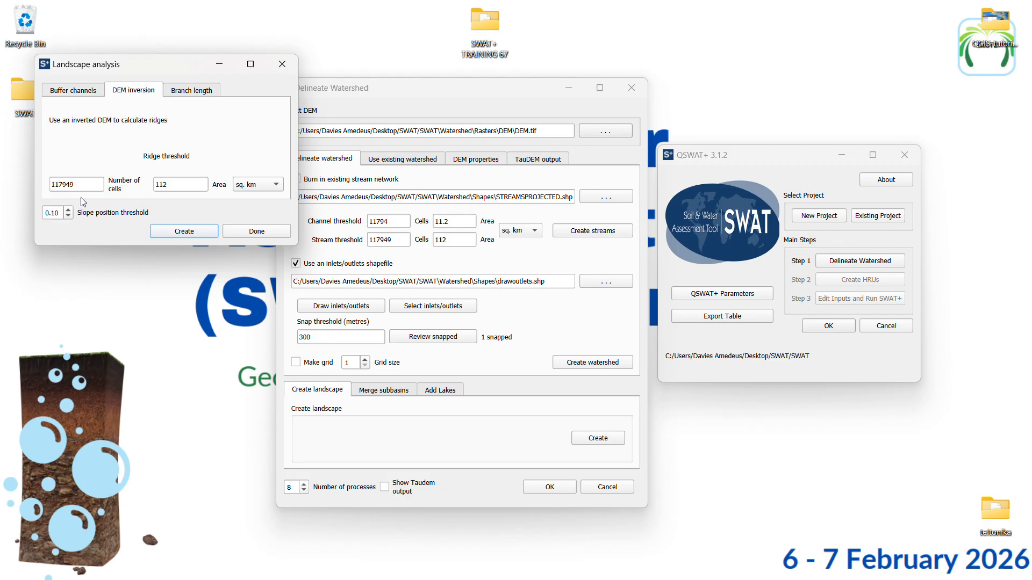
# Set the buffer multiplier to 5 for using a channel buffer as the floodplain
pyautogui.click(77, 92)
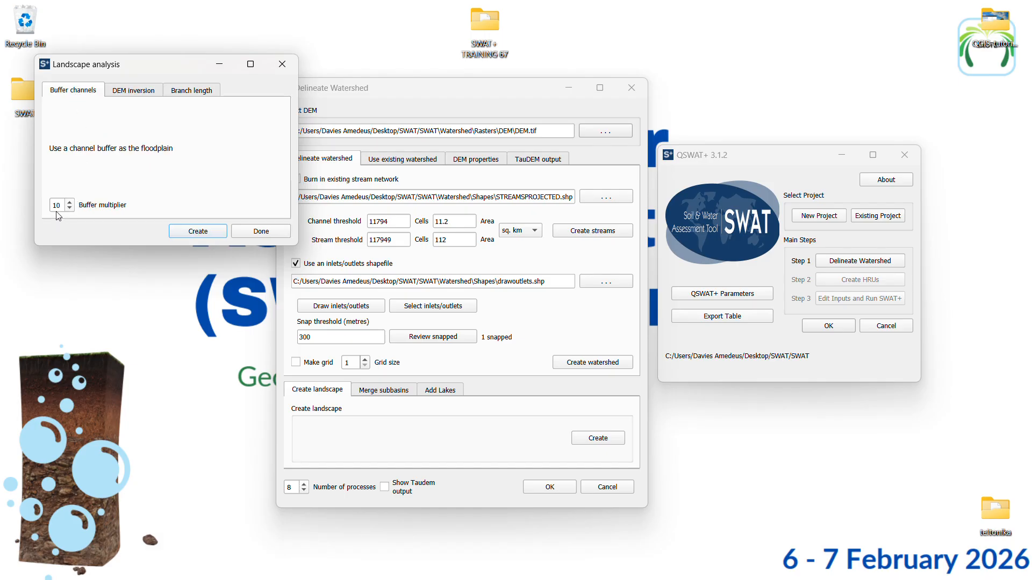
pyautogui.moveTo(60, 207); pyautogui.dragTo(55, 206)
pyautogui.write('5')
# Check the watershed map in QGIS, dismiss the Python error notice and return to the Landscape analysis dialog
pyautogui.moveTo(556, 579)
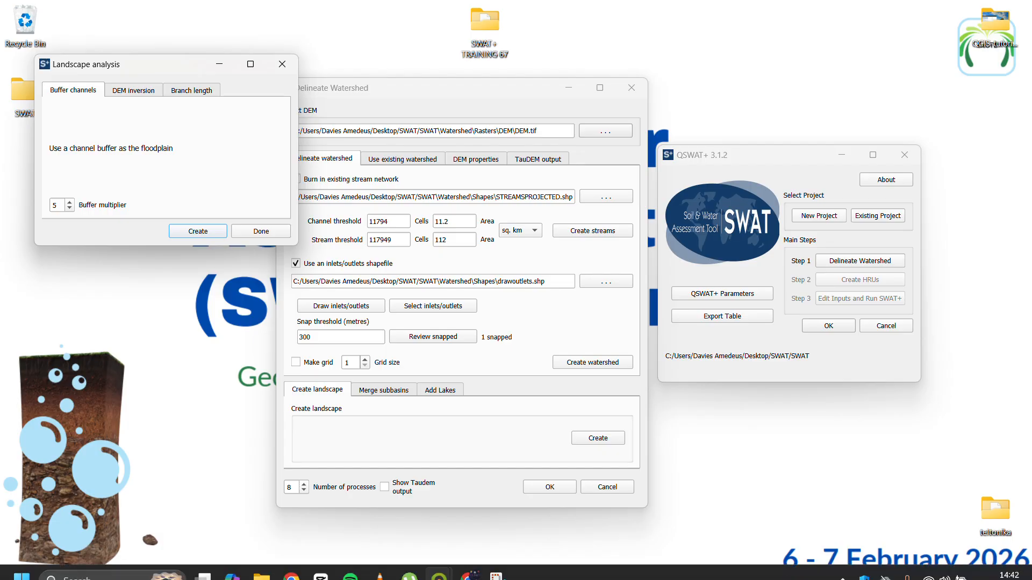
pyautogui.moveTo(440, 564)
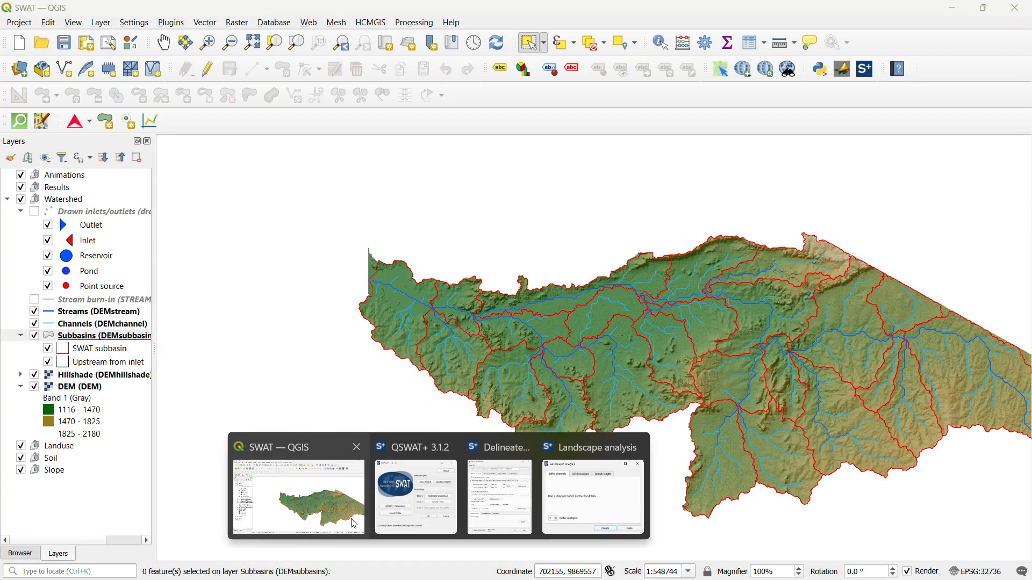
pyautogui.click(354, 522)
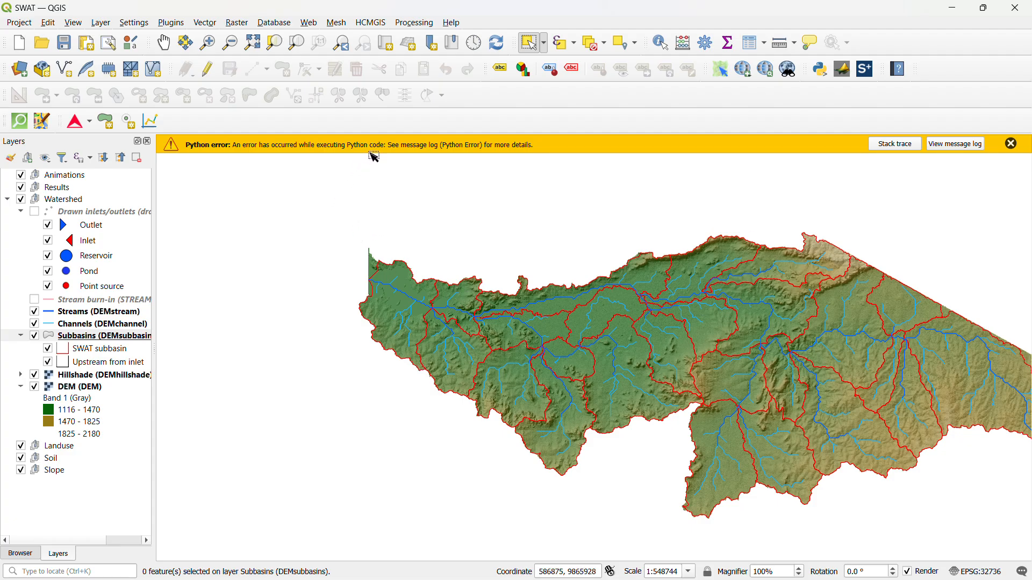
pyautogui.click(1011, 144)
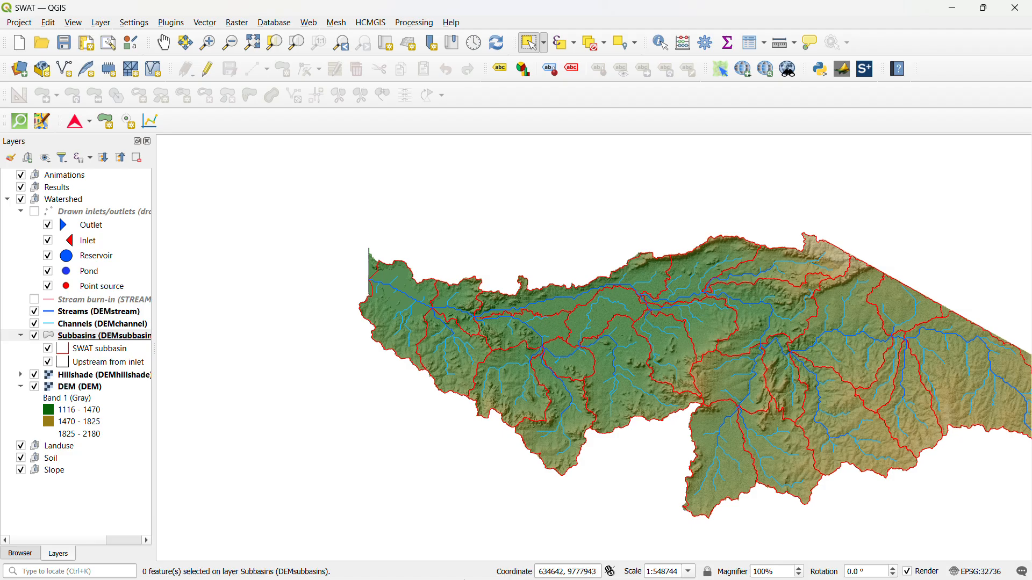
pyautogui.click(951, 11)
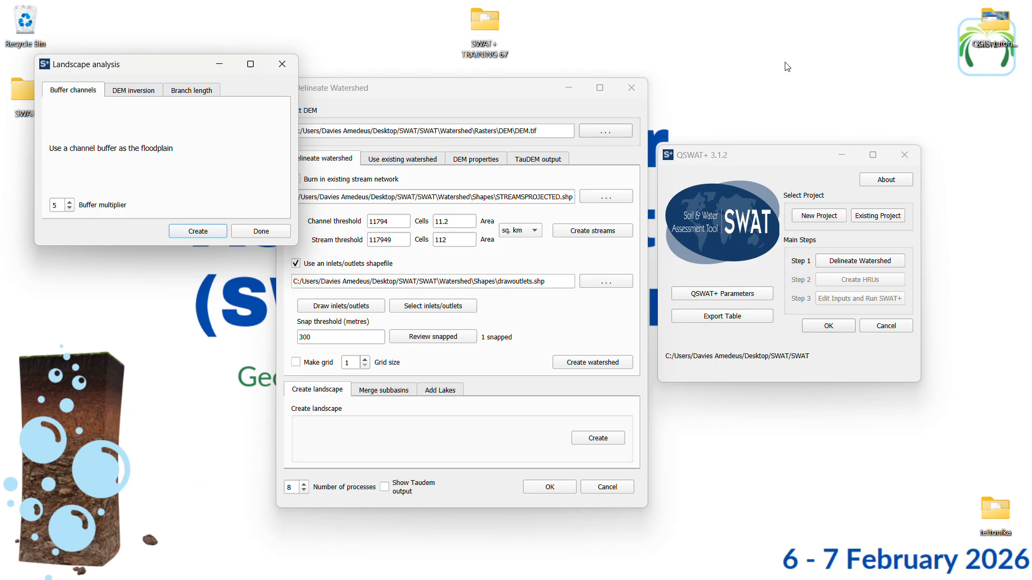
# Create the floodplain by DEM inversion with a slope position threshold of 0.12, then finish the landscape analysis
pyautogui.click(142, 94)
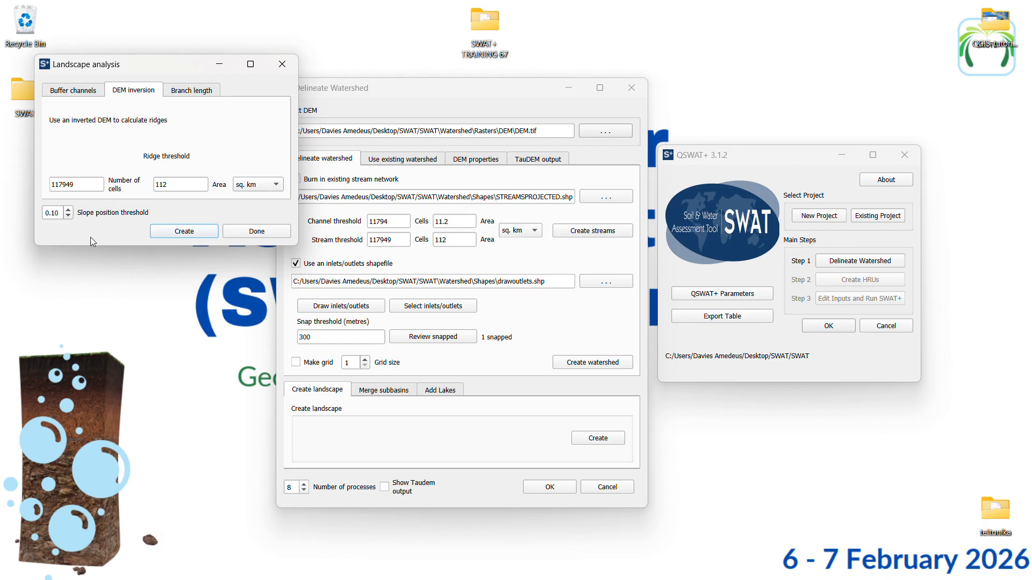
pyautogui.click(67, 211)
pyautogui.click(181, 232)
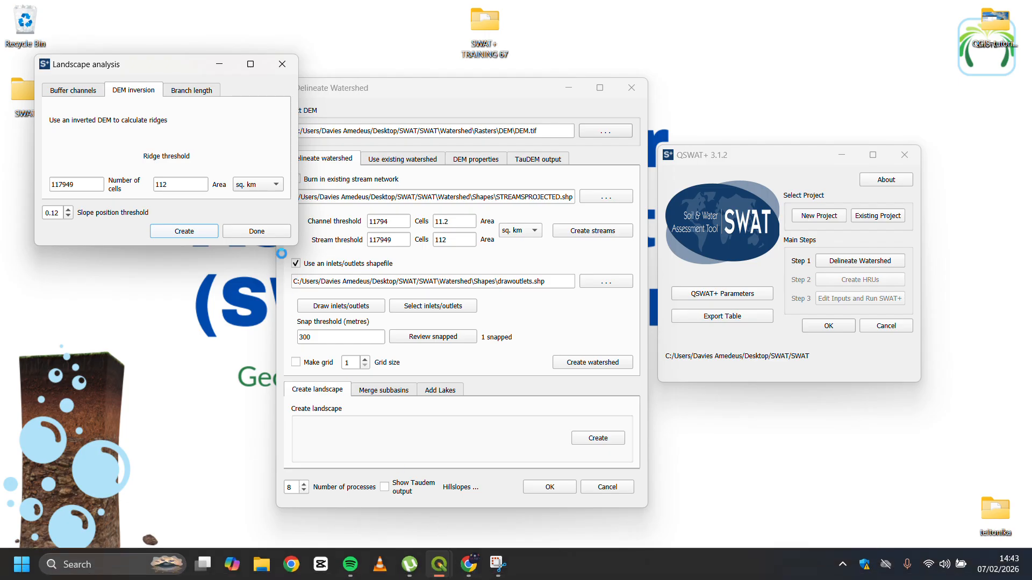
pyautogui.click(442, 29)
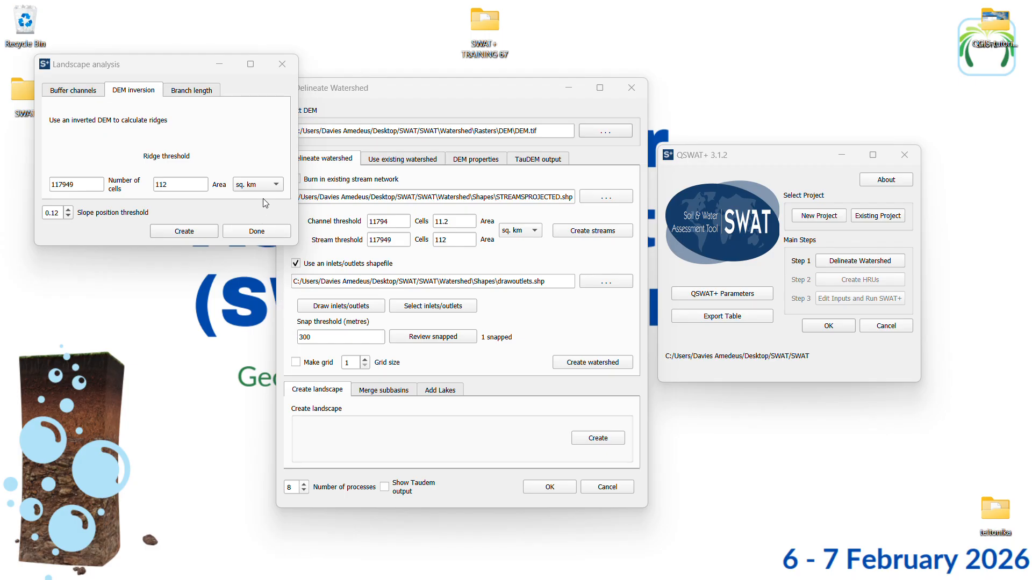
pyautogui.click(256, 234)
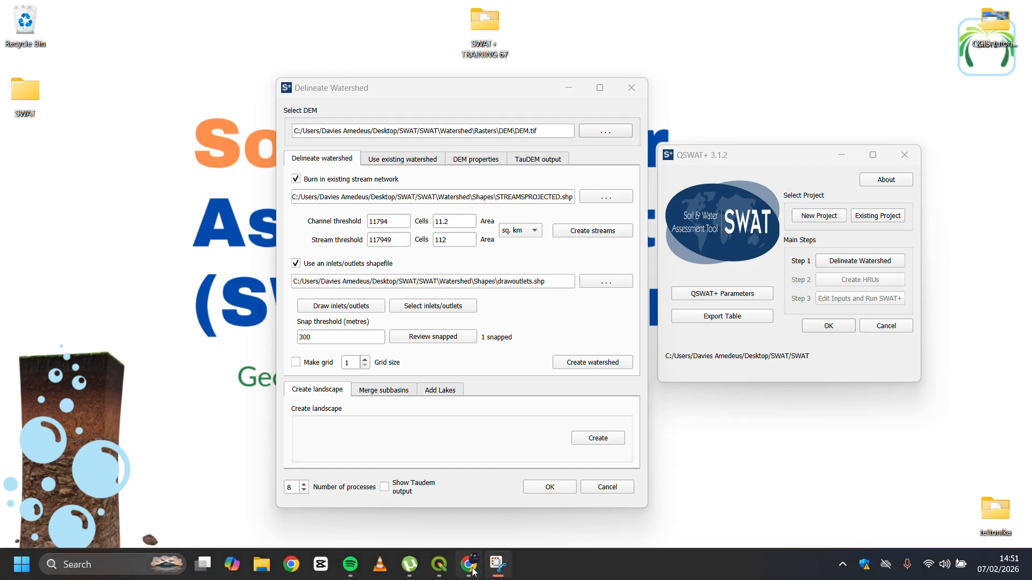
# Examine the inversion floodplain around the western watershed outlet and its full layer name in QGIS, then return to QSWAT+
pyautogui.moveTo(440, 572)
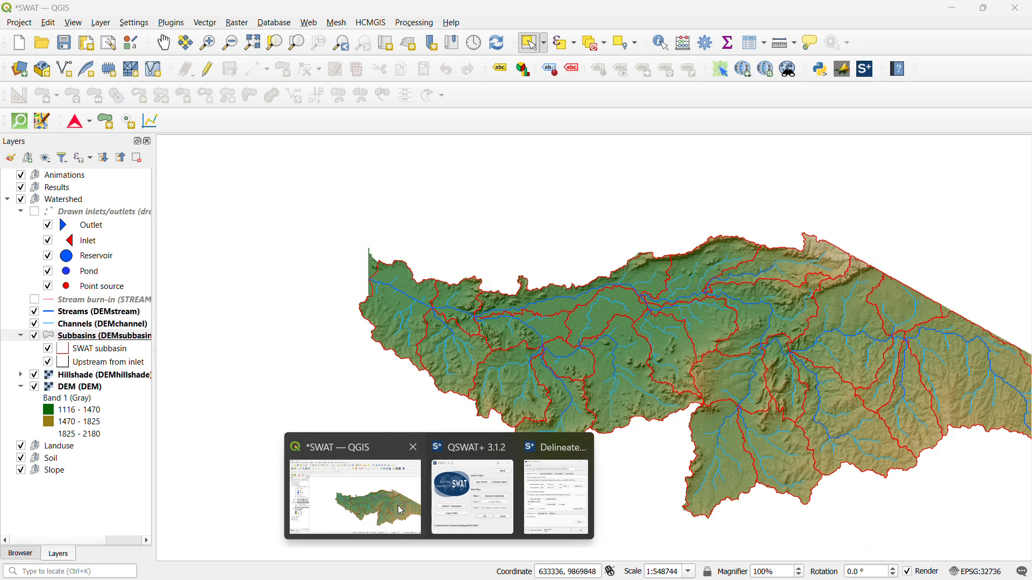
pyautogui.click(354, 495)
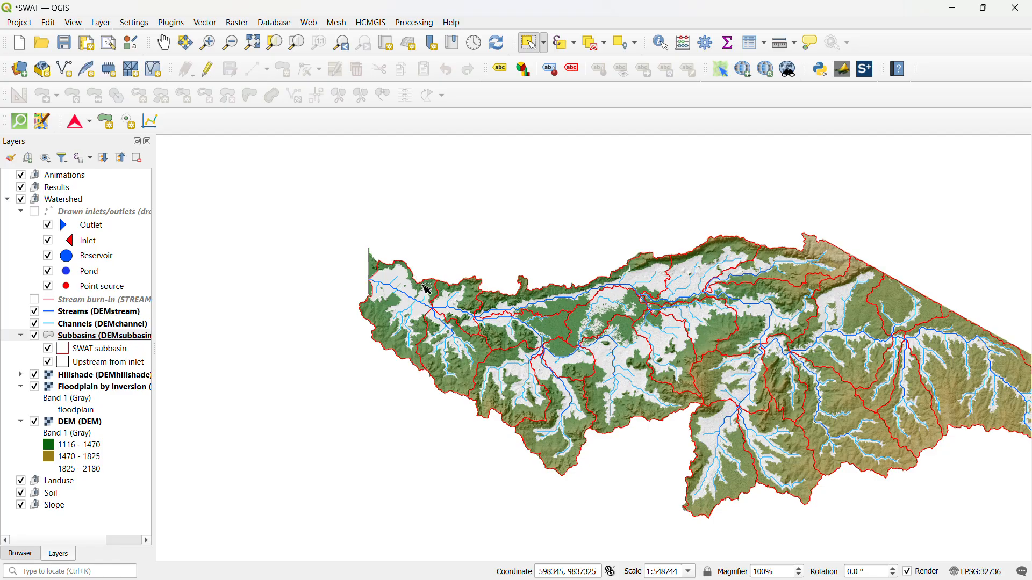
pyautogui.scroll(1, 382, 295)
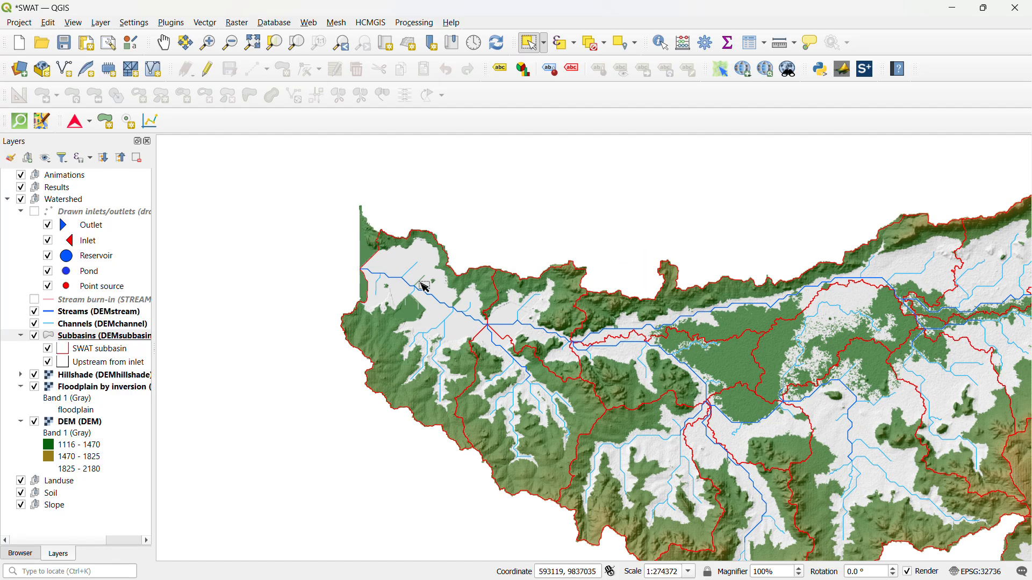
pyautogui.scroll(1, 402, 272)
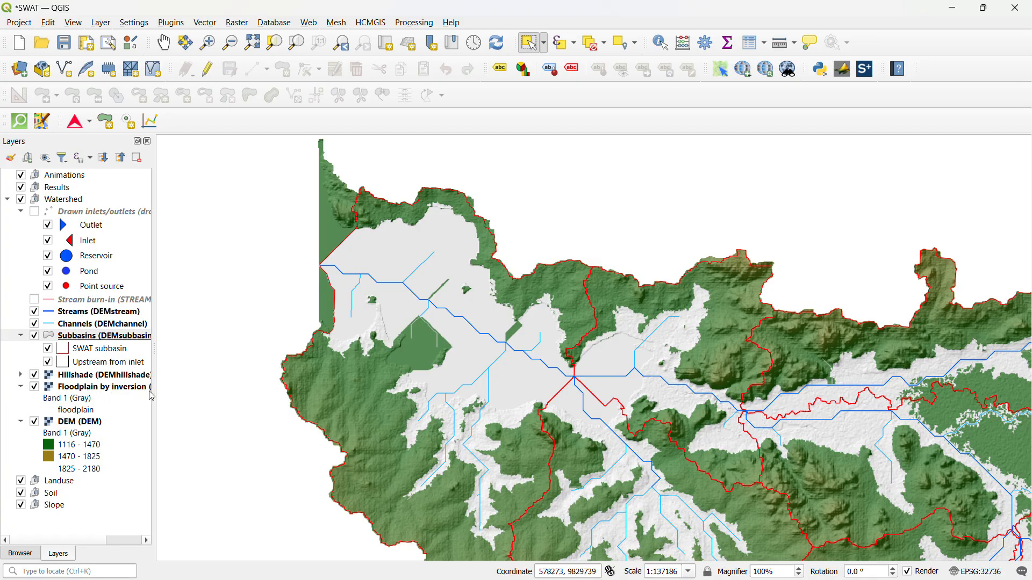
pyautogui.moveTo(154, 387); pyautogui.dragTo(211, 388)
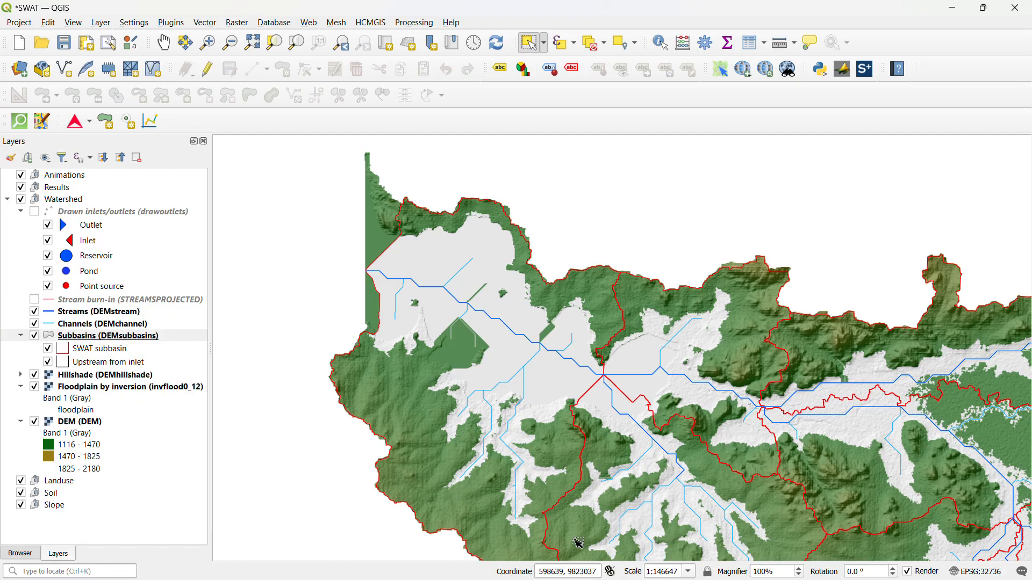
pyautogui.click(952, 11)
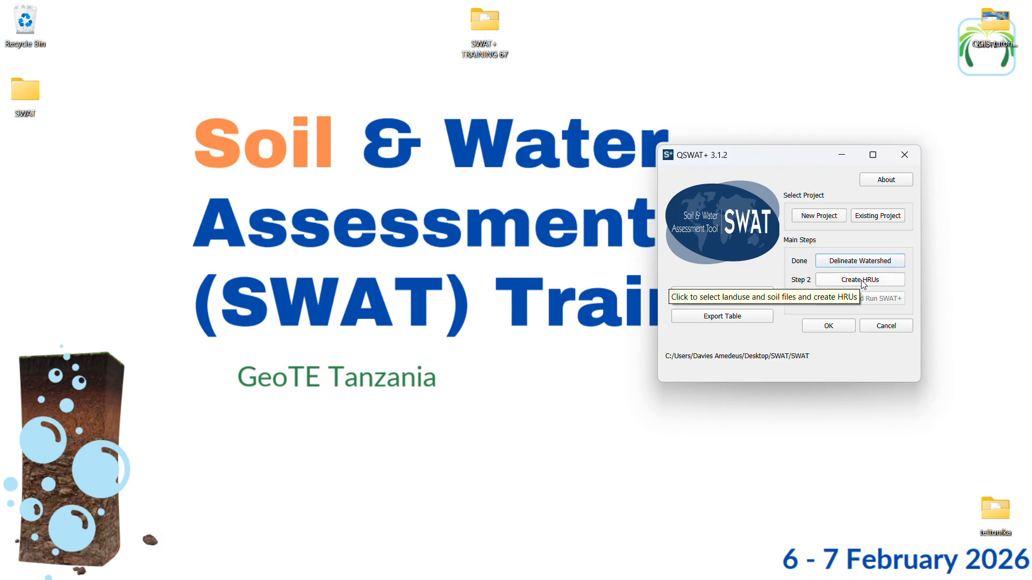
# Start creating HRUs and load the PROJECTED raster from the Training_Data Landuse folder as the landuse map
pyautogui.click(862, 280)
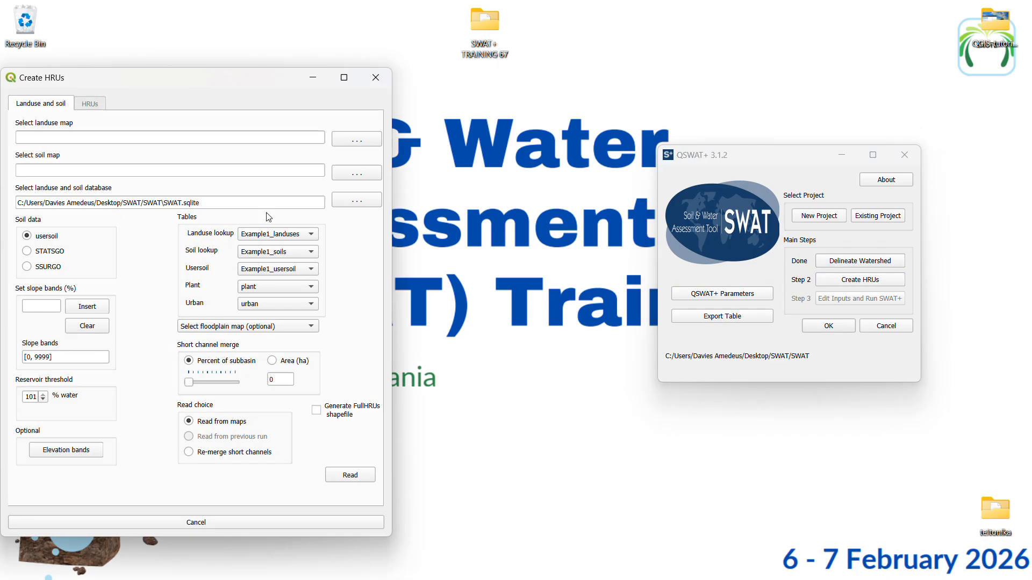
pyautogui.moveTo(199, 79); pyautogui.dragTo(263, 61)
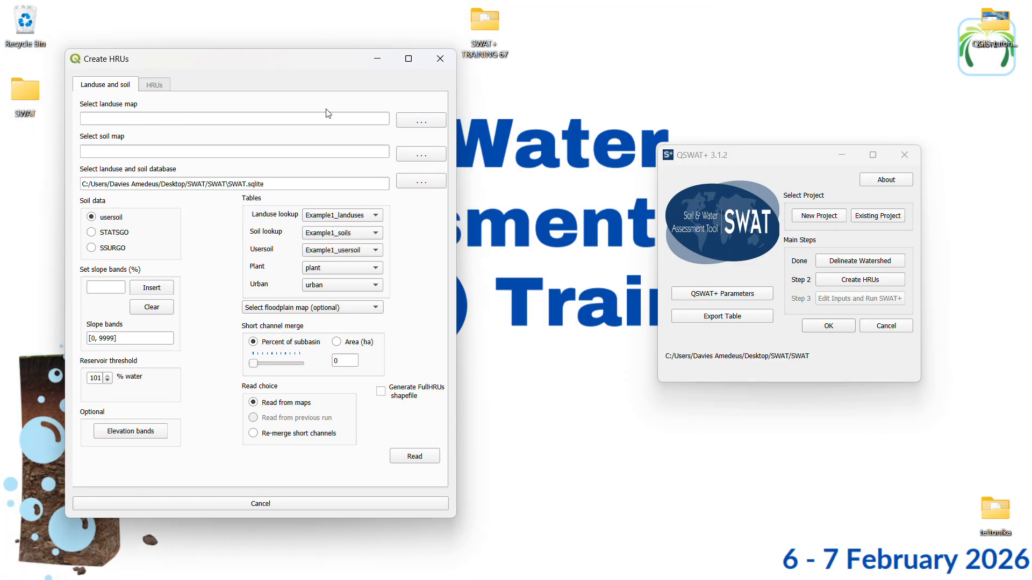
pyautogui.click(414, 125)
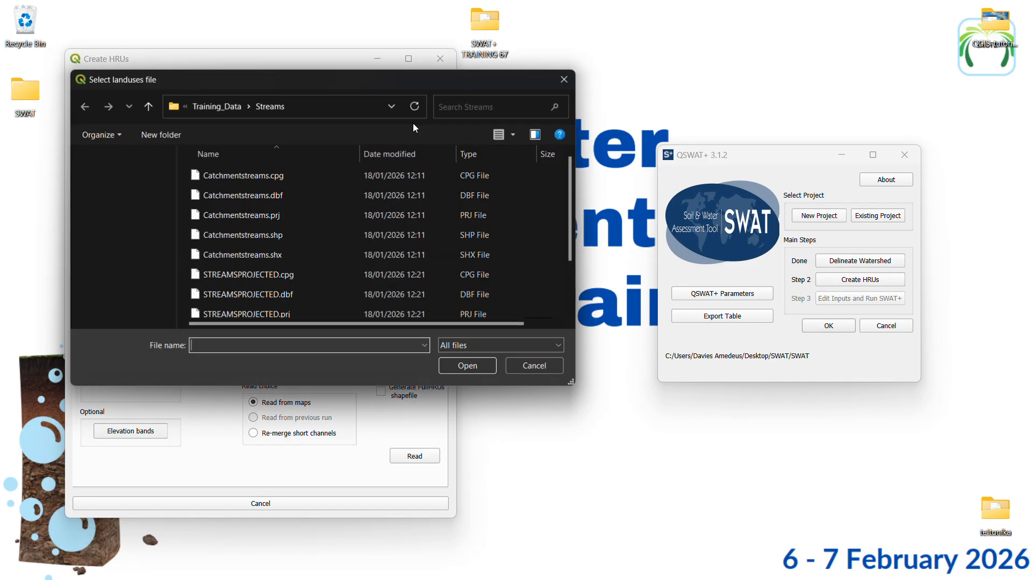
pyautogui.click(210, 108)
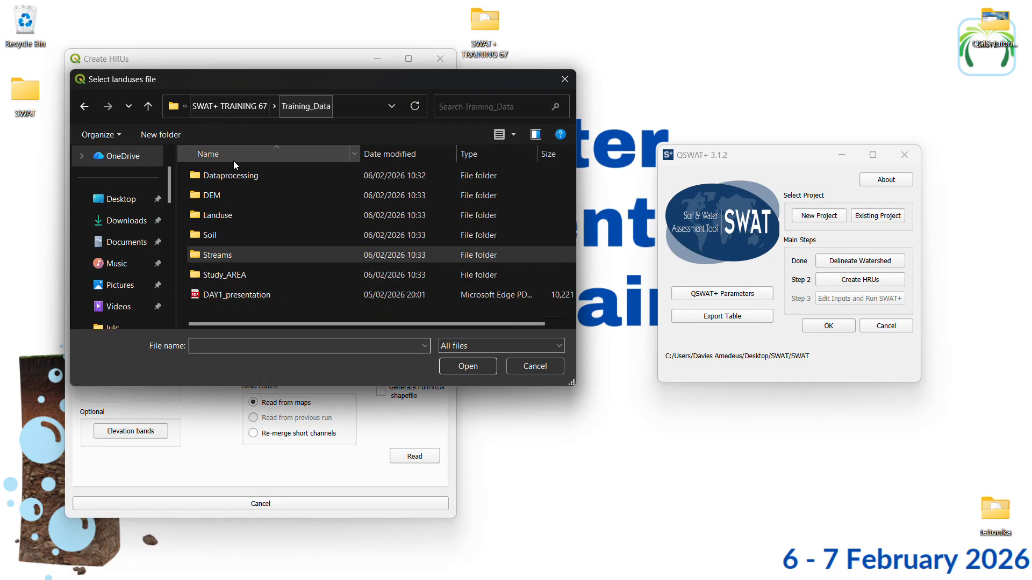
pyautogui.doubleClick(233, 216)
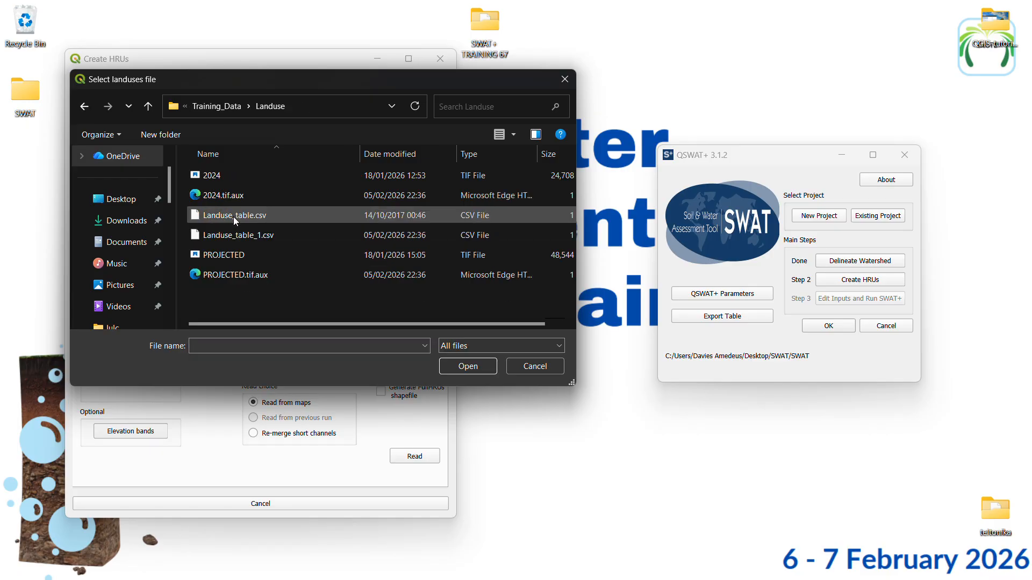
pyautogui.click(231, 255)
pyautogui.click(468, 368)
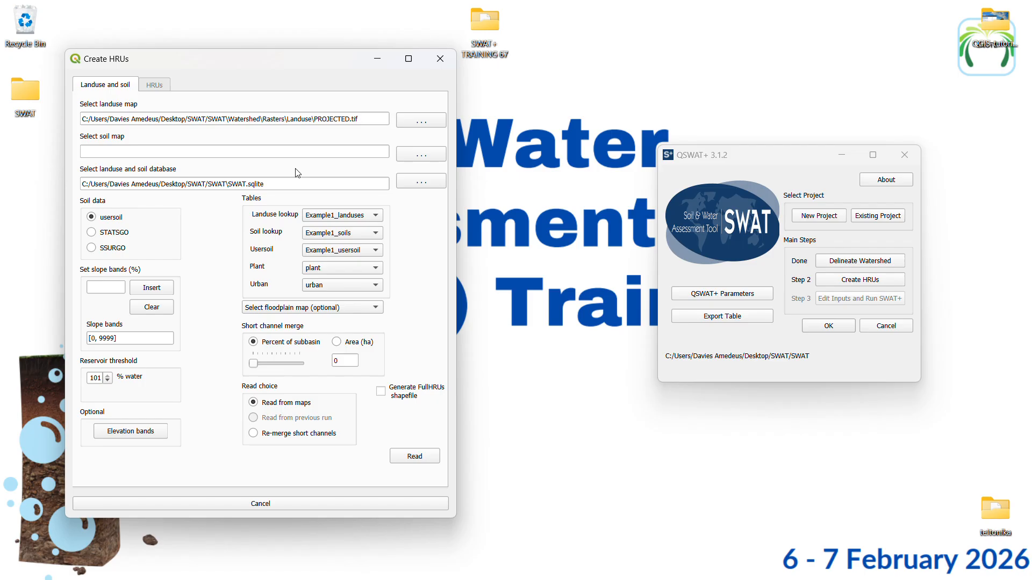
# Load the soildata raster from the Training_Data Soil folder as the soil map
pyautogui.click(421, 154)
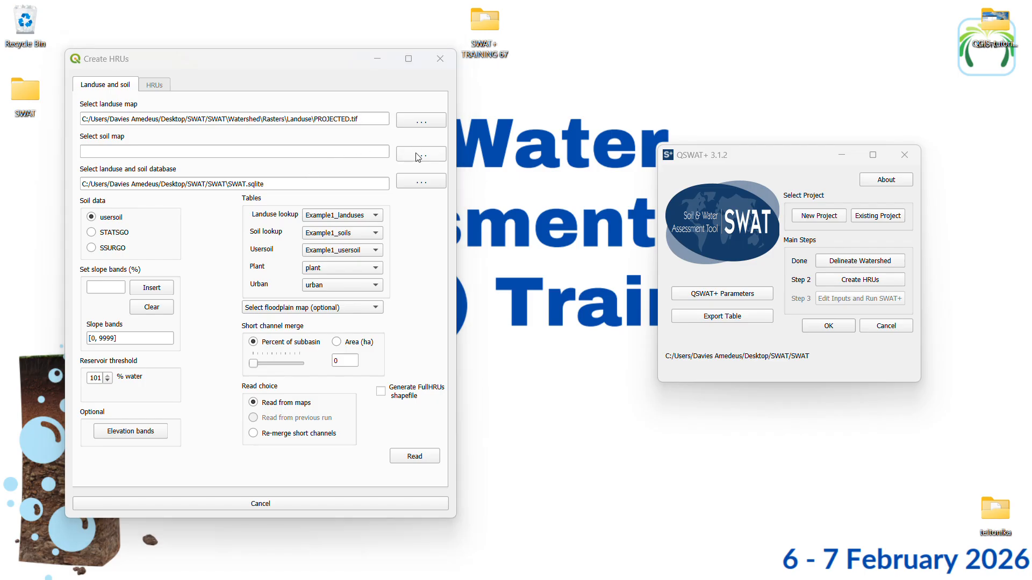
pyautogui.click(212, 109)
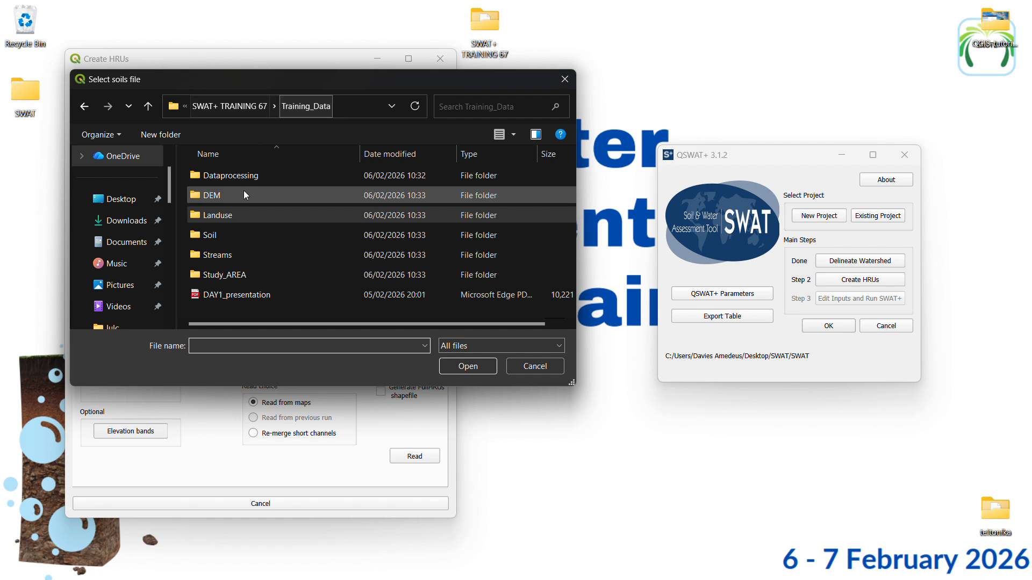
pyautogui.doubleClick(239, 236)
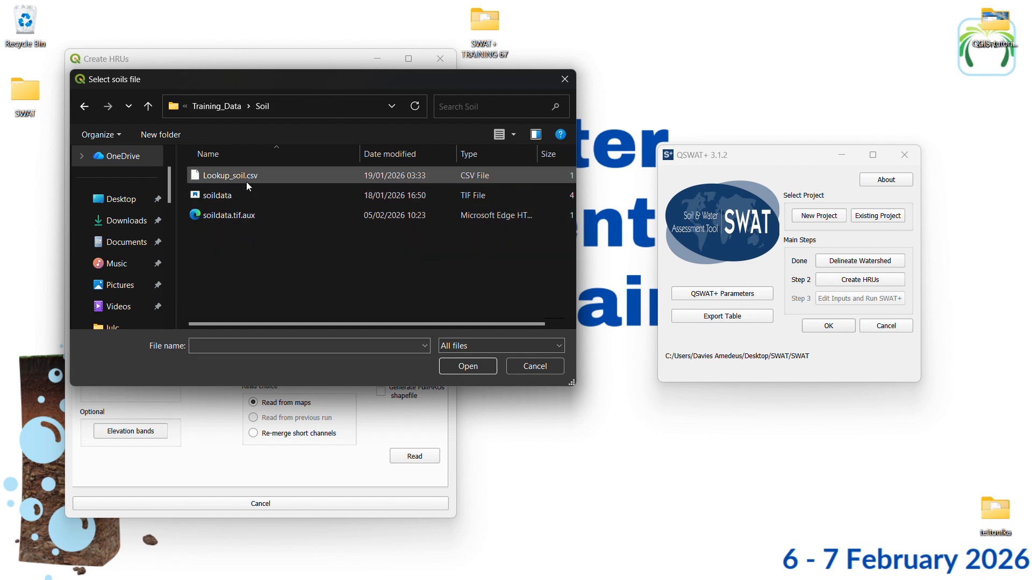
pyautogui.click(252, 196)
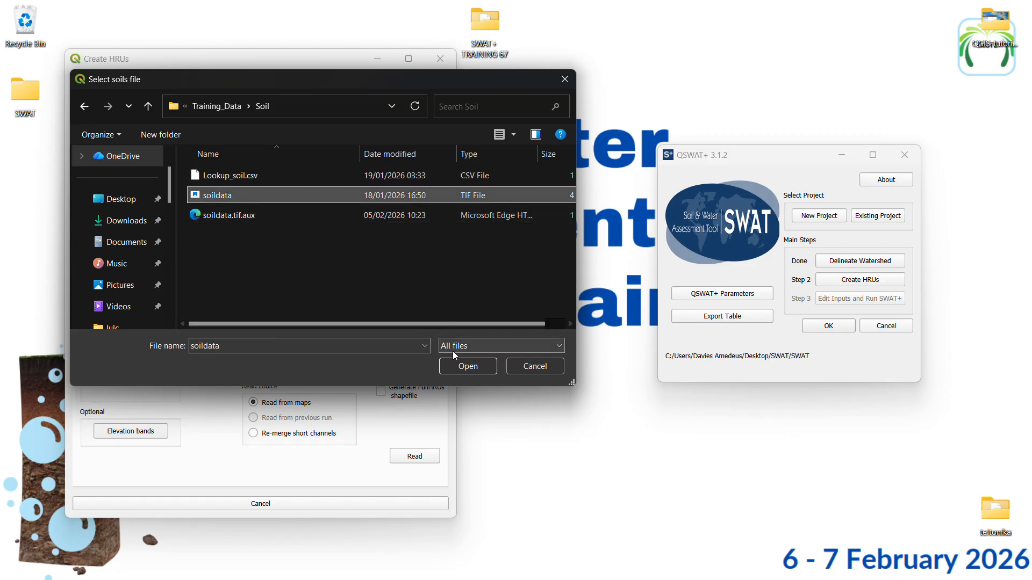
pyautogui.click(453, 365)
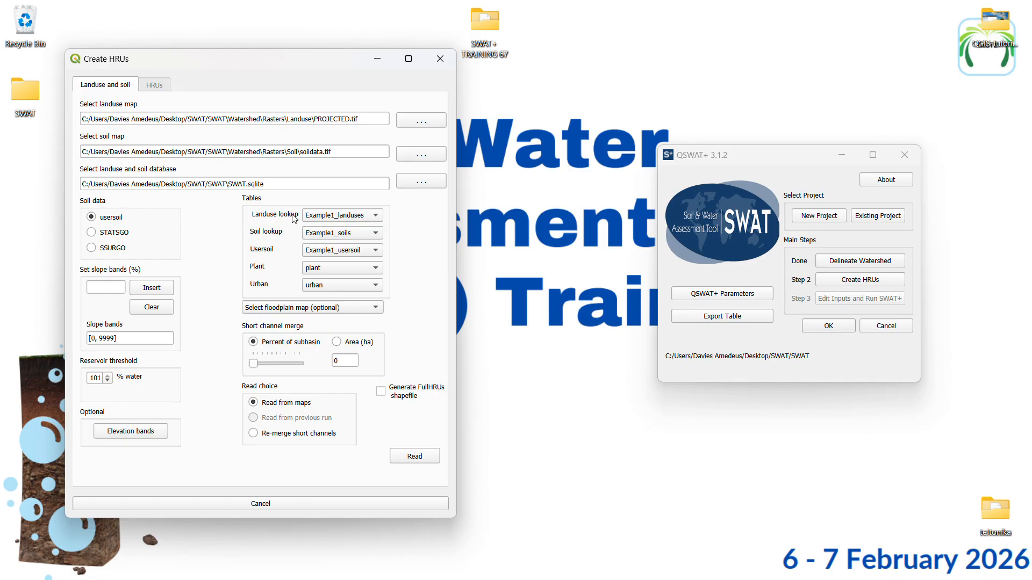
# Choose to use a CSV file as the landuse lookup table and open the Training_Data Landuse folder
pyautogui.click(349, 216)
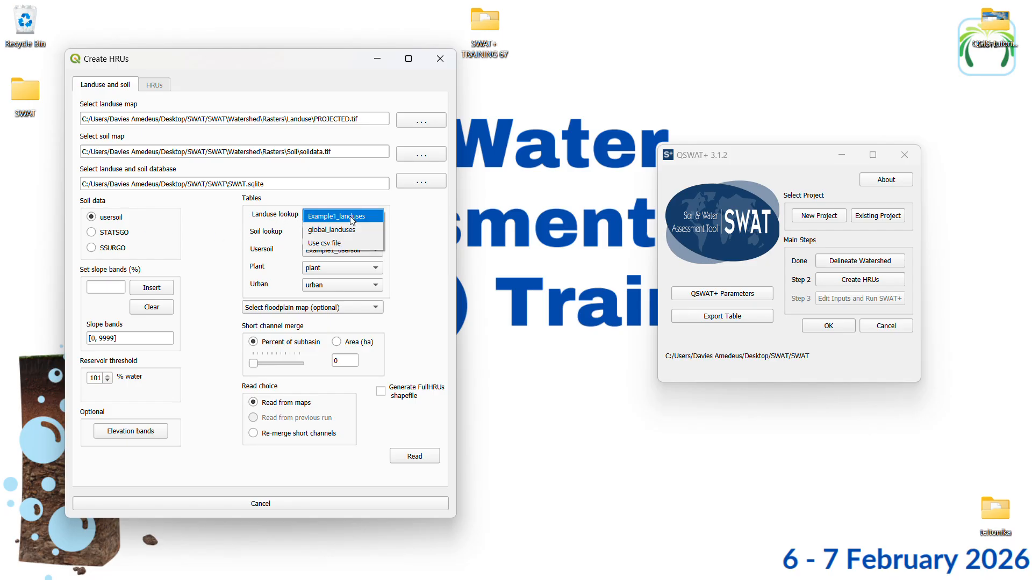
pyautogui.click(328, 243)
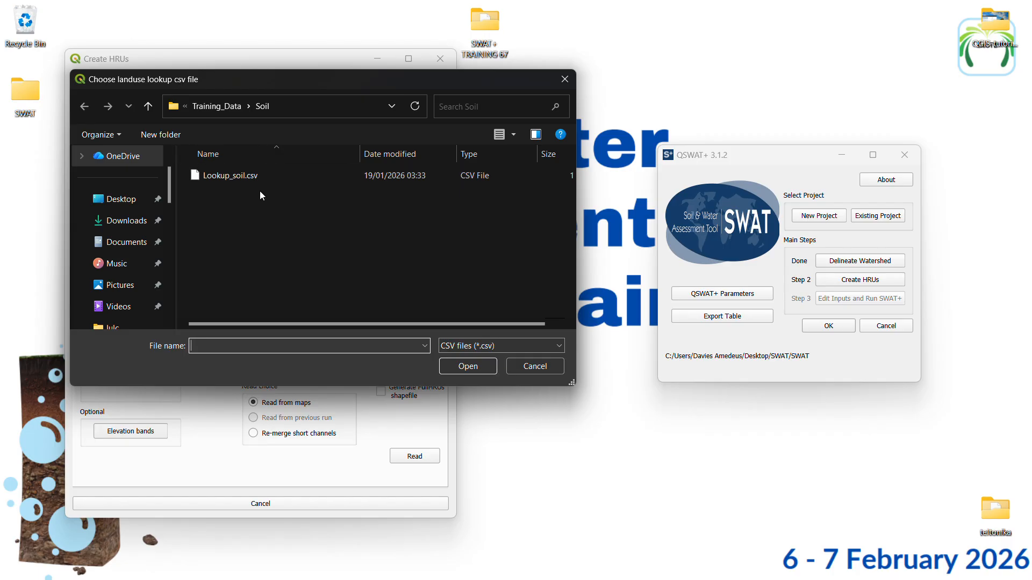
pyautogui.click(226, 107)
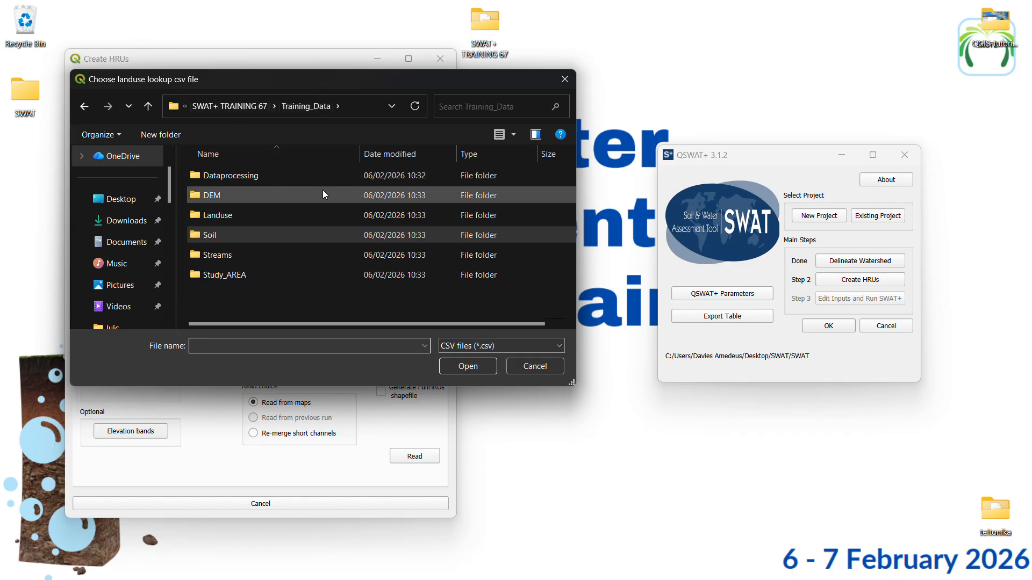
pyautogui.doubleClick(255, 217)
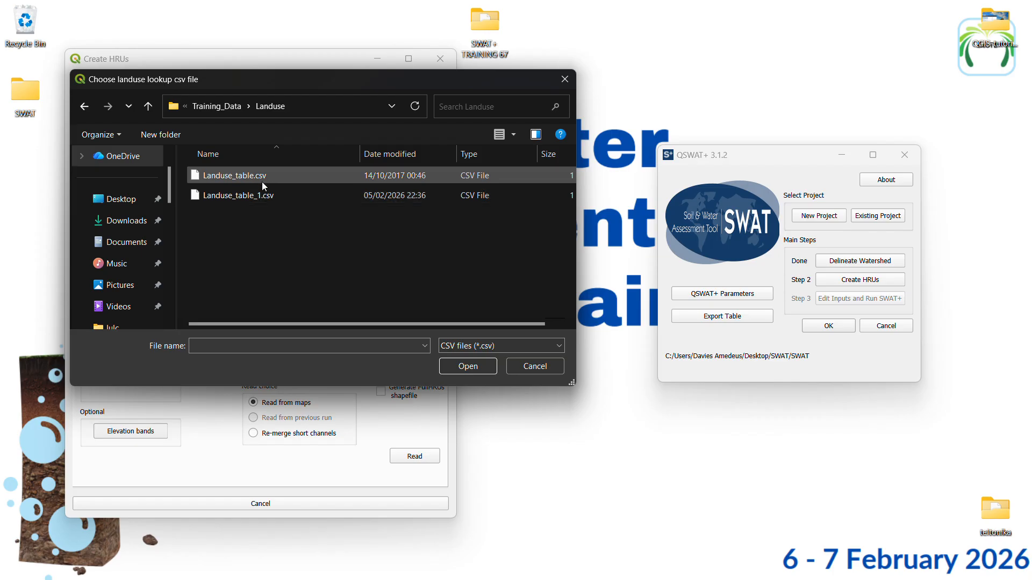
pyautogui.rightClick(287, 196)
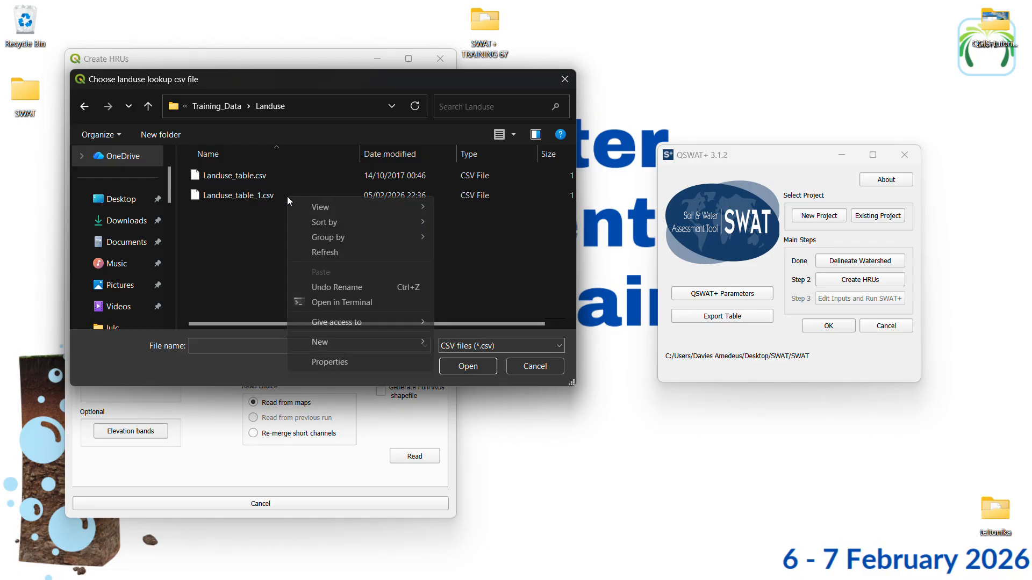
pyautogui.moveTo(325, 208)
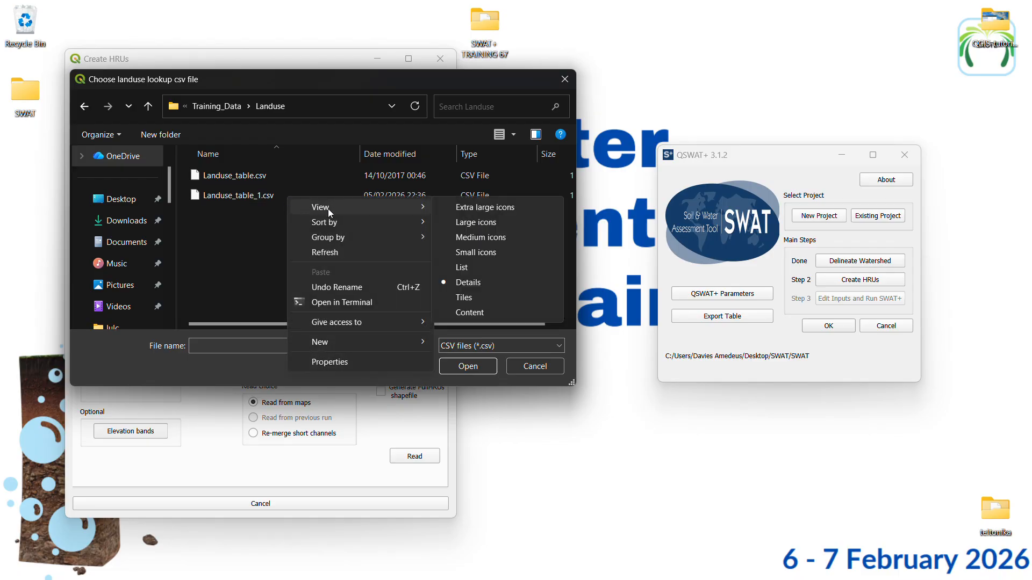
pyautogui.click(274, 219)
pyautogui.rightClick(277, 196)
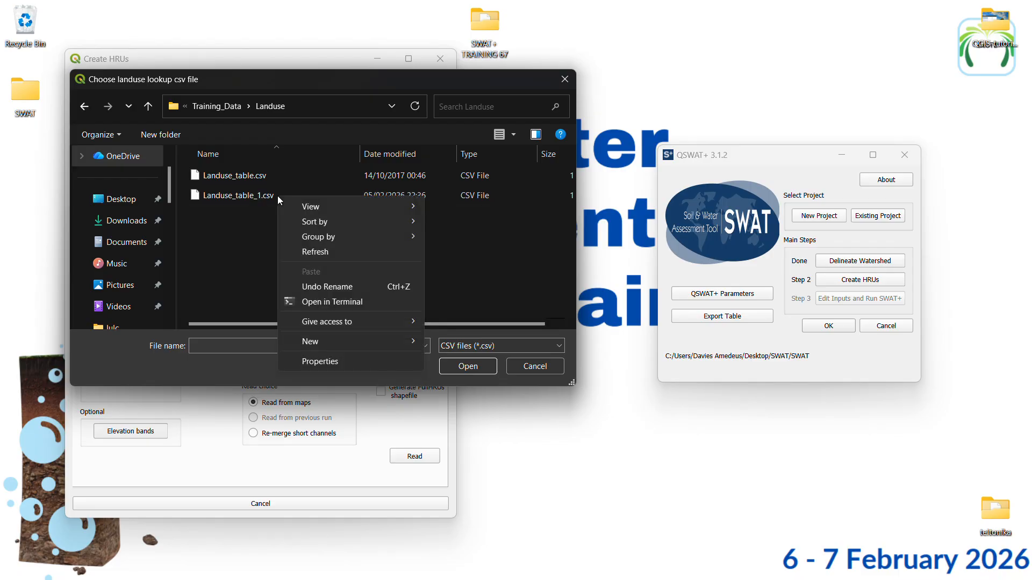
pyautogui.click(250, 229)
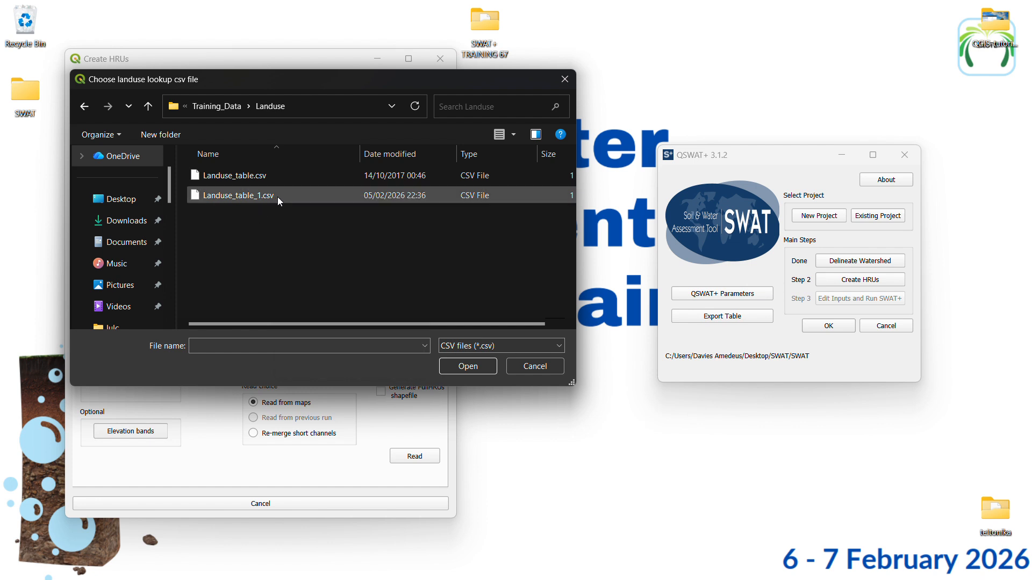
pyautogui.click(215, 108)
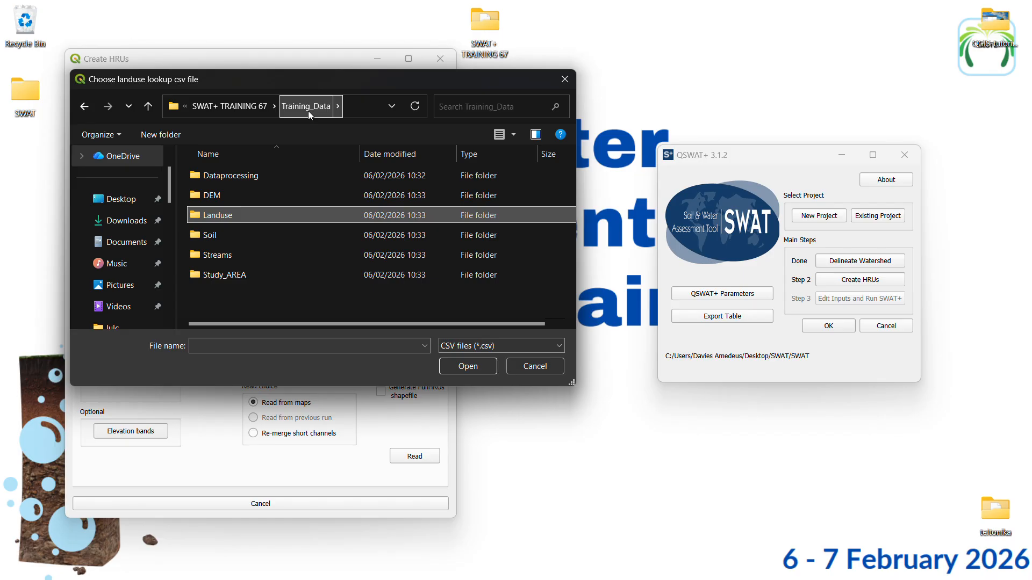
pyautogui.doubleClick(238, 214)
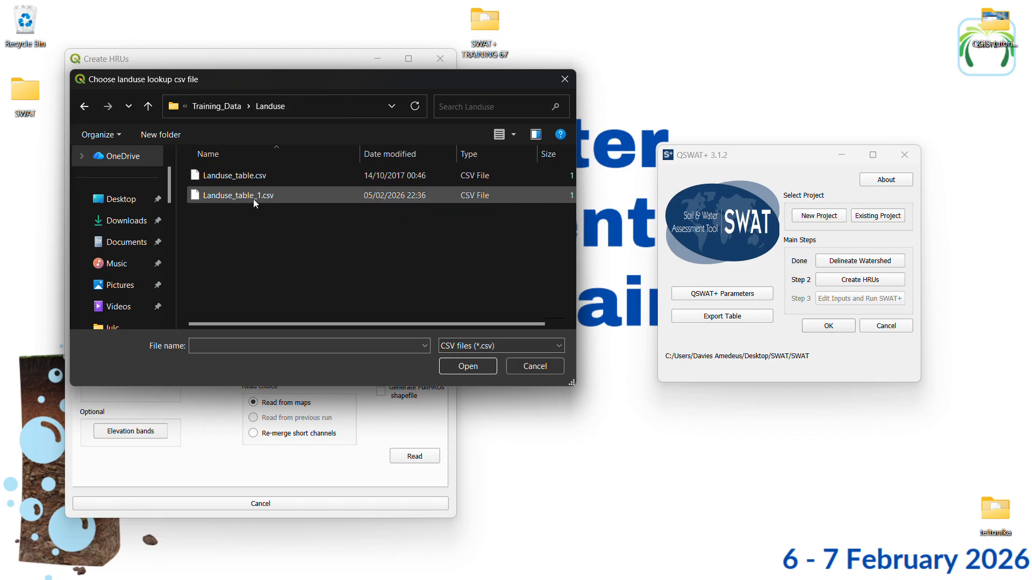
# Load Landuse_table_1.csv as the landuse lookup table
pyautogui.click(256, 197)
pyautogui.click(461, 373)
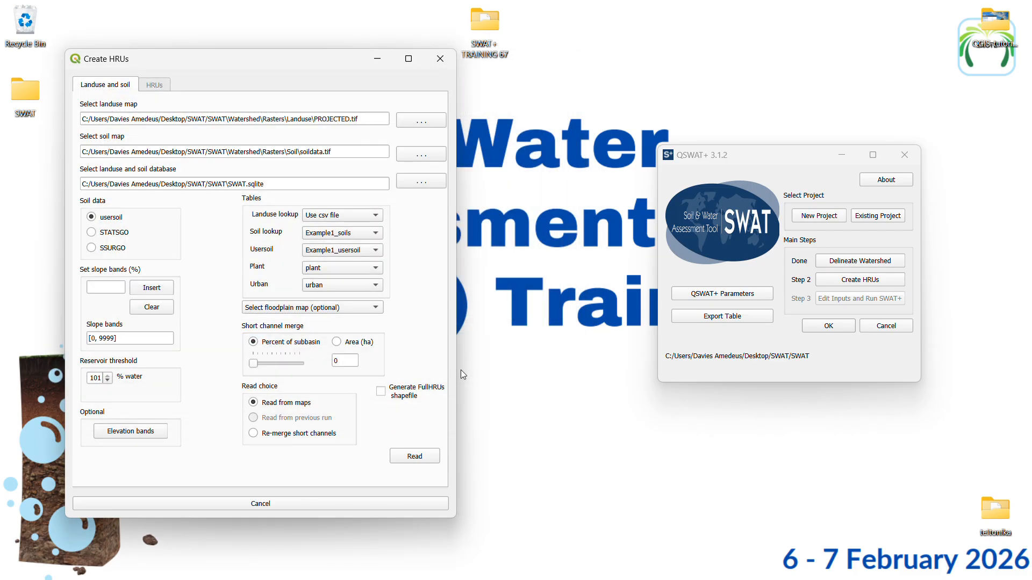
# Load Lookup_soil.csv from the Training_Data Soil folder as the soil lookup table
pyautogui.click(320, 234)
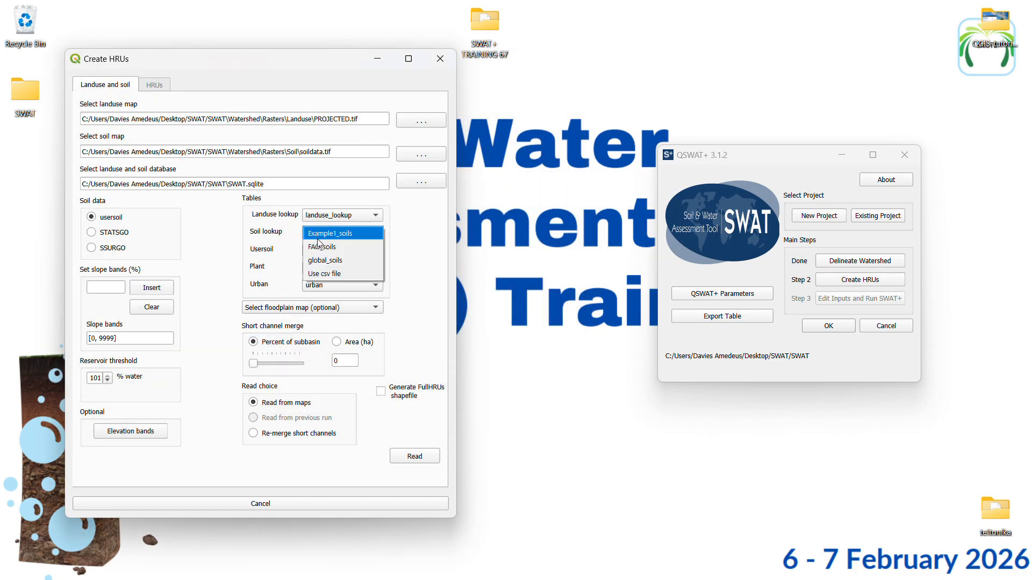
pyautogui.click(328, 275)
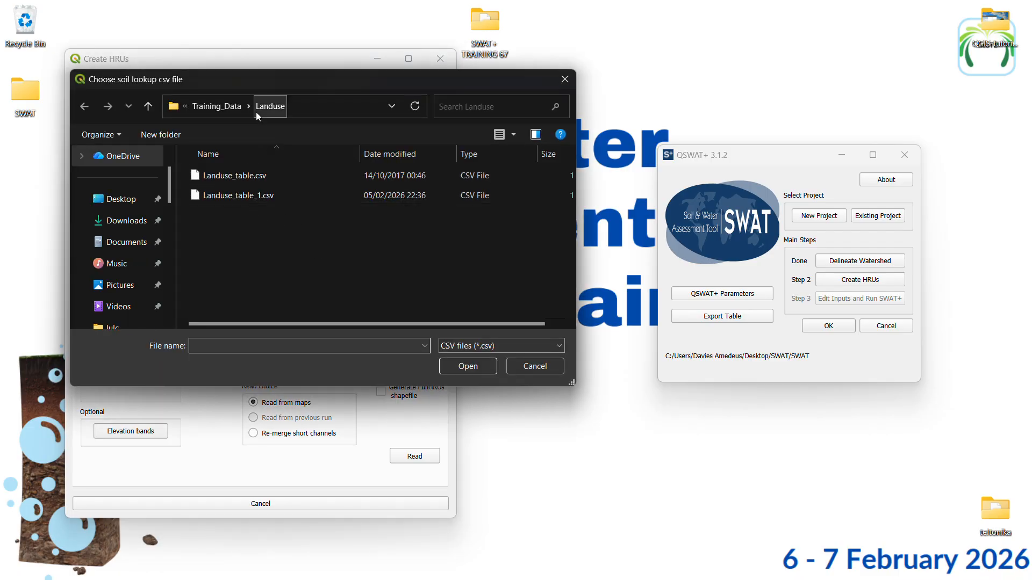
pyautogui.click(231, 107)
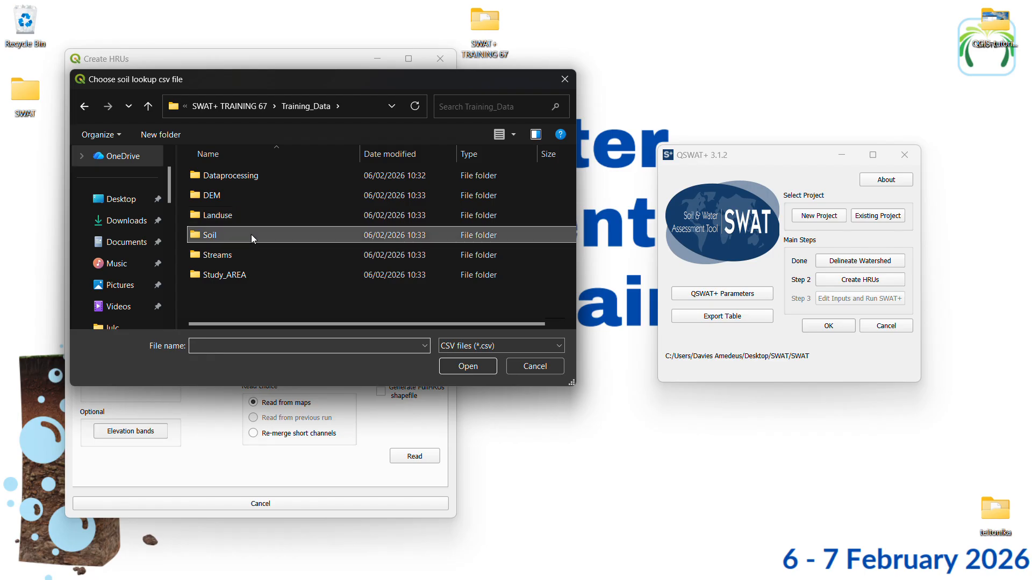
pyautogui.doubleClick(250, 234)
pyautogui.click(282, 174)
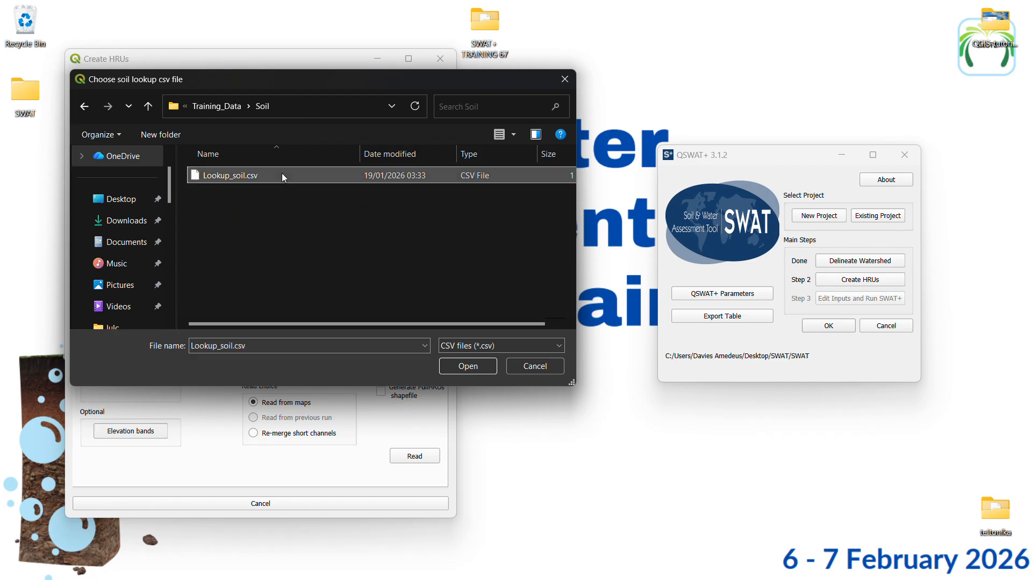
pyautogui.click(467, 367)
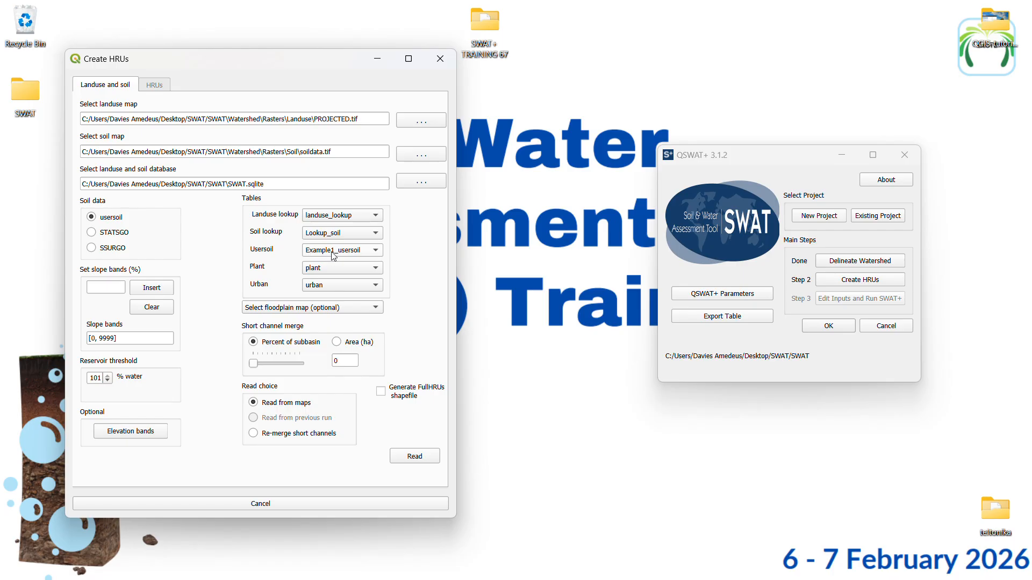
# Set the usersoil table to FAO_usersoil
pyautogui.click(318, 253)
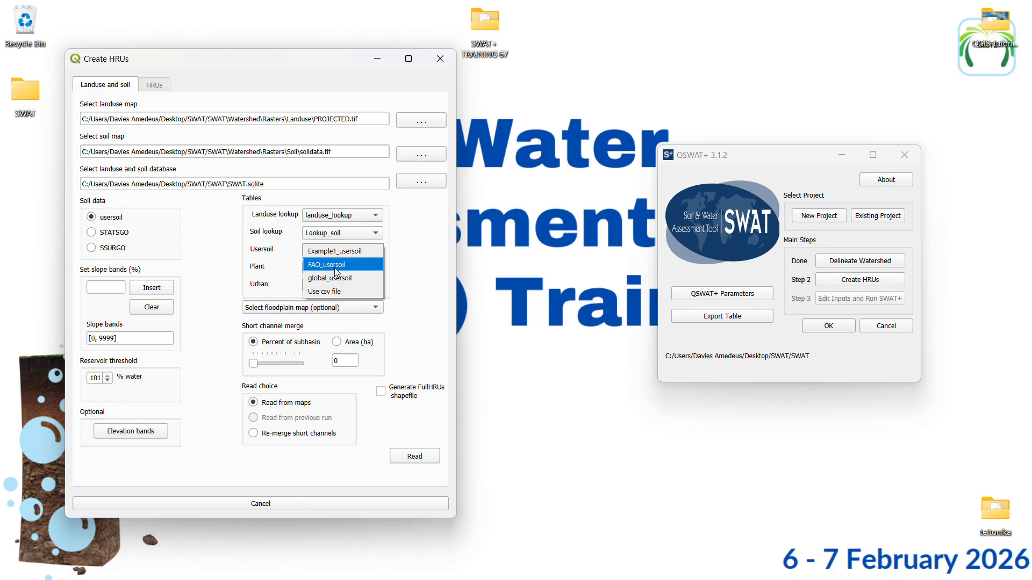
pyautogui.click(335, 272)
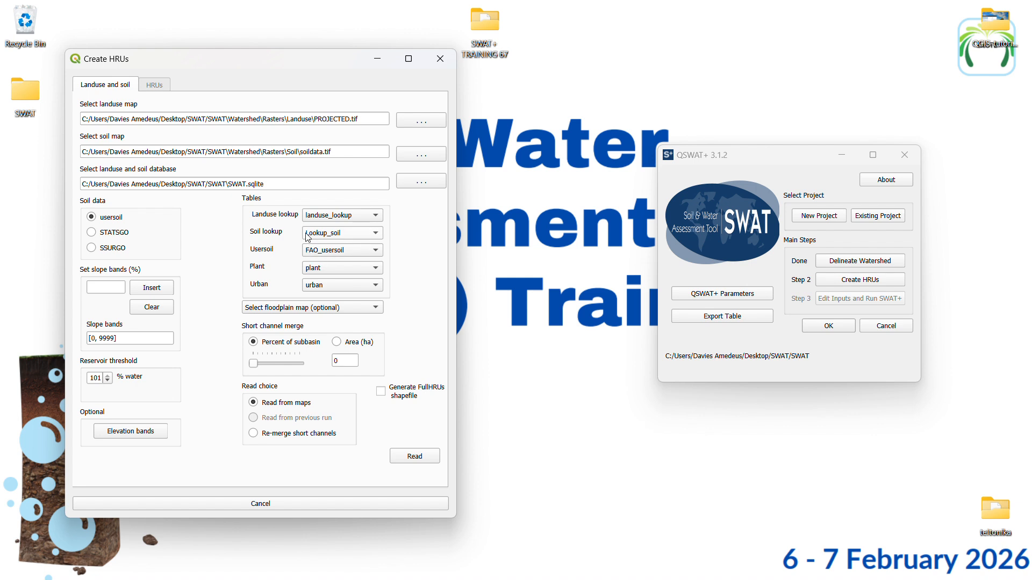
pyautogui.click(328, 253)
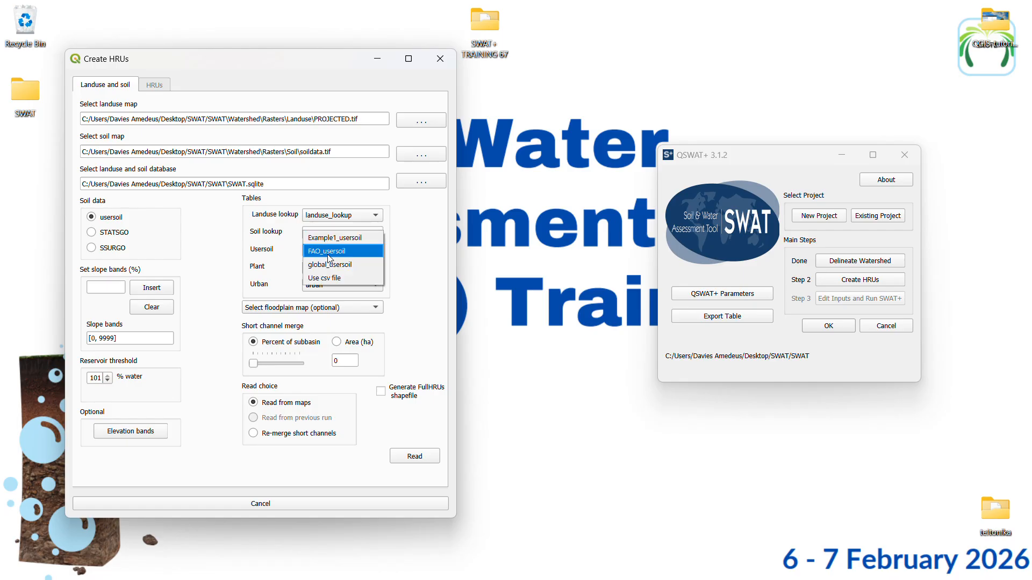
pyautogui.click(328, 255)
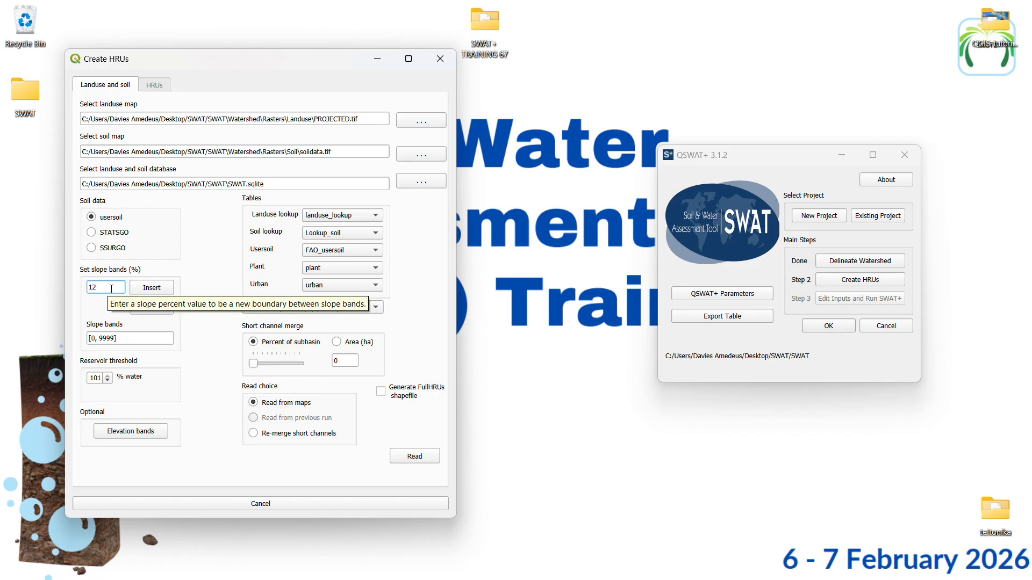
# Insert slope band limits at 12 and 25 percent and enable generation of the FullHRUs shapefile
pyautogui.click(141, 291)
pyautogui.click(167, 289)
pyautogui.moveTo(275, 331)
pyautogui.moveTo(97, 379)
pyautogui.click(380, 393)
# Select invflood0_12.tif as the floodplain map and read the landuse and soil data from the maps
pyautogui.click(414, 457)
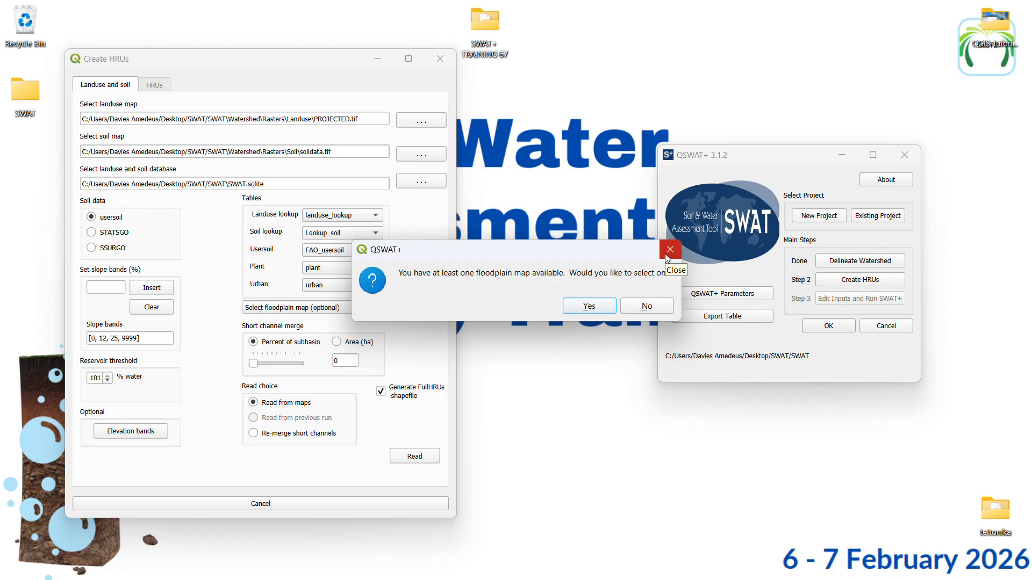
pyautogui.click(581, 307)
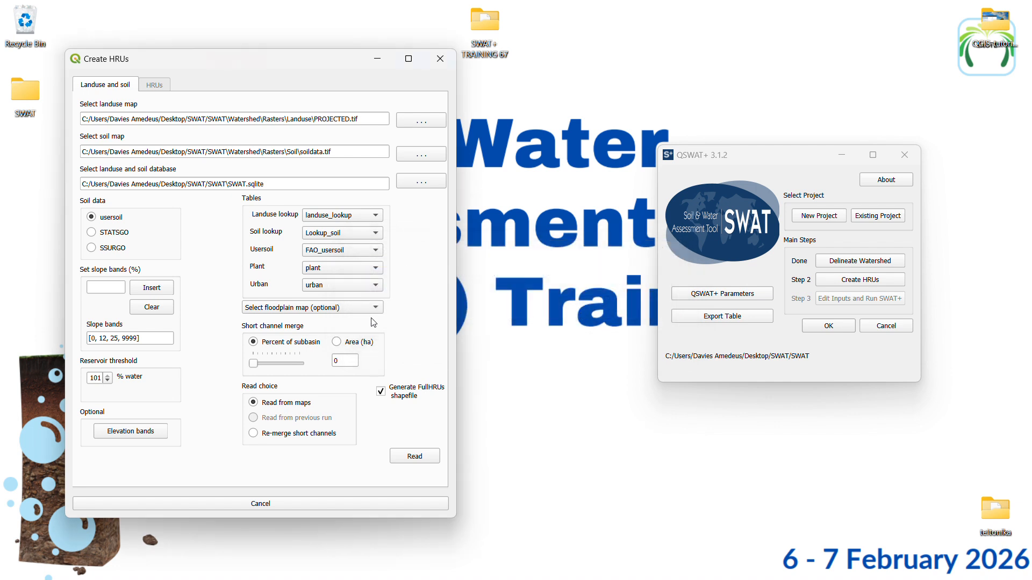
pyautogui.click(292, 311)
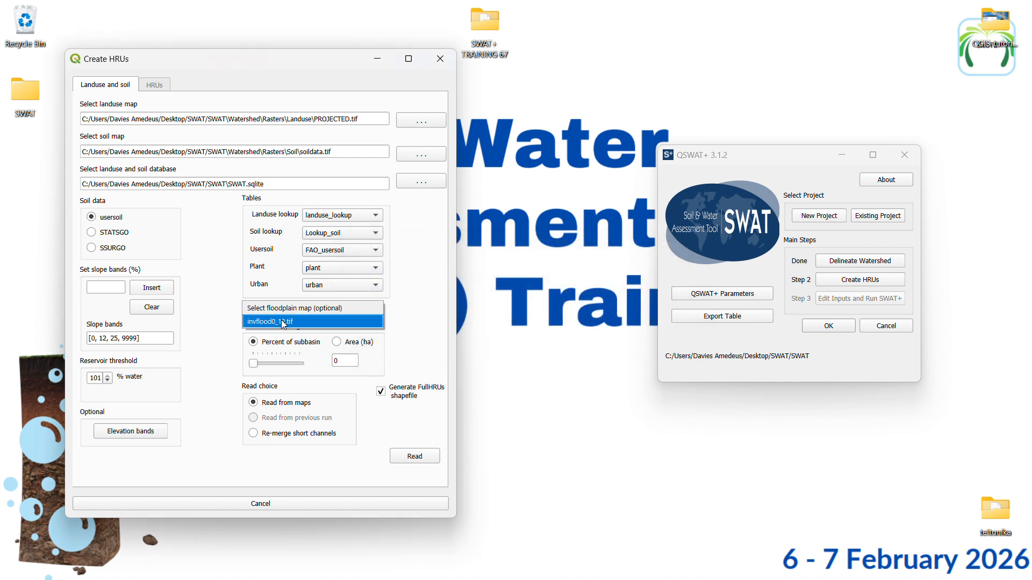
pyautogui.click(282, 322)
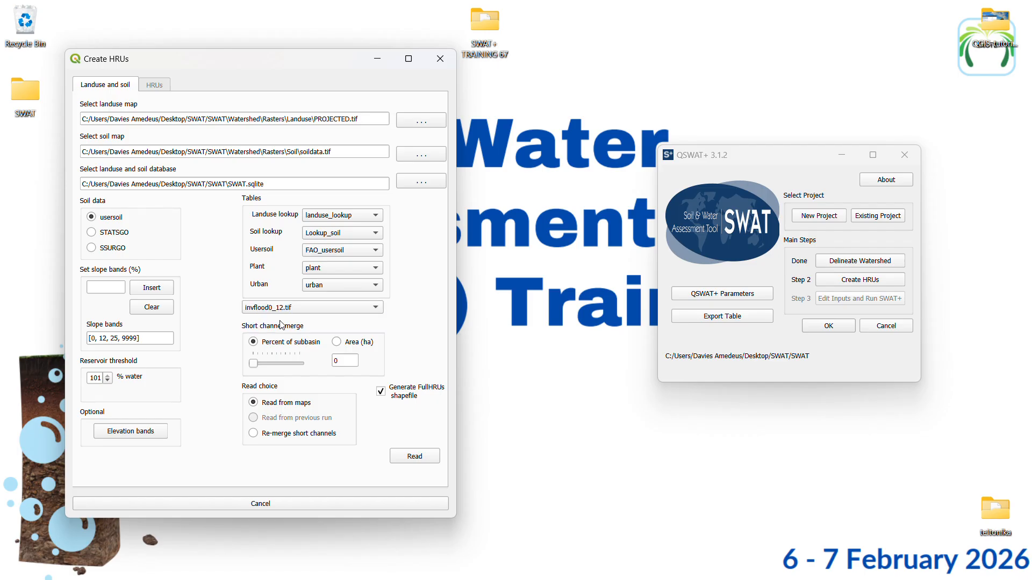
pyautogui.click(303, 309)
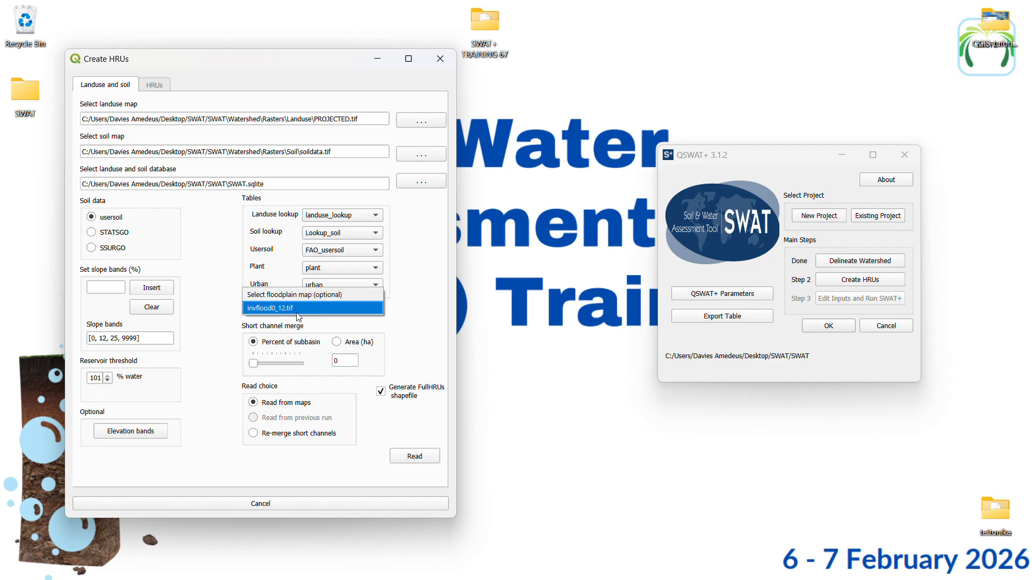
pyautogui.click(296, 311)
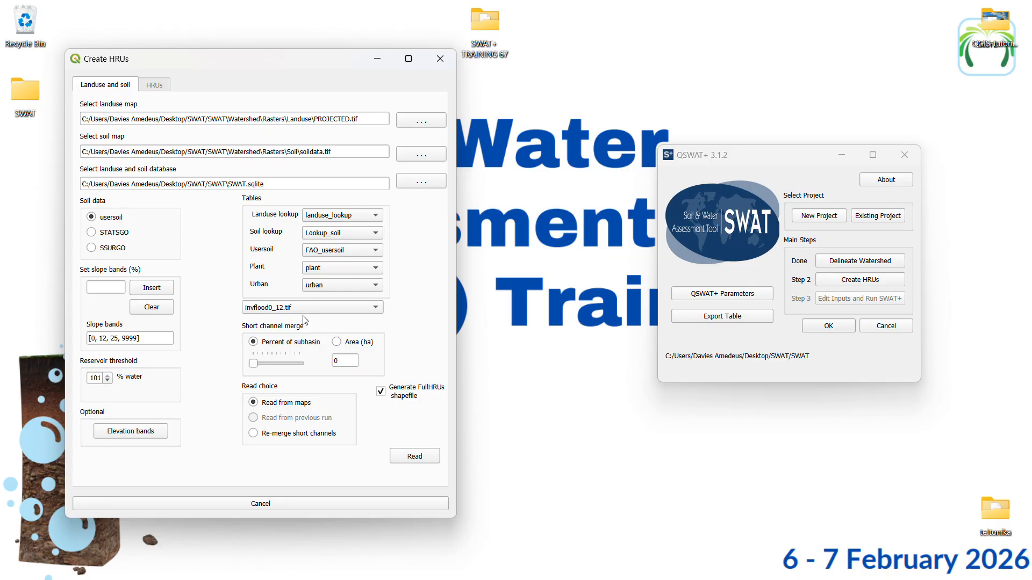
pyautogui.click(408, 454)
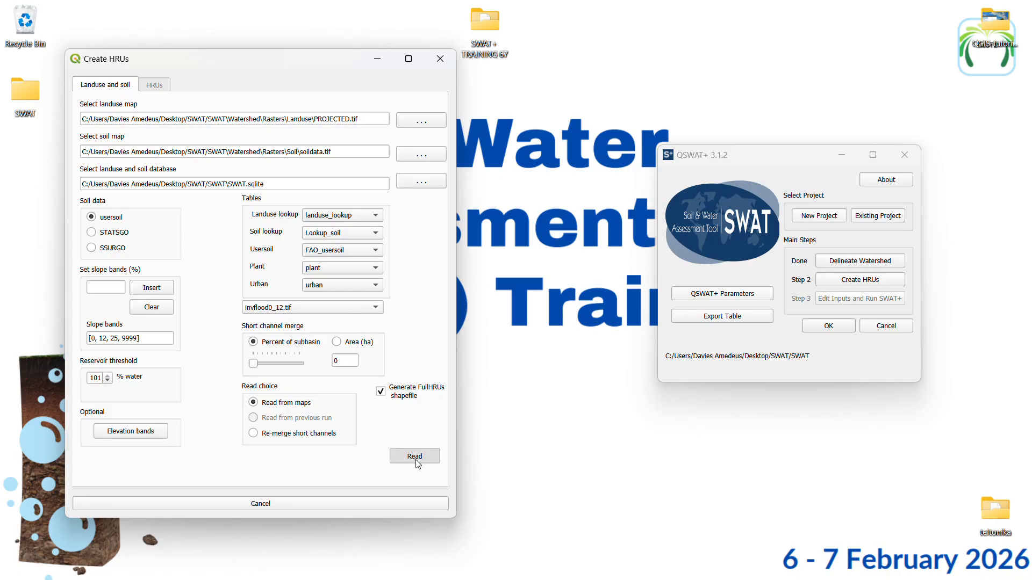
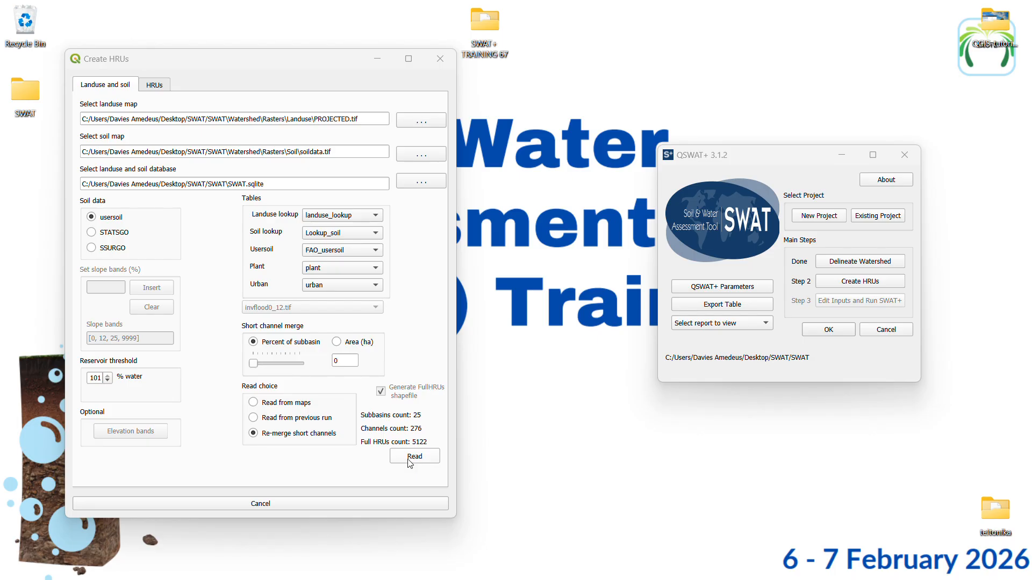
# Choose filtering of HRUs by landuse, soil and slope, and apply a landuse threshold of 10 percent
pyautogui.click(155, 86)
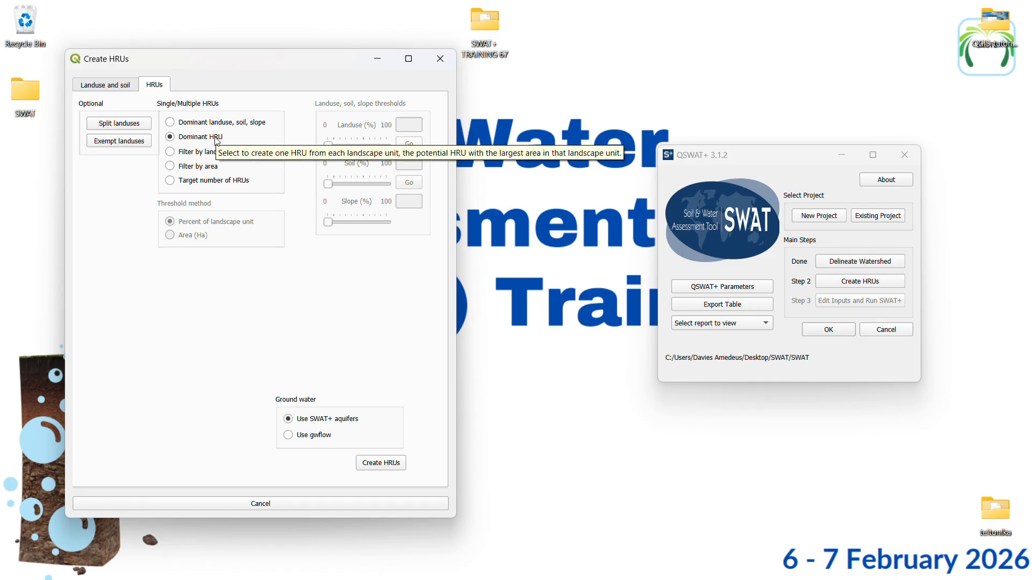
pyautogui.click(170, 152)
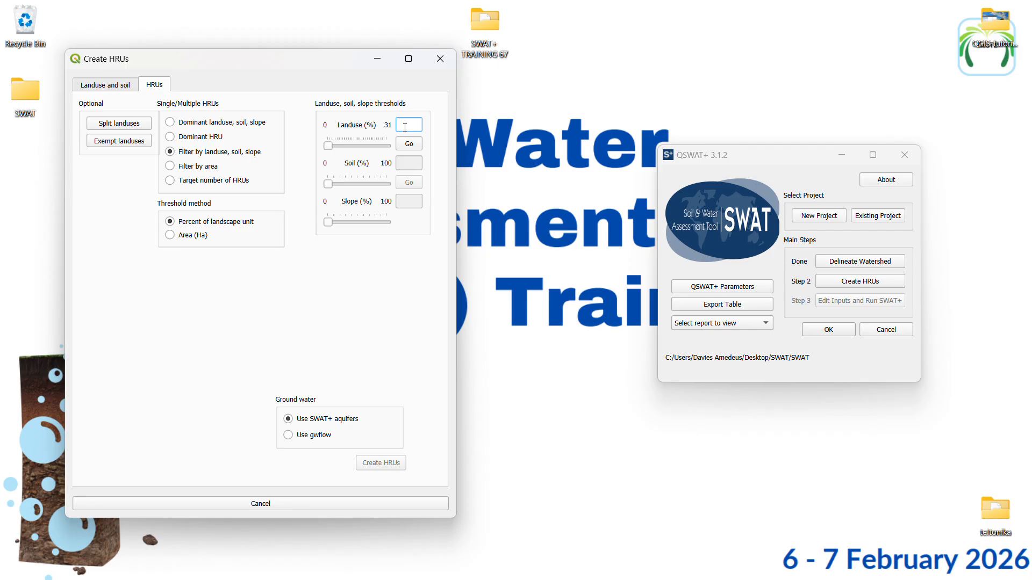
pyautogui.write('20')
pyautogui.doubleClick(403, 125)
pyautogui.write('10')
pyautogui.click(409, 143)
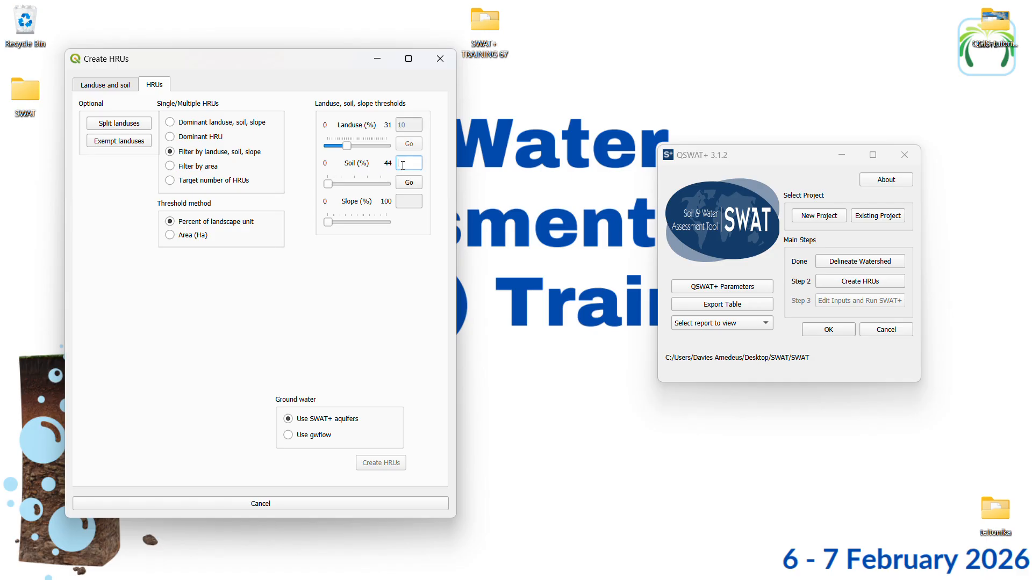
# Apply a soil threshold of 10 percent and set the slope threshold to 10 percent
pyautogui.write('10')
pyautogui.click(409, 182)
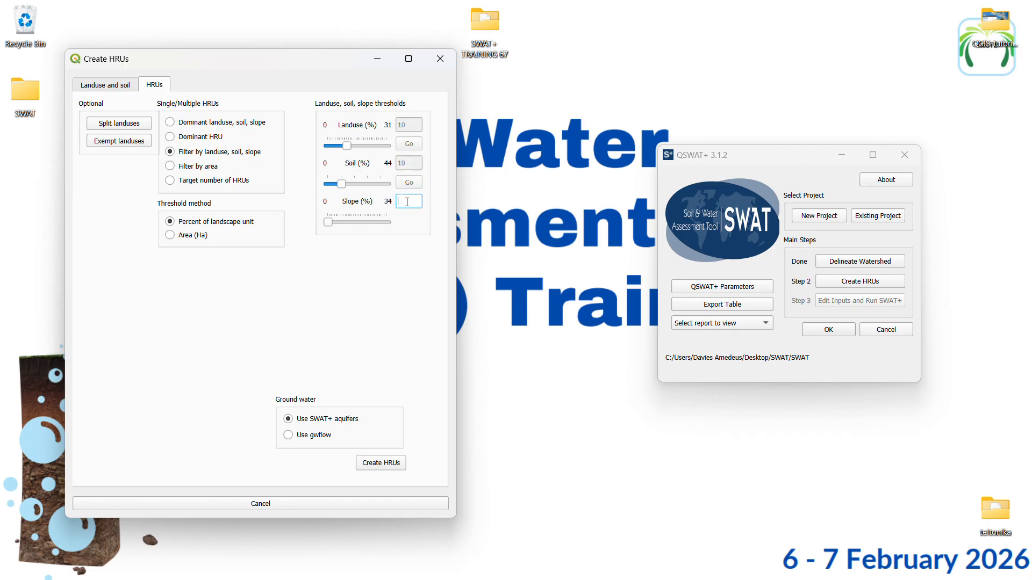
pyautogui.write('10')
# Switch to the QGIS map and examine the Full HRUs polygons in the western subbasins at several scales
pyautogui.moveTo(438, 573)
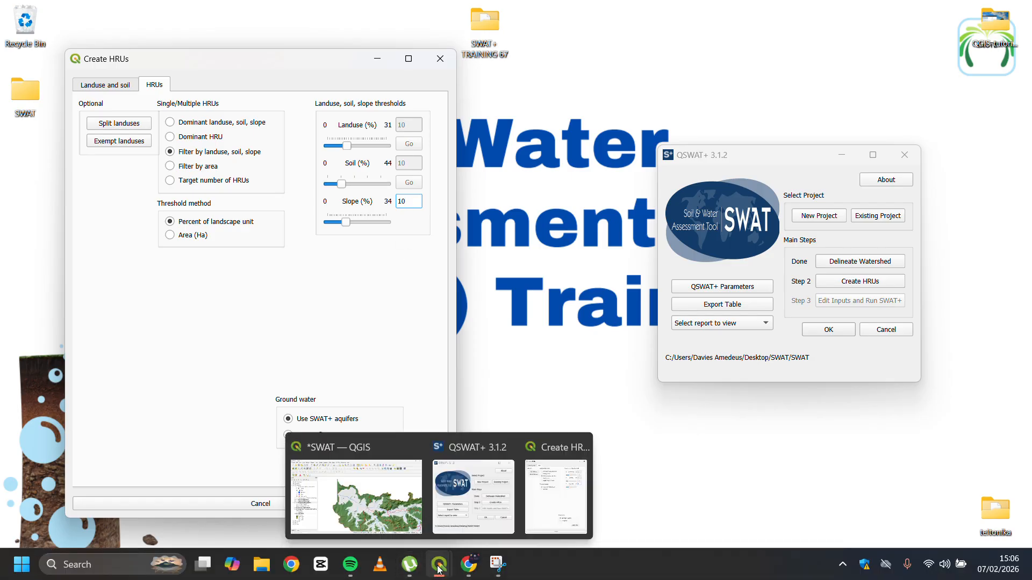
pyautogui.click(396, 524)
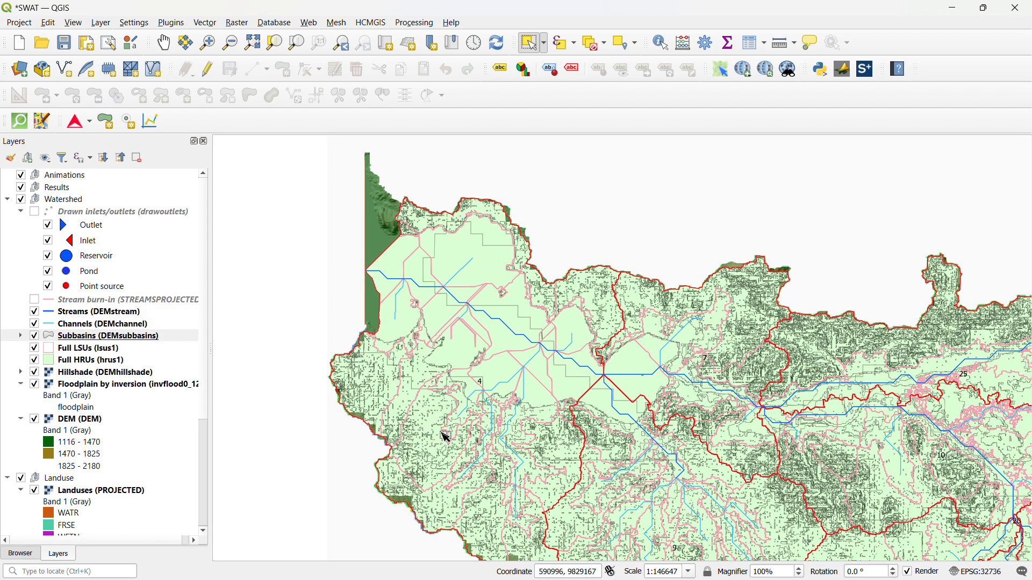
pyautogui.scroll(-1, 398, 399)
pyautogui.scroll(3, 415, 414)
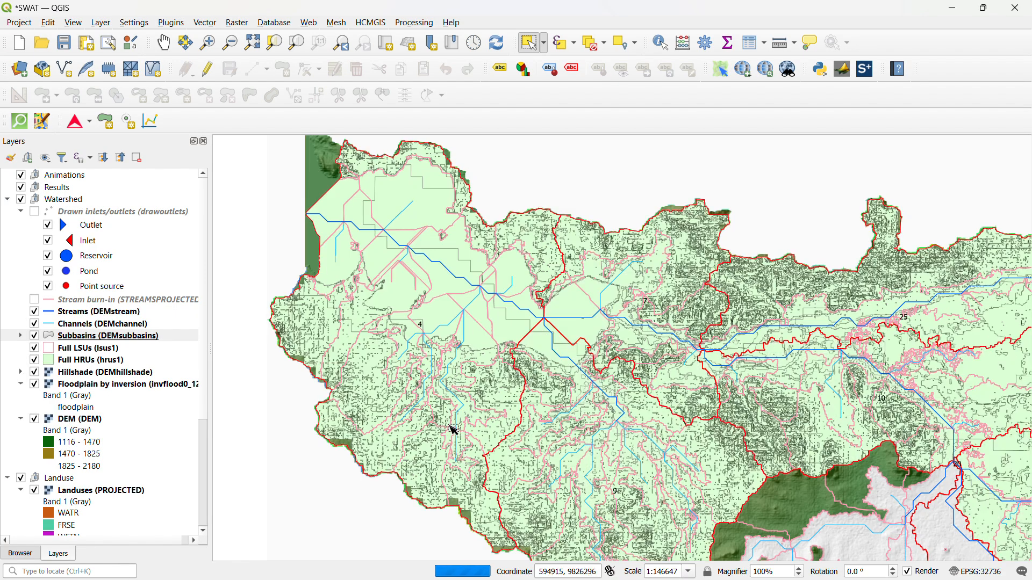
pyautogui.scroll(2, 425, 352)
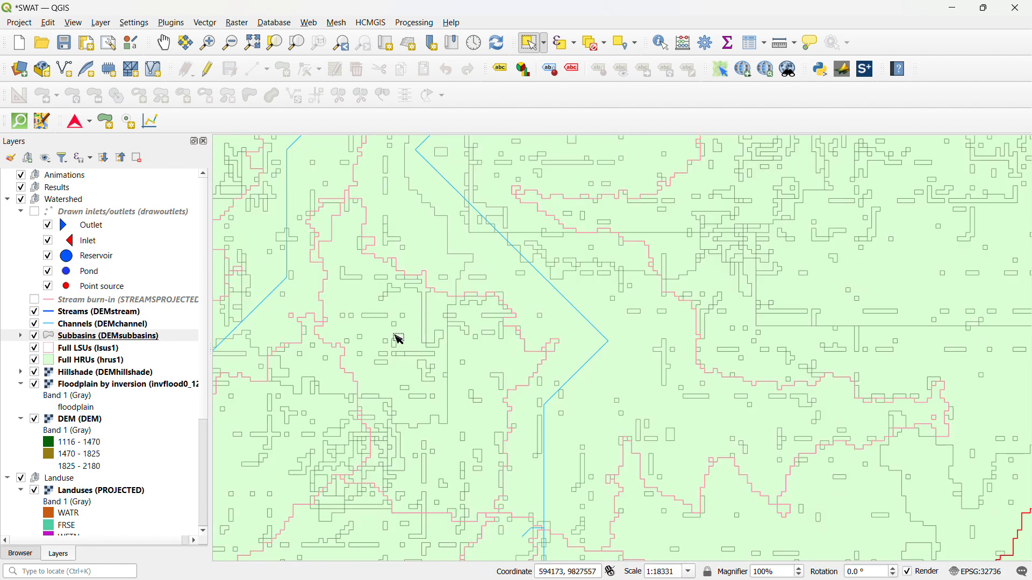
pyautogui.scroll(1, 397, 328)
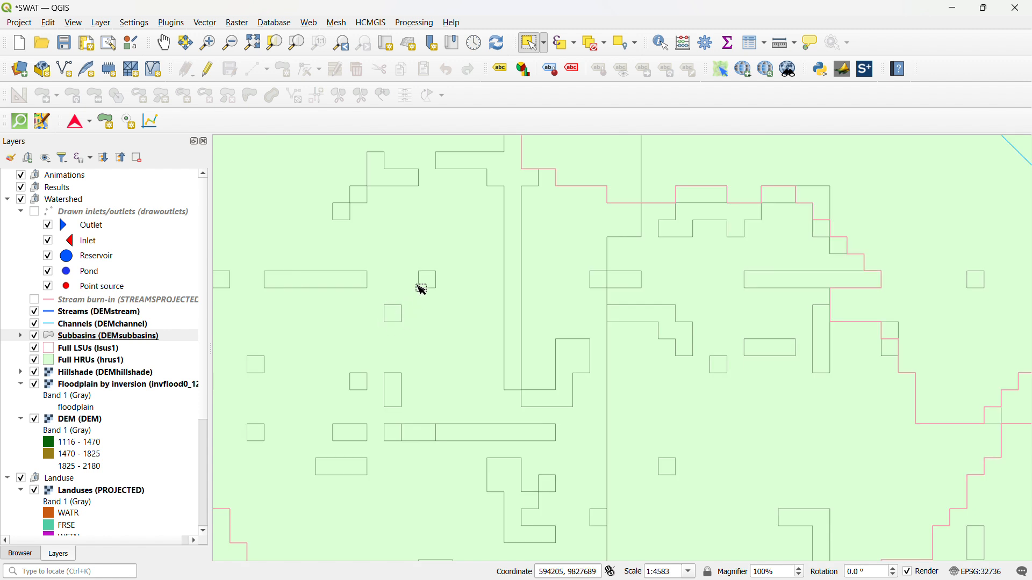
pyautogui.scroll(-4, 417, 321)
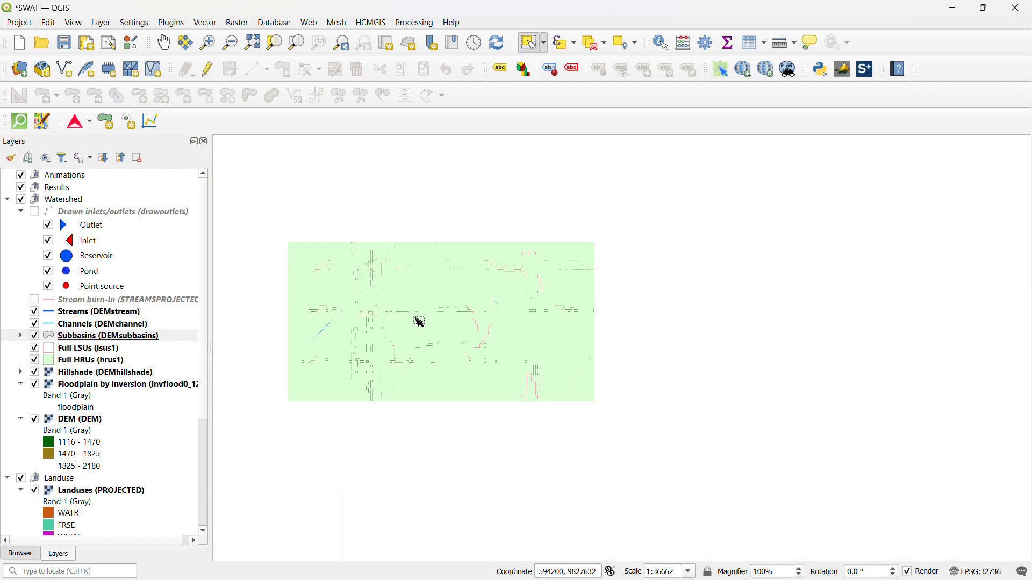
pyautogui.scroll(-1, 413, 329)
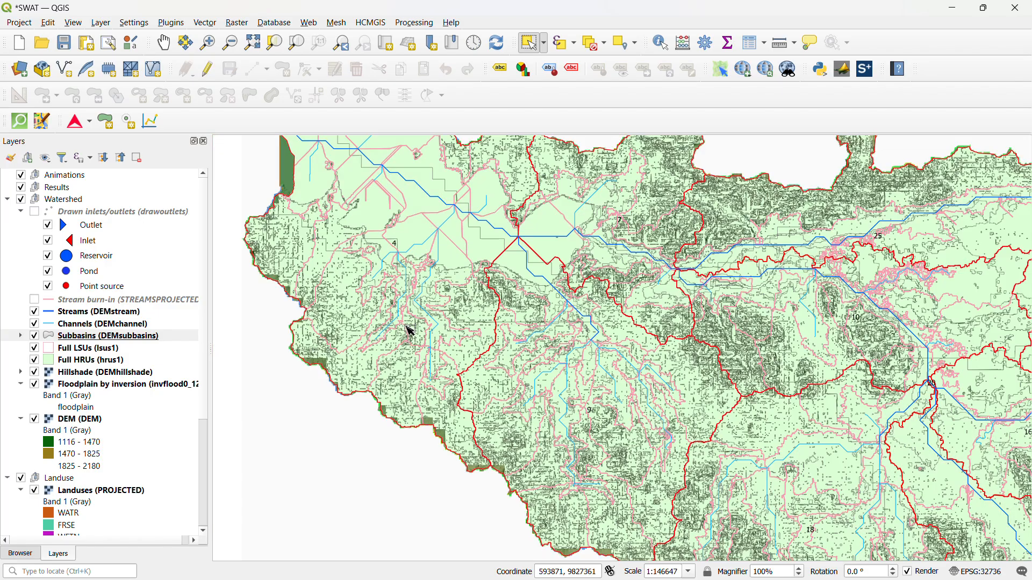
pyautogui.scroll(1, 317, 336)
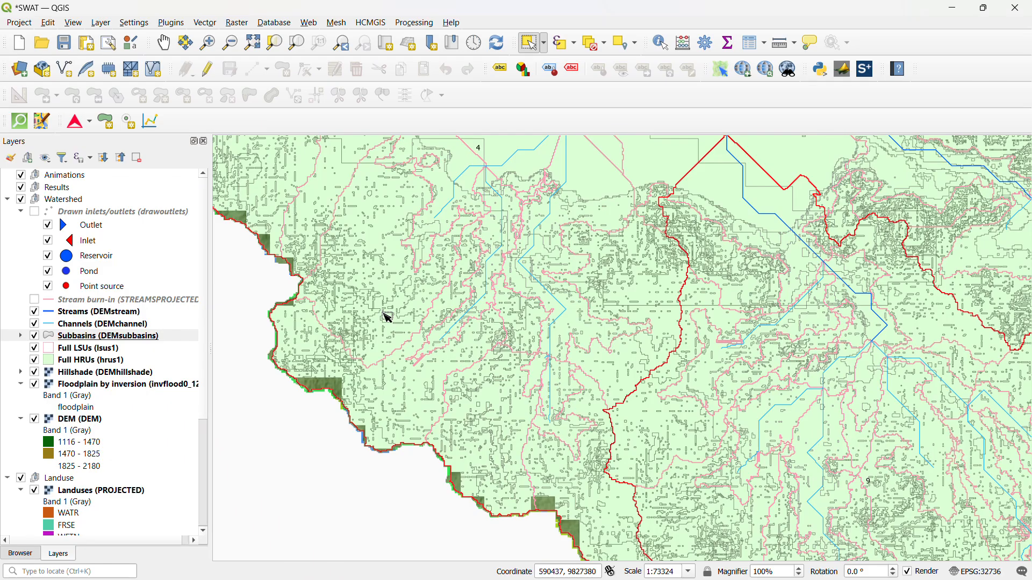
pyautogui.scroll(-1, 388, 318)
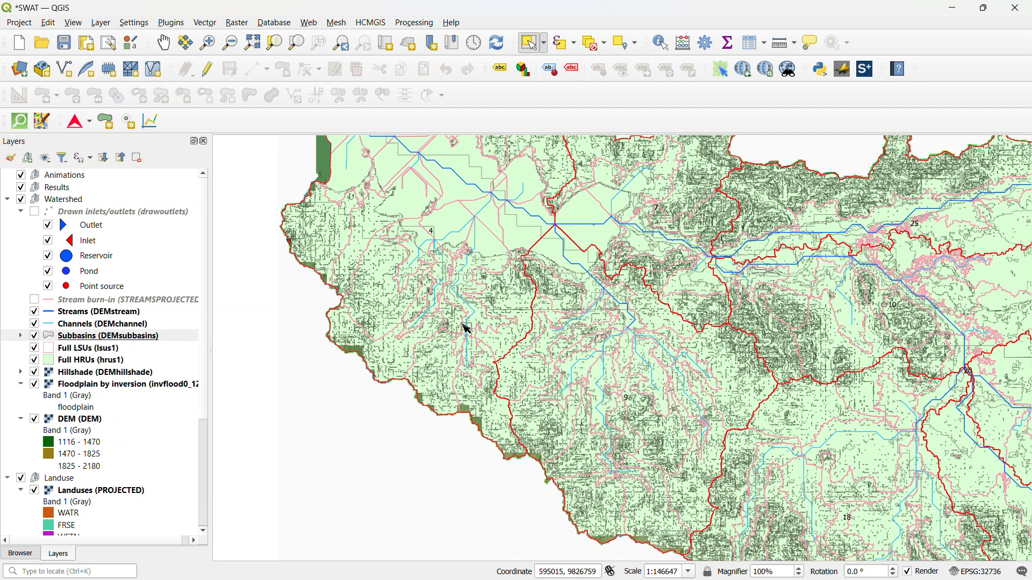
pyautogui.scroll(2, 529, 309)
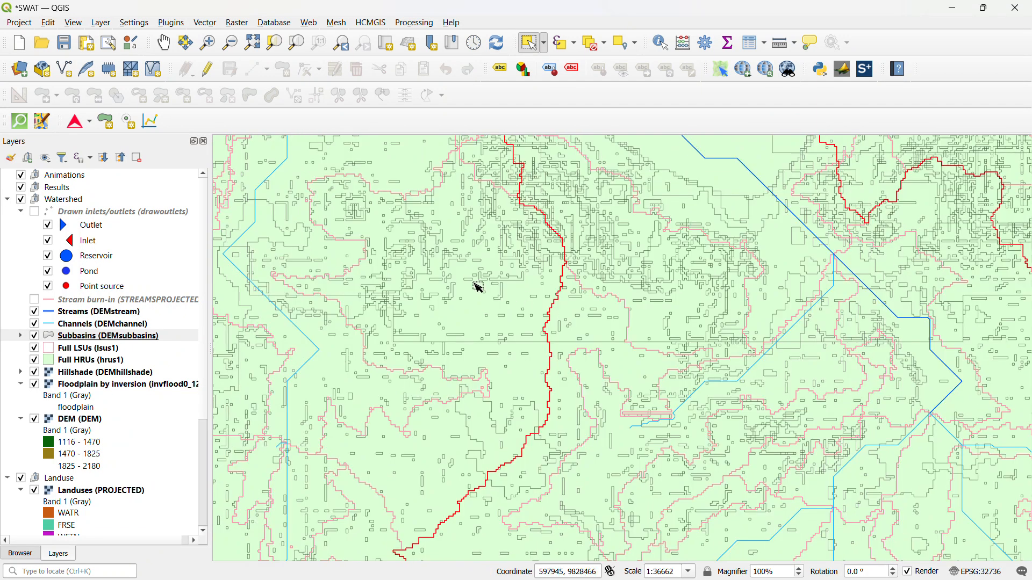
pyautogui.scroll(1, 482, 286)
pyautogui.scroll(-4, 484, 307)
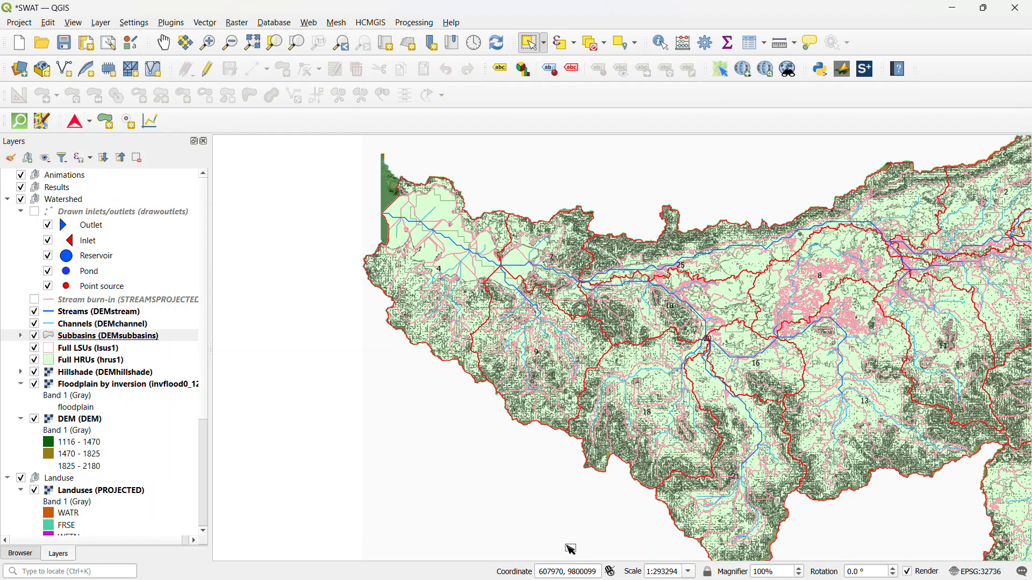
# Return to the Create HRUs dialog and generate the HRUs with the thresholds entered
pyautogui.click(955, 9)
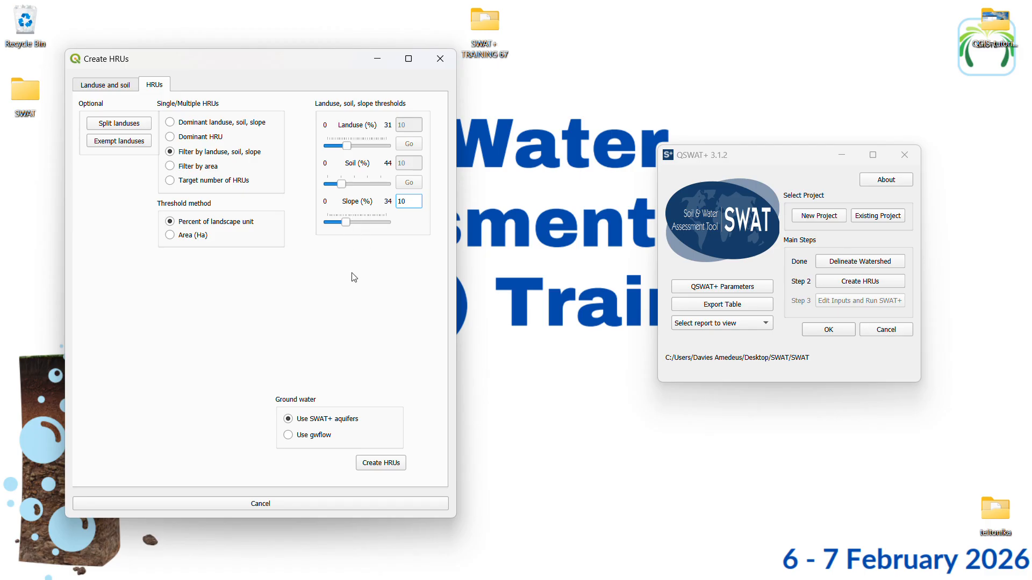
pyautogui.click(390, 465)
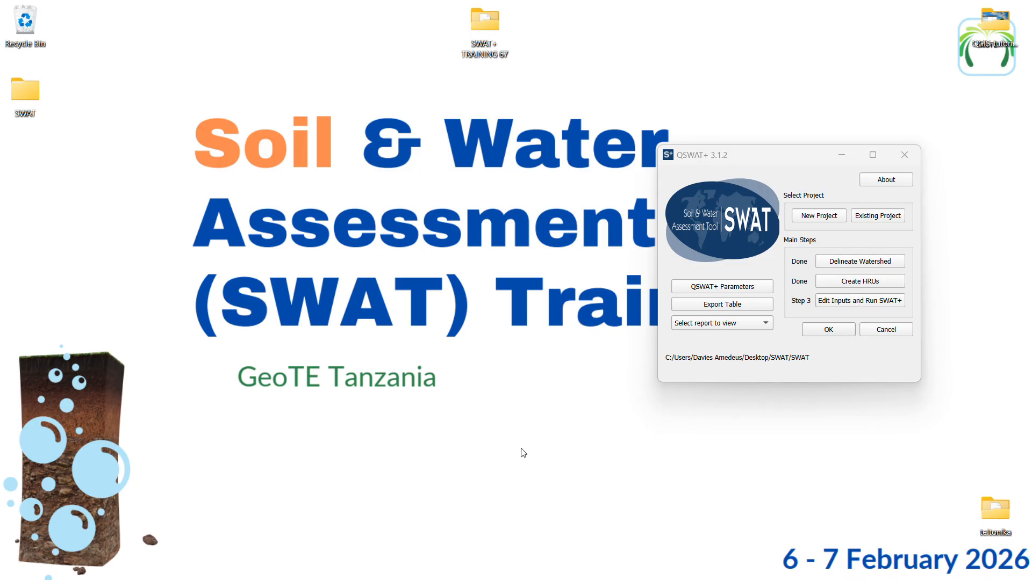
# Switch to the QGIS map and examine the Actual HRUs layer, the gaps between its polygons and the updated layer list
pyautogui.moveTo(439, 564)
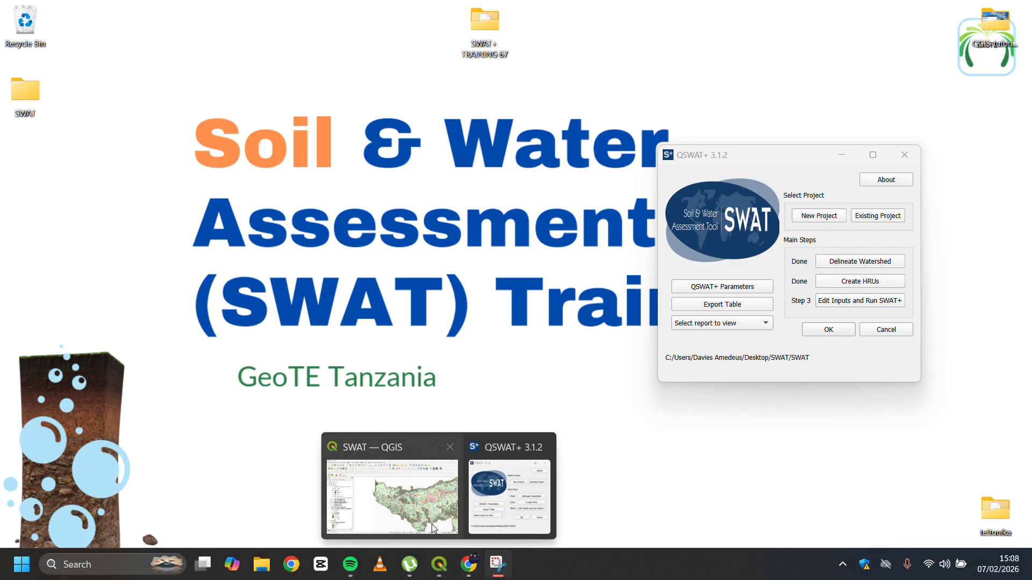
pyautogui.click(432, 528)
pyautogui.scroll(2, 618, 314)
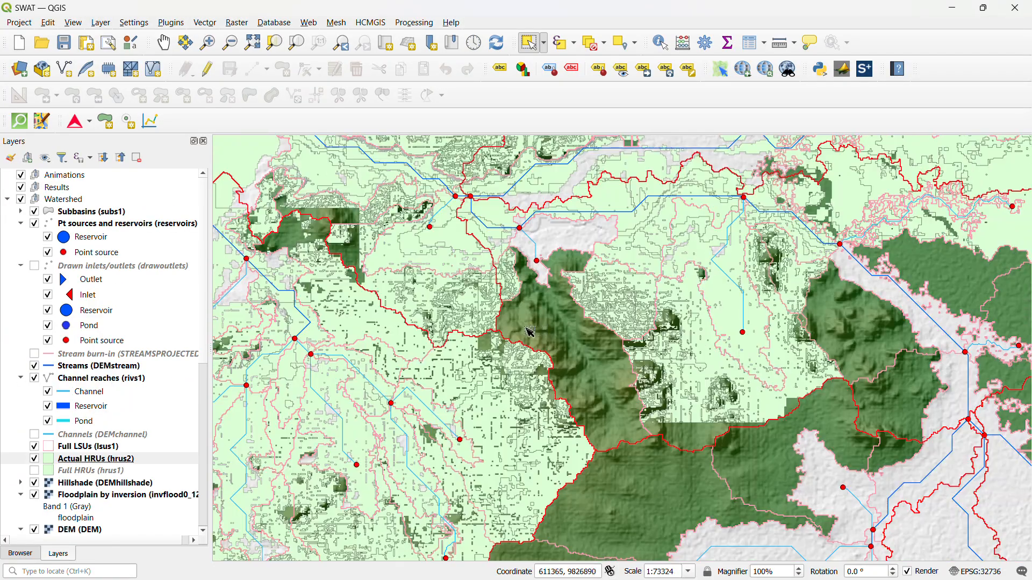
pyautogui.scroll(1, 530, 333)
pyautogui.scroll(1, 515, 325)
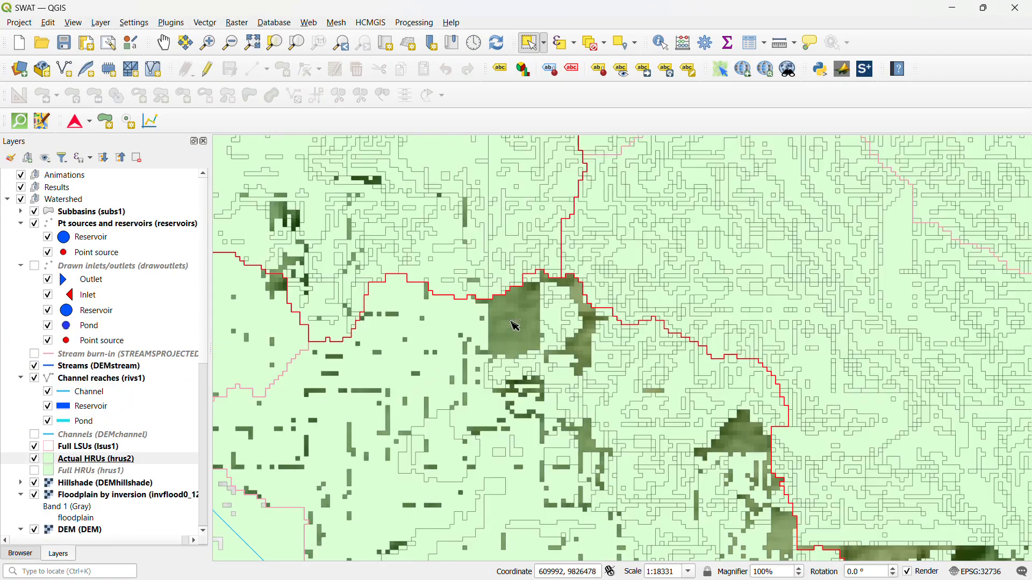
pyautogui.scroll(1, 325, 399)
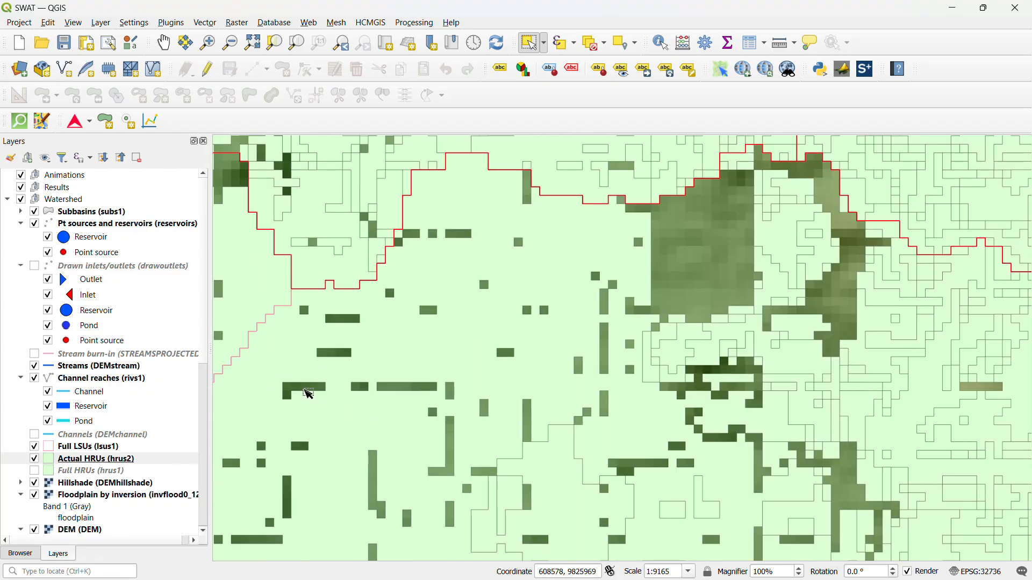
pyautogui.scroll(-3, 435, 374)
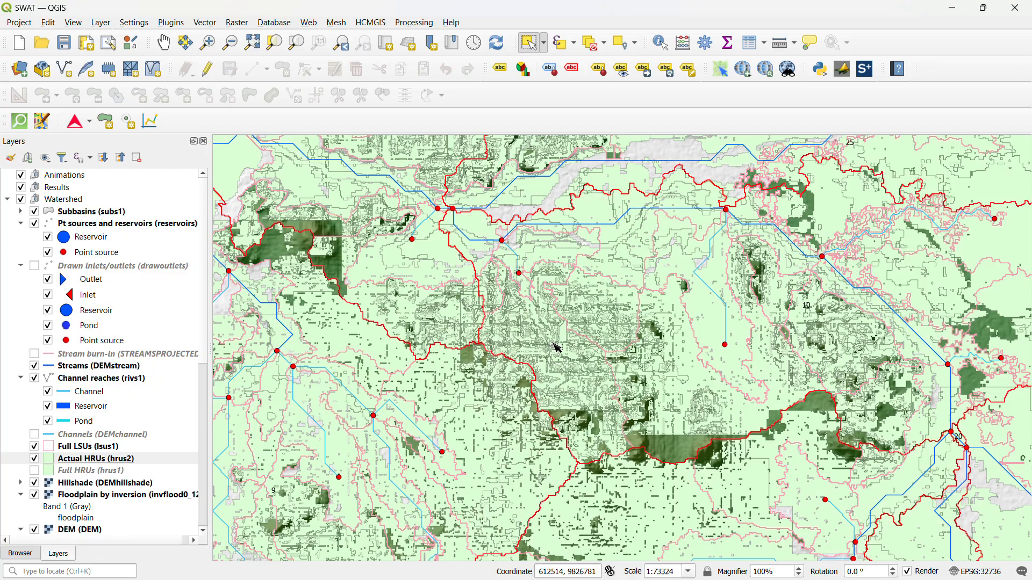
pyautogui.scroll(-2, 558, 348)
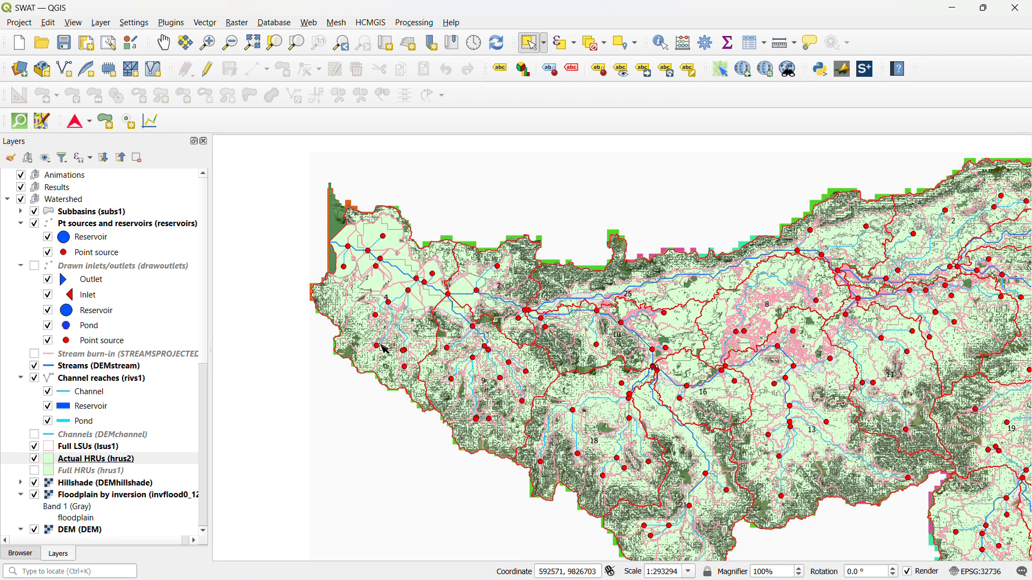
pyautogui.scroll(2, 558, 263)
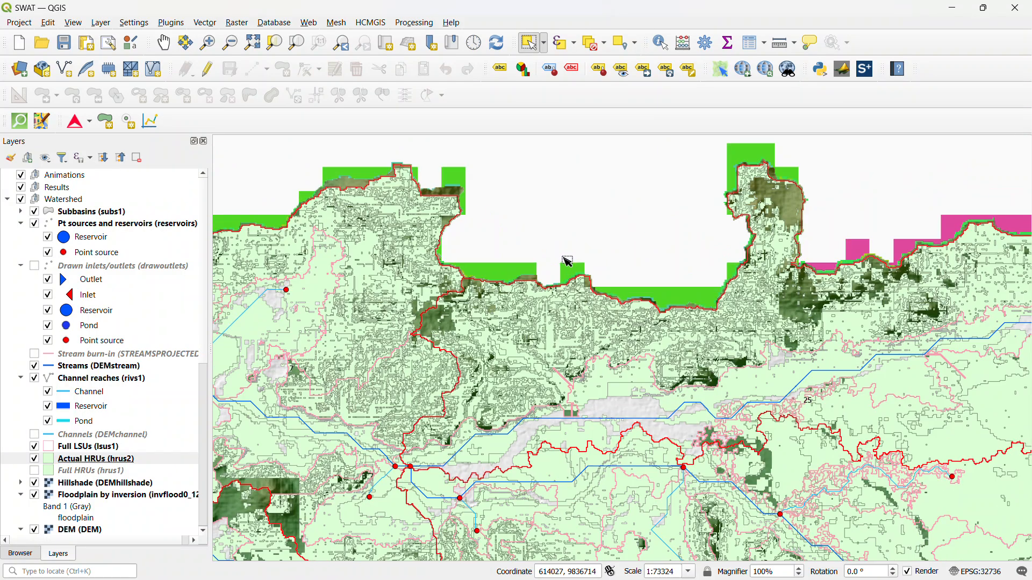
pyautogui.scroll(-2, 492, 291)
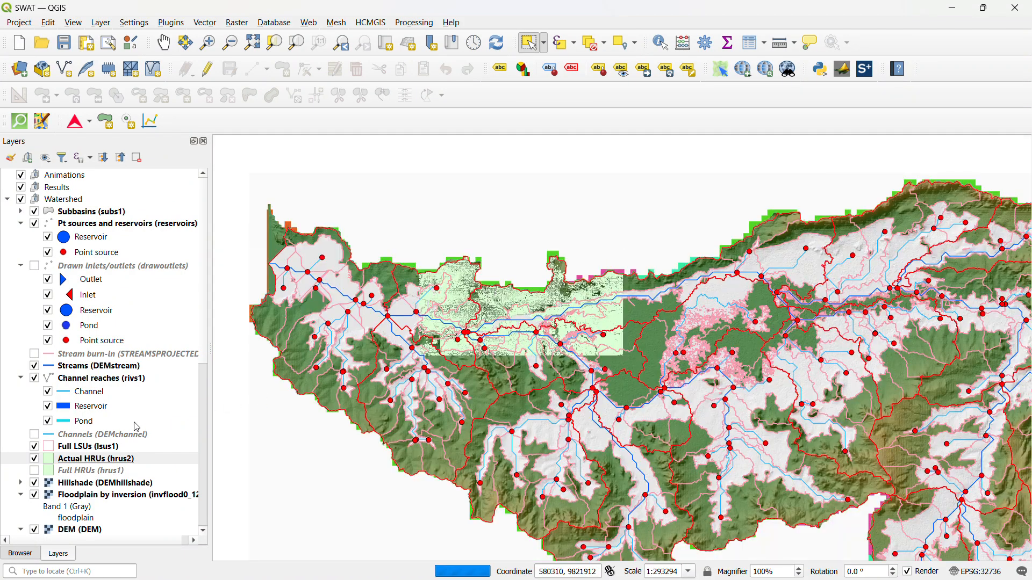
pyautogui.scroll(-2, 135, 424)
pyautogui.scroll(-4, 137, 427)
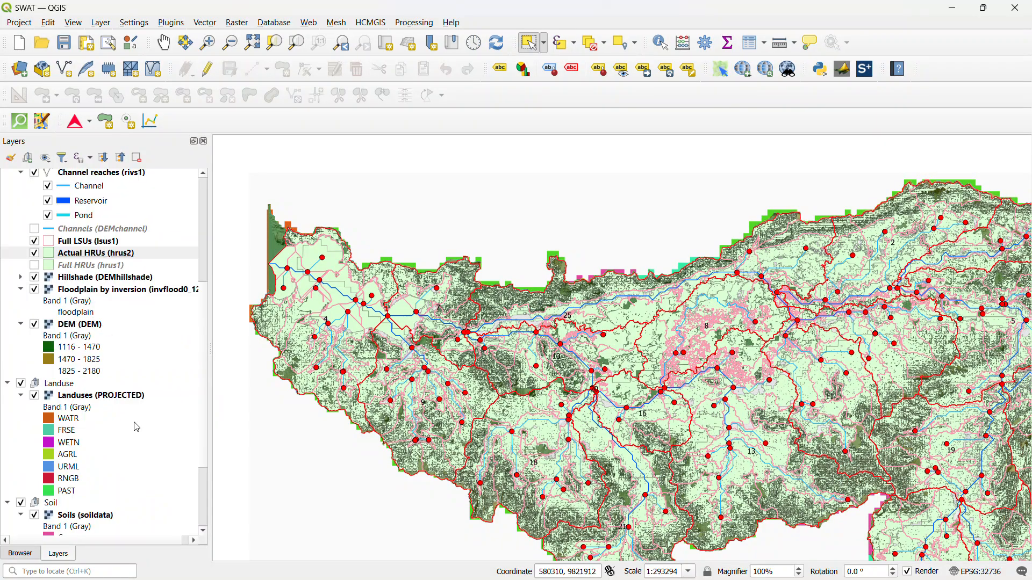
pyautogui.scroll(-1, 135, 425)
pyautogui.scroll(-1, 523, 301)
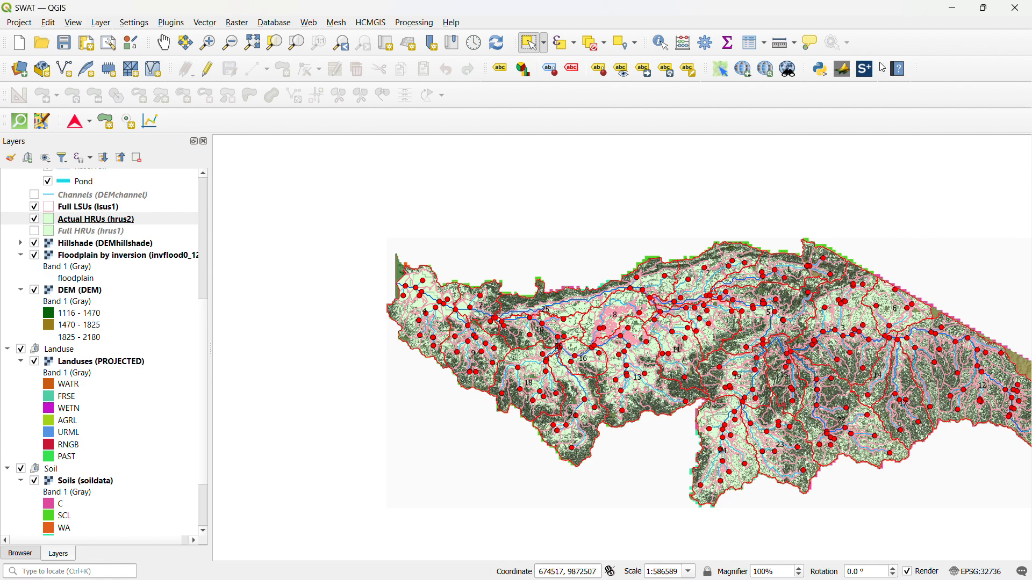
pyautogui.click(953, 9)
# Open the Landuse and Soil report and review the landuse, soil and slope distribution for the watershed and its subbasins
pyautogui.moveTo(781, 162); pyautogui.dragTo(438, 159)
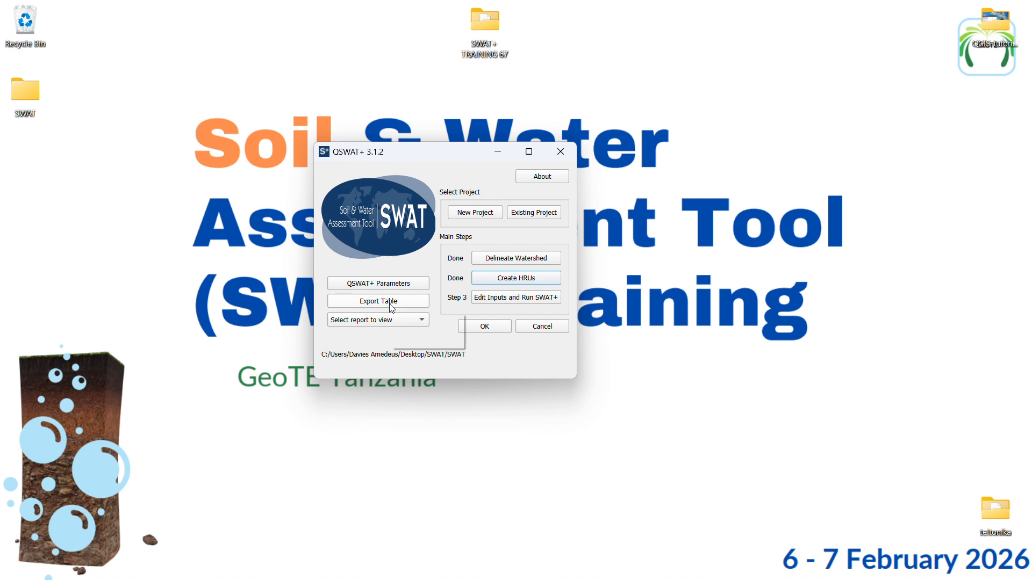
pyautogui.click(379, 319)
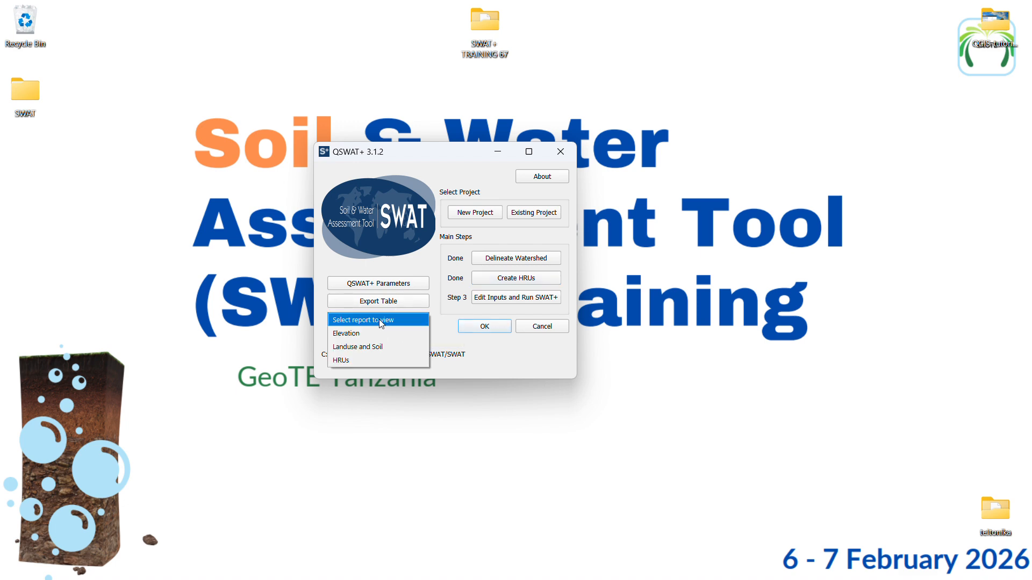
pyautogui.click(362, 346)
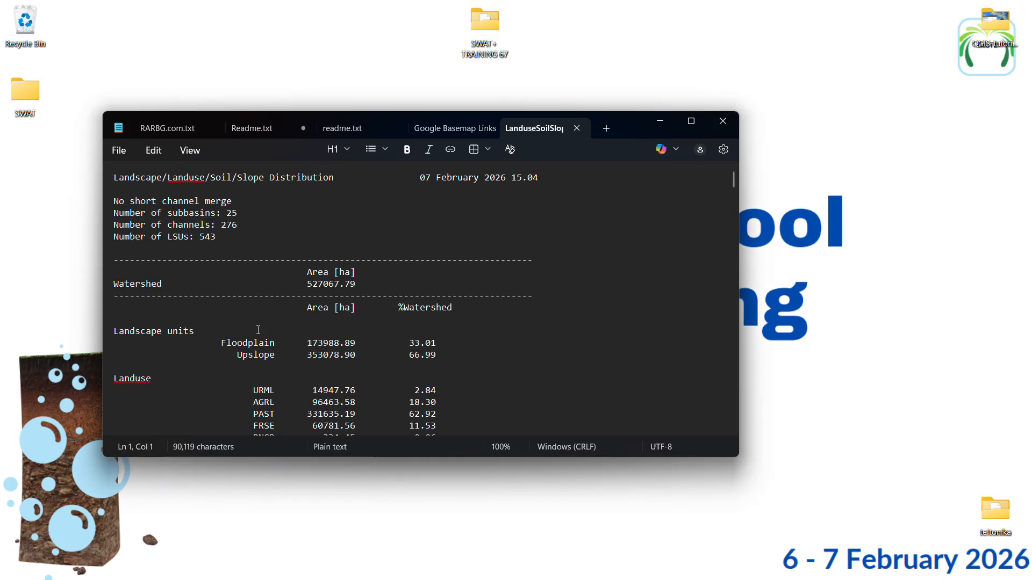
pyautogui.scroll(-4, 166, 343)
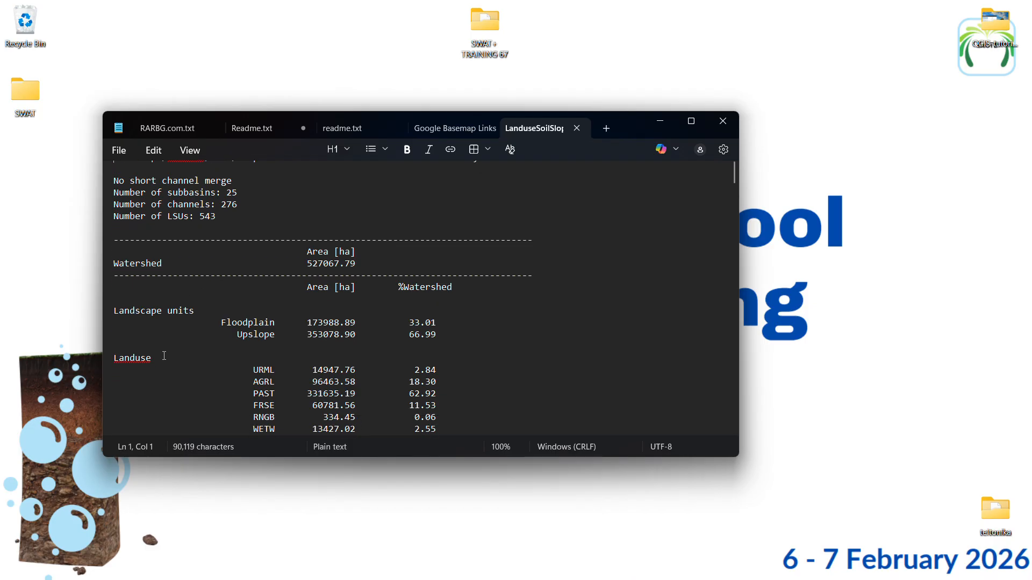
pyautogui.scroll(-6, 233, 306)
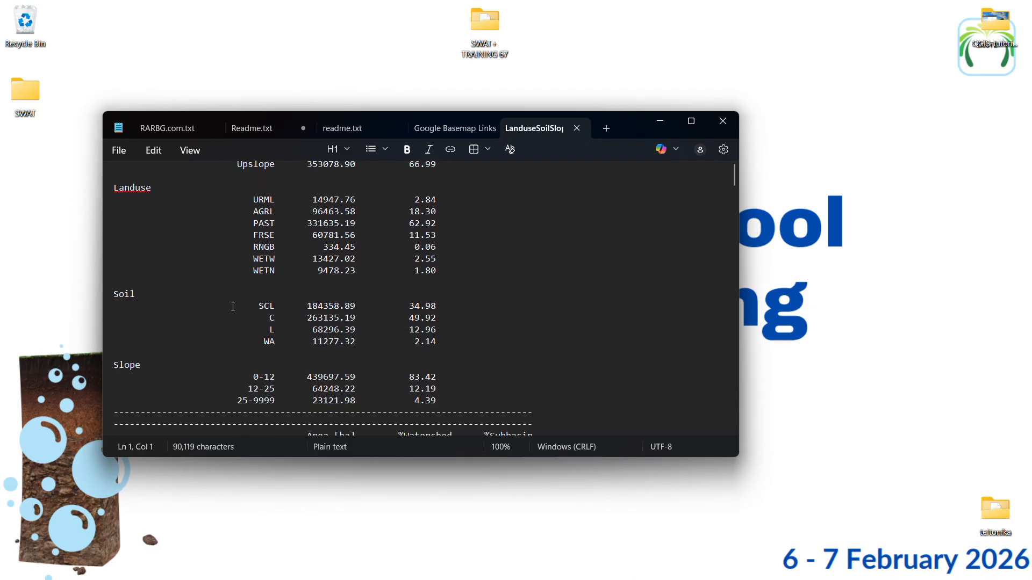
pyautogui.scroll(-5, 185, 338)
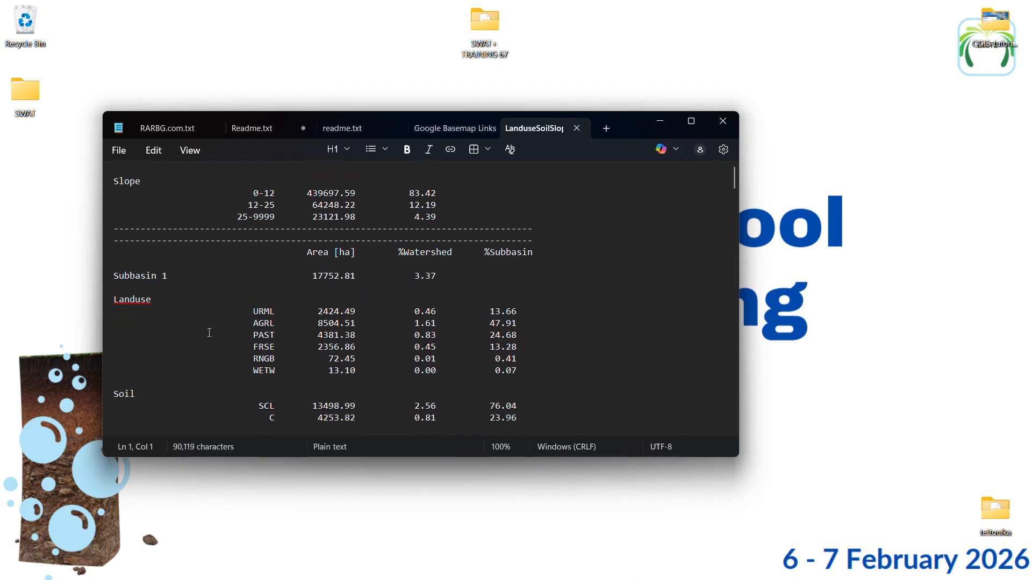
pyautogui.scroll(-7, 199, 312)
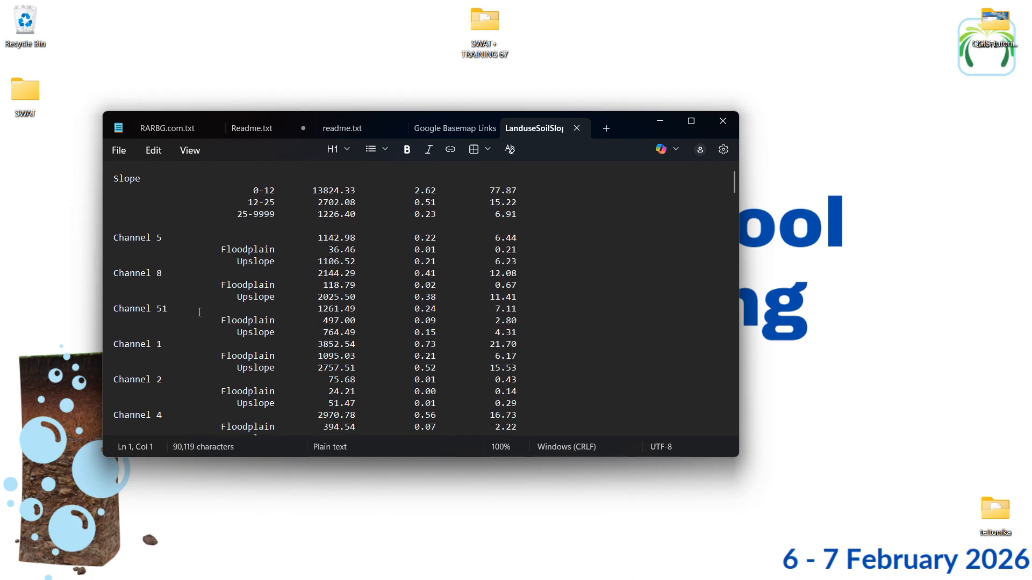
pyautogui.scroll(-4, 202, 304)
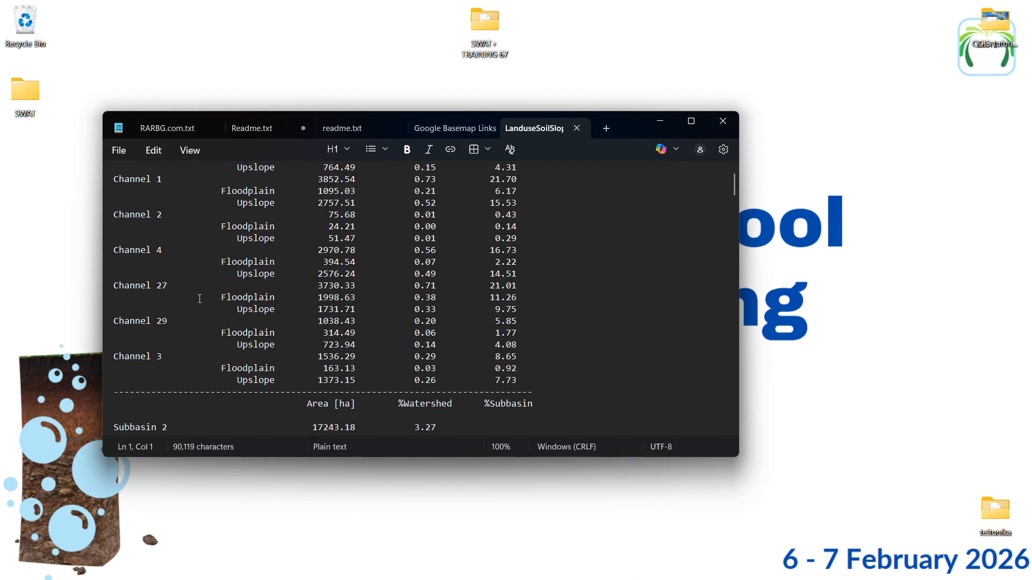
# Review the channel areas in the landuse and soil report, then switch to the QGIS map and inspect the Actual HRUs
pyautogui.scroll(-9, 199, 299)
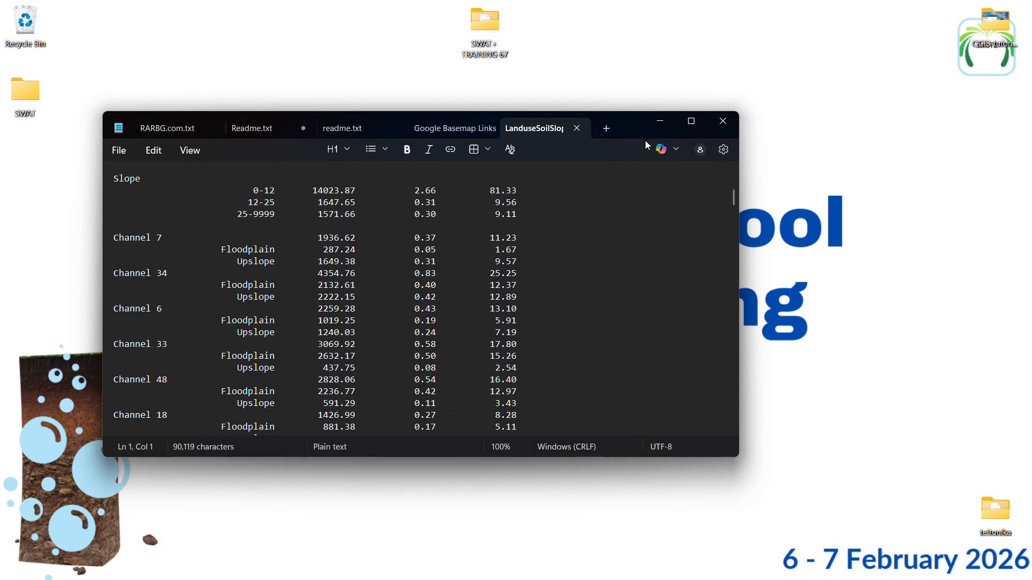
pyautogui.click(656, 126)
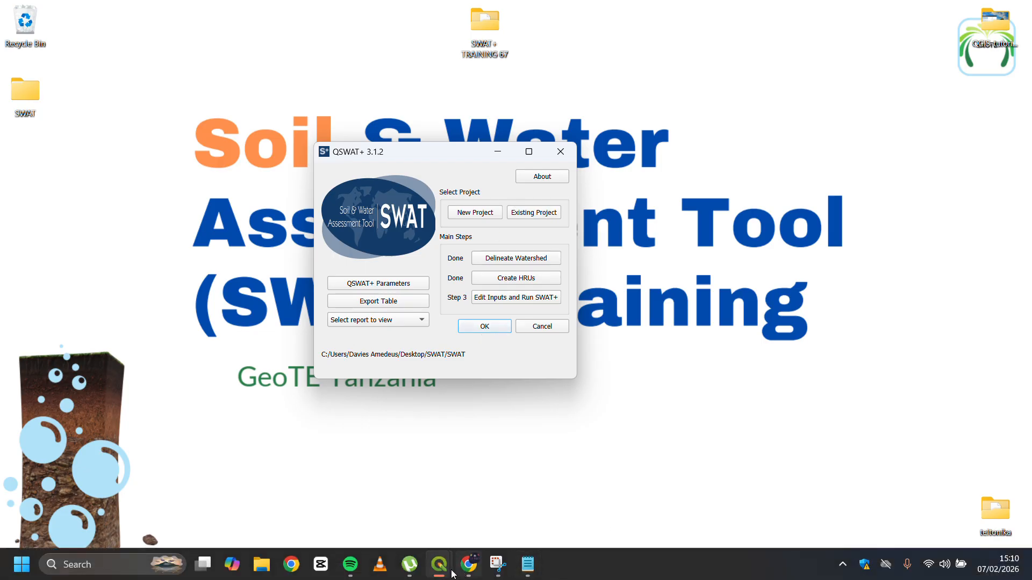
pyautogui.moveTo(439, 556)
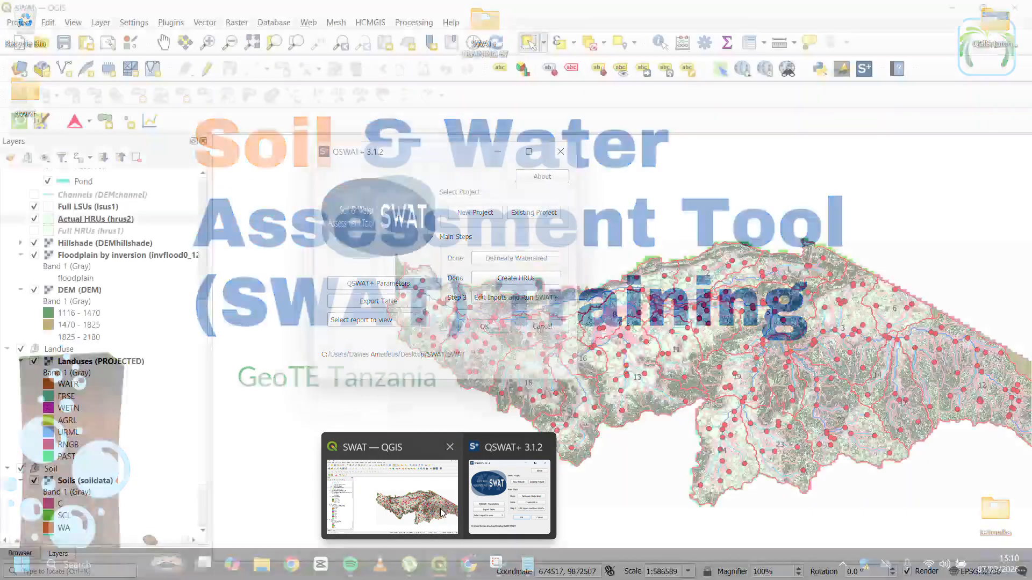
pyautogui.click(434, 498)
pyautogui.scroll(1, 500, 306)
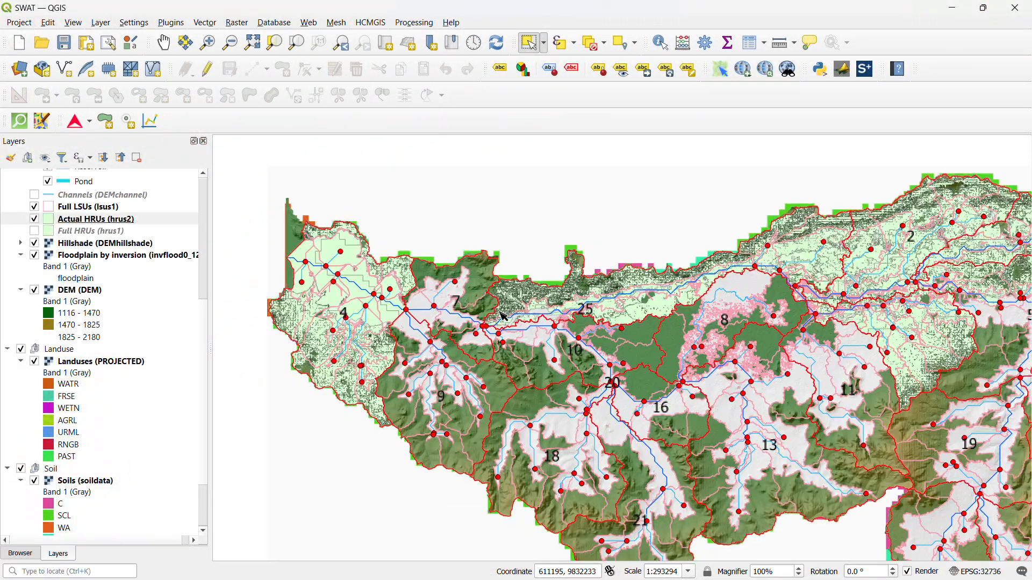
pyautogui.scroll(-1, 437, 334)
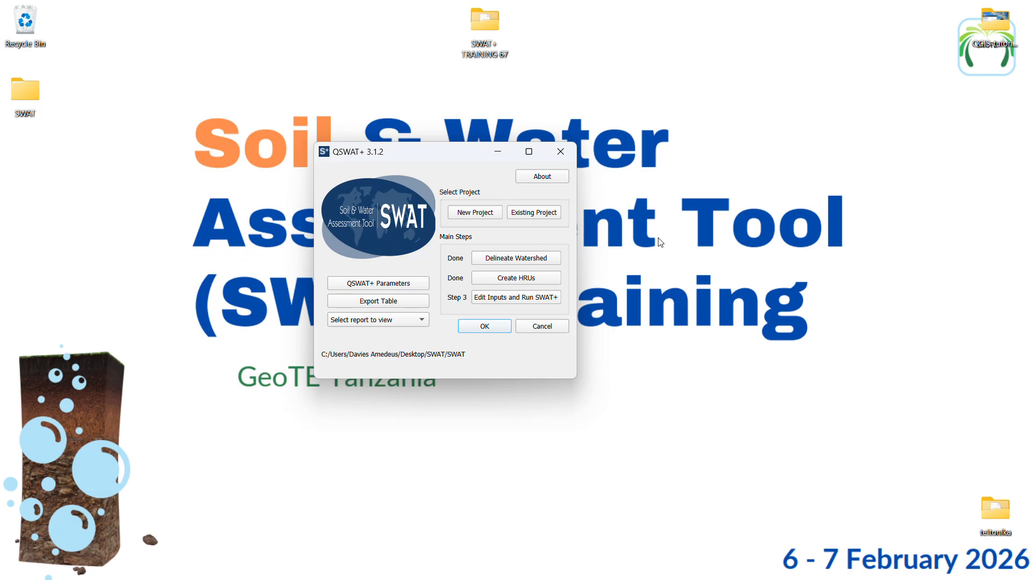
# Launch SWAT+ Editor from QSWAT+ with network access allowed and start the SWAT project with its location described as Tanzania
pyautogui.click(530, 299)
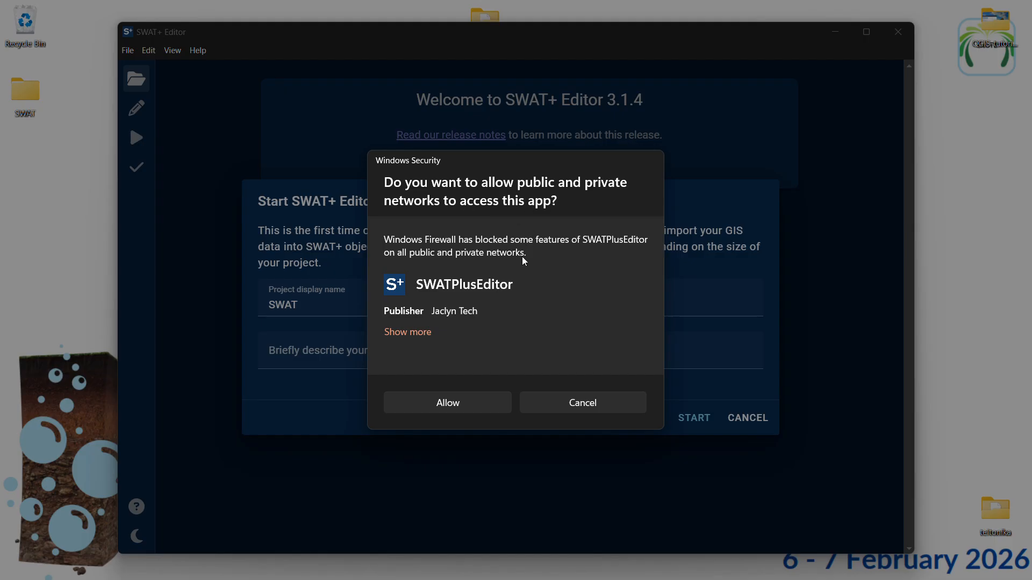
pyautogui.click(459, 404)
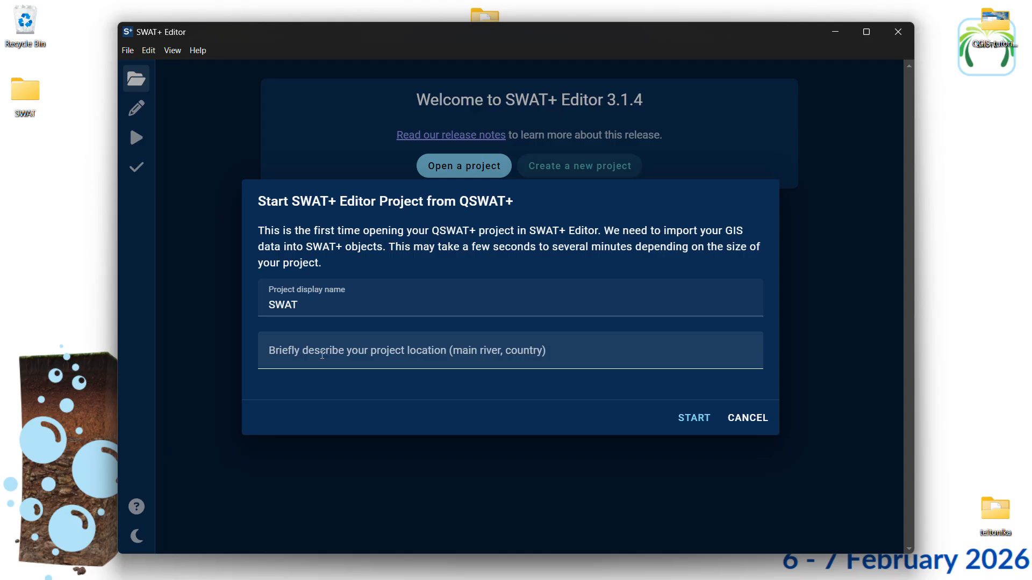
pyautogui.click(313, 308)
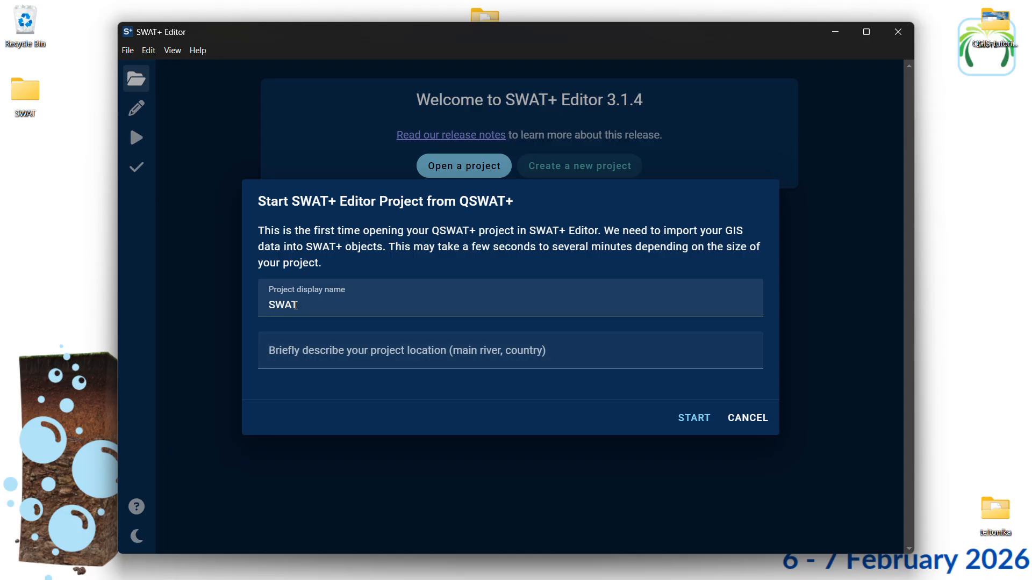
pyautogui.click(298, 353)
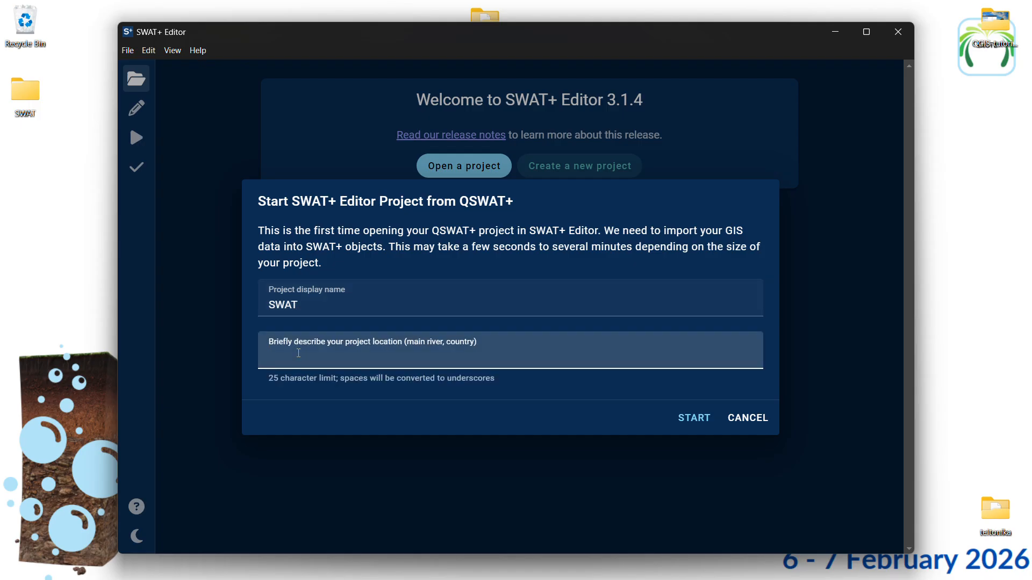
pyautogui.write('Tanzania')
pyautogui.click(693, 424)
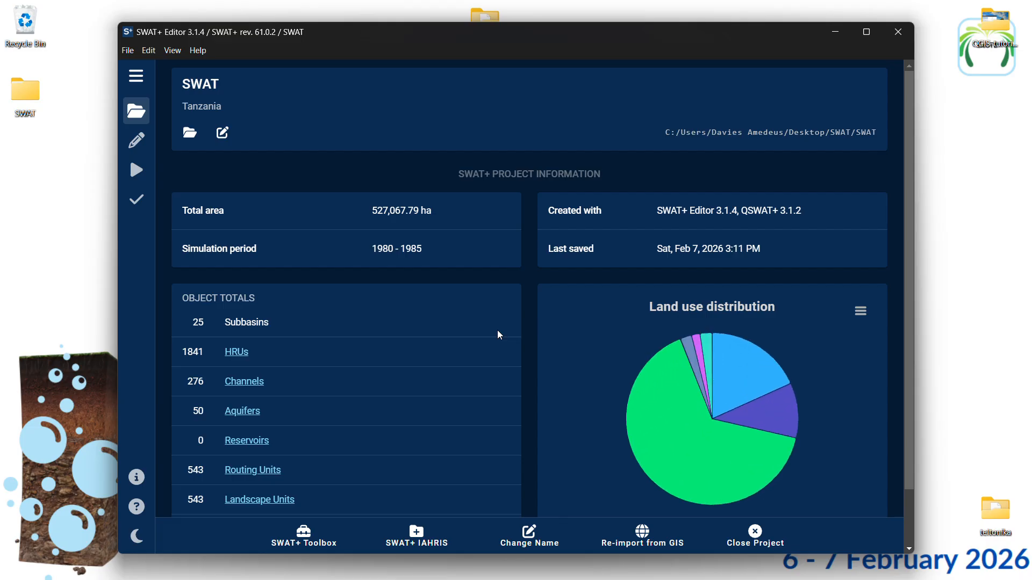
# Review the project information, object totals and land use distribution chart in SWAT+ Editor
pyautogui.scroll(-1, 509, 284)
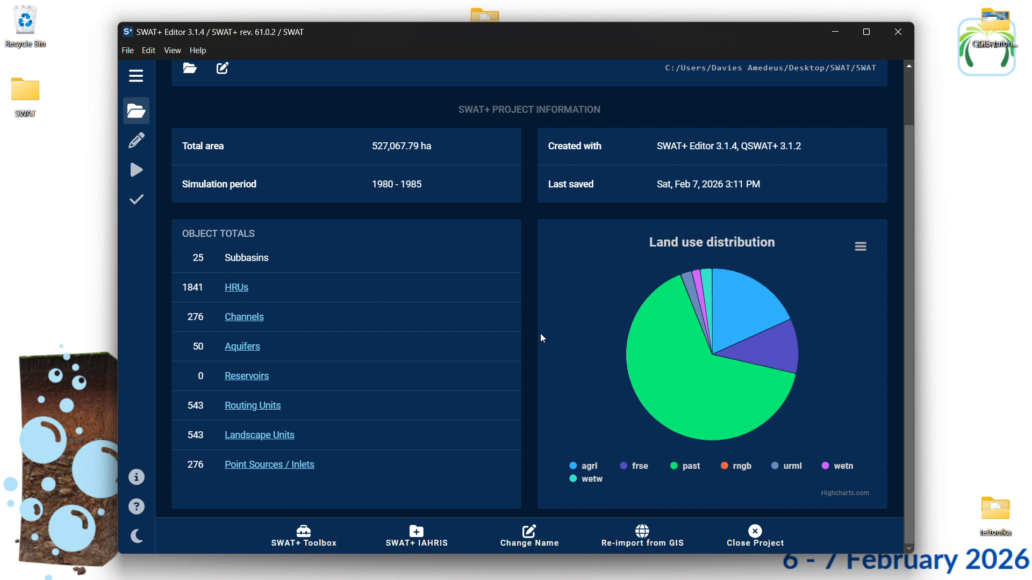
pyautogui.moveTo(669, 382)
pyautogui.moveTo(489, 579)
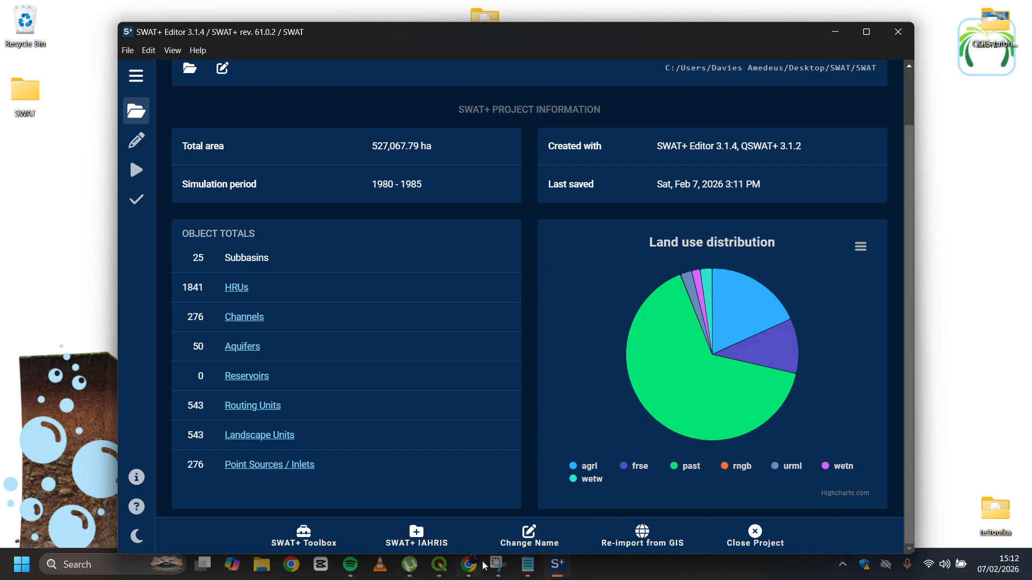
pyautogui.moveTo(439, 567)
pyautogui.moveTo(440, 522)
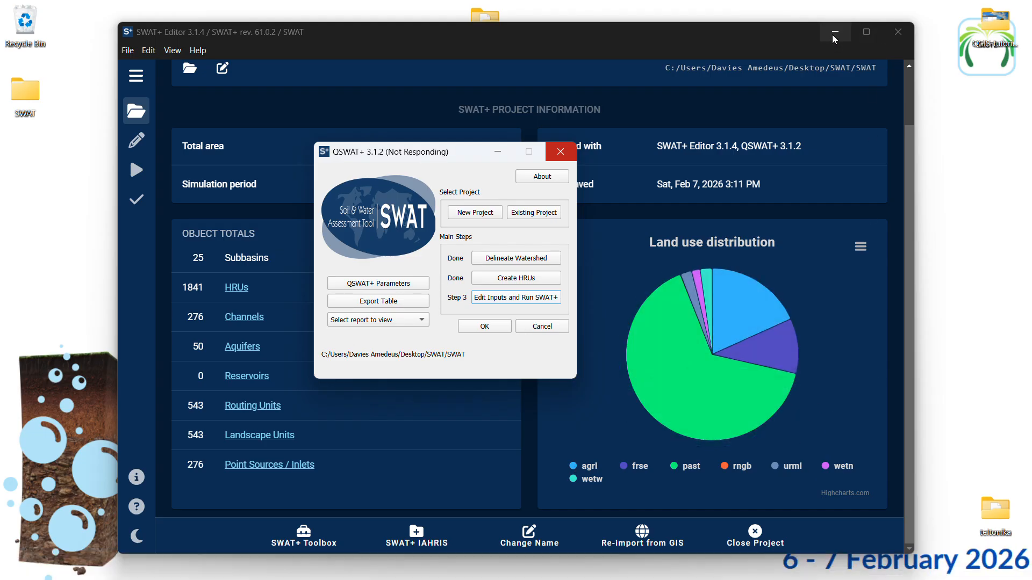
pyautogui.moveTo(711, 311)
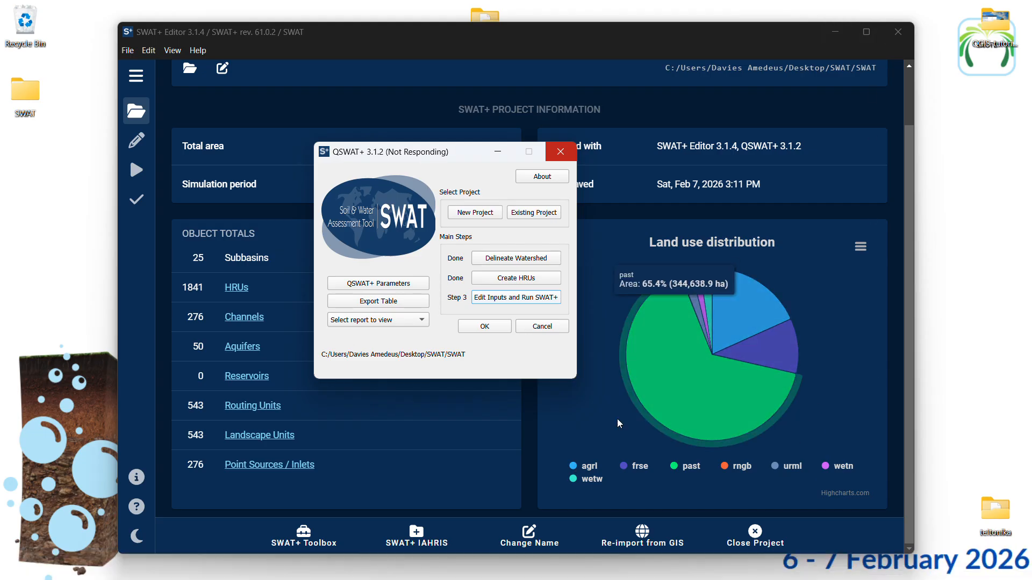
# Minimize SWAT+ Editor to check the QGIS map window, then return to the editor
pyautogui.click(834, 32)
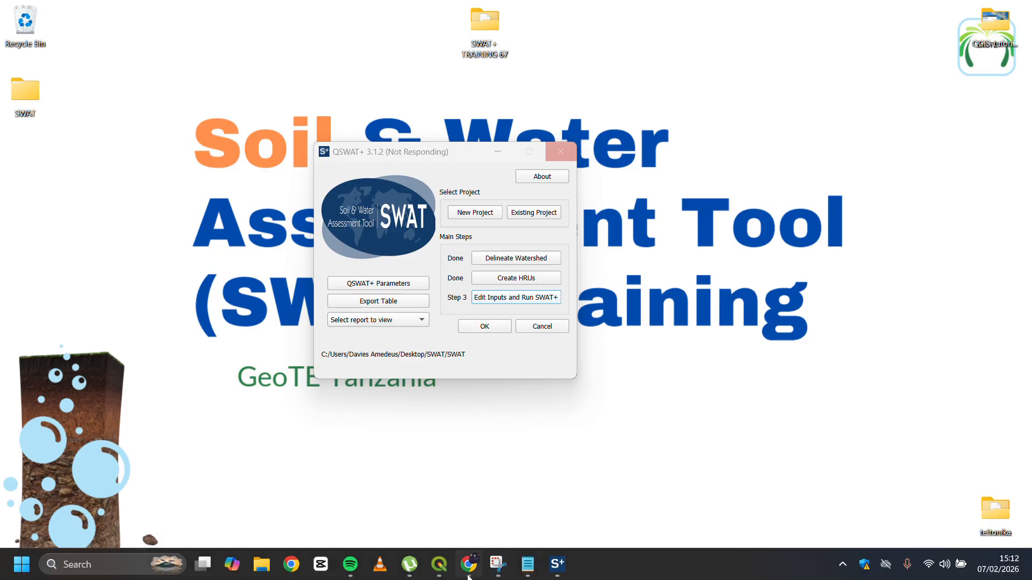
pyautogui.click(424, 522)
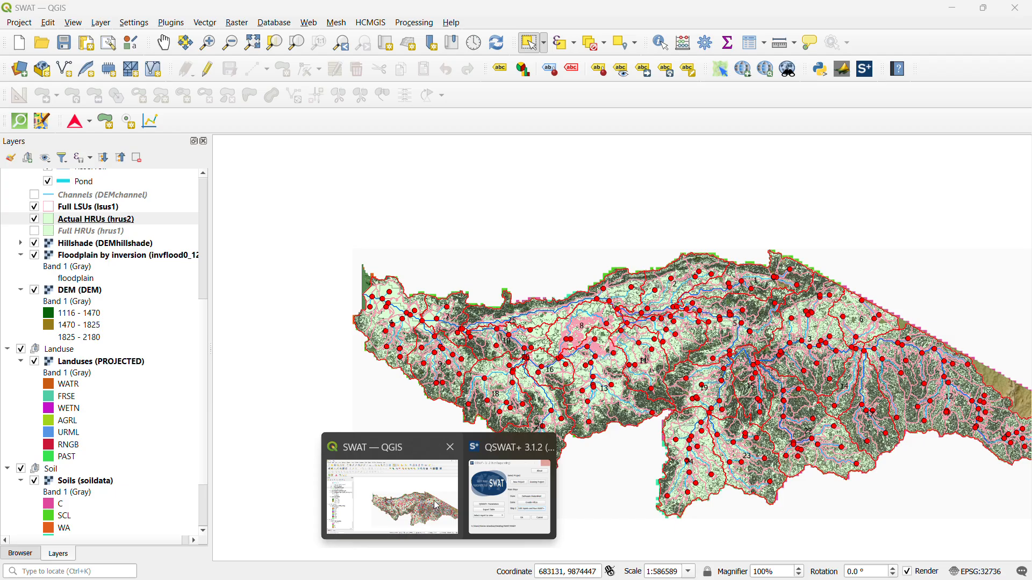
pyautogui.click(437, 505)
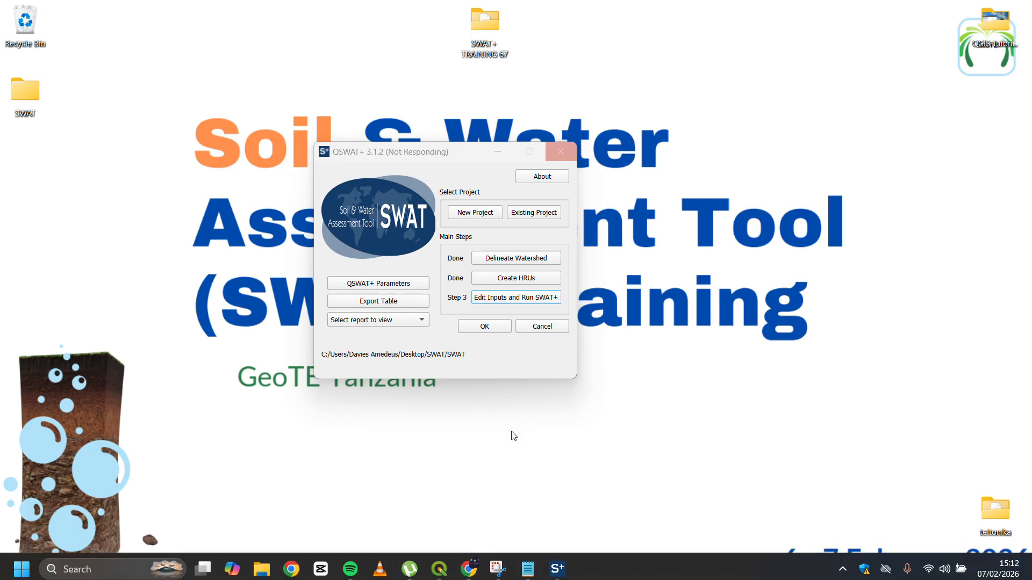
pyautogui.moveTo(559, 564)
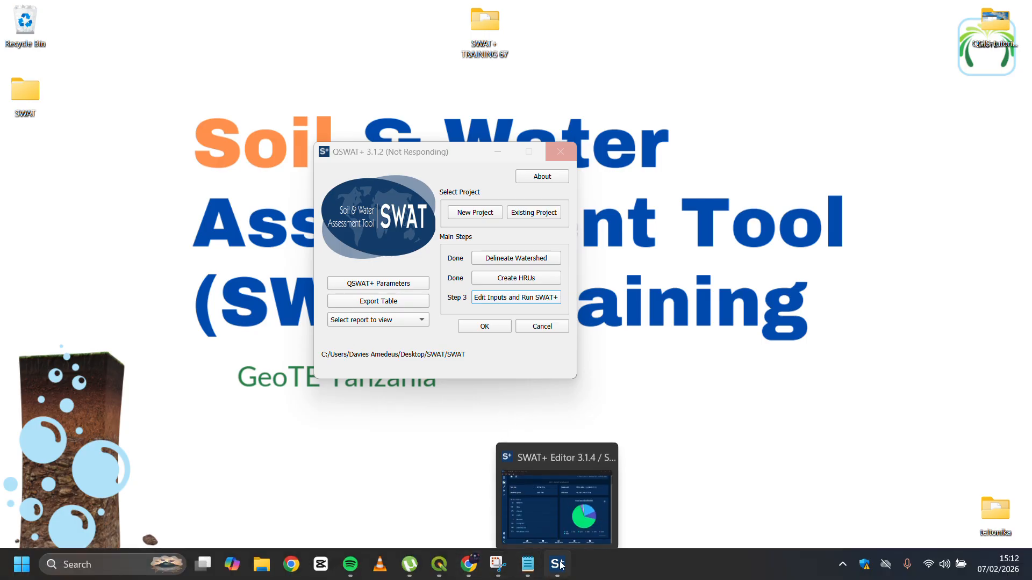
pyautogui.click(563, 514)
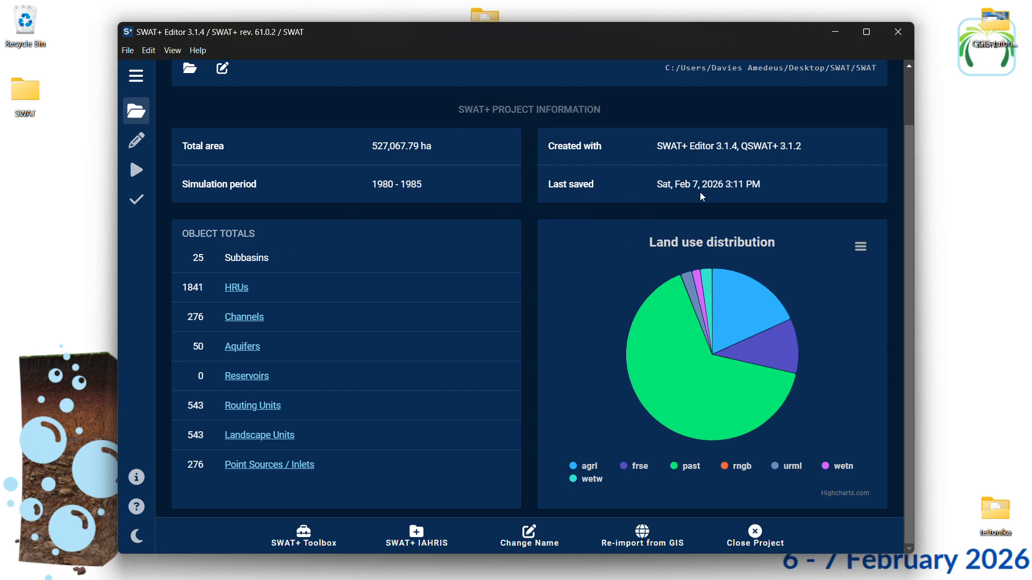
# Import weather generator data from the wgn_cfsr_world table of swatplus_wgn.sqlite, without observed weather data, and review the weather stations
pyautogui.click(137, 141)
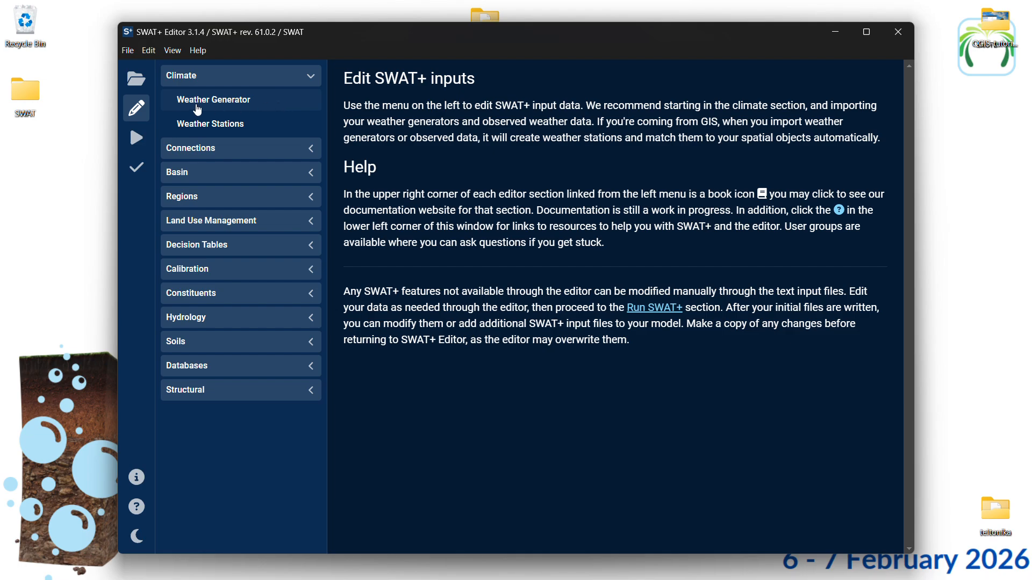
pyautogui.click(248, 105)
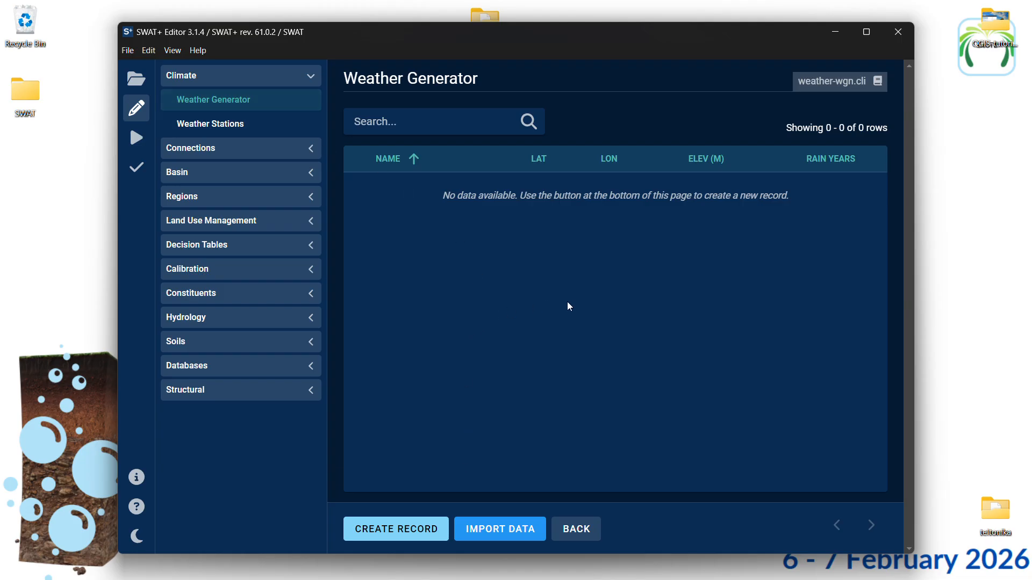
pyautogui.click(495, 532)
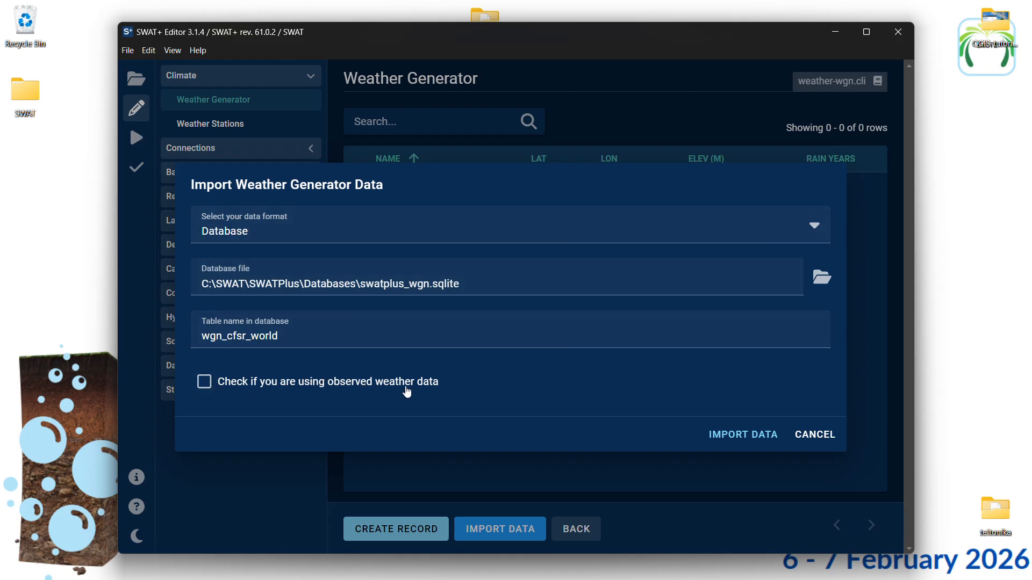
pyautogui.click(720, 436)
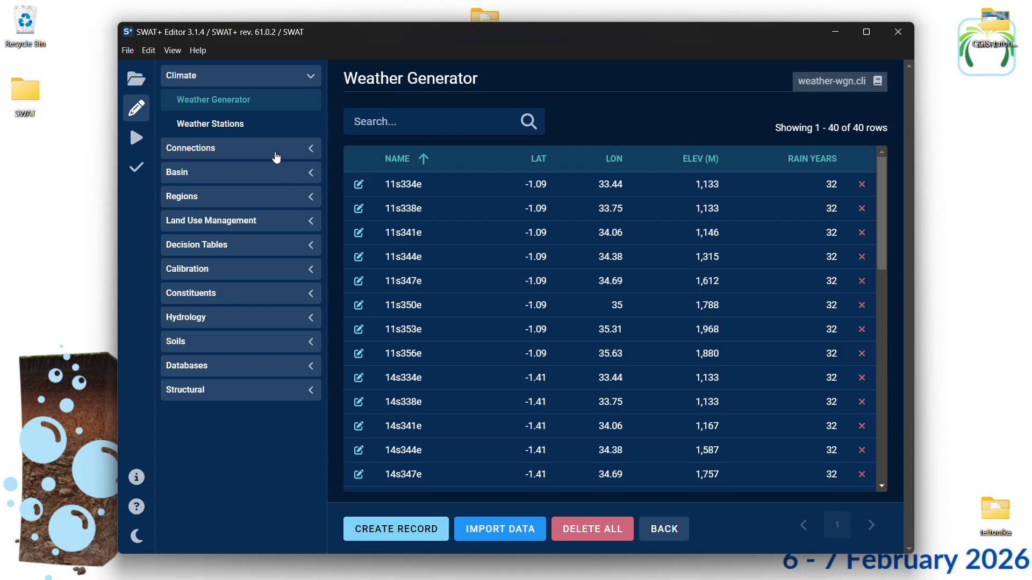
pyautogui.click(261, 133)
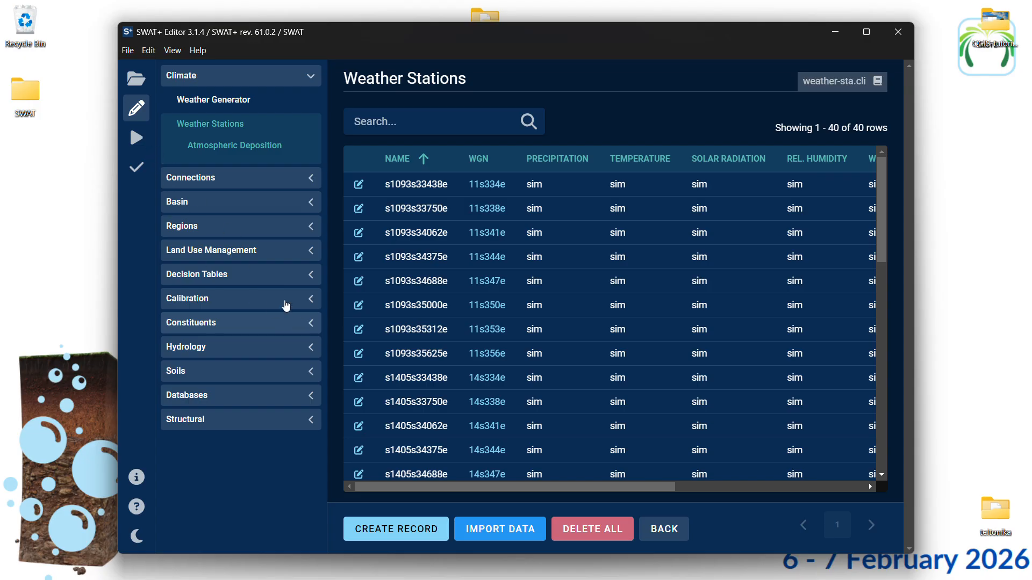
pyautogui.click(310, 315)
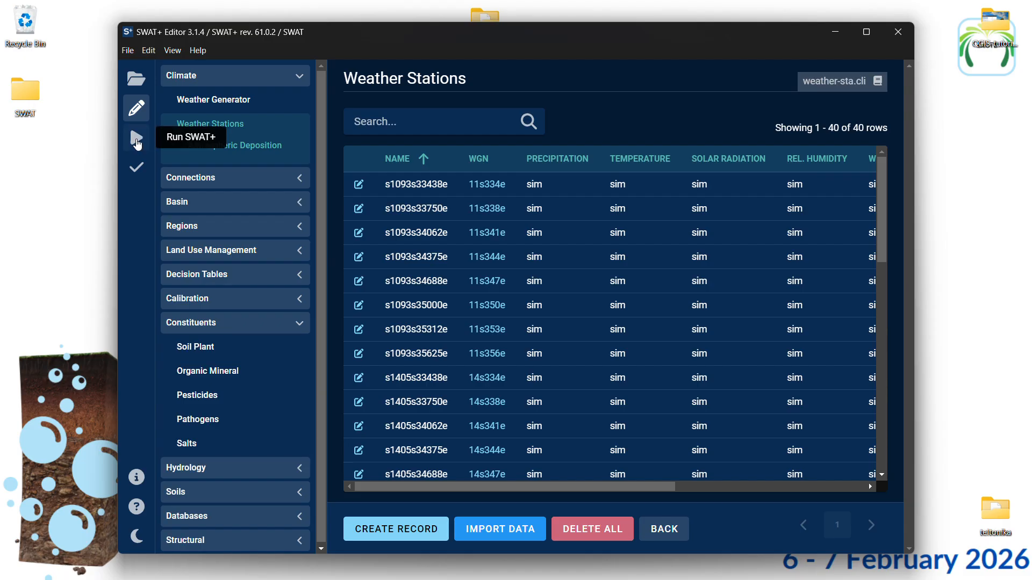
# In the Run SWAT+ simulation settings, set the starting date of the simulation to 1 January 1990
pyautogui.click(137, 142)
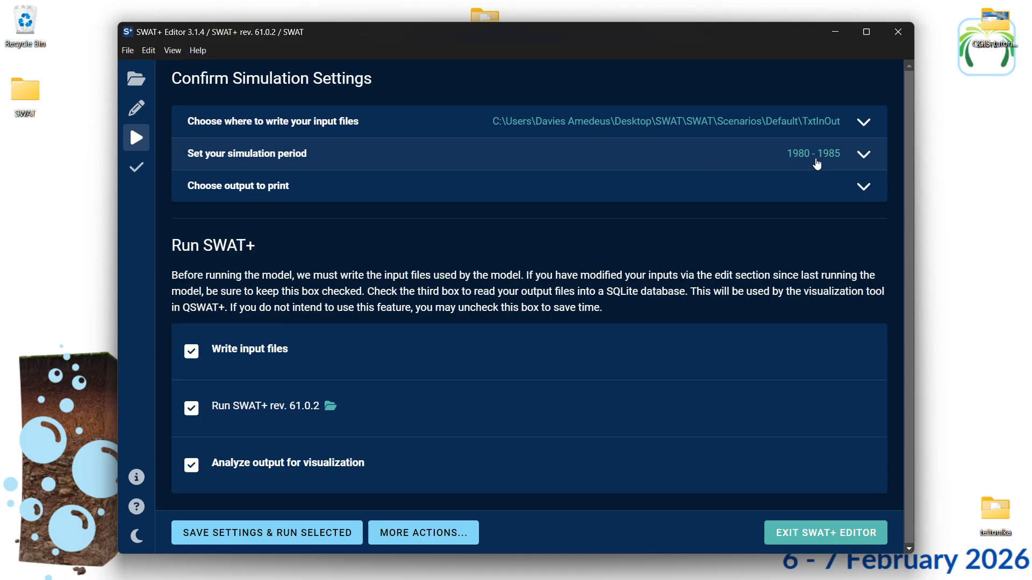
pyautogui.click(863, 156)
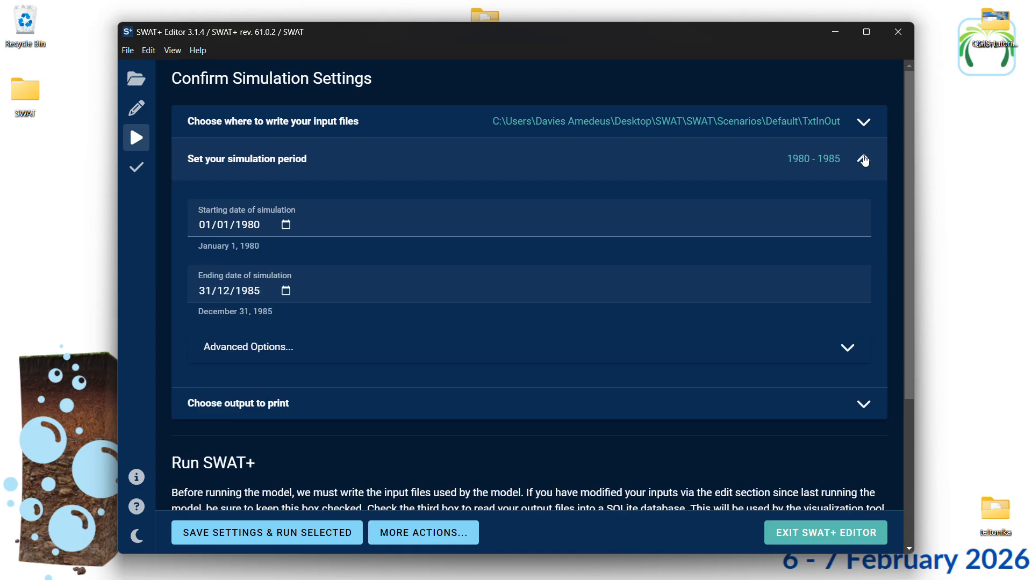
pyautogui.click(283, 232)
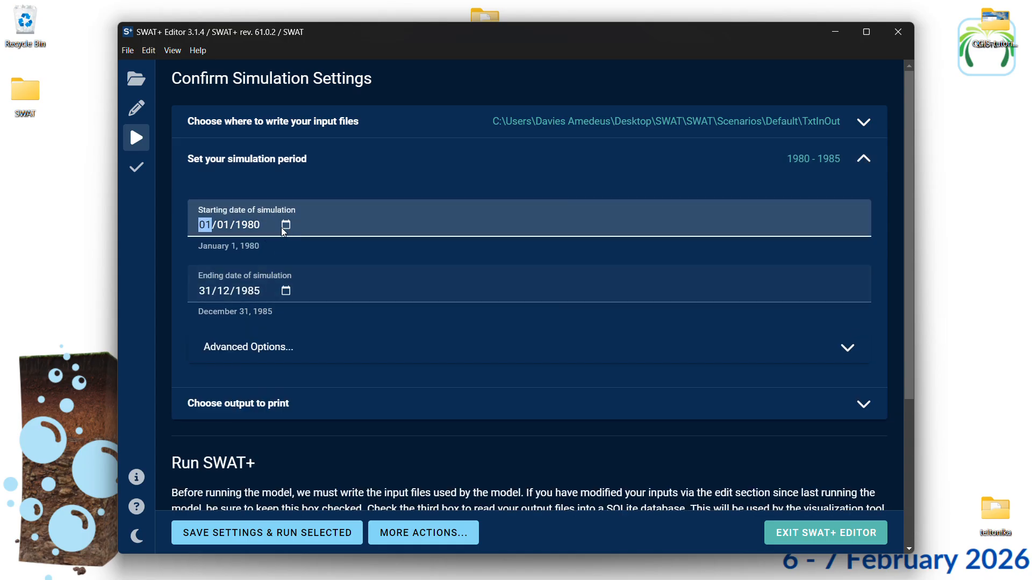
pyautogui.click(270, 231)
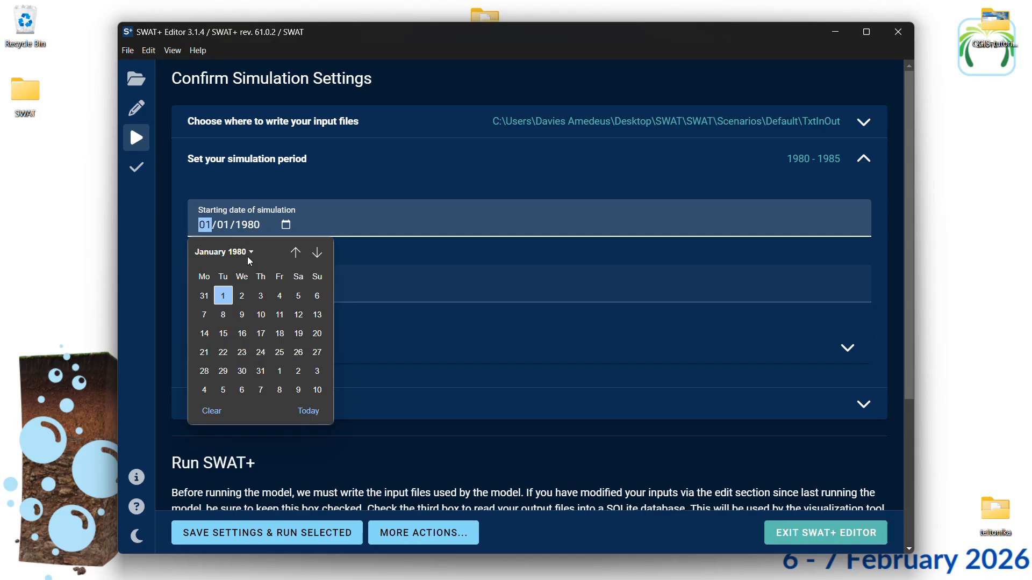
pyautogui.click(249, 252)
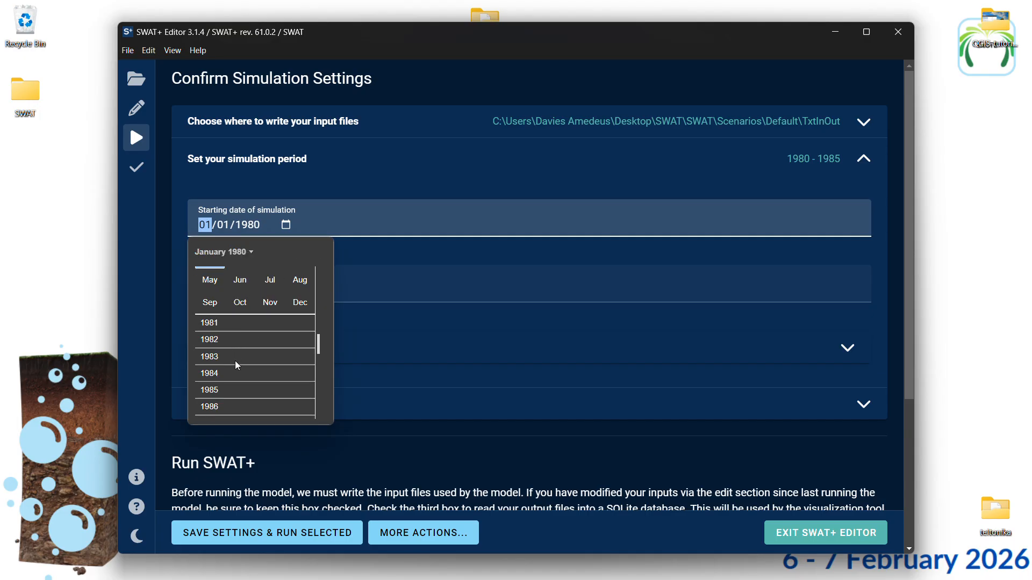
pyautogui.scroll(-1, 250, 347)
pyautogui.scroll(-1, 229, 359)
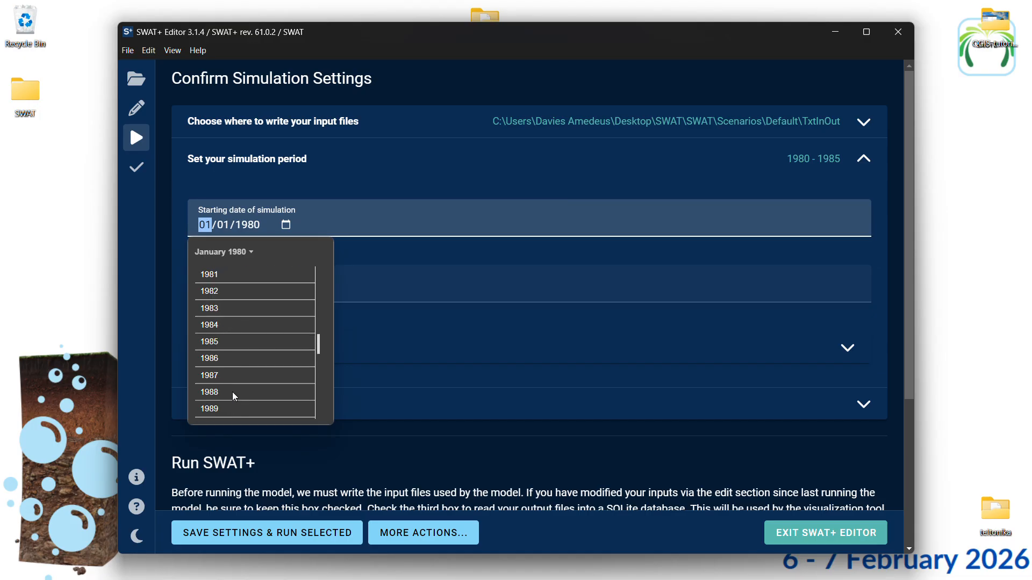
pyautogui.scroll(-2, 218, 408)
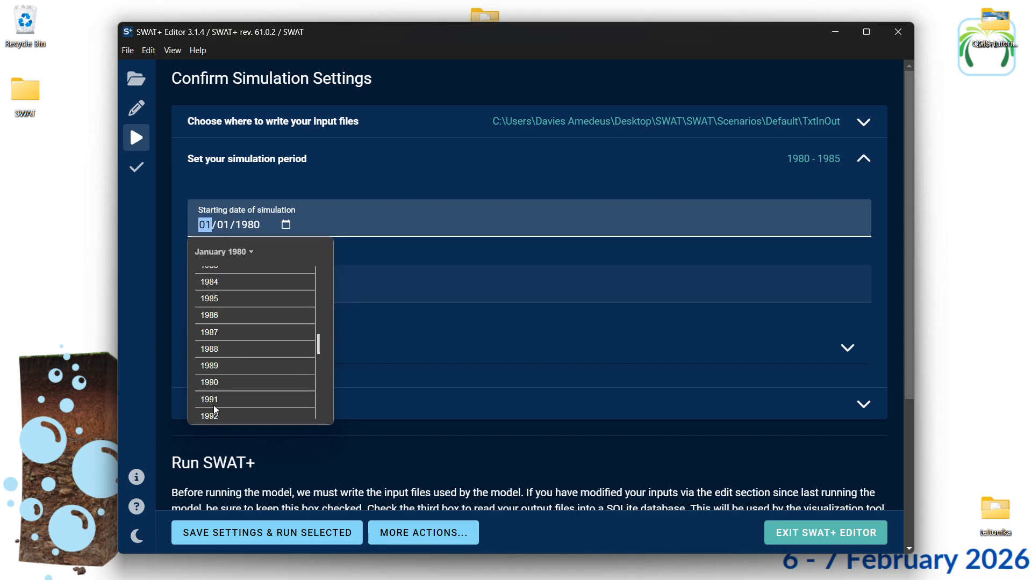
pyautogui.click(218, 382)
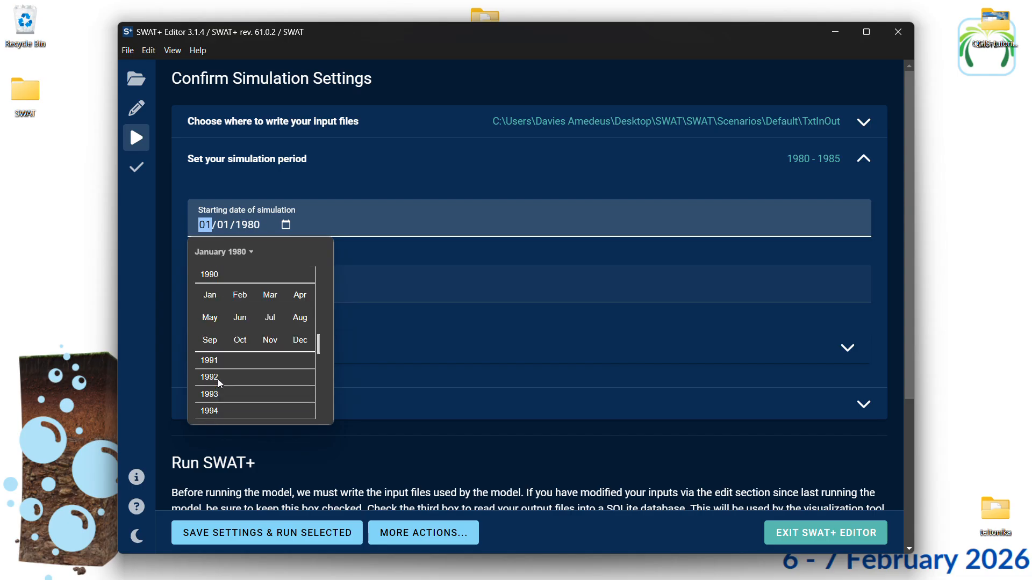
pyautogui.click(213, 303)
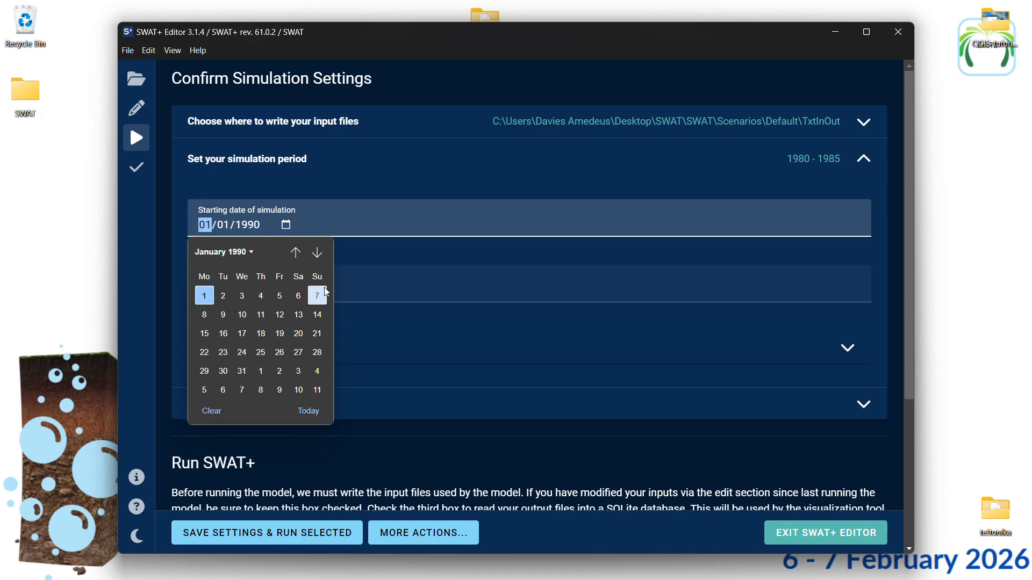
pyautogui.click(206, 298)
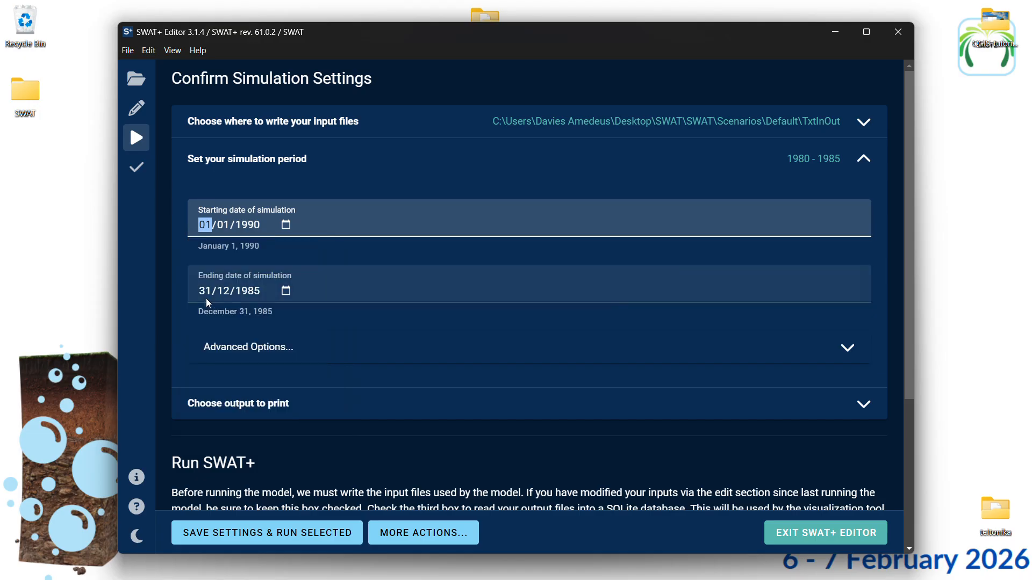
# Set the ending date of the simulation to 1 January 1996
pyautogui.click(255, 293)
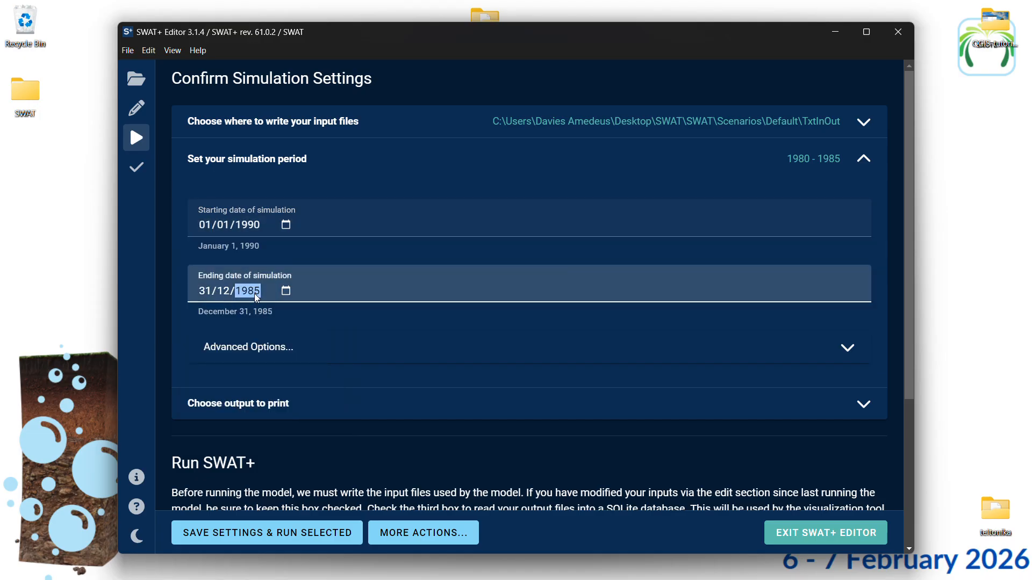
pyautogui.click(286, 293)
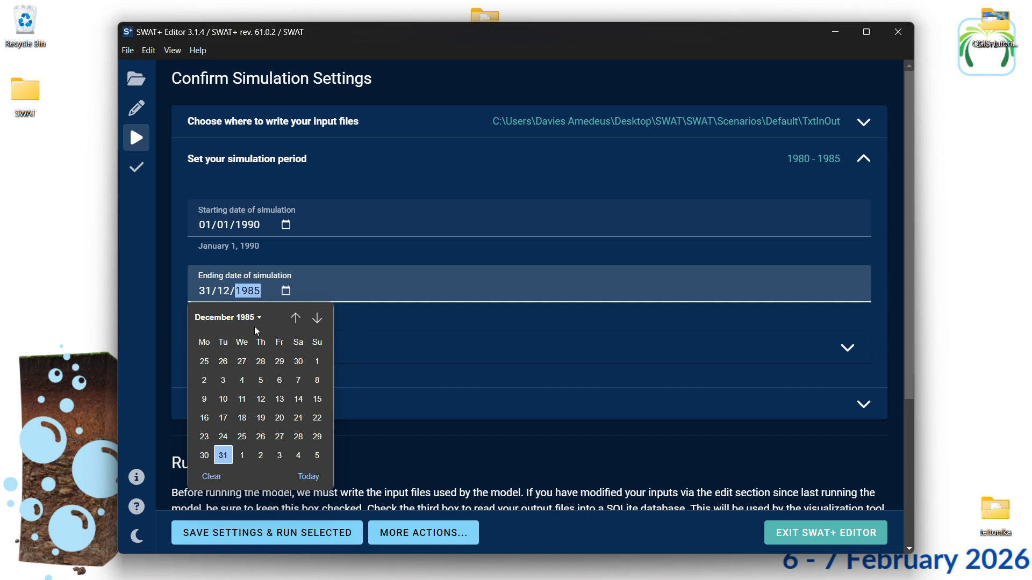
pyautogui.scroll(-2, 257, 395)
pyautogui.scroll(-3, 258, 395)
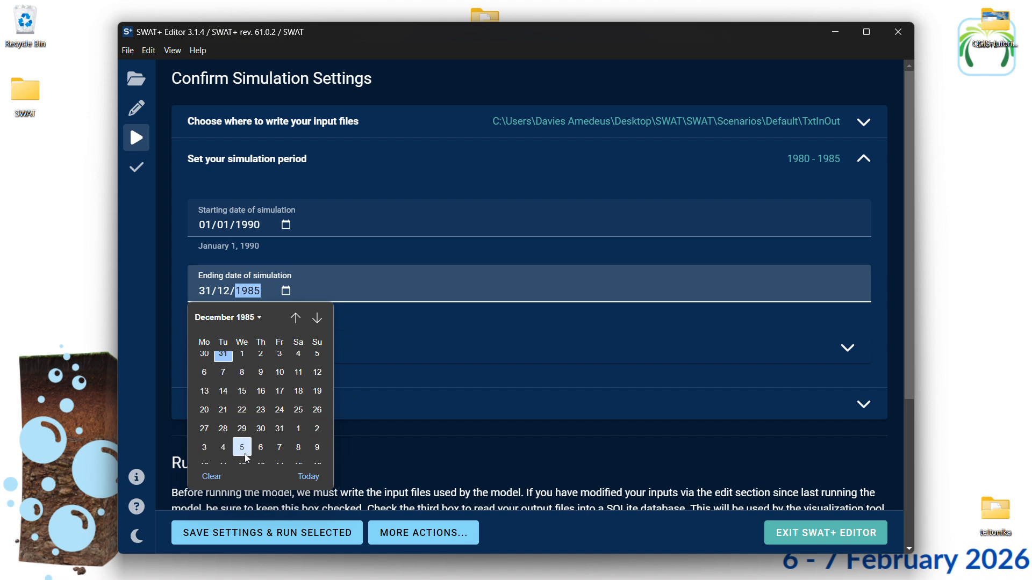
pyautogui.click(254, 321)
pyautogui.scroll(-5, 247, 452)
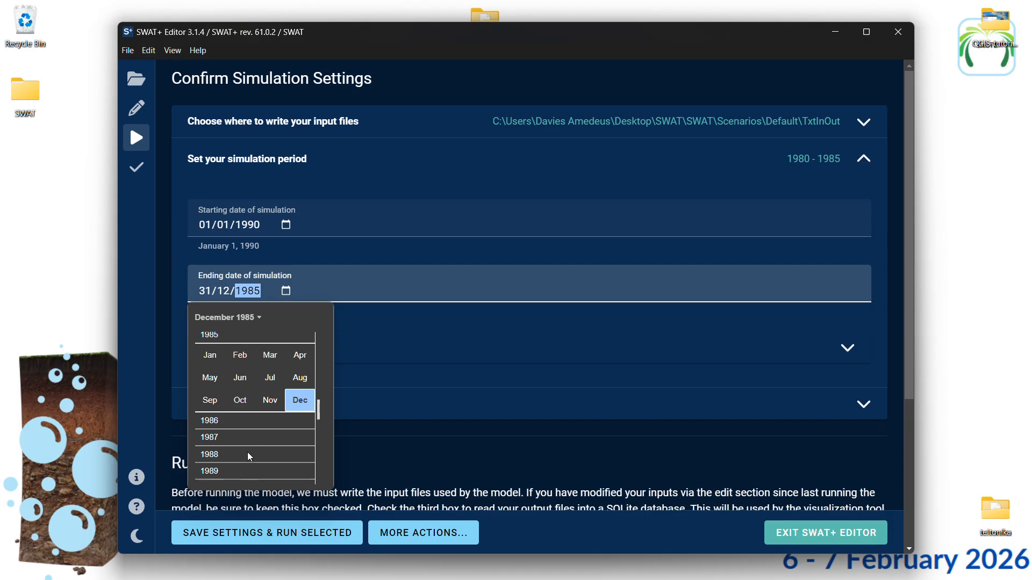
pyautogui.scroll(-3, 248, 454)
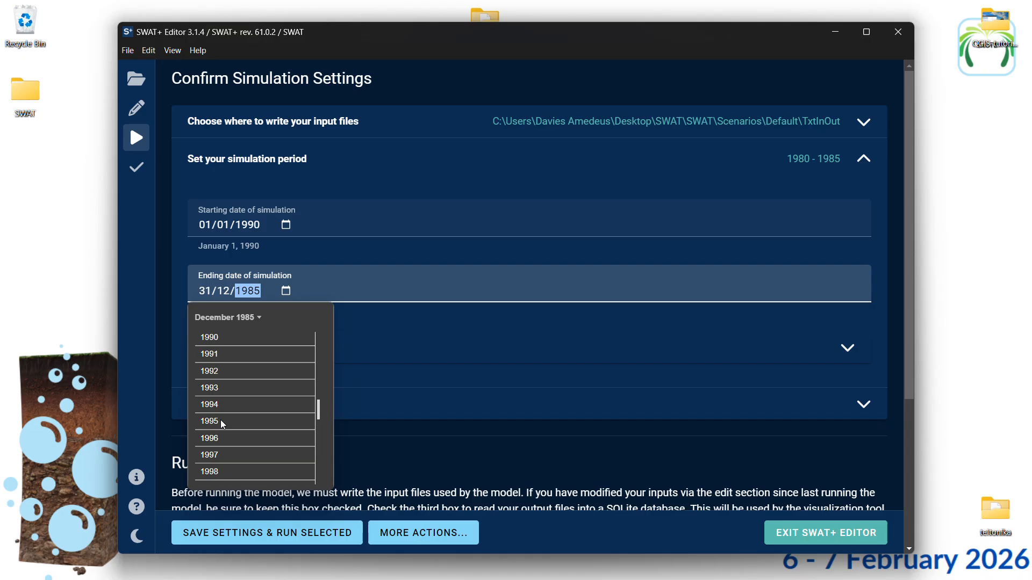
pyautogui.scroll(-1, 221, 437)
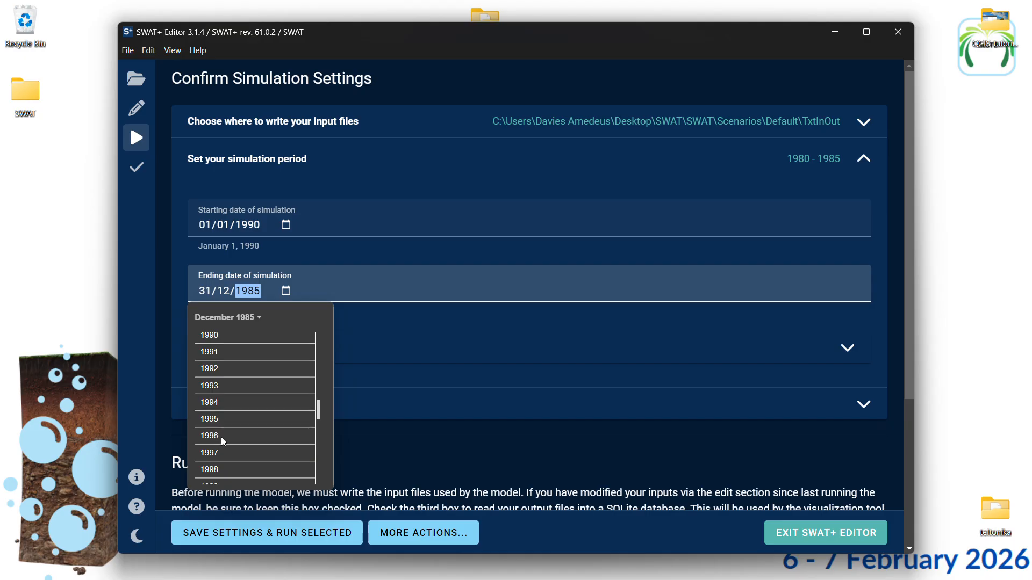
pyautogui.click(215, 437)
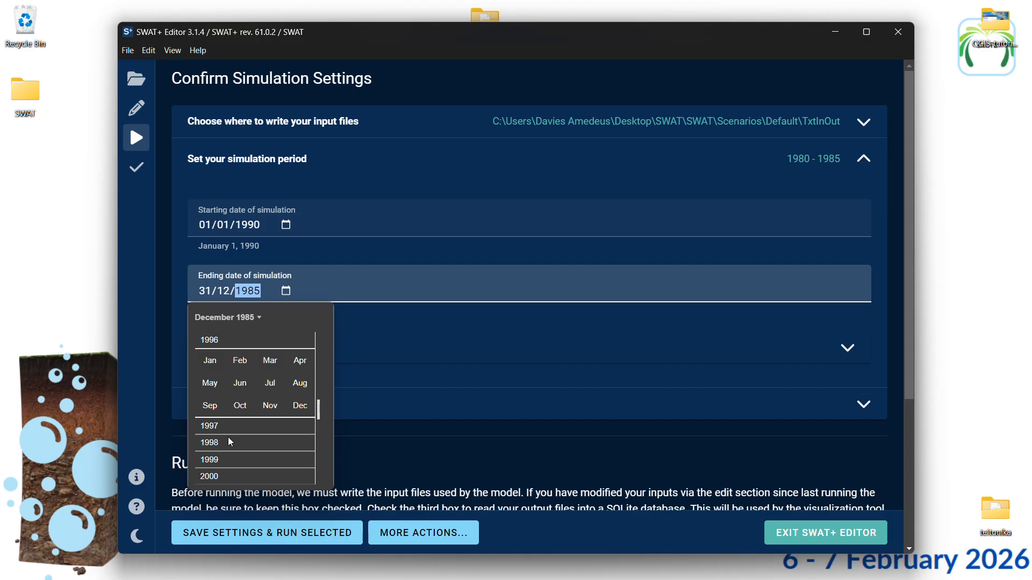
pyautogui.click(215, 365)
pyautogui.click(210, 365)
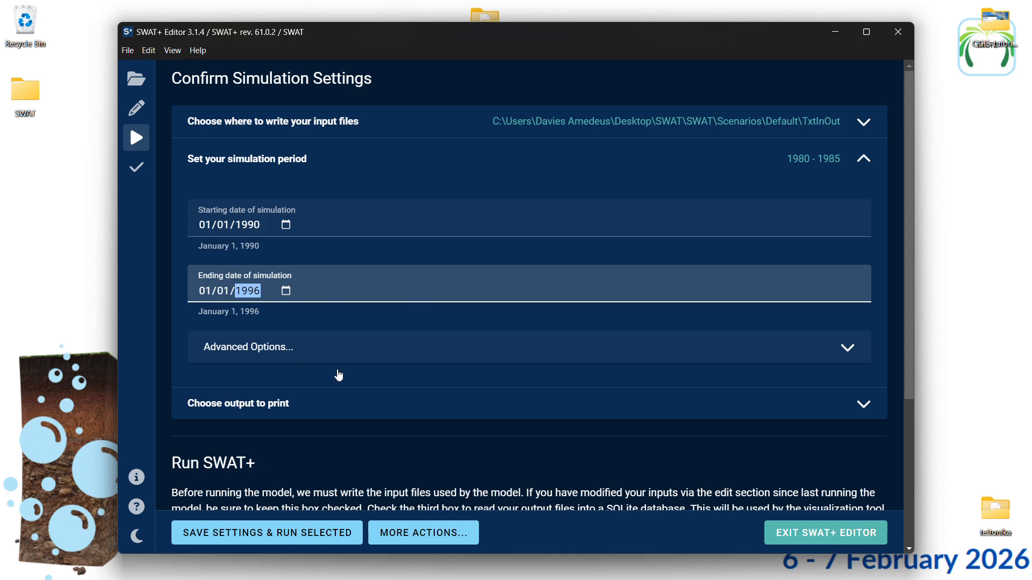
# In the output print settings, enable daily and monthly output for the Channel model component
pyautogui.scroll(-3, 402, 372)
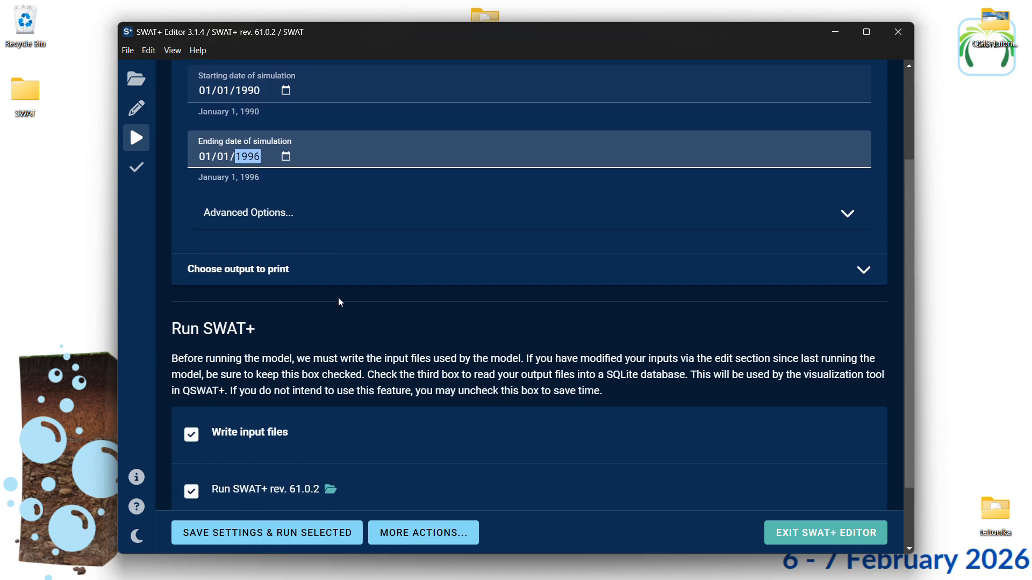
pyautogui.click(436, 271)
pyautogui.click(422, 281)
pyautogui.scroll(-4, 421, 280)
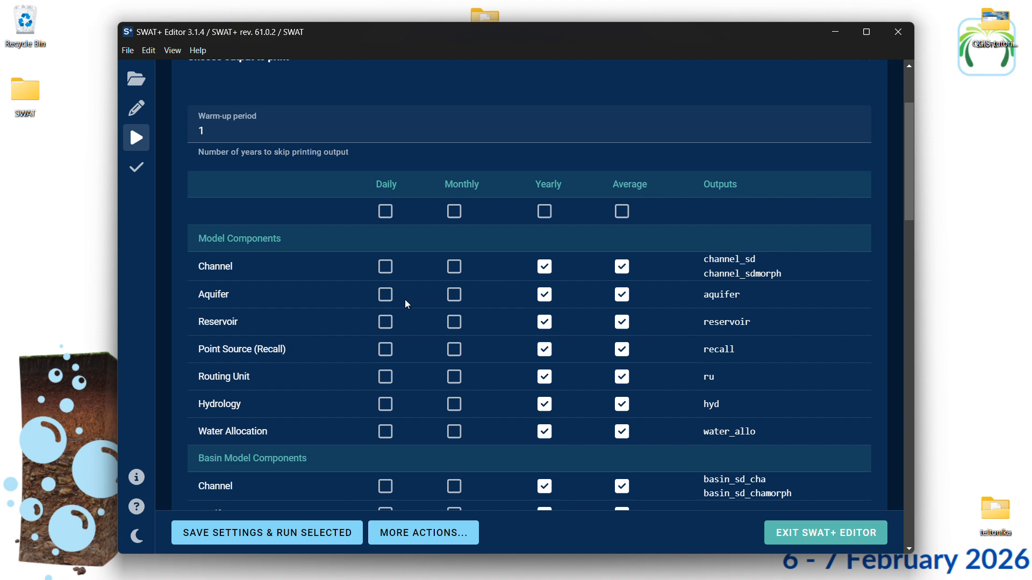
pyautogui.scroll(-2, 364, 322)
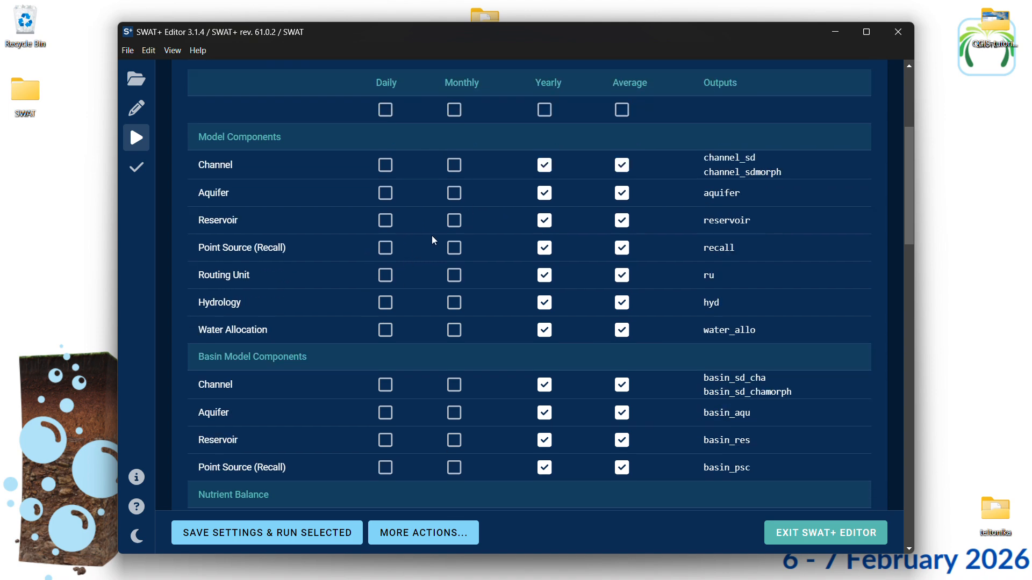
pyautogui.scroll(-1, 411, 272)
pyautogui.scroll(4, 423, 254)
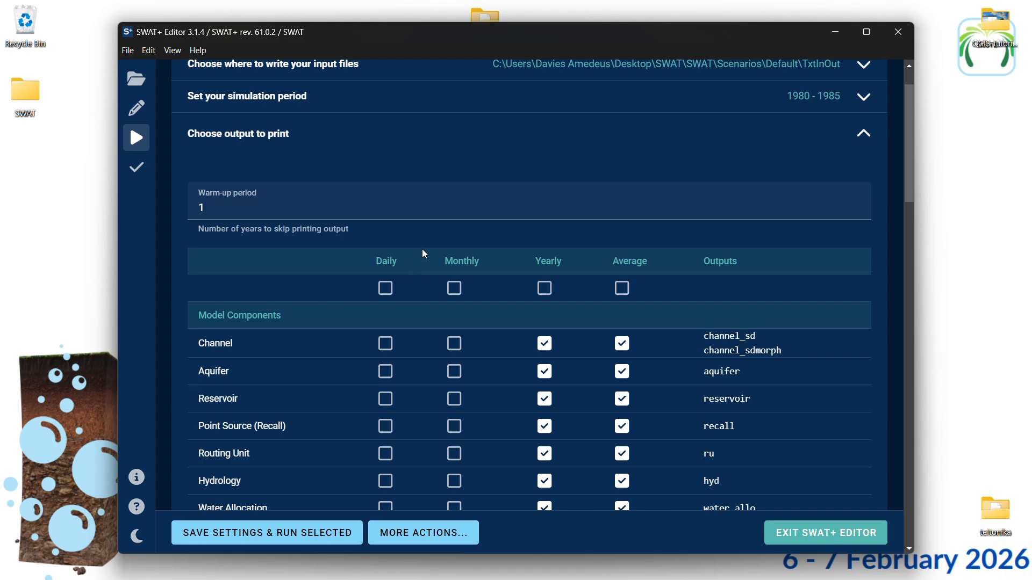
pyautogui.click(387, 349)
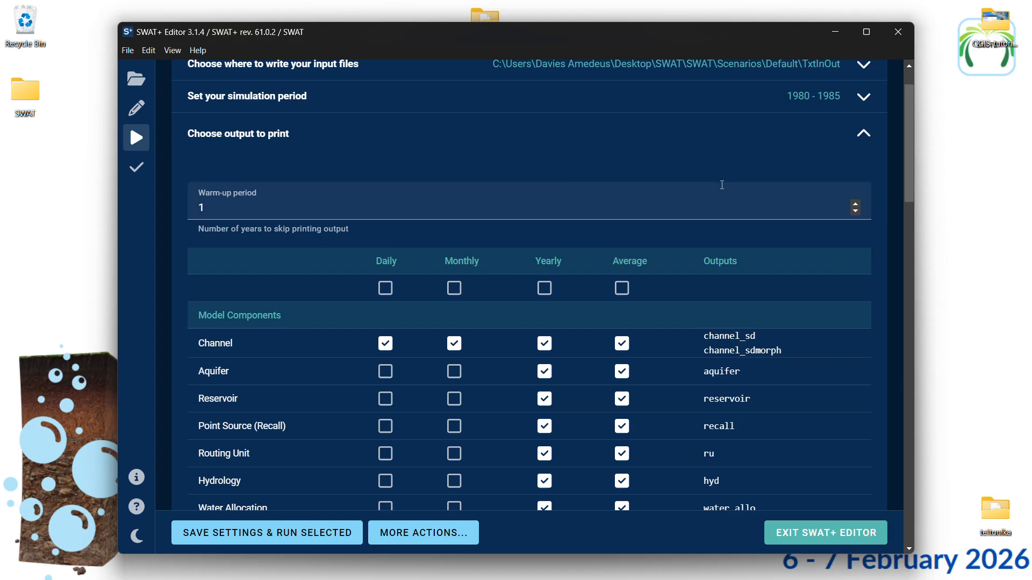
pyautogui.click(862, 135)
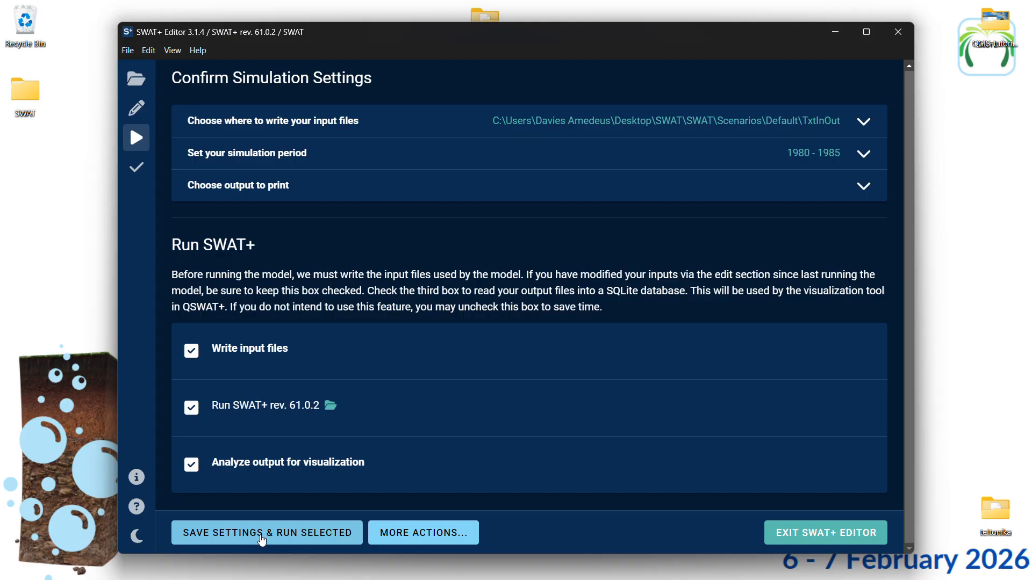
# Save the settings and run writing input files, SWAT+ rev. 61.0.2 and output analysis for visualization, then run SWAT+ Check
pyautogui.click(261, 537)
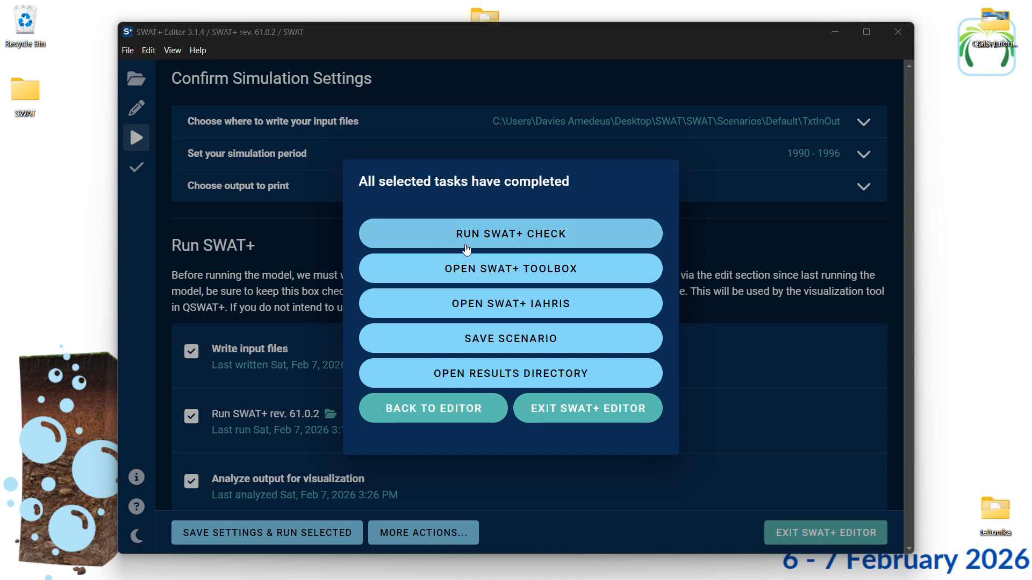
pyautogui.click(520, 238)
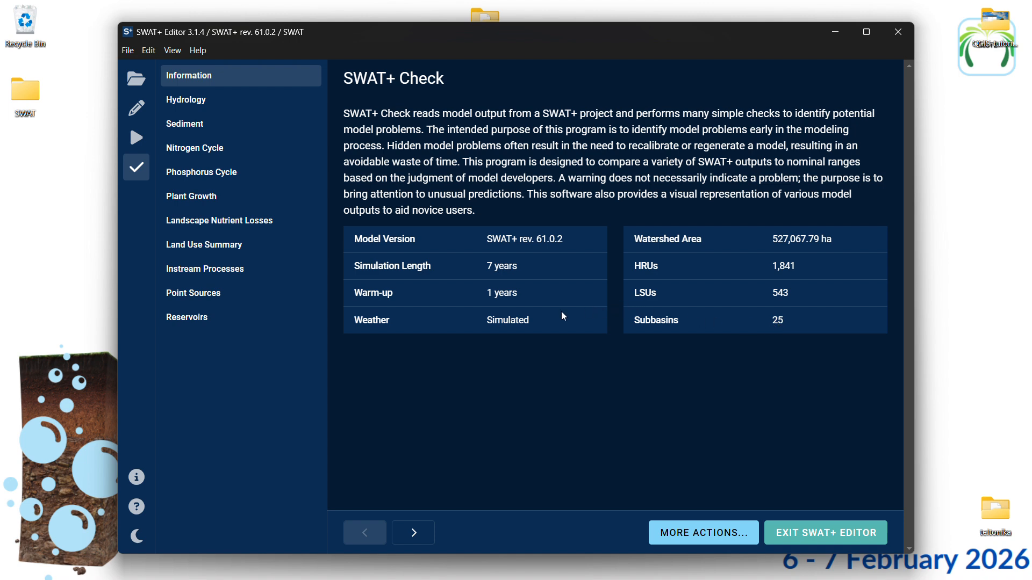
# Review the hydrology, sediment, nitrogen cycle and phosphorus cycle results in SWAT+ Check, including the hydrology messages and water balance diagram
pyautogui.click(216, 109)
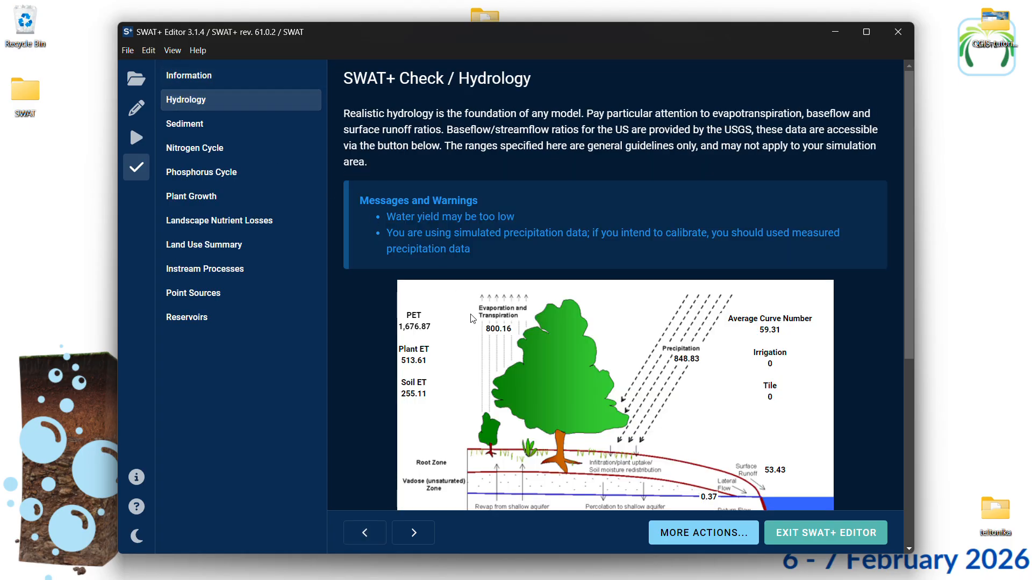
pyautogui.scroll(-1, 482, 288)
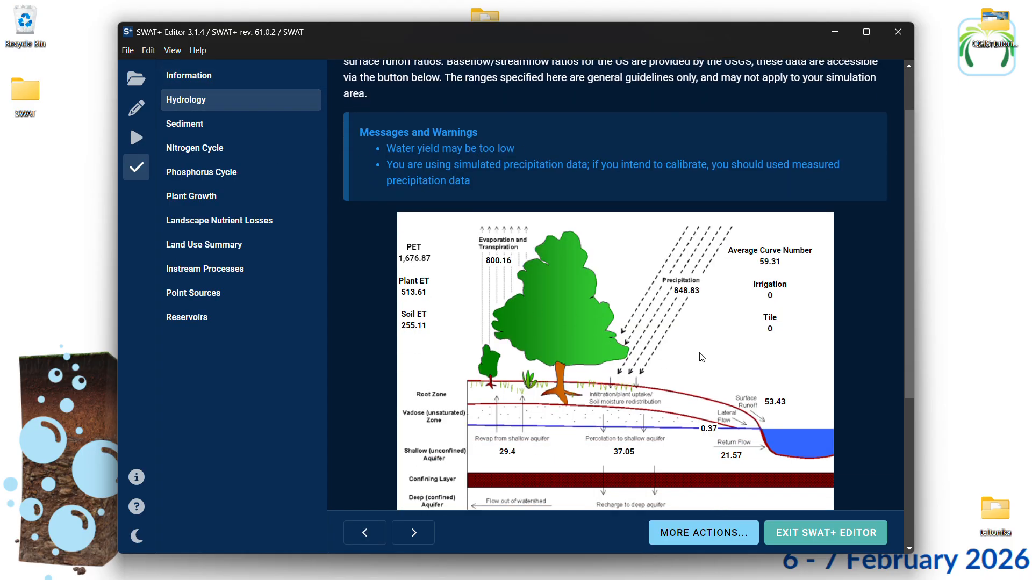
pyautogui.scroll(-1, 645, 336)
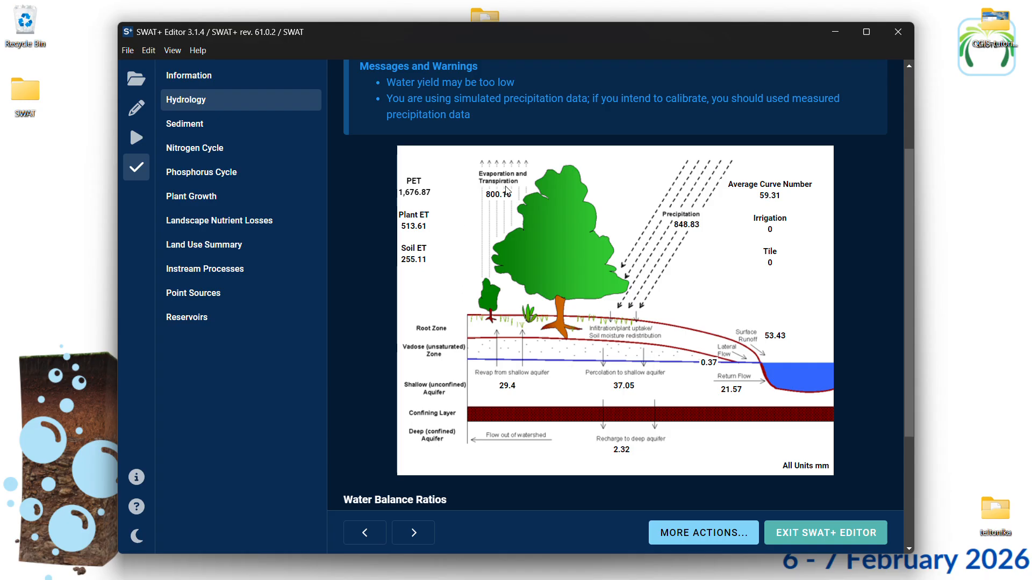
pyautogui.scroll(1, 522, 231)
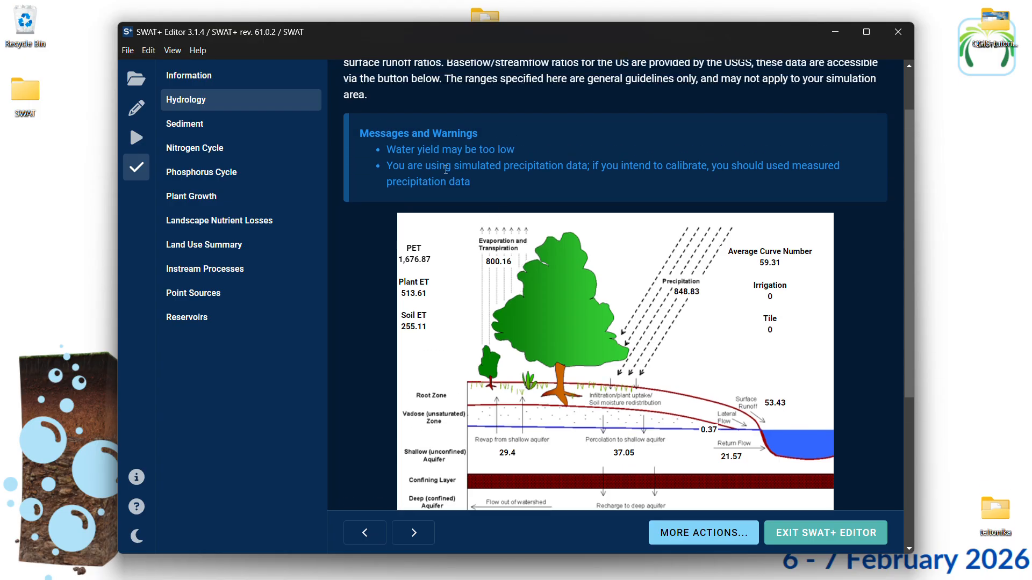
pyautogui.scroll(1, 432, 141)
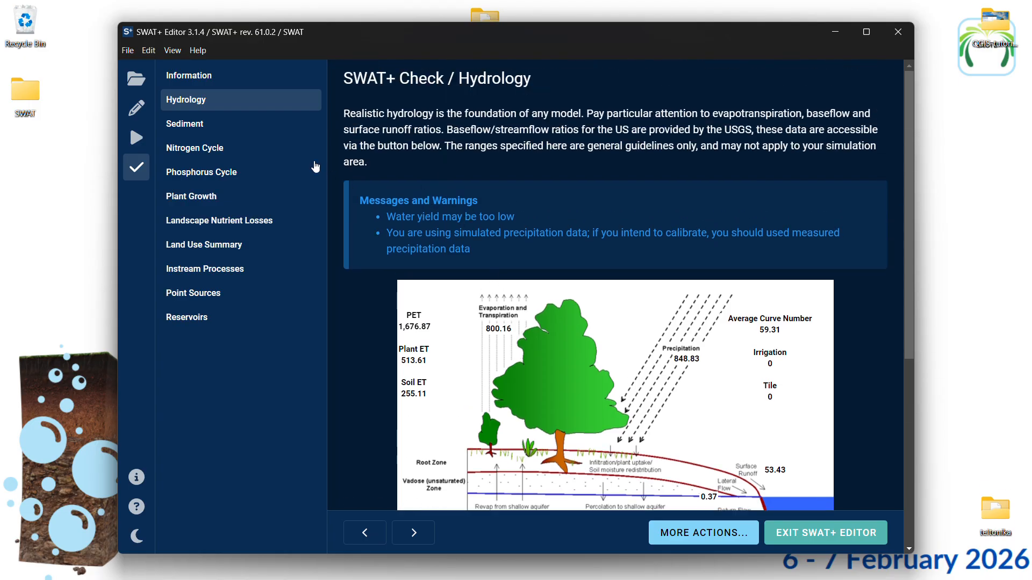
pyautogui.click(223, 124)
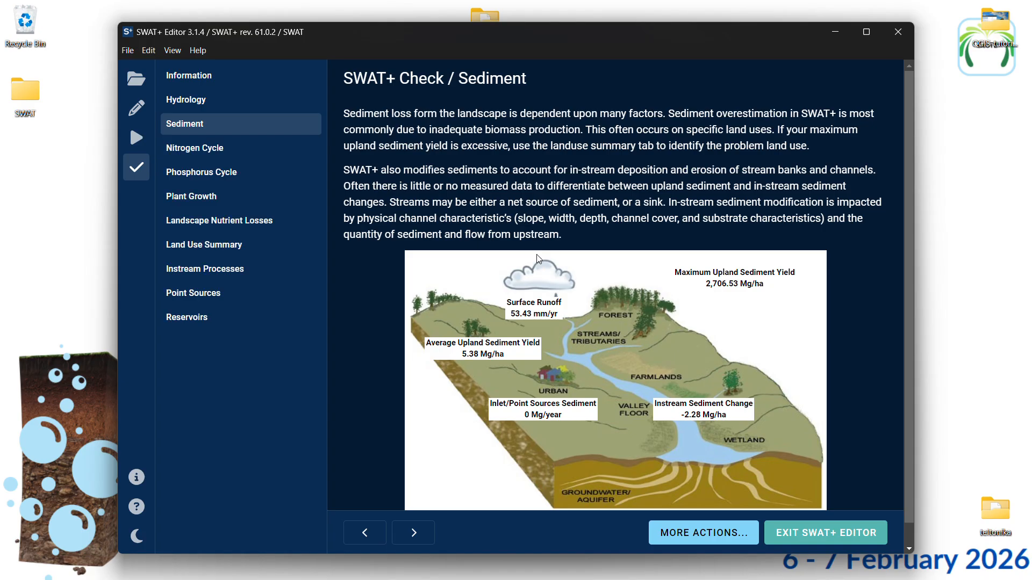
pyautogui.click(231, 160)
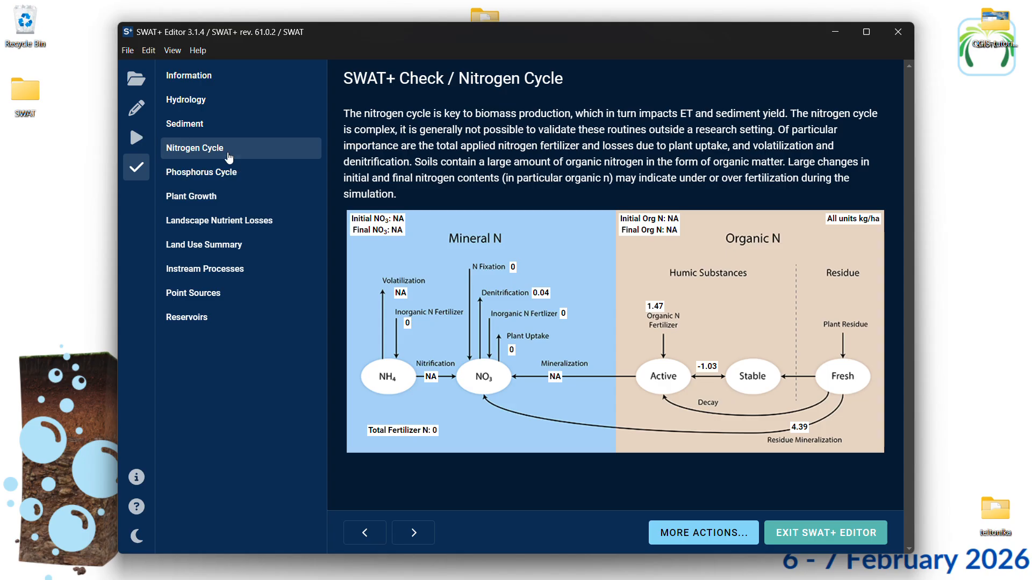
pyautogui.click(228, 172)
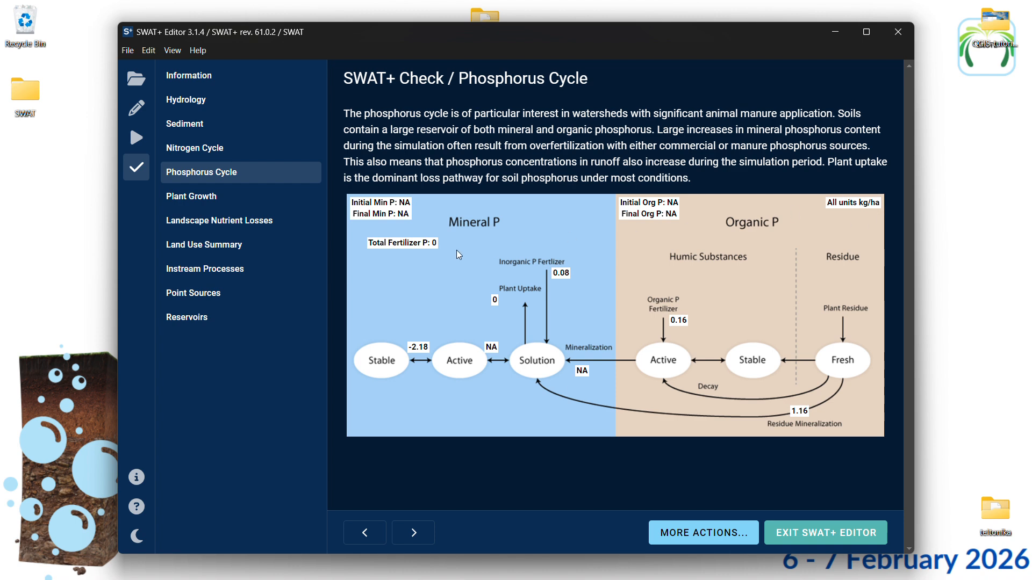
# Review the SWAT+ Check pages for plant growth, landscape nutrient losses, land use summary, instream processes, point sources and reservoirs
pyautogui.click(261, 198)
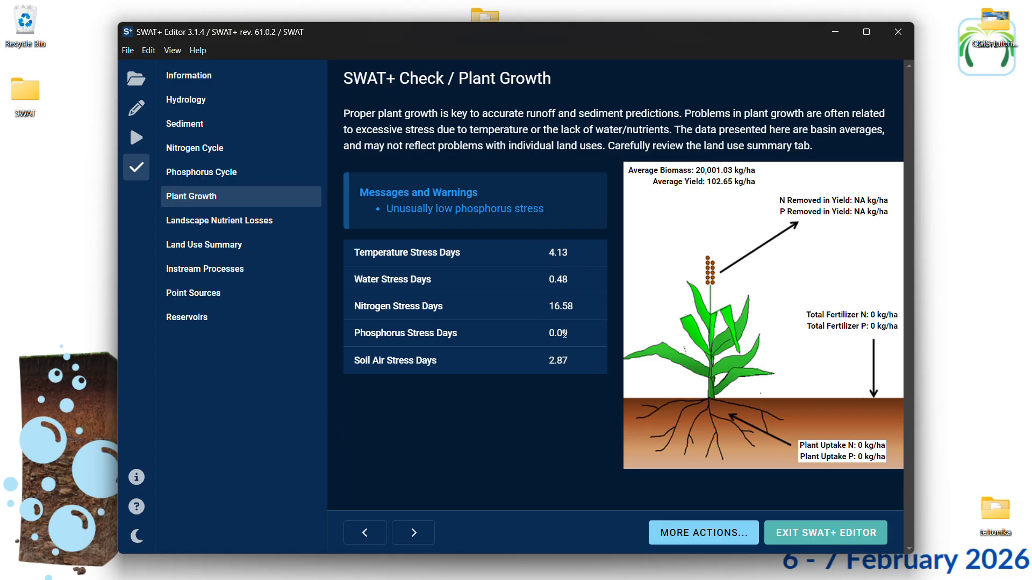
pyautogui.click(255, 224)
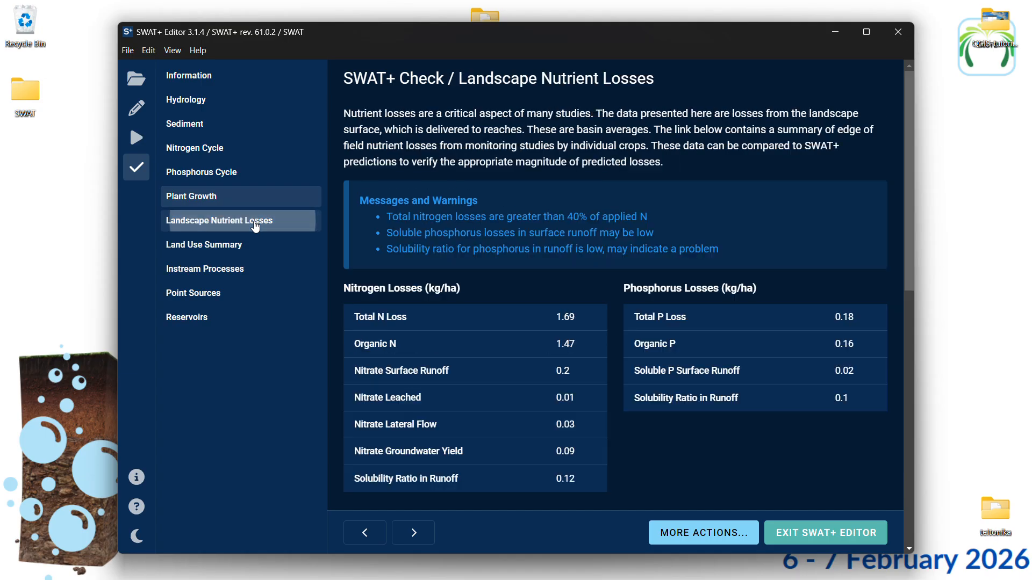
pyautogui.click(234, 255)
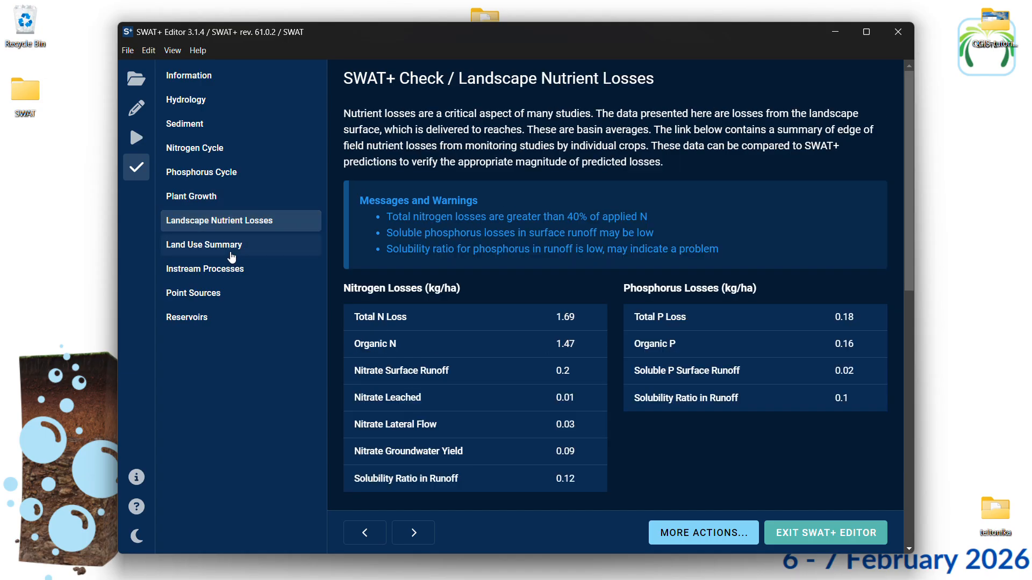
pyautogui.click(222, 276)
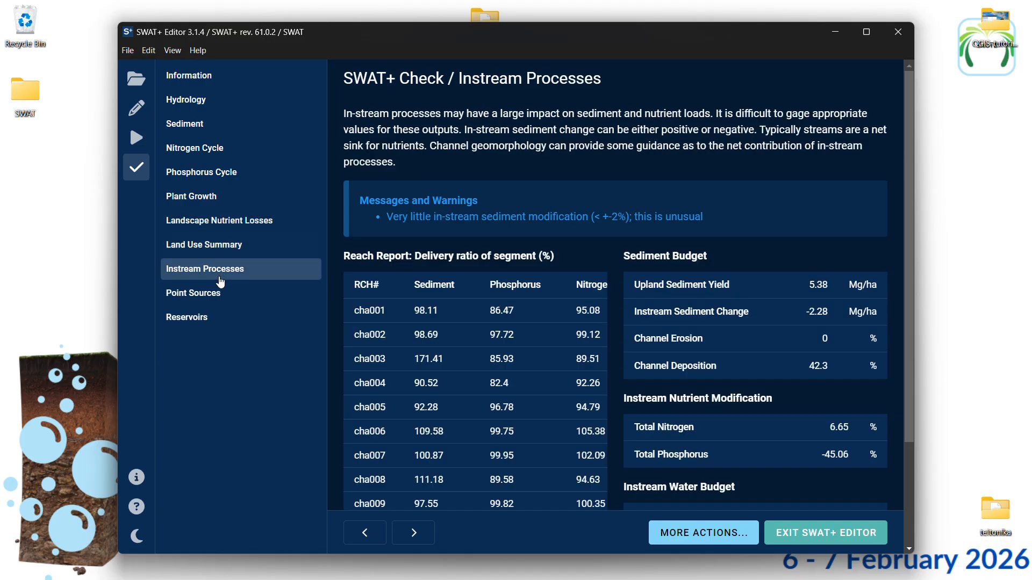
pyautogui.click(212, 294)
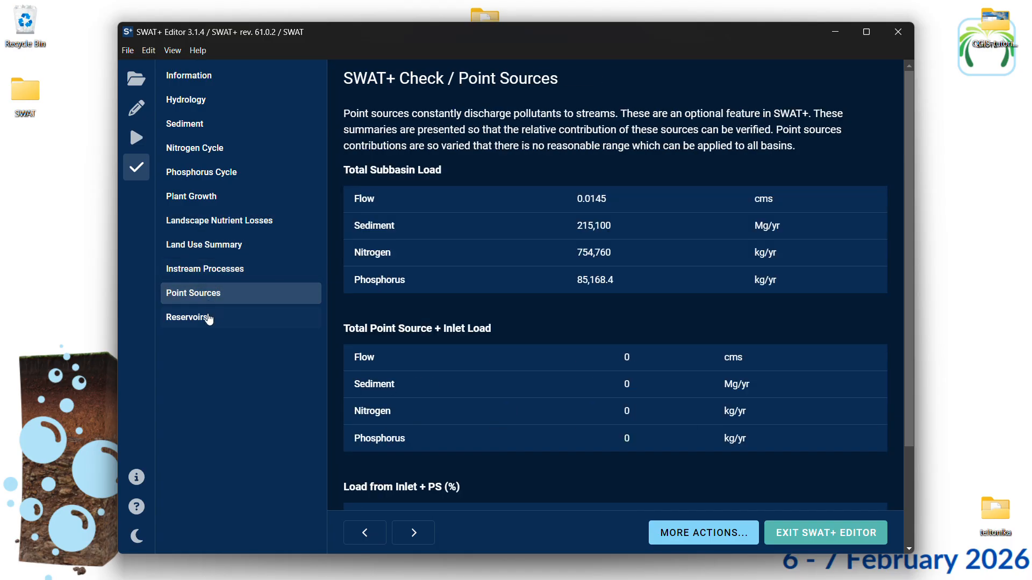
pyautogui.click(207, 318)
pyautogui.scroll(-2, 487, 215)
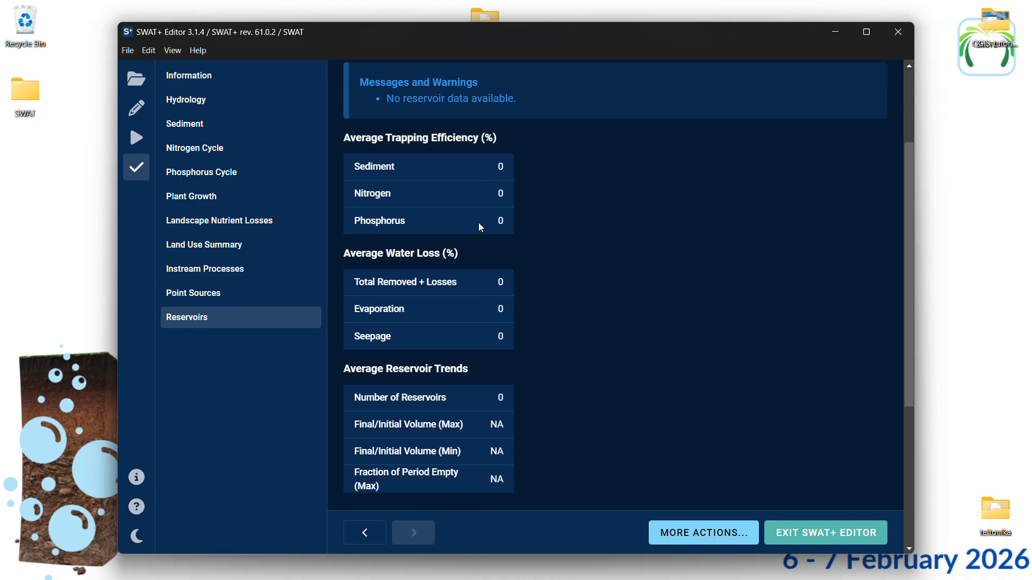
pyautogui.scroll(2, 481, 225)
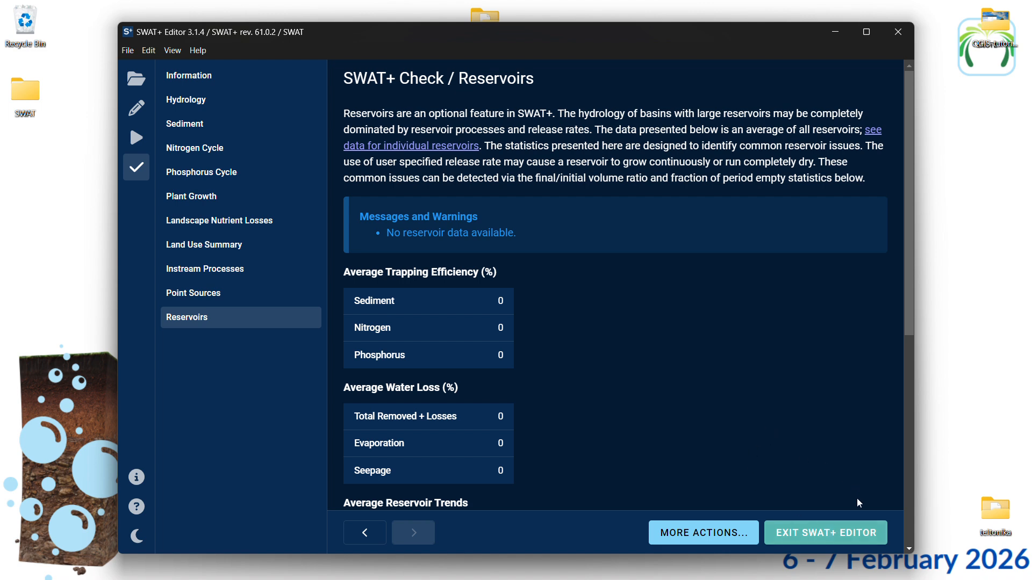
# Exit SWAT+ Editor, open the Visualise Results dialog of QSWAT+ and move it beside the main QSWAT+ dialog
pyautogui.click(836, 533)
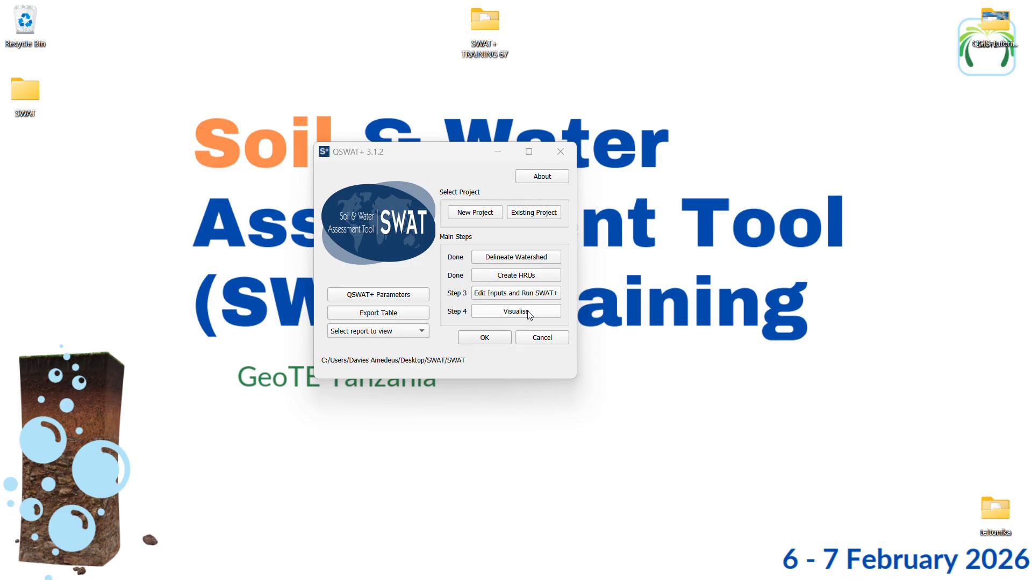
pyautogui.click(498, 316)
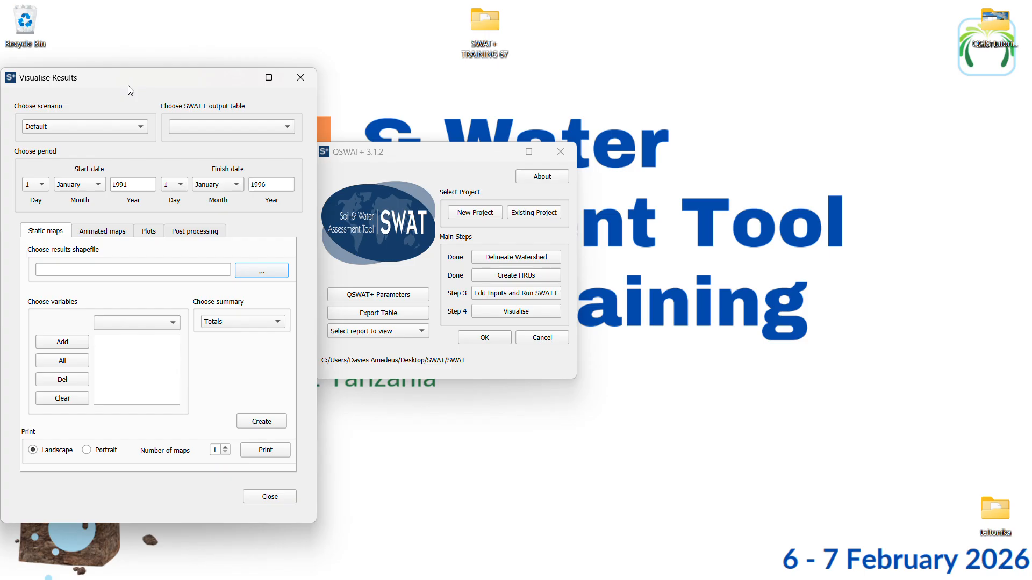
pyautogui.moveTo(130, 90); pyautogui.dragTo(697, 76)
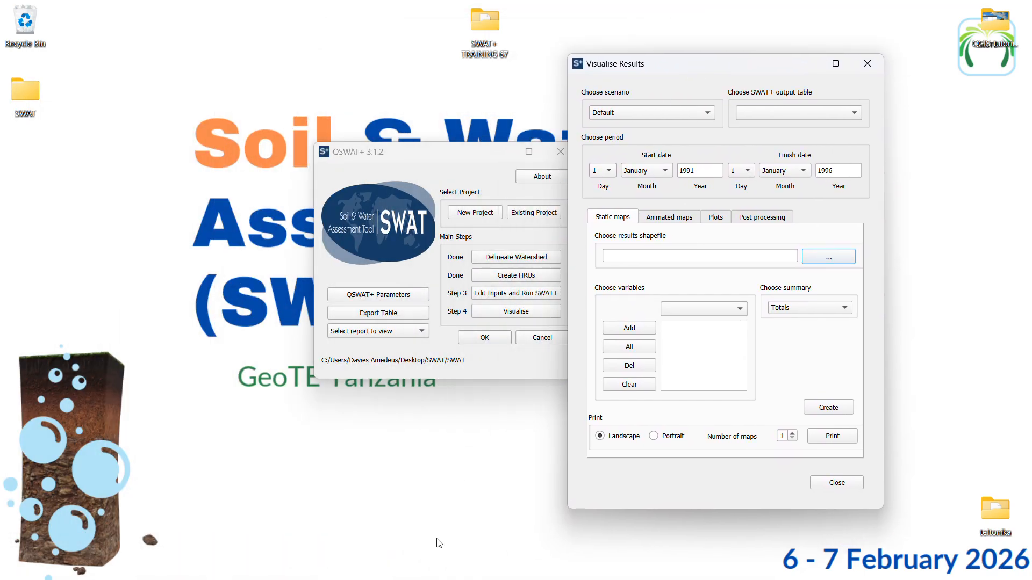
# Switch to the QGIS map window and restore it down from its maximized size
pyautogui.moveTo(443, 568)
pyautogui.click(395, 511)
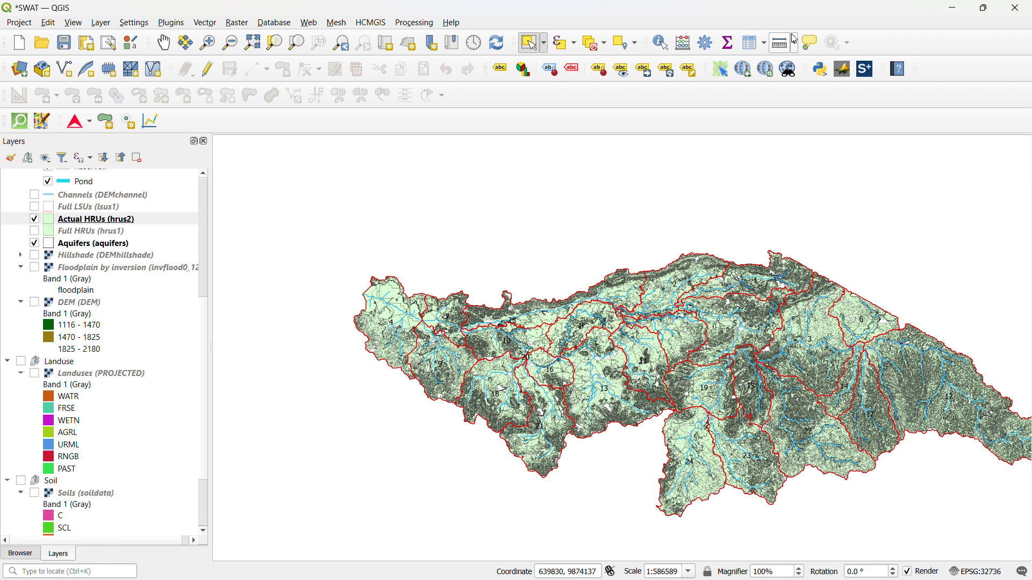
pyautogui.click(984, 8)
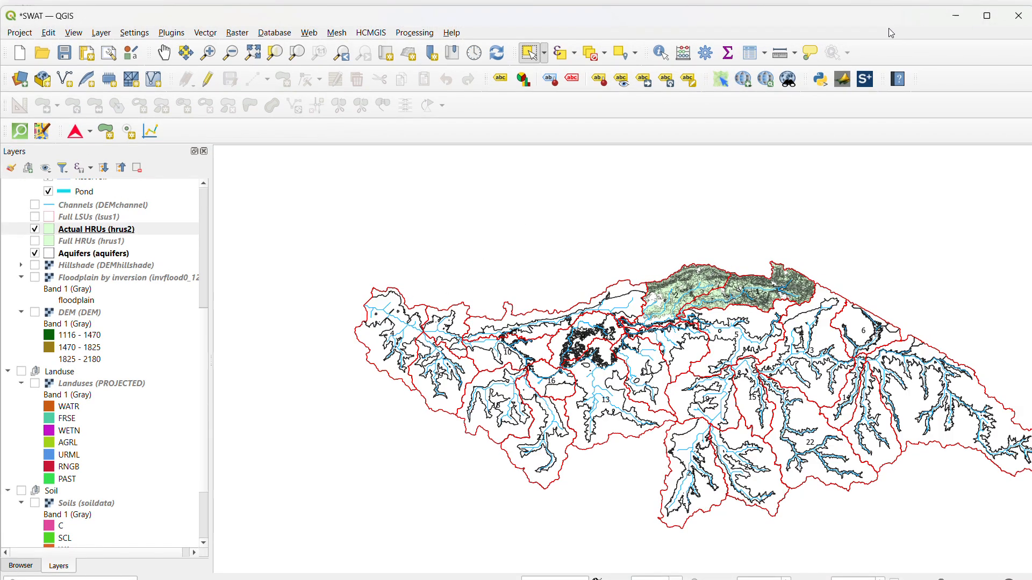
# Arrange the QGIS map window and the Visualise Results dialog so that both the watershed map and the dialog are in view
pyautogui.moveTo(888, 28); pyautogui.dragTo(584, 59)
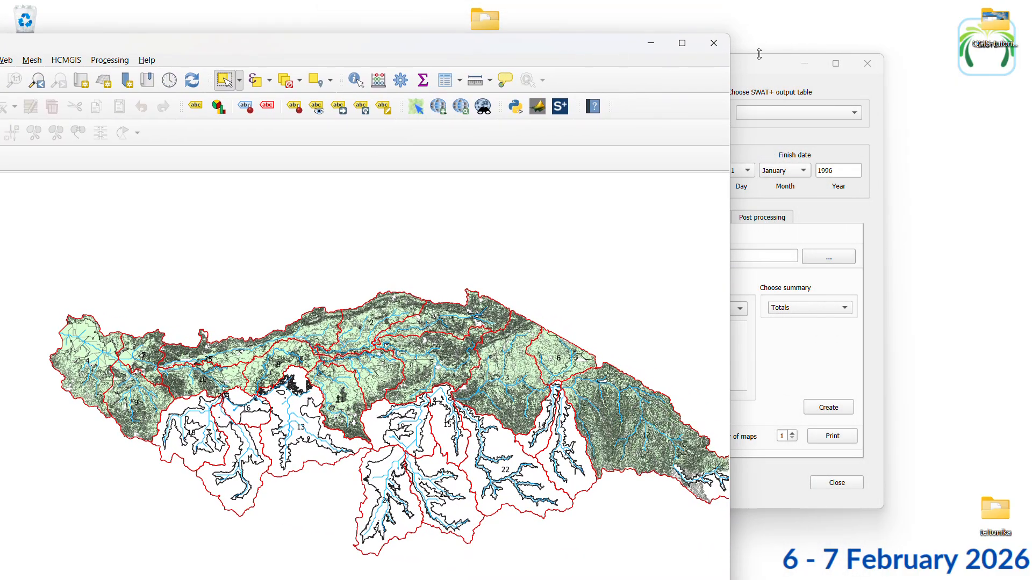
pyautogui.click(758, 63)
pyautogui.moveTo(759, 64); pyautogui.dragTo(815, 74)
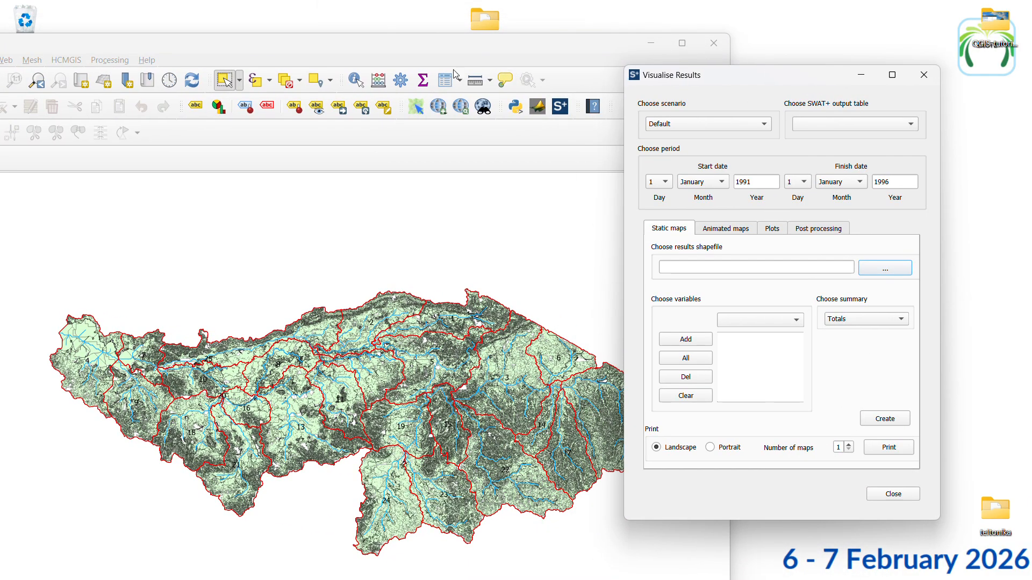
pyautogui.moveTo(372, 48); pyautogui.dragTo(676, 20)
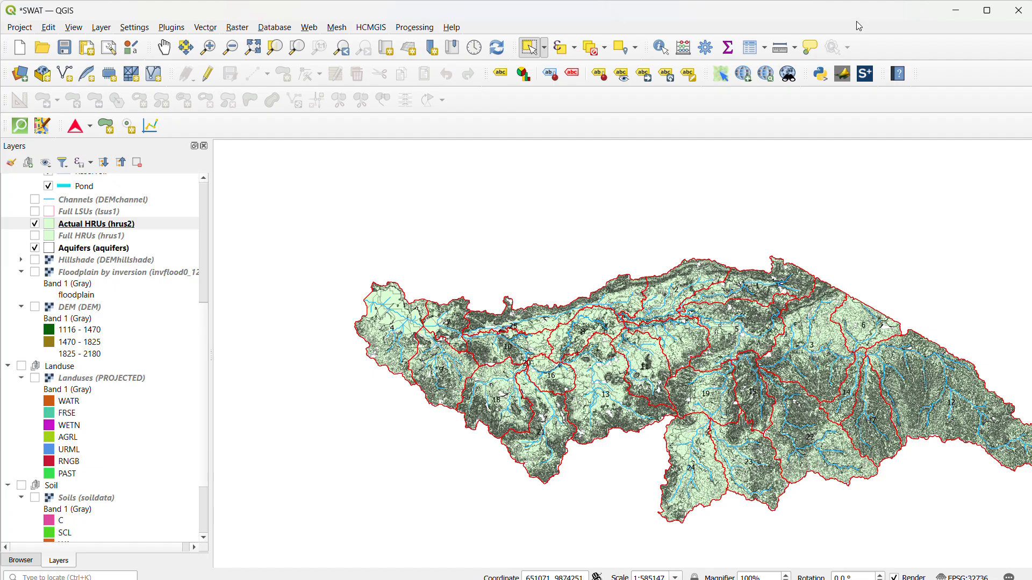
pyautogui.doubleClick(824, 24)
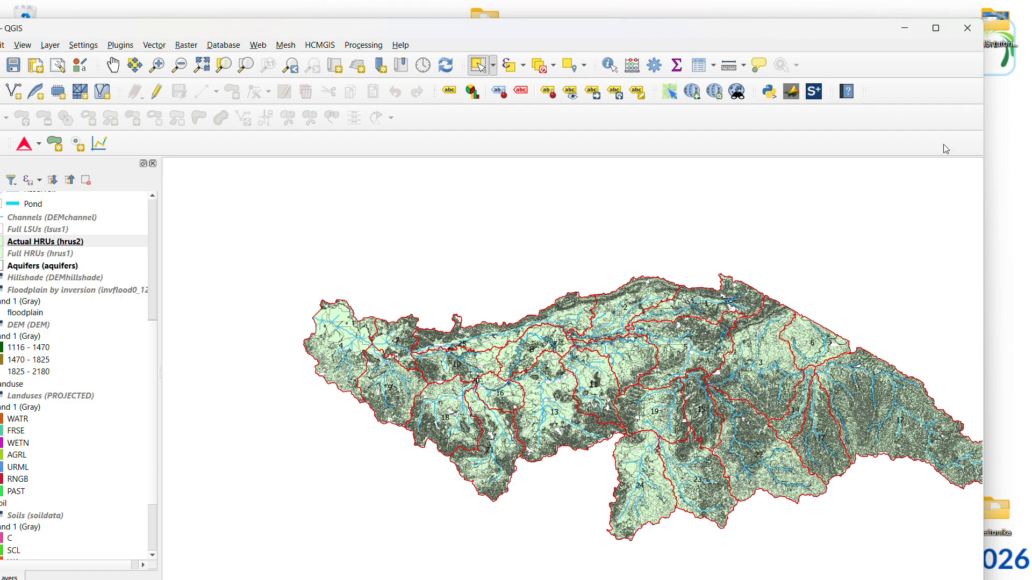
pyautogui.moveTo(789, 36); pyautogui.dragTo(663, 64)
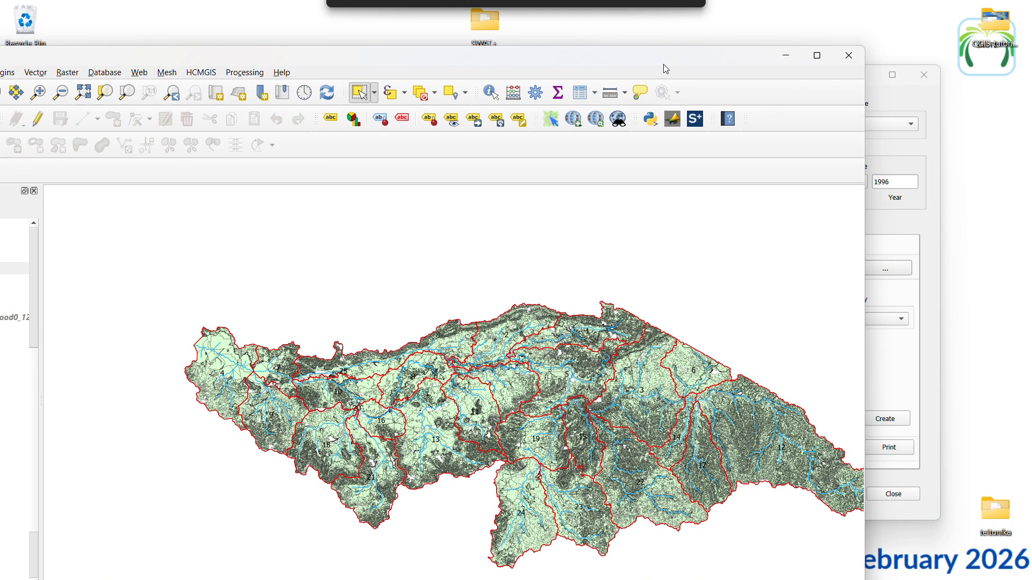
pyautogui.click(885, 95)
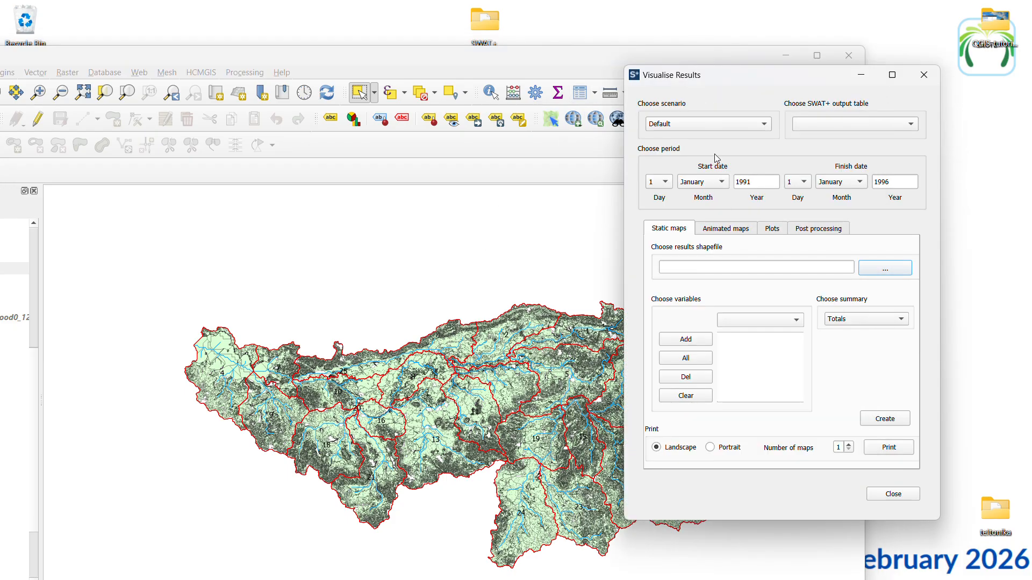
# Keep the Default scenario, dismiss the Python error in QGIS and choose channel_sd_day as the SWAT+ output table
pyautogui.click(682, 128)
pyautogui.click(683, 126)
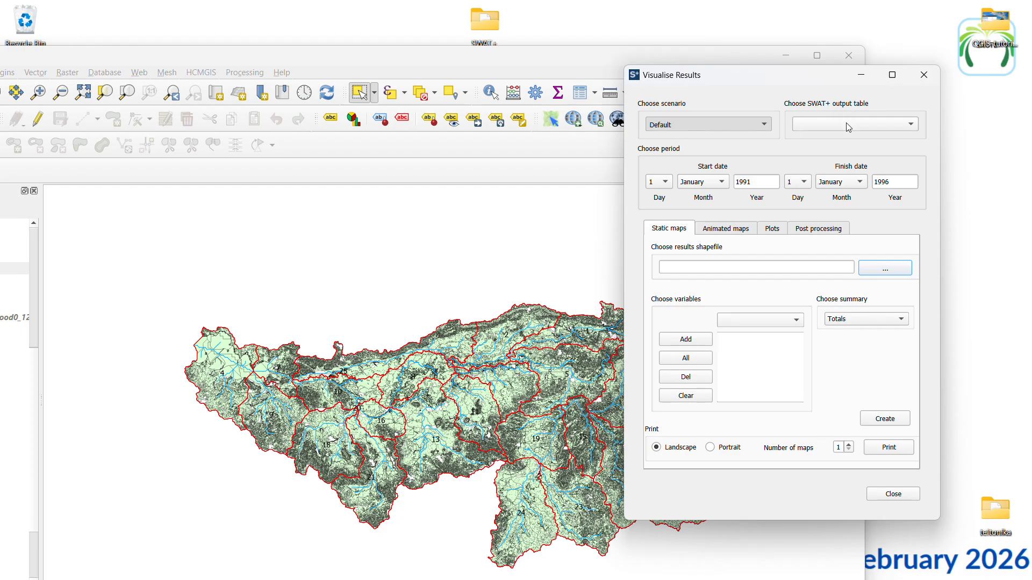
pyautogui.click(907, 128)
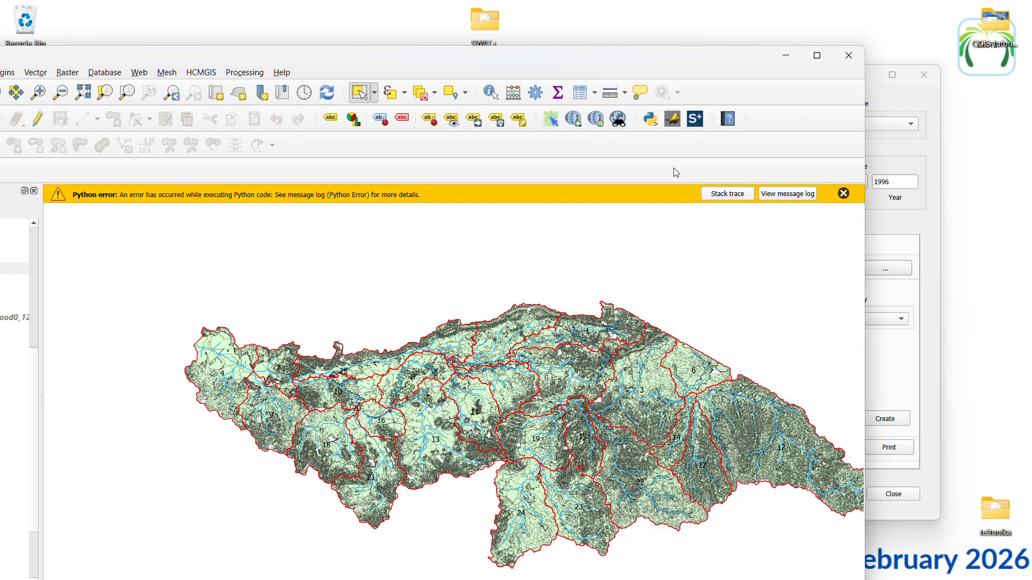
pyautogui.click(843, 194)
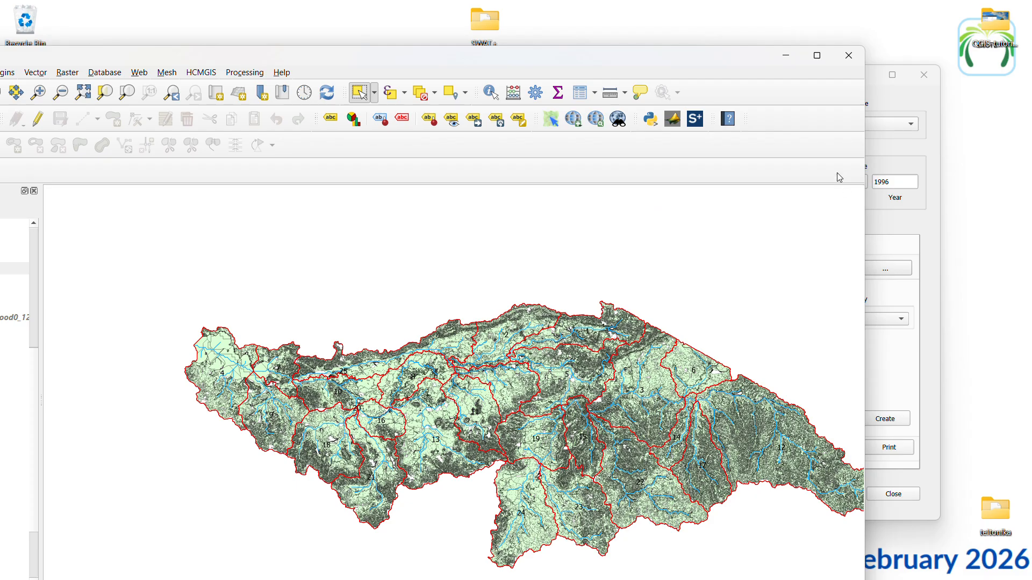
pyautogui.click(887, 100)
pyautogui.click(911, 125)
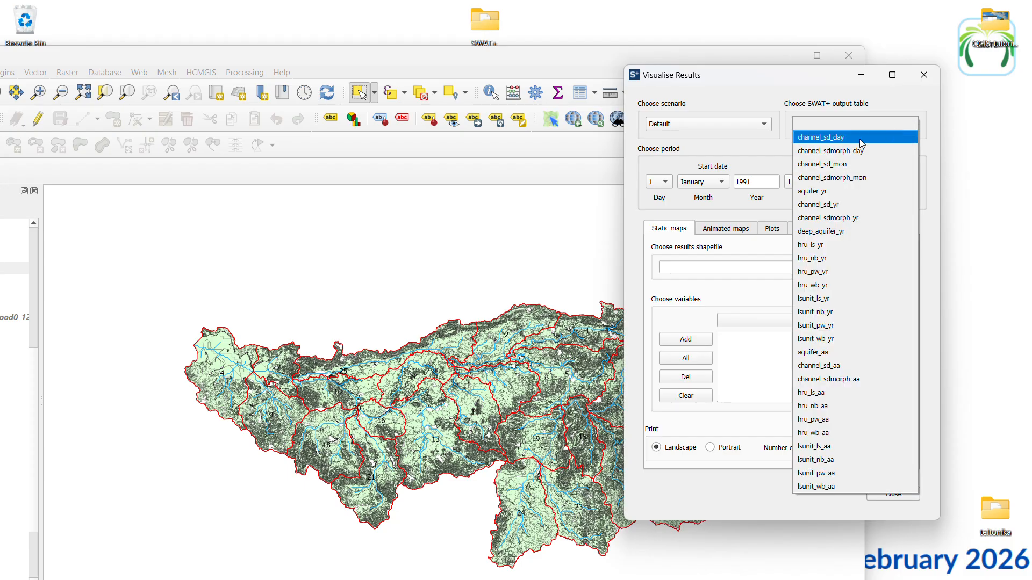
pyautogui.click(820, 138)
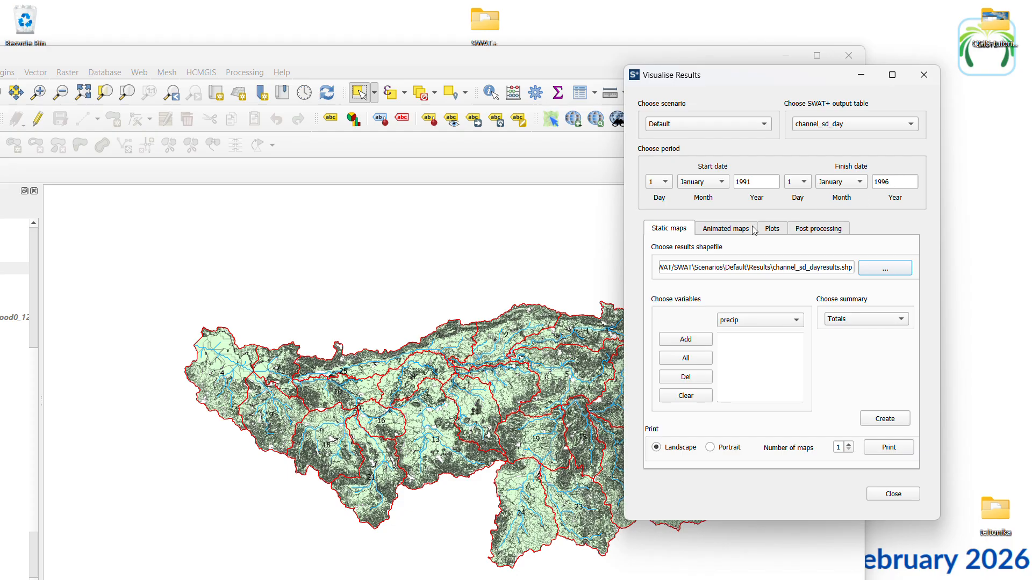
# Try to set up an animated map of the flo_out variable from the daily channel output
pyautogui.click(715, 232)
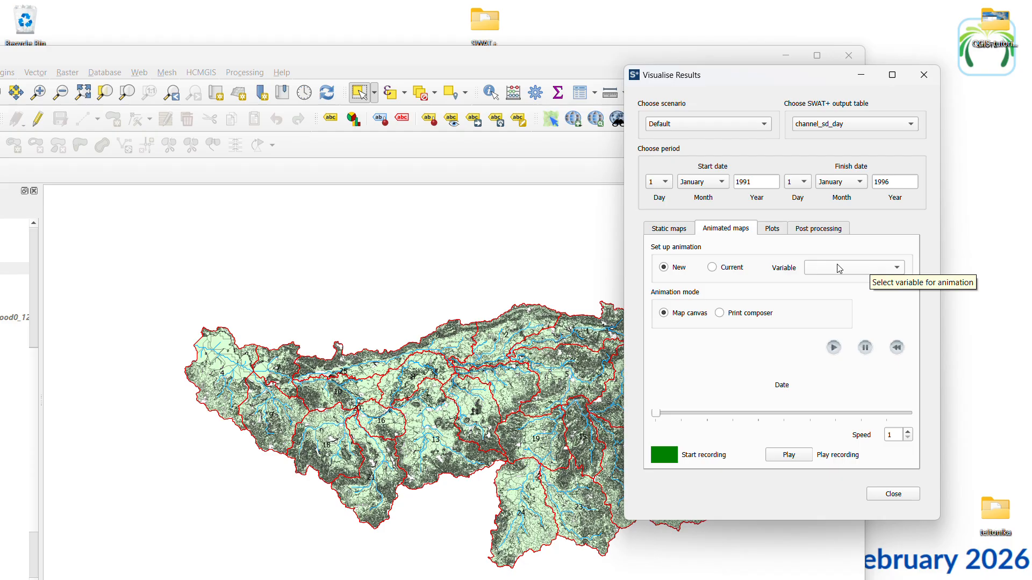
pyautogui.click(864, 273)
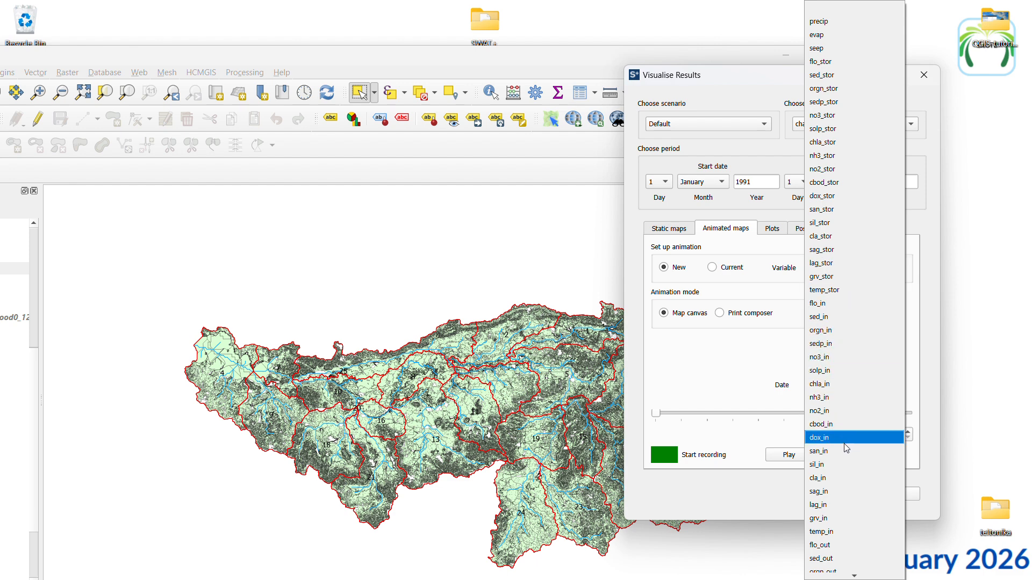
pyautogui.click(837, 546)
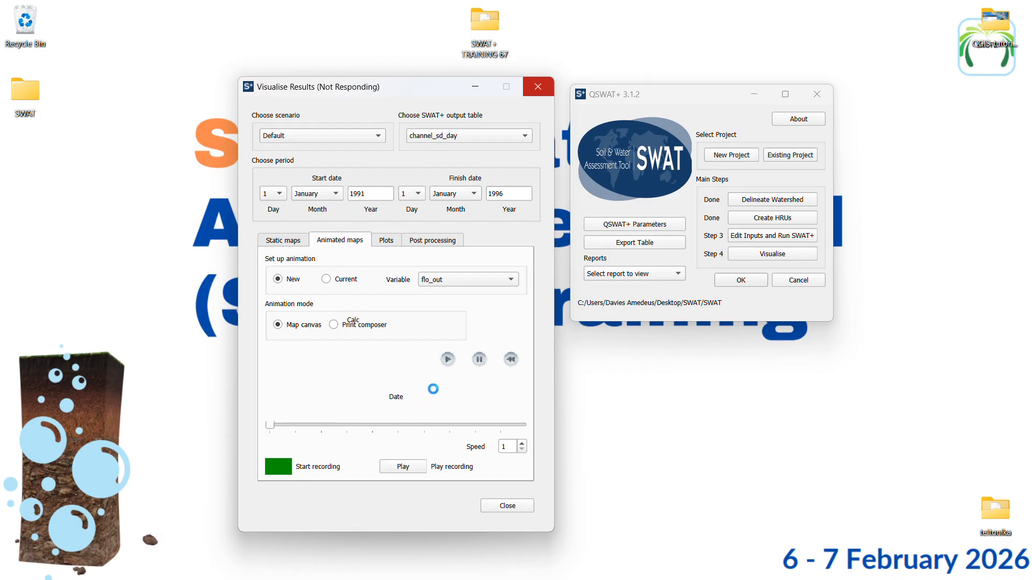
pyautogui.moveTo(572, 575)
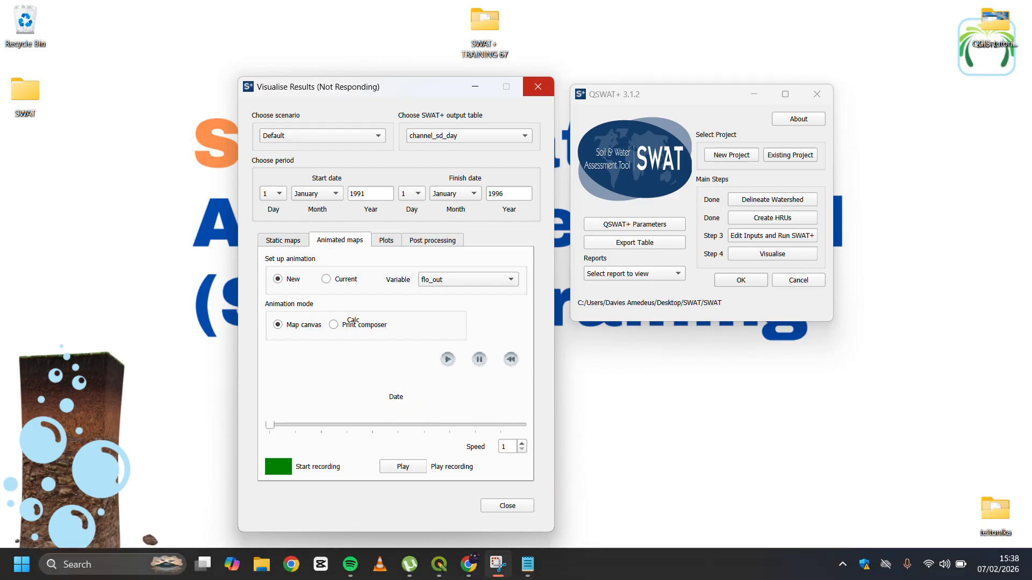
pyautogui.moveTo(442, 571)
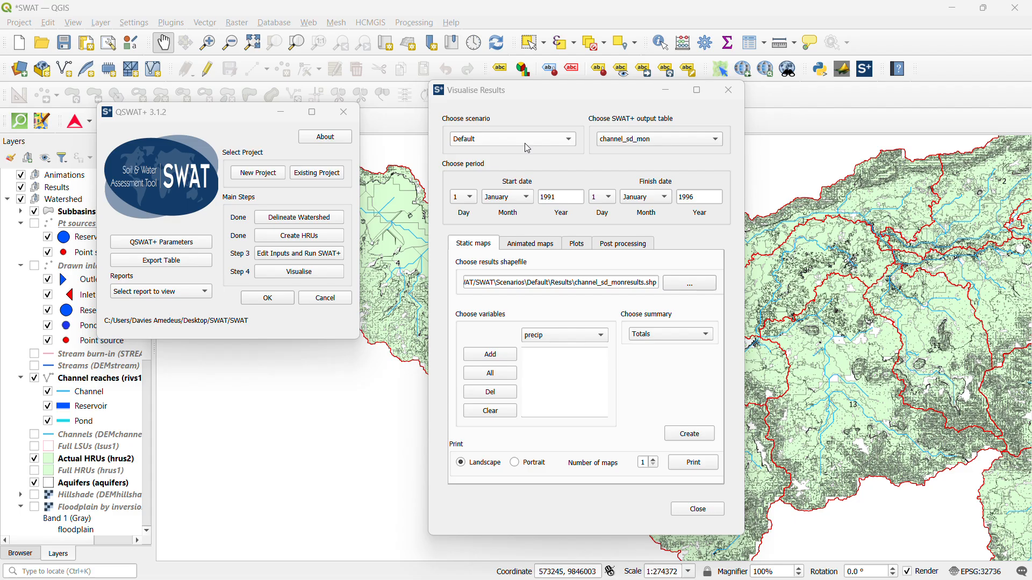
# Select channel_sd_mon as the SWAT+ output table and set the start month of the period to February
pyautogui.click(654, 146)
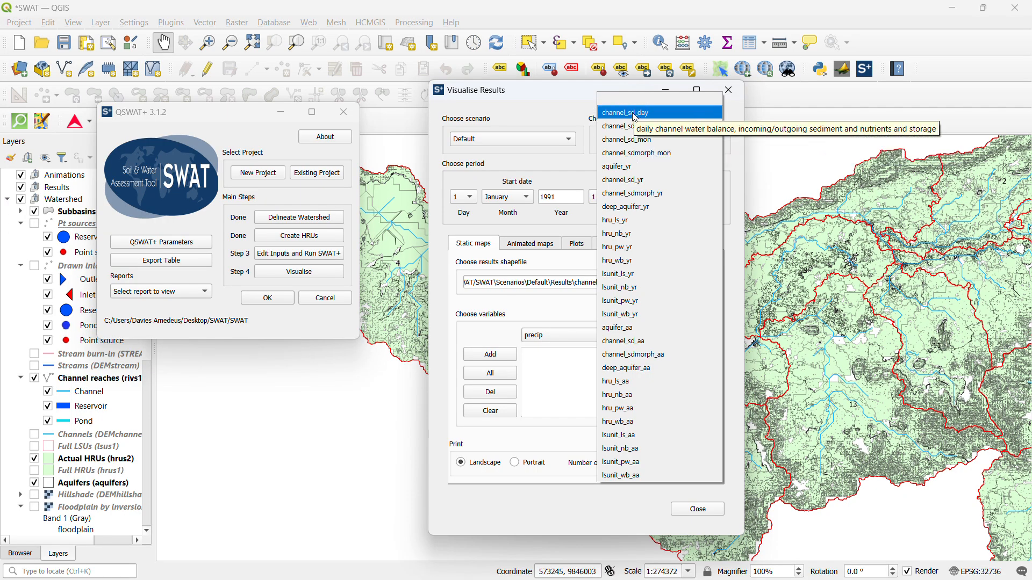
pyautogui.click(627, 141)
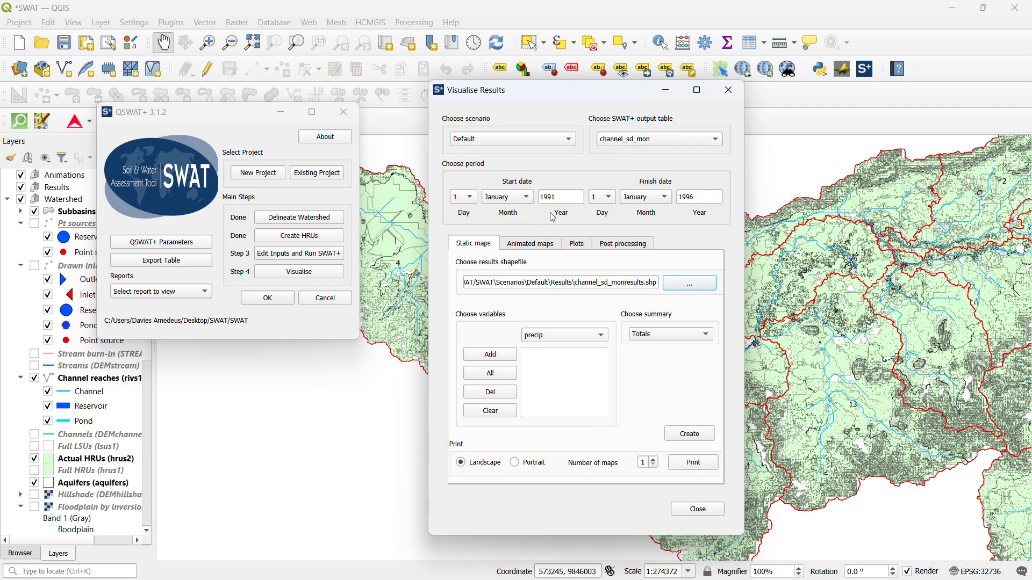
pyautogui.click(519, 204)
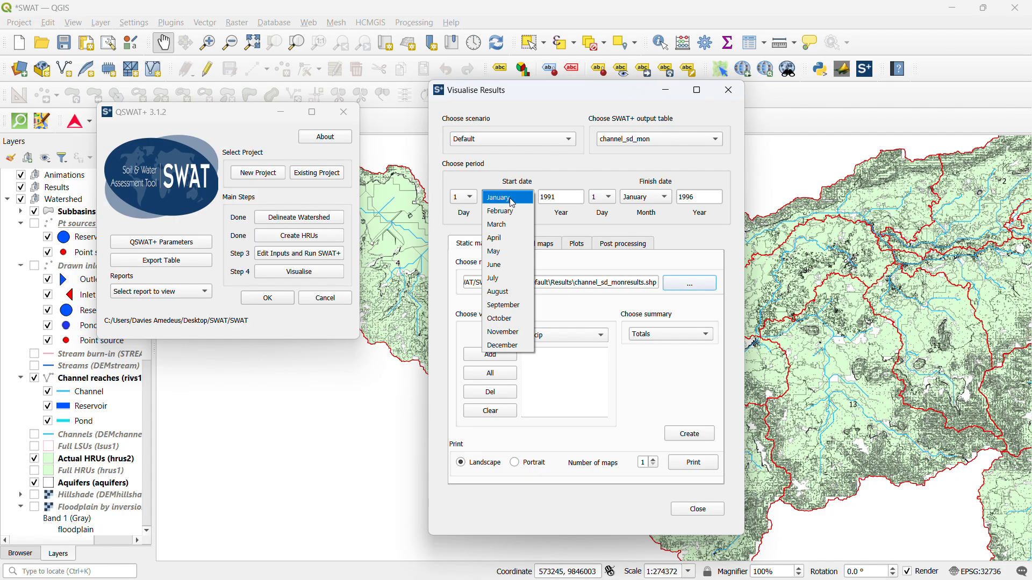
pyautogui.click(511, 212)
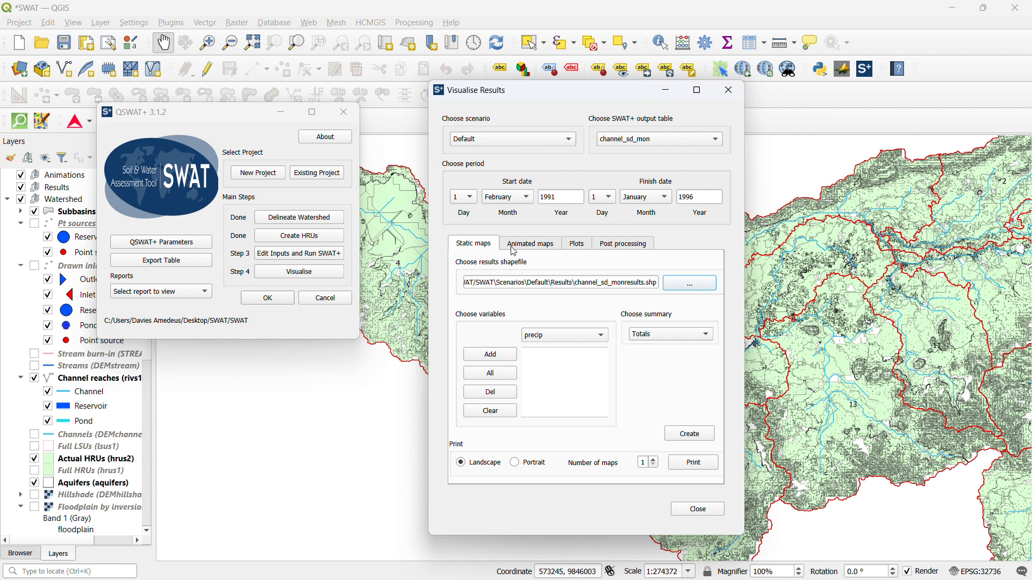
# Set up a new map canvas animation of the flo_out variable and play it
pyautogui.click(546, 251)
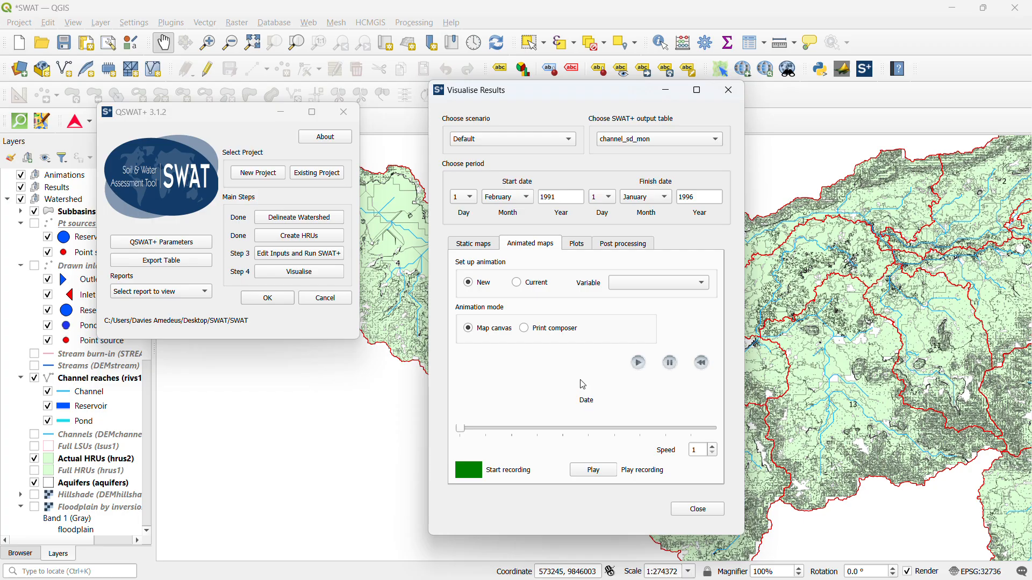
pyautogui.click(649, 287)
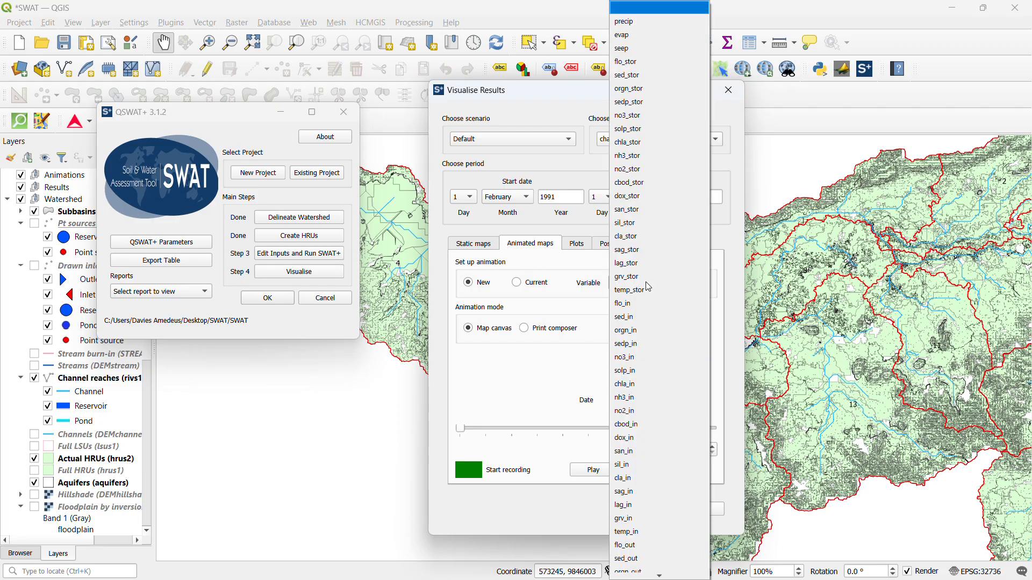
pyautogui.click(637, 546)
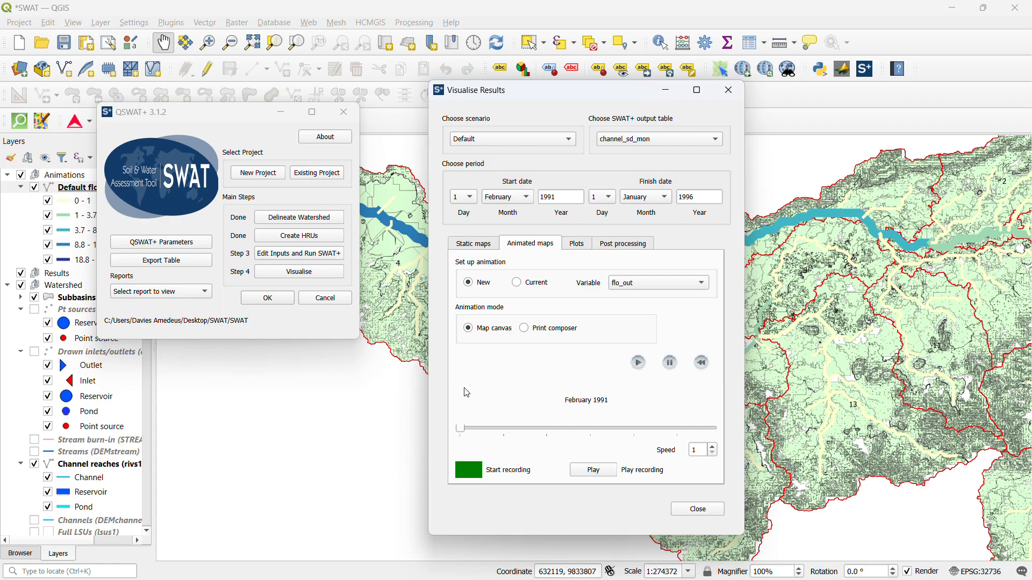
pyautogui.click(638, 366)
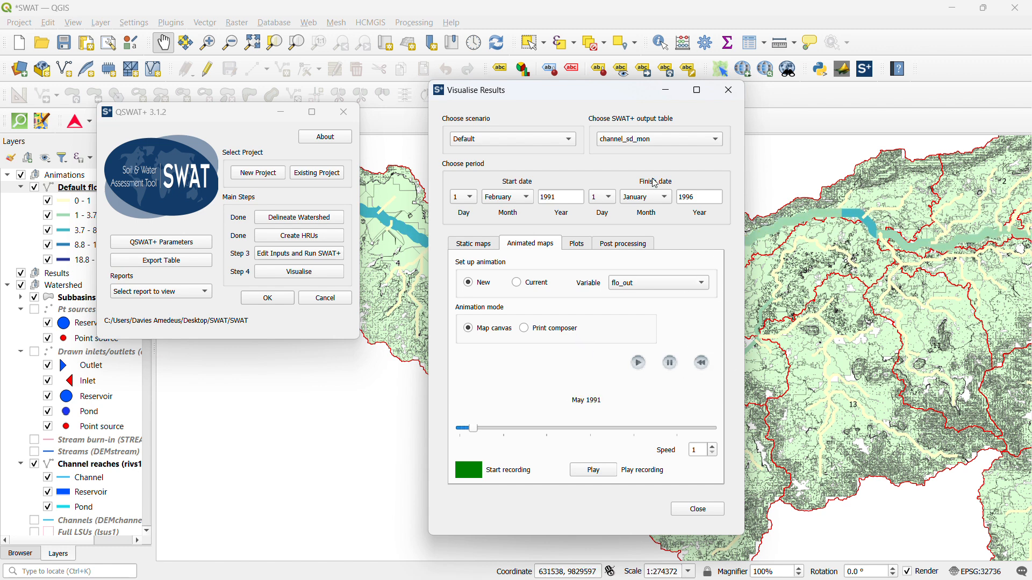
# Minimize the main QSWAT+ dialog, move Visualise Results off the watershed and view the flow animation over the whole basin
pyautogui.click(281, 115)
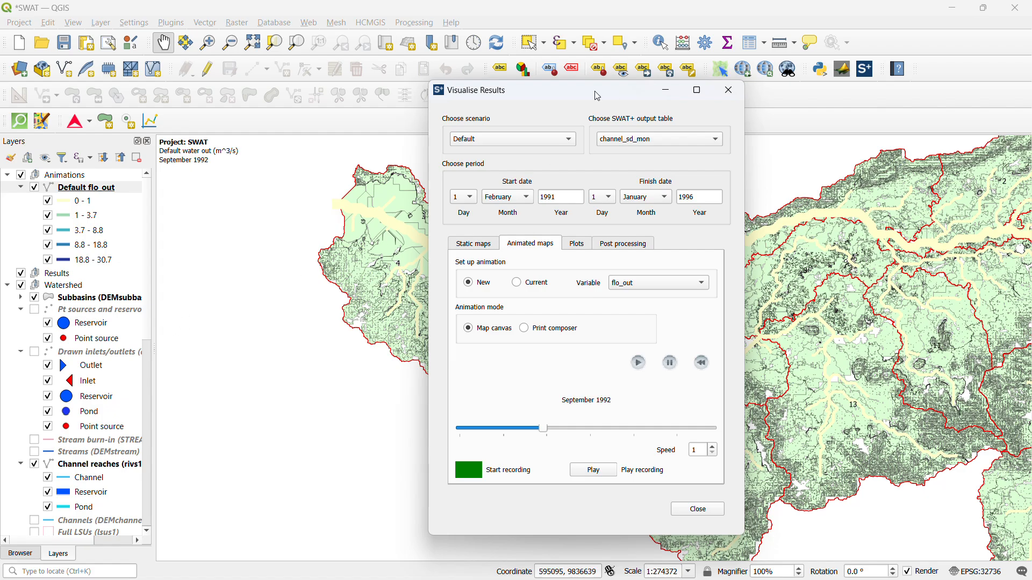
pyautogui.moveTo(598, 96); pyautogui.dragTo(854, 107)
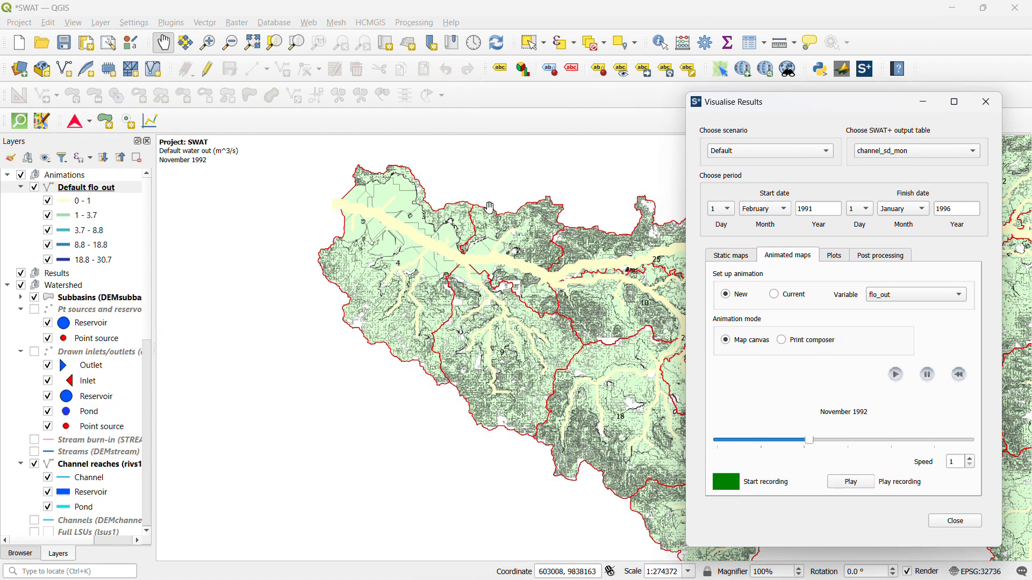
pyautogui.scroll(-2, 489, 207)
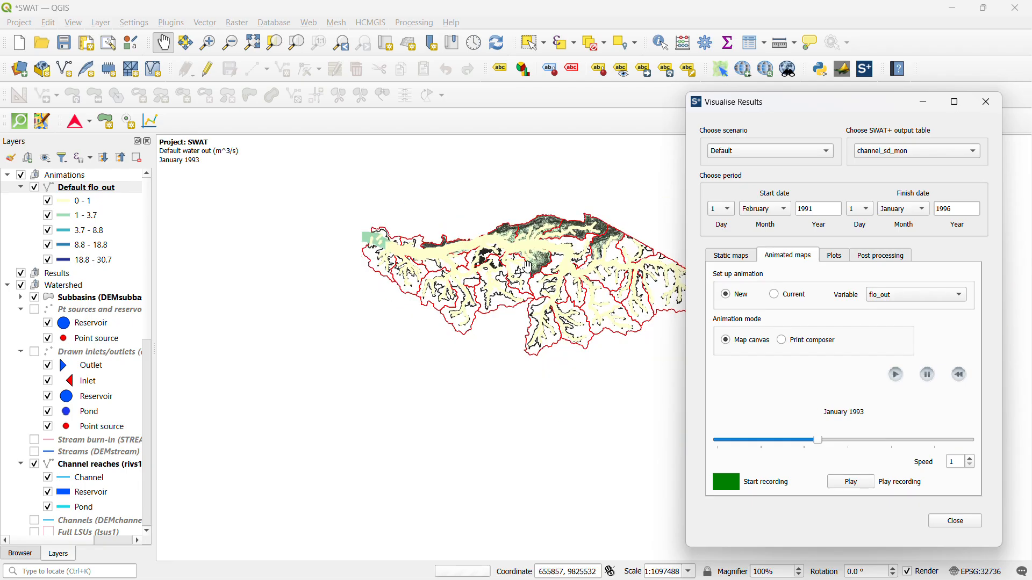
pyautogui.scroll(1, 637, 227)
pyautogui.scroll(-1, 507, 252)
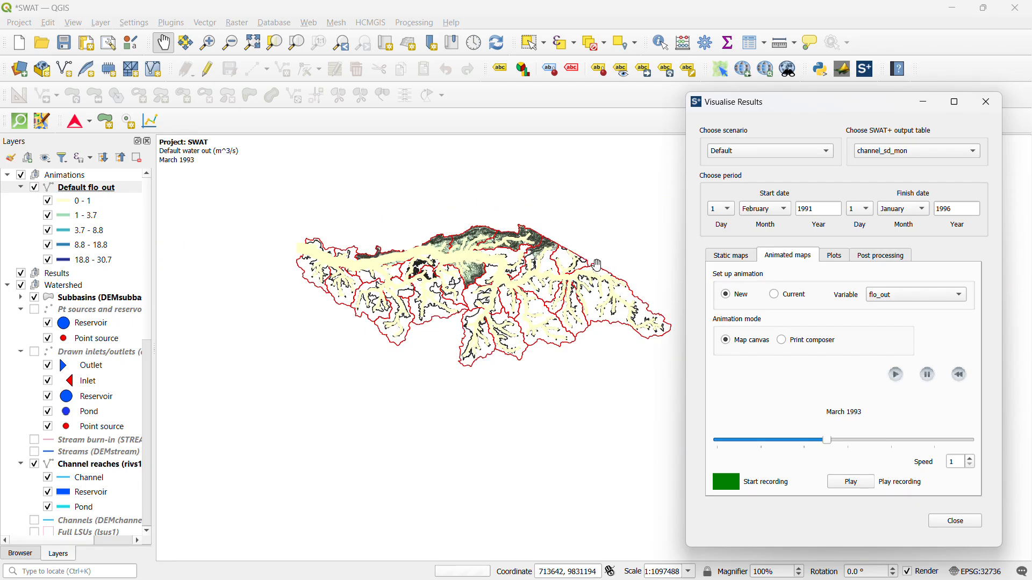
pyautogui.scroll(1, 637, 269)
pyautogui.scroll(-1, 634, 269)
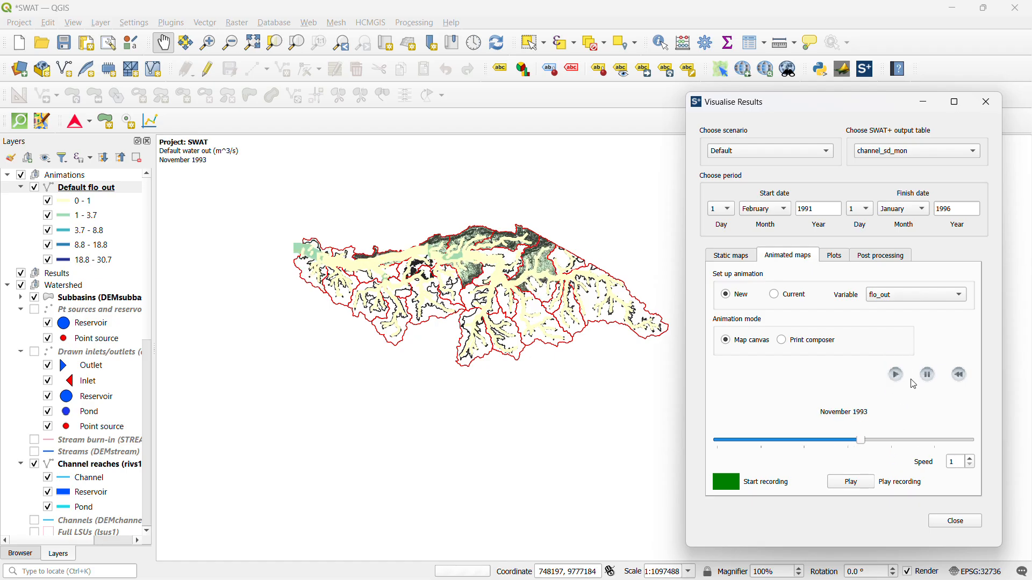
# Increase the animation speed and hide the Actual HRUs (hrus2) layer to expose the animated channels
pyautogui.click(970, 459)
pyautogui.click(970, 458)
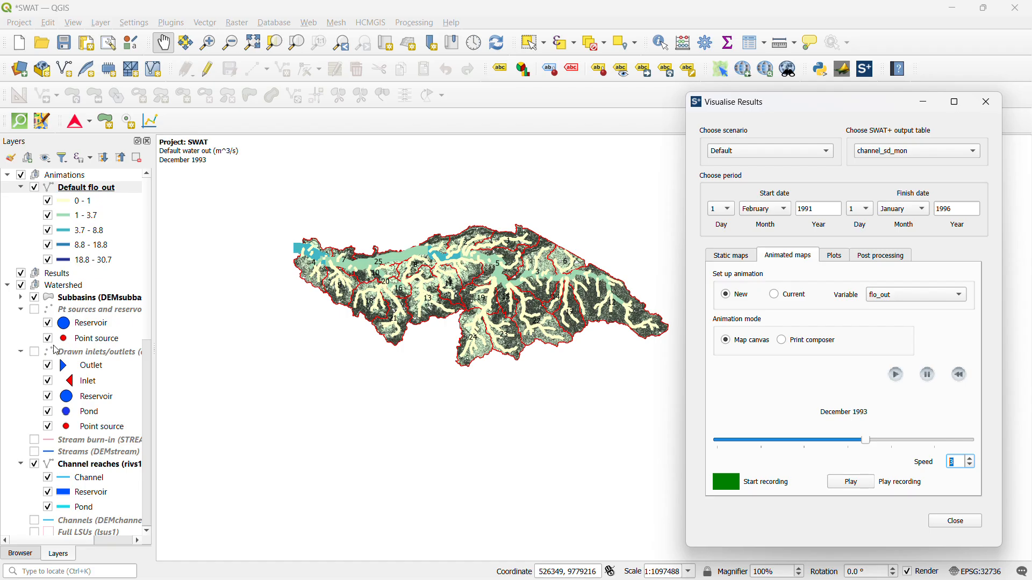
pyautogui.scroll(-2, 56, 349)
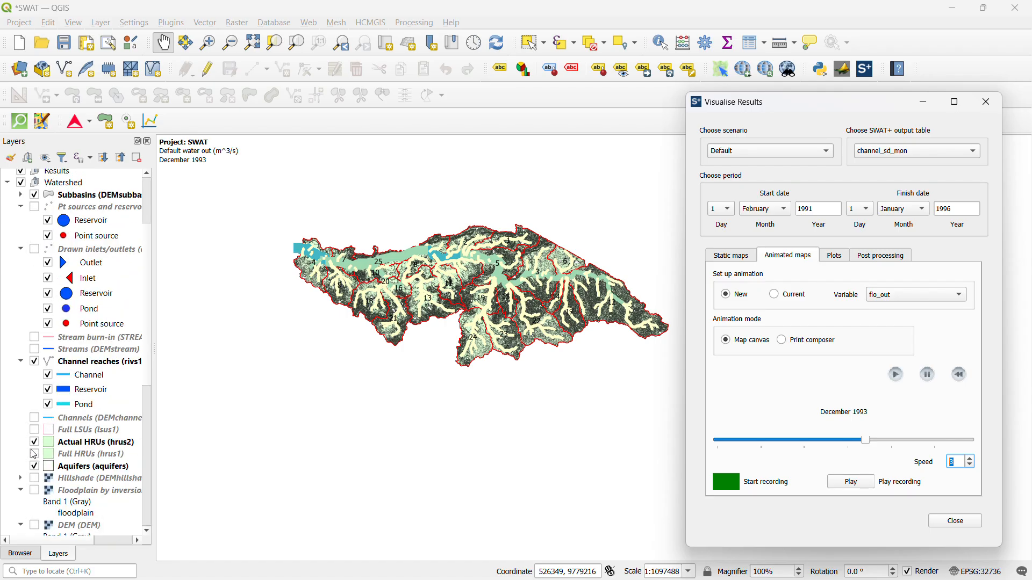
pyautogui.click(34, 444)
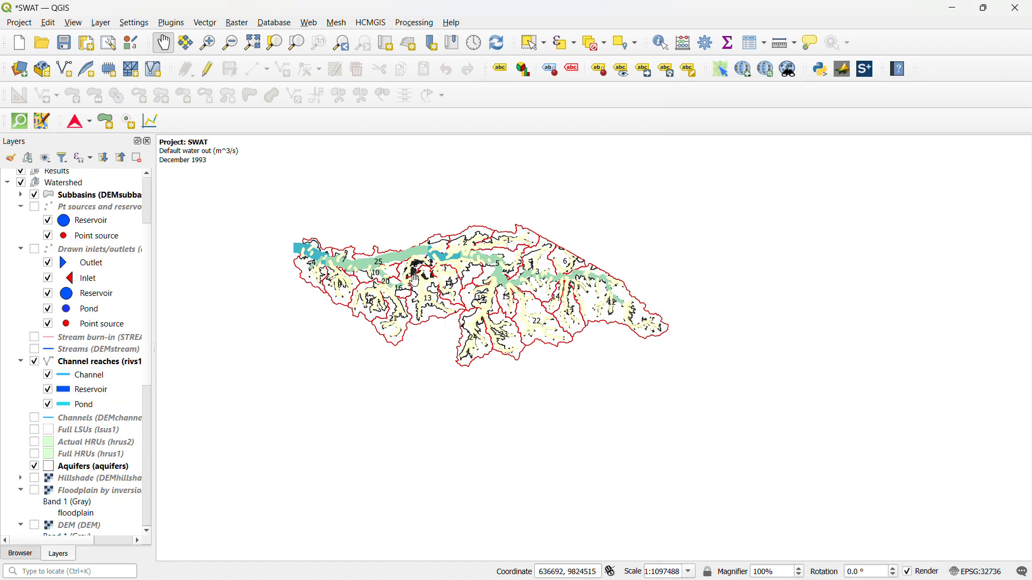
pyautogui.scroll(1, 398, 285)
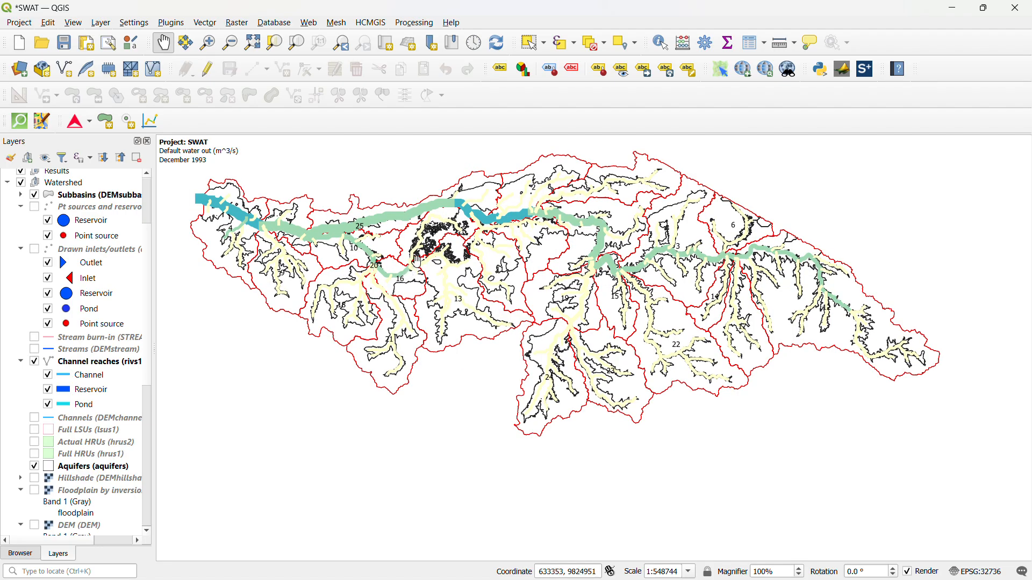
pyautogui.scroll(1, 422, 253)
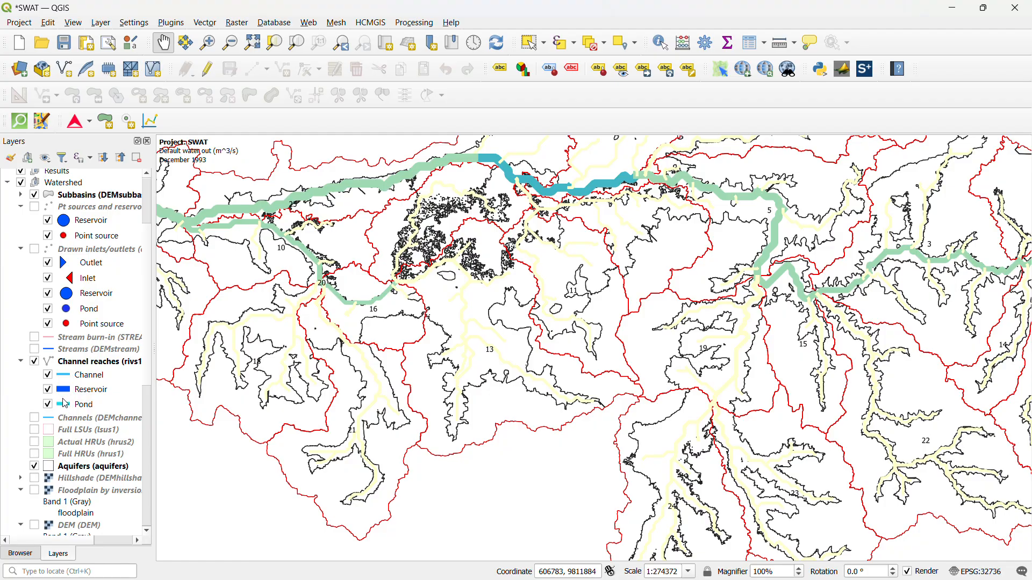
pyautogui.scroll(-6, 65, 403)
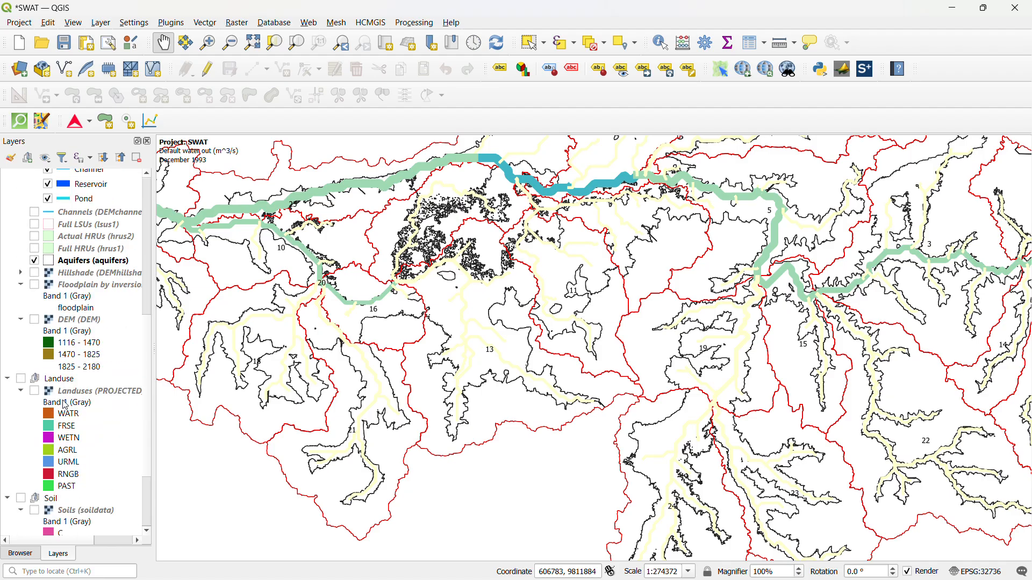
# Hide the Aquifers (aquifers) layer and show the whole basin with only the subbasin outlines and animated channels
pyautogui.scroll(-3, 65, 405)
pyautogui.scroll(5, 65, 404)
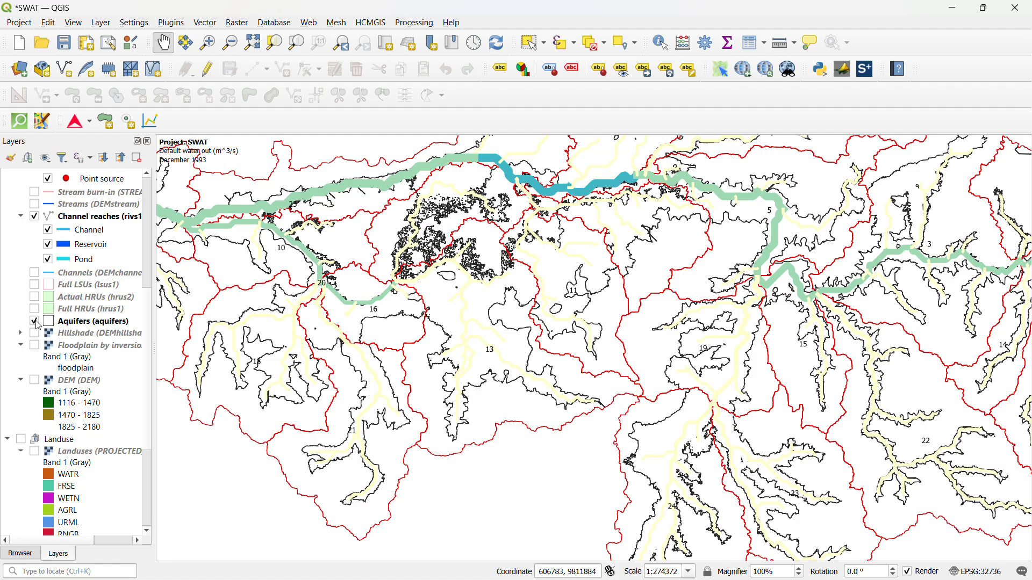
pyautogui.click(35, 321)
pyautogui.scroll(-1, 511, 328)
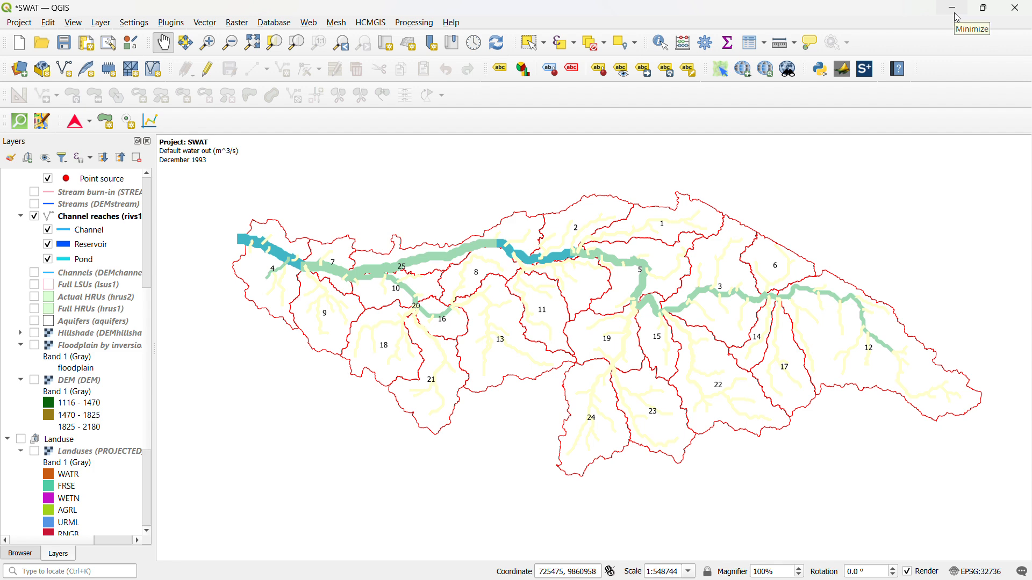
# Restore the QGIS window from full screen, shift it aside and bring the Visualise Results window in front of it
pyautogui.click(982, 7)
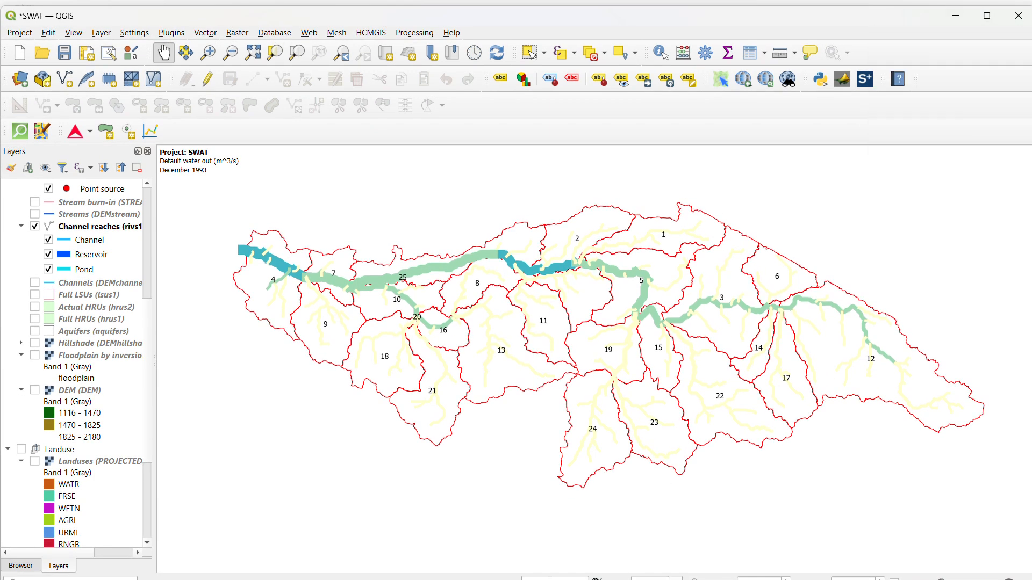
pyautogui.click(962, 15)
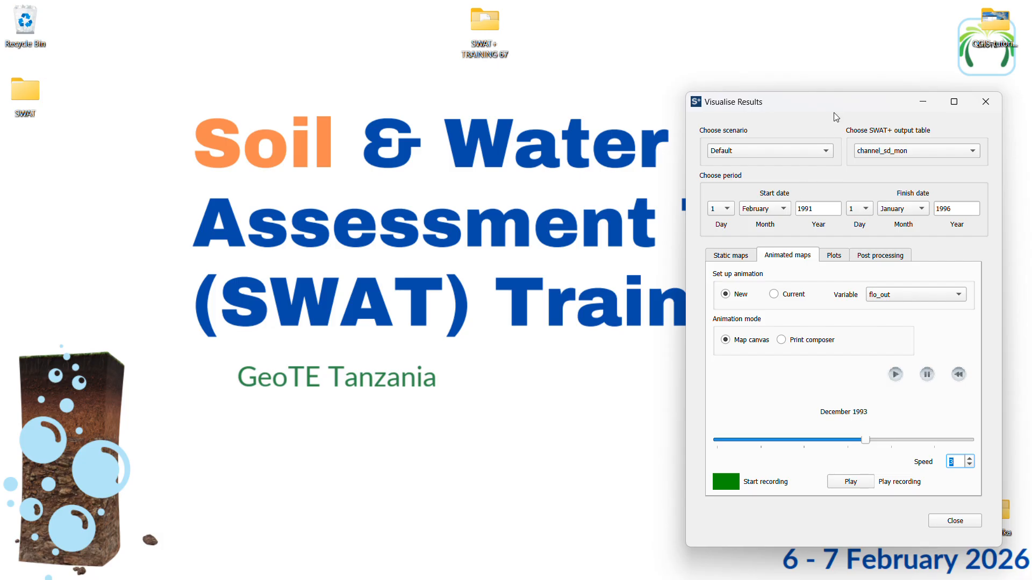
pyautogui.moveTo(442, 571)
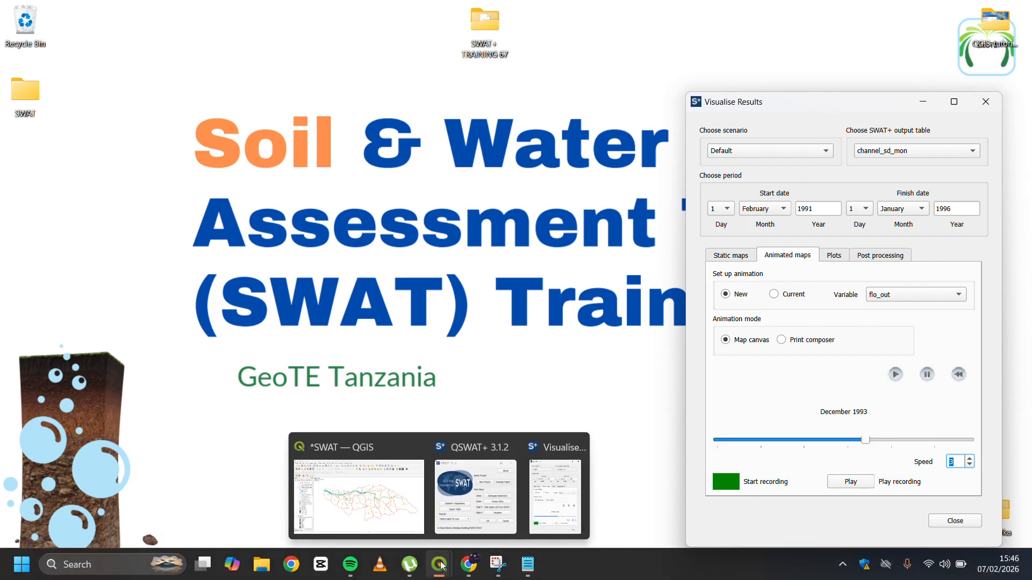
pyautogui.click(397, 495)
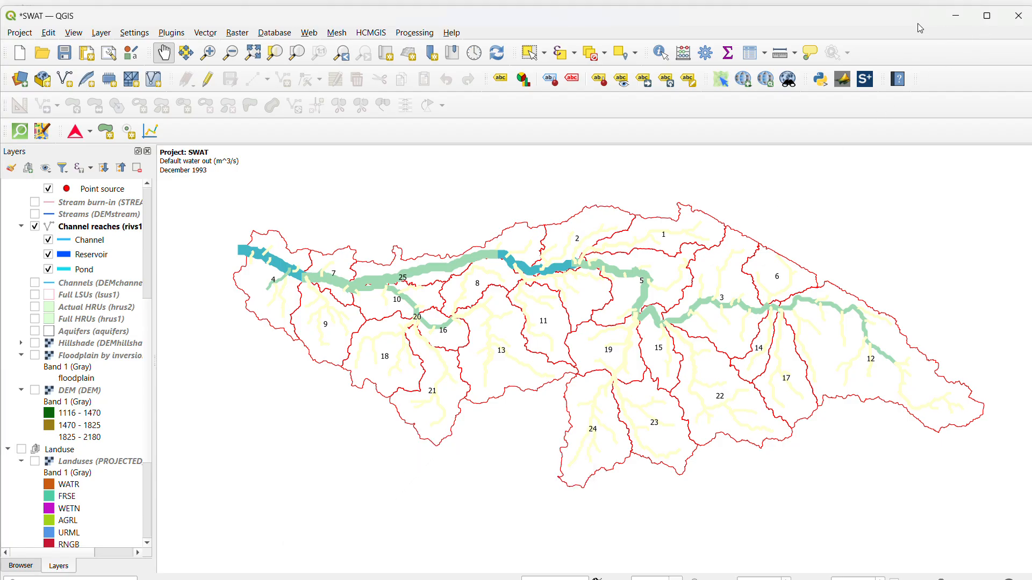
pyautogui.moveTo(917, 23); pyautogui.dragTo(838, 18)
pyautogui.click(976, 127)
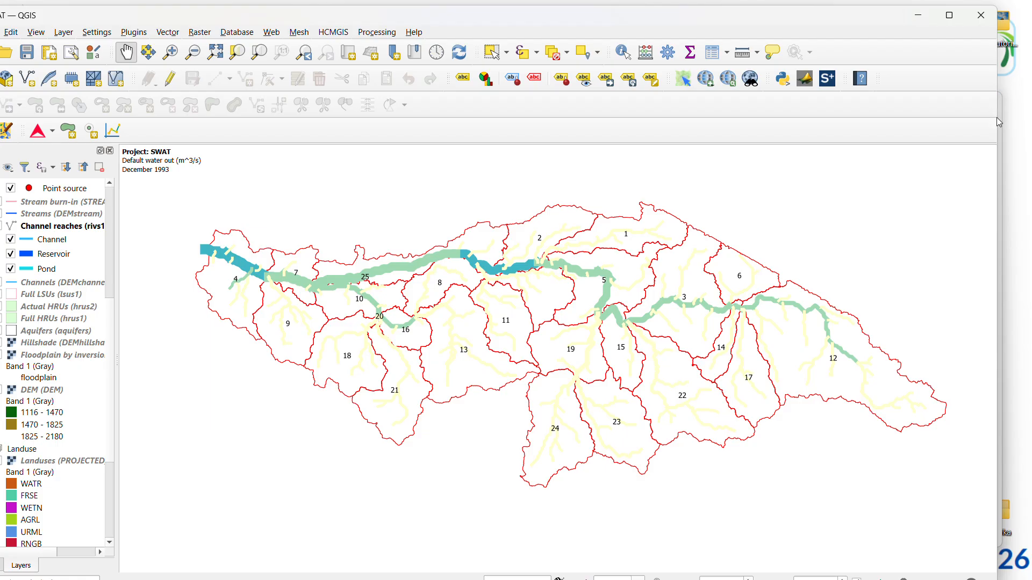
pyautogui.click(1001, 137)
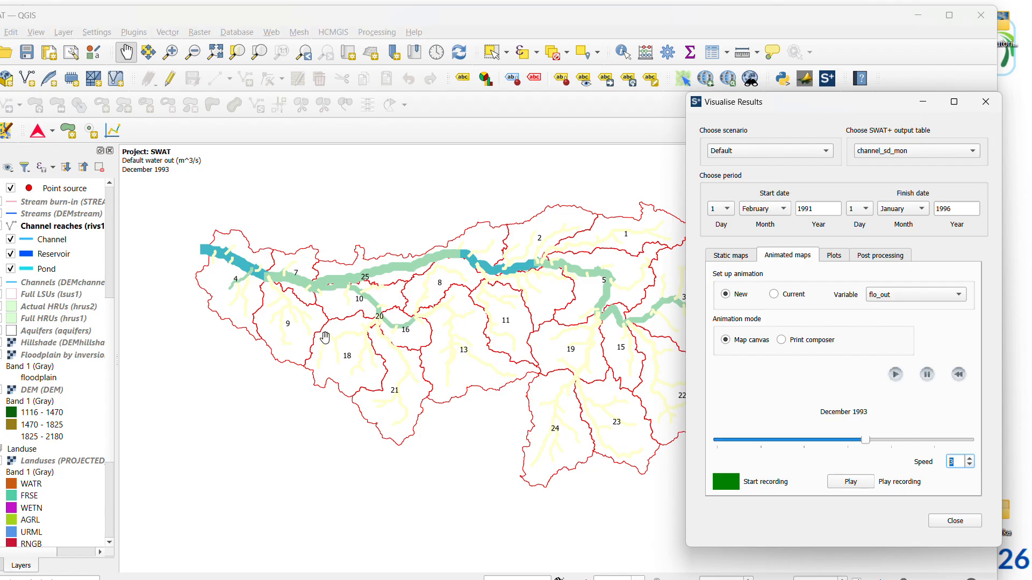
# Arrange the whole watershed and the Visualise Results window side by side without overlap
pyautogui.scroll(-1, 324, 336)
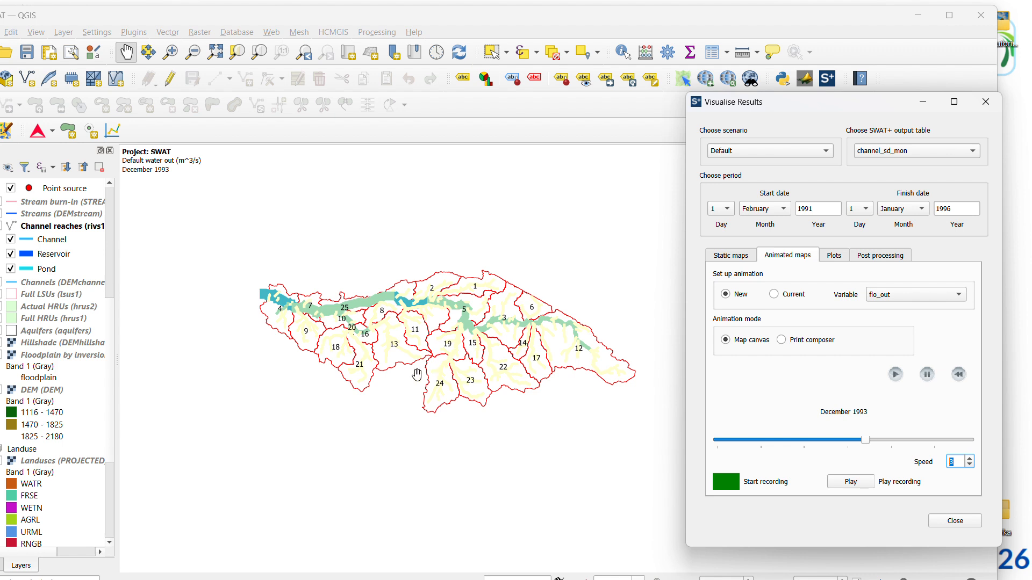
pyautogui.moveTo(409, 376); pyautogui.dragTo(323, 345)
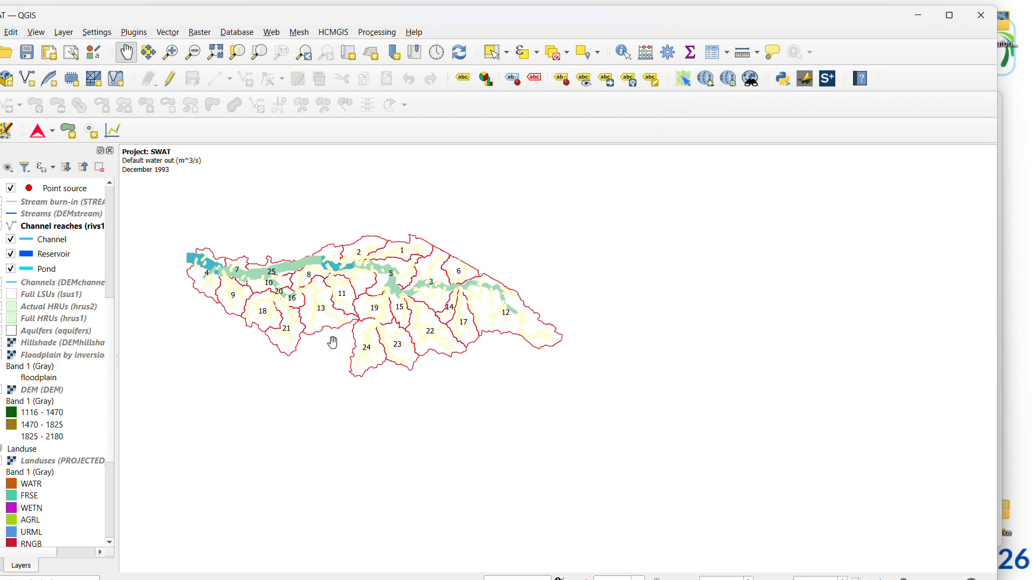
pyautogui.click(1004, 233)
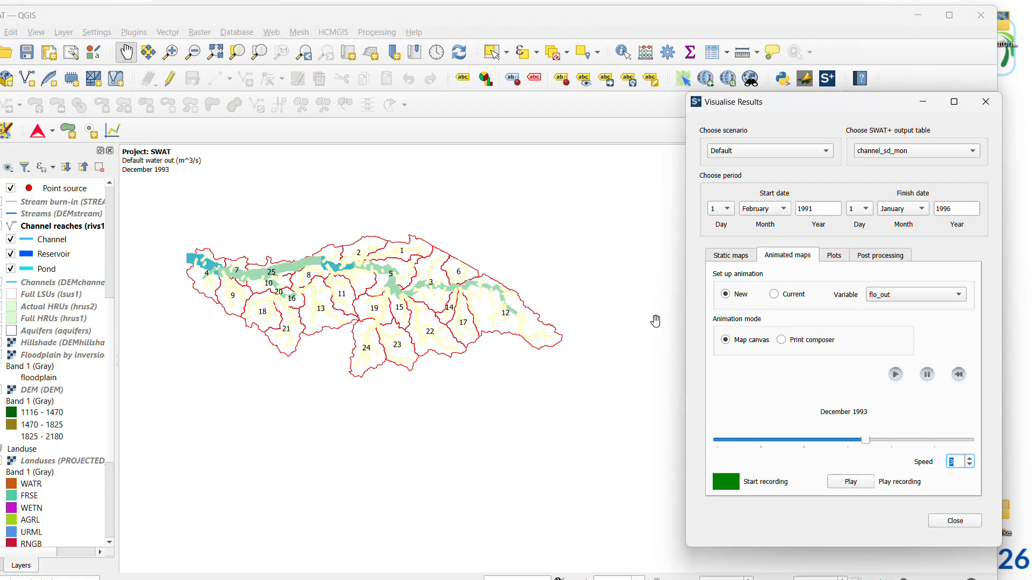
pyautogui.moveTo(829, 102); pyautogui.dragTo(771, 118)
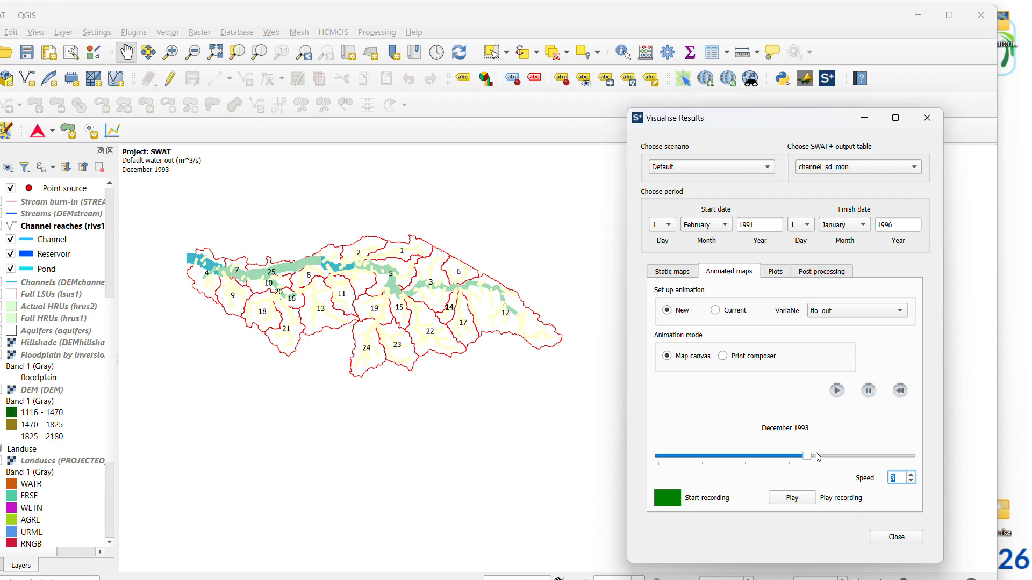
# Rewind the animation to February 1991, start recording and play the flow animation
pyautogui.moveTo(812, 460); pyautogui.dragTo(655, 466)
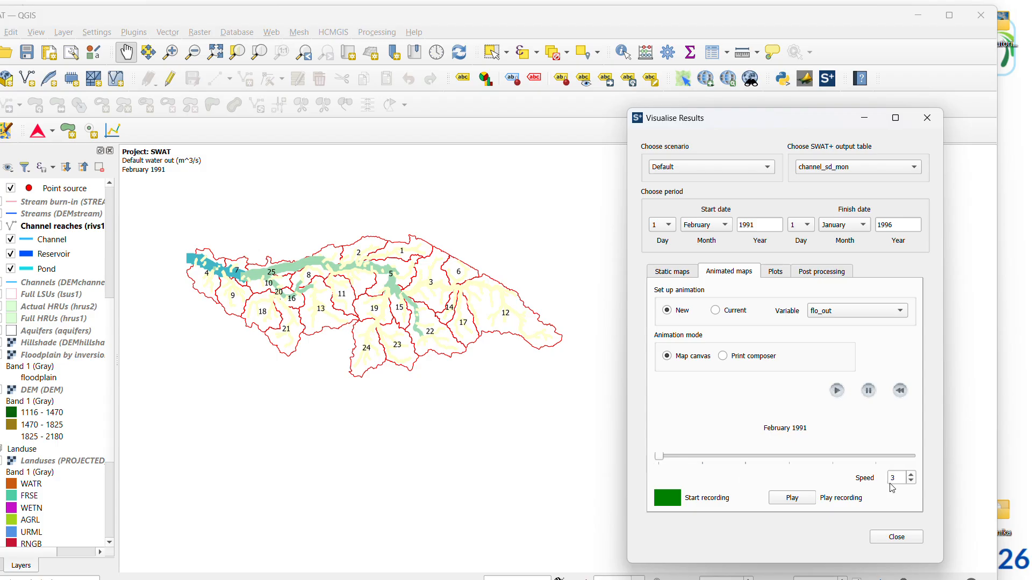
pyautogui.click(670, 503)
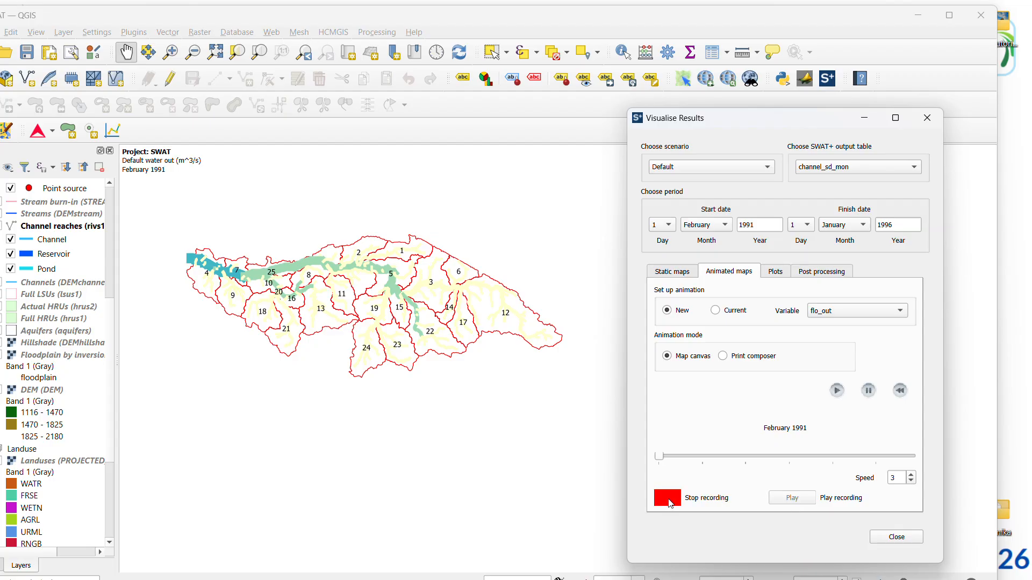
pyautogui.click(840, 393)
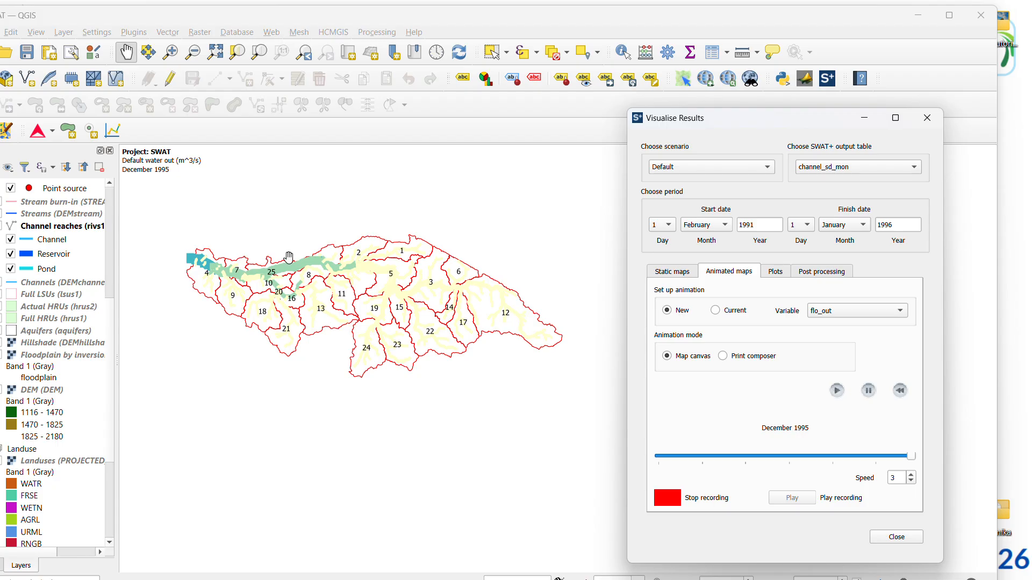
# Switch Visualise Results to plots and choose Graph/bar chart as the plot type
pyautogui.click(779, 274)
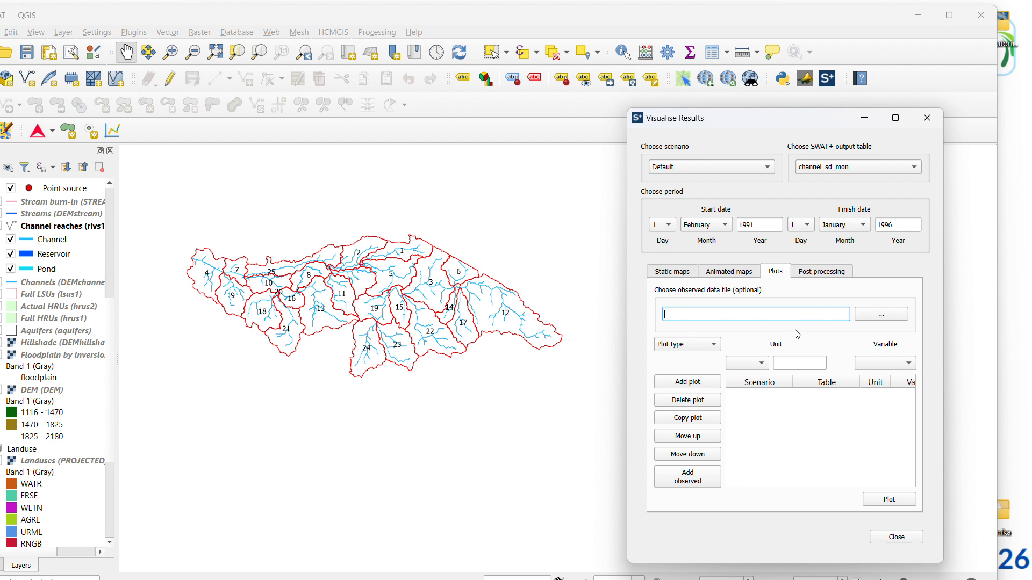
pyautogui.click(707, 346)
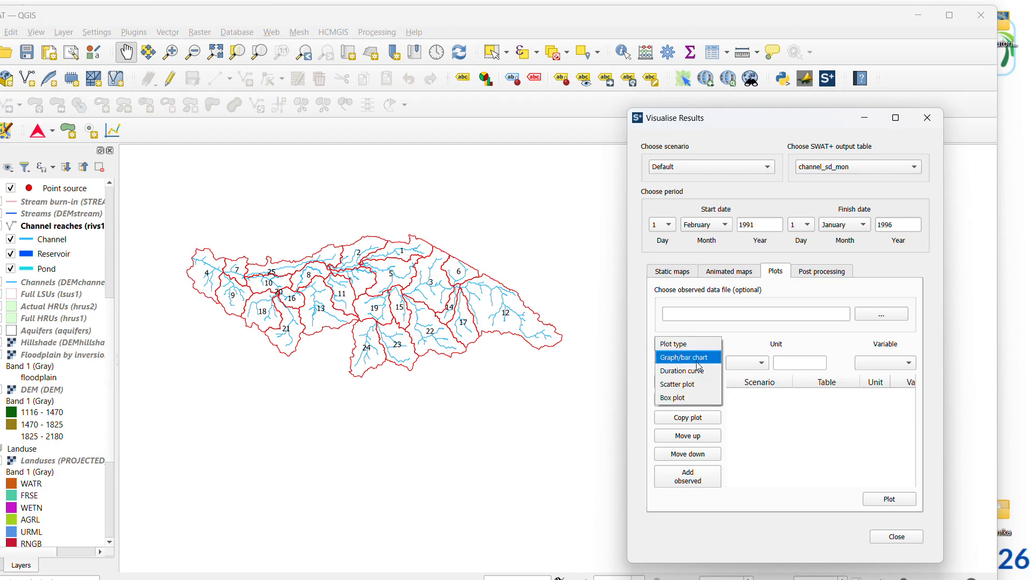
pyautogui.click(688, 358)
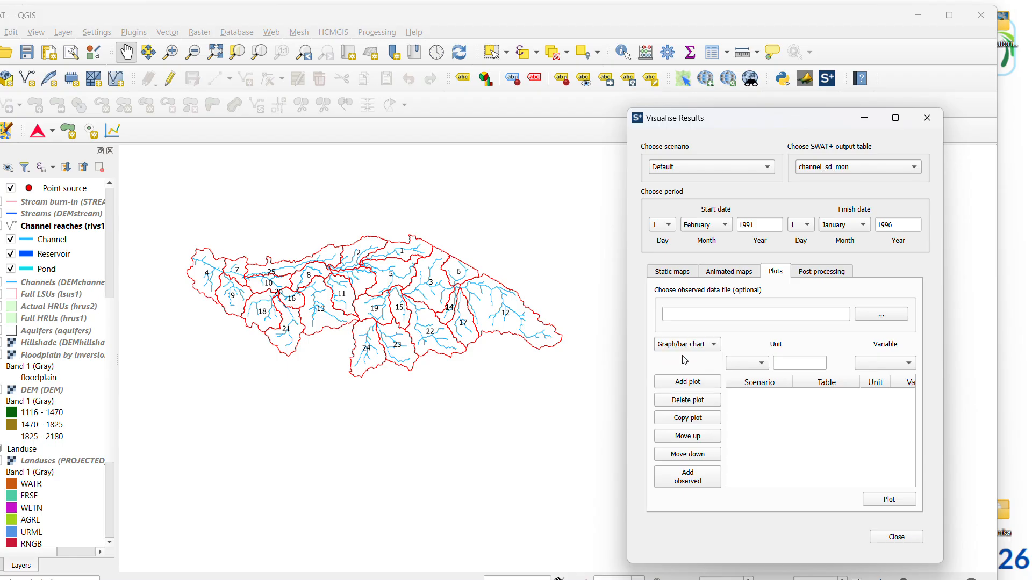
pyautogui.click(691, 353)
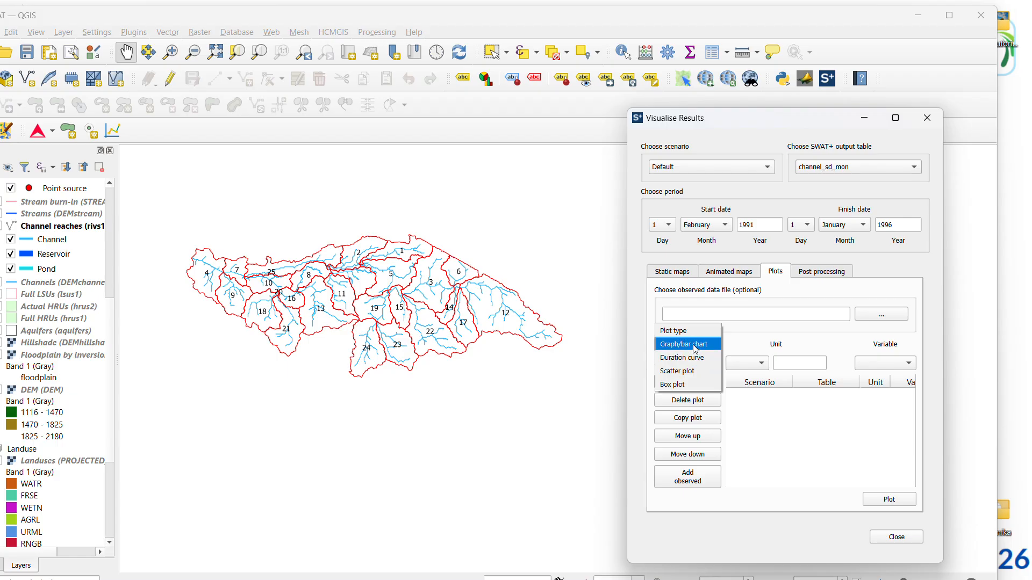
pyautogui.click(696, 348)
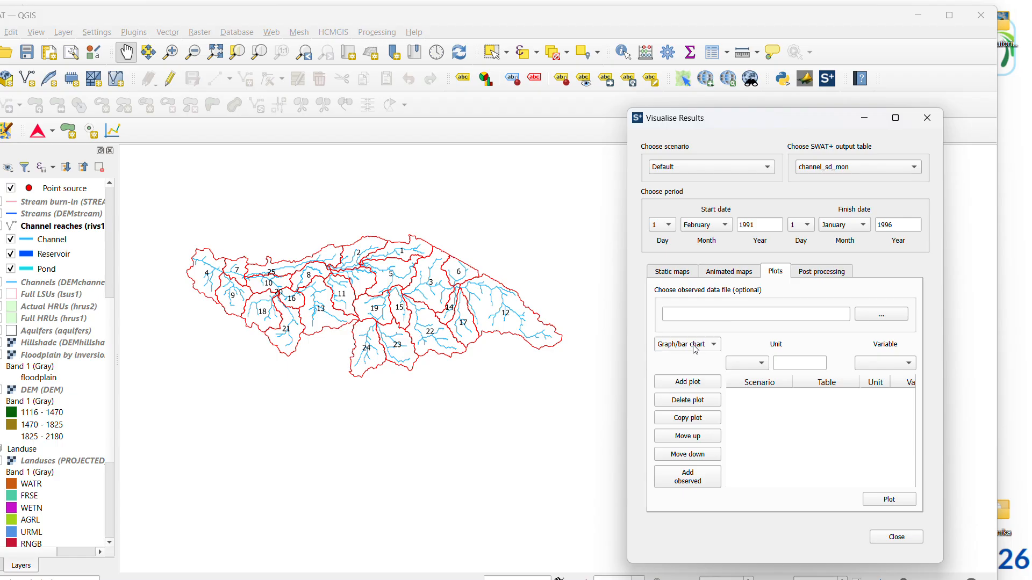
# Set the plot unit to 1 and return to the QGIS map
pyautogui.click(756, 372)
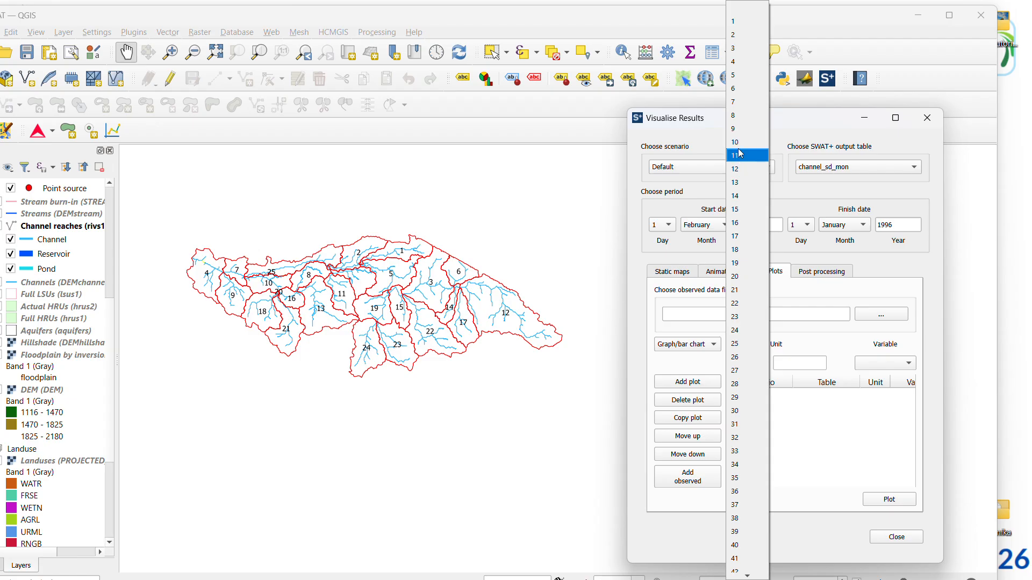
pyautogui.click(739, 27)
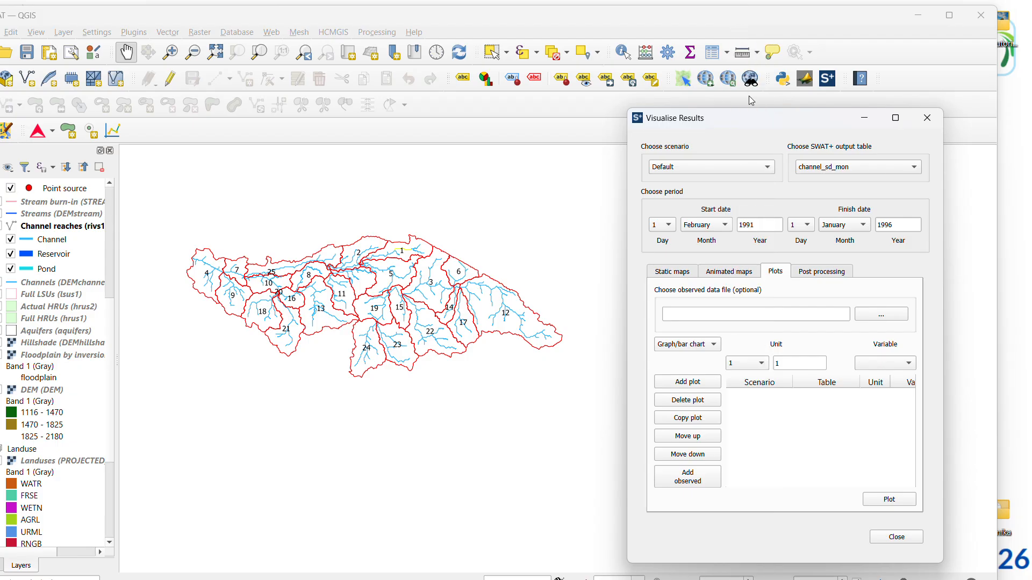
pyautogui.click(762, 367)
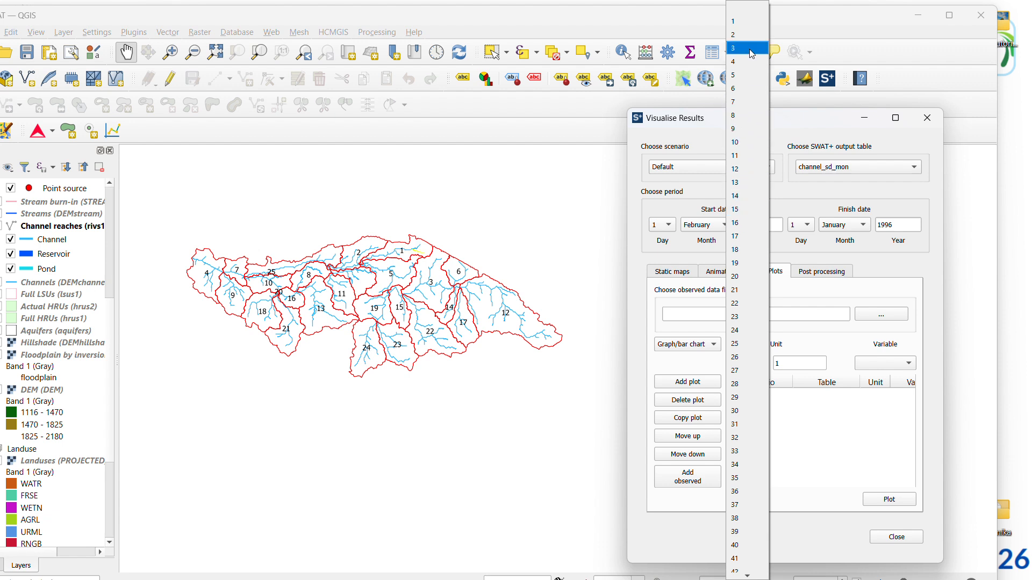
pyautogui.click(685, 38)
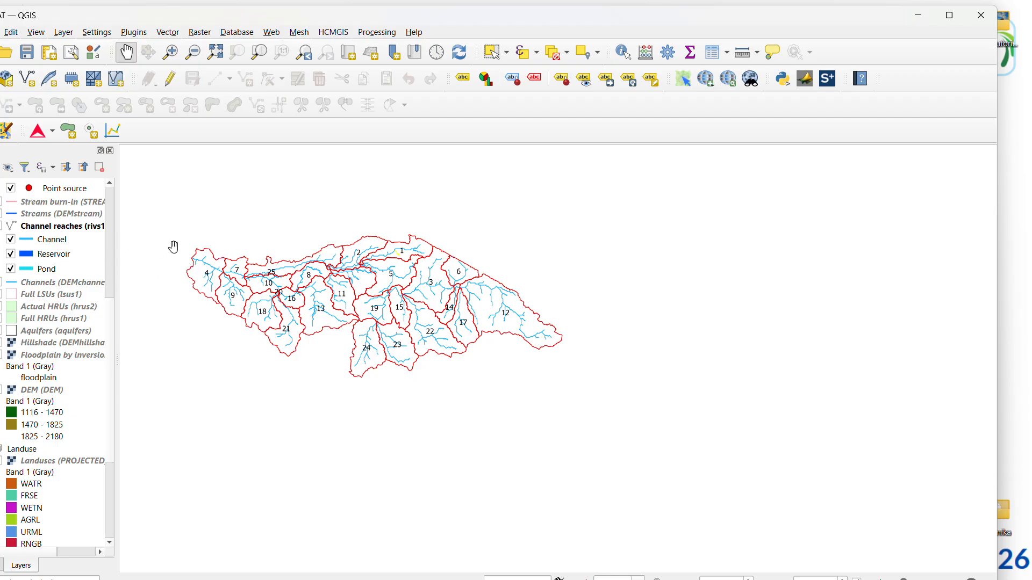
# Identify the channel reaches near the watershed outlet in subbasin 4 to read their channel numbers, and close the Identify Results
pyautogui.scroll(5, 223, 281)
pyautogui.scroll(-2, 403, 290)
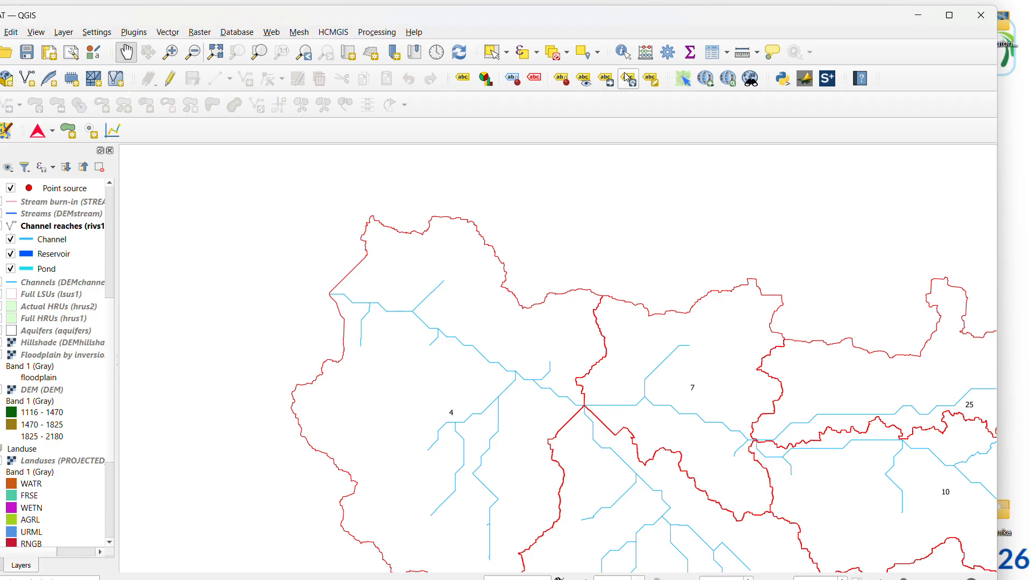
pyautogui.click(623, 52)
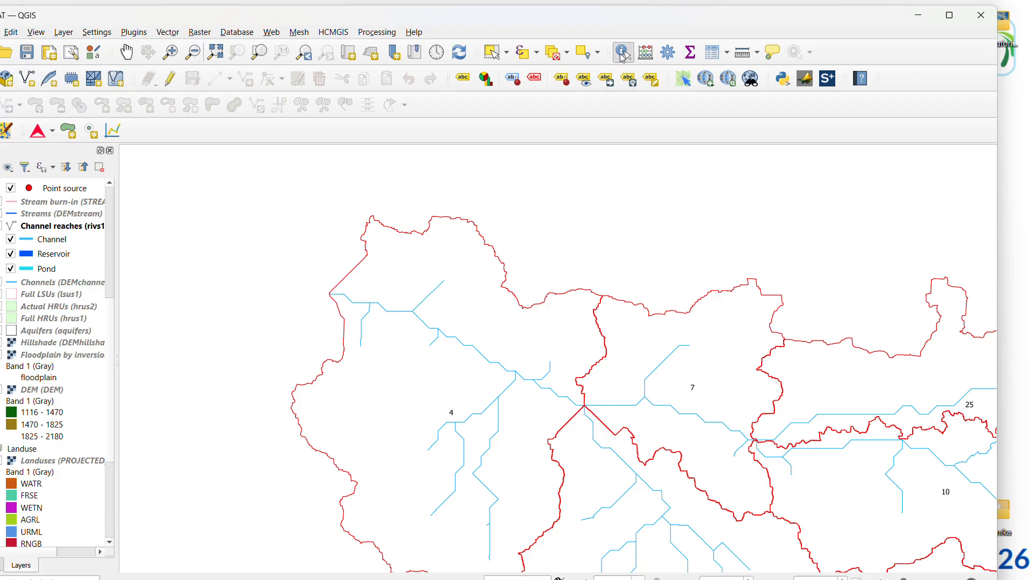
pyautogui.click(390, 314)
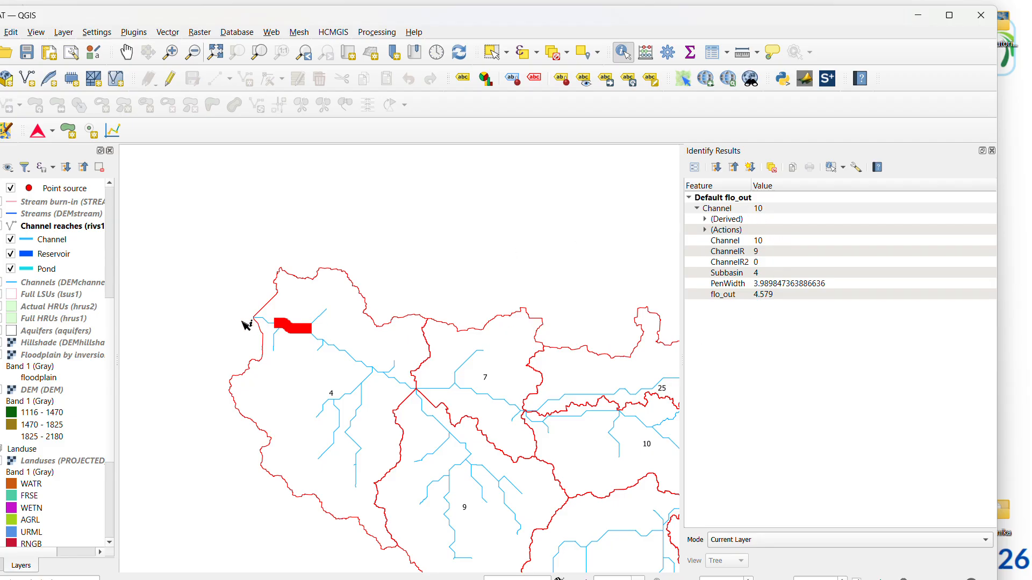
pyautogui.scroll(1, 243, 324)
pyautogui.click(290, 321)
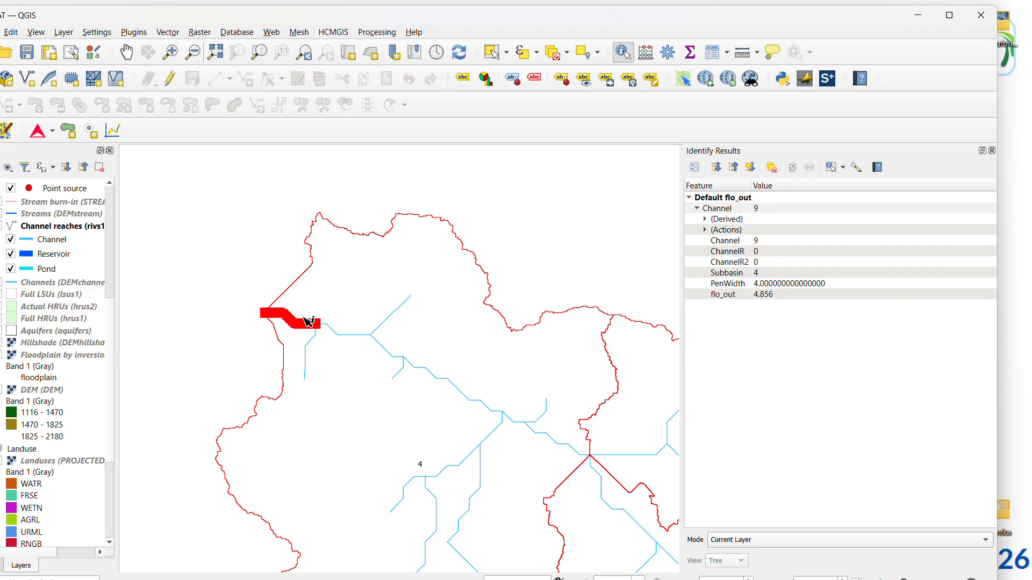
pyautogui.scroll(2, 290, 325)
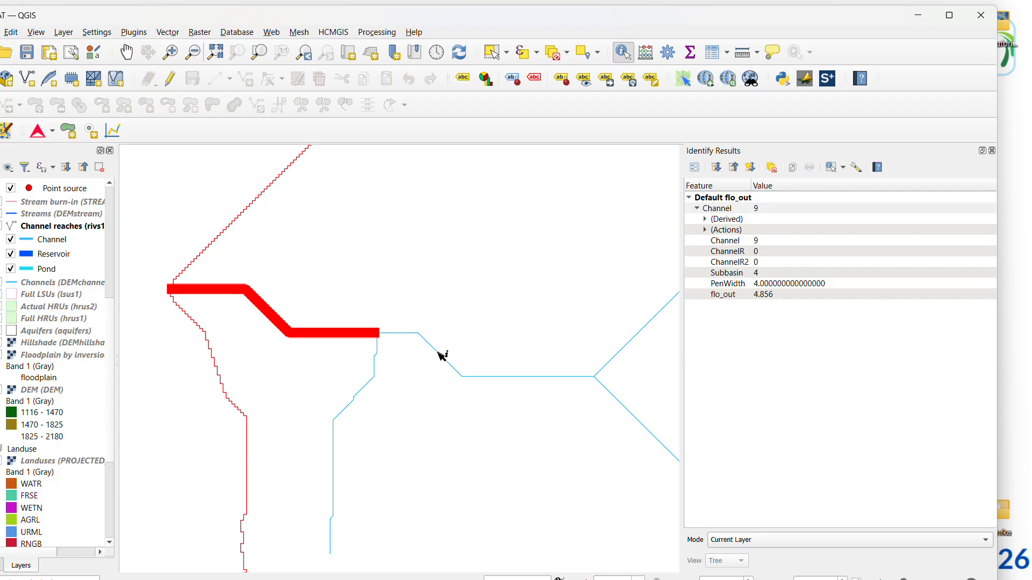
pyautogui.scroll(-3, 442, 350)
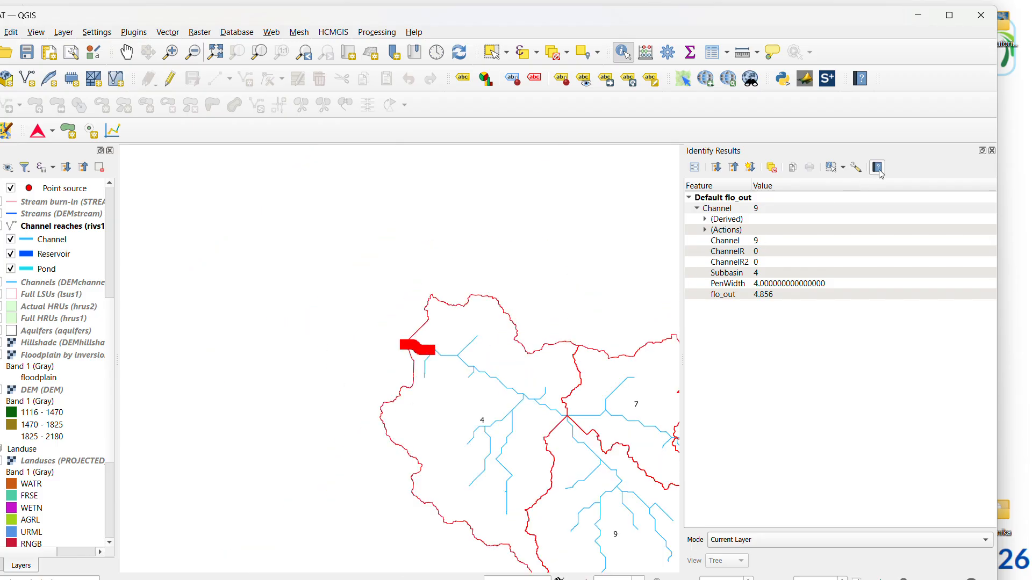
pyautogui.click(991, 151)
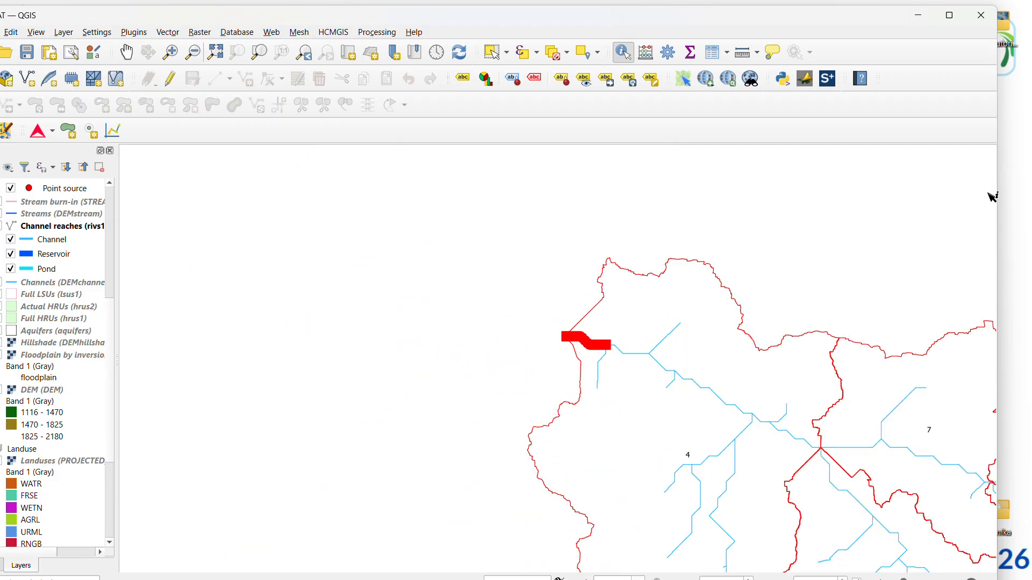
# View the rest of the watershed's channels and return to the Visualise Results window
pyautogui.scroll(-3, 595, 338)
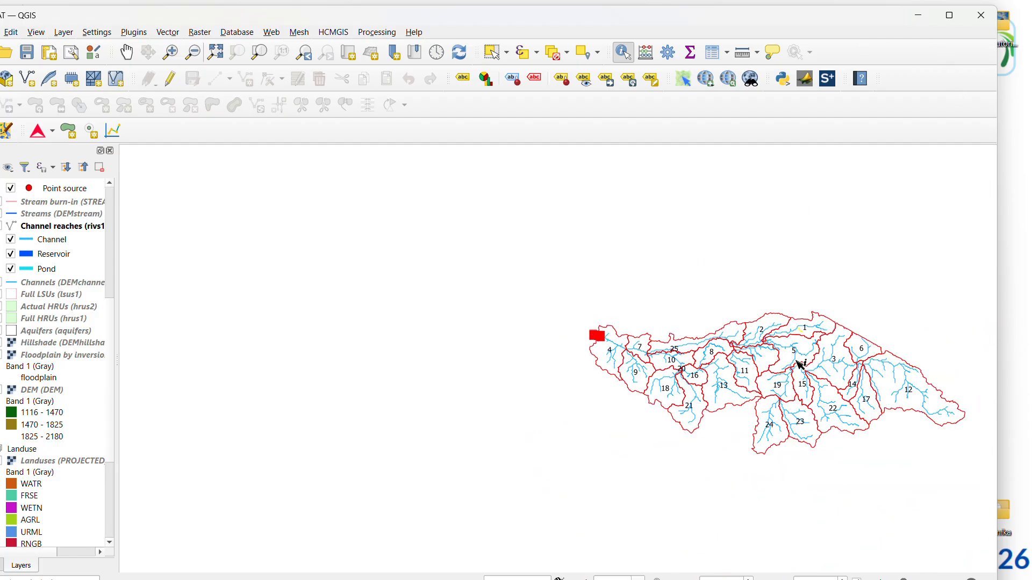
pyautogui.scroll(-1, 690, 342)
pyautogui.scroll(2, 867, 370)
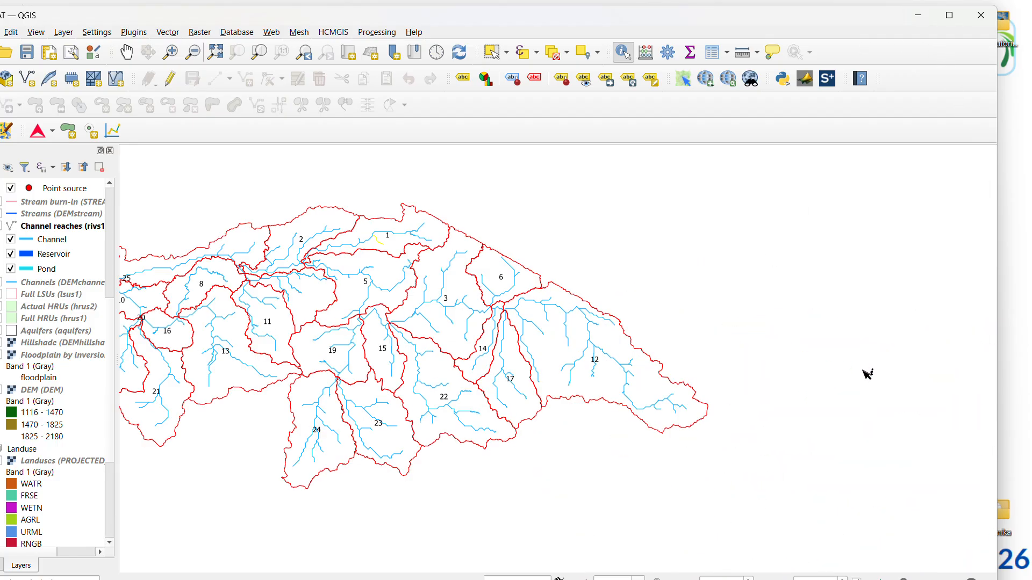
pyautogui.scroll(-1, 858, 376)
pyautogui.scroll(1, 858, 376)
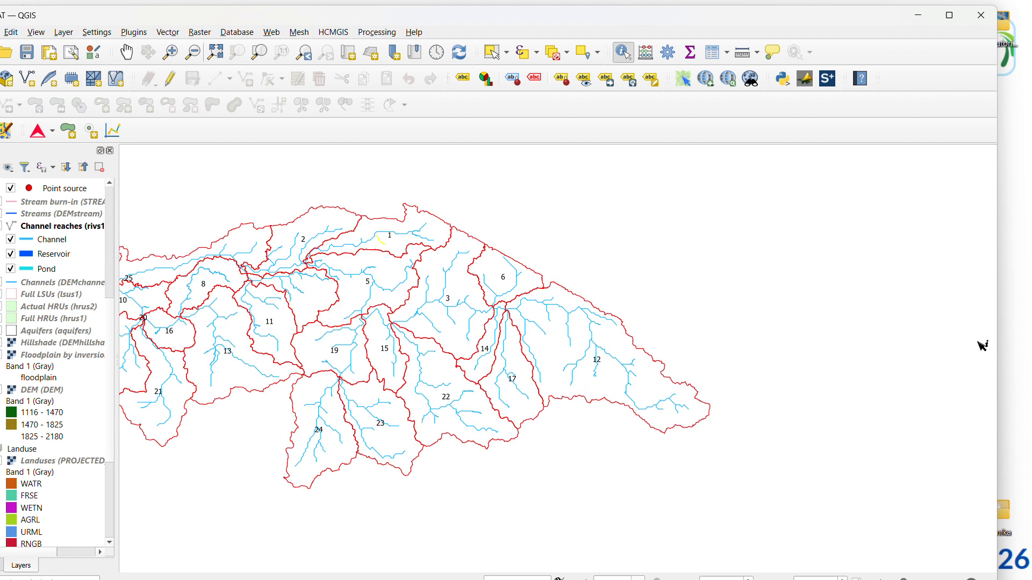
pyautogui.click(1005, 334)
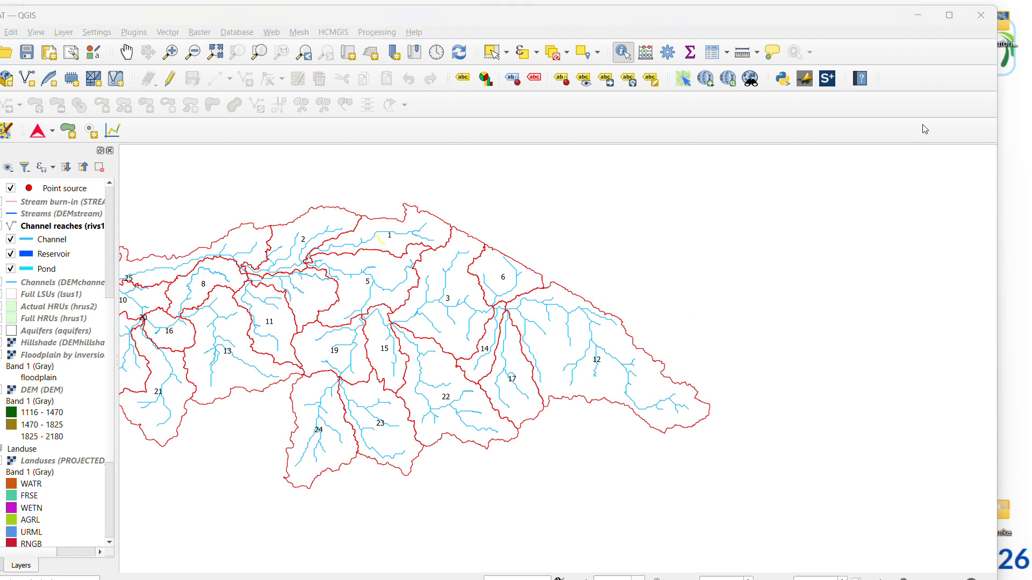
# Arrange the QGIS map and the Visualise Results window side by side, with the western part of the watershed in view
pyautogui.moveTo(890, 24); pyautogui.dragTo(865, 21)
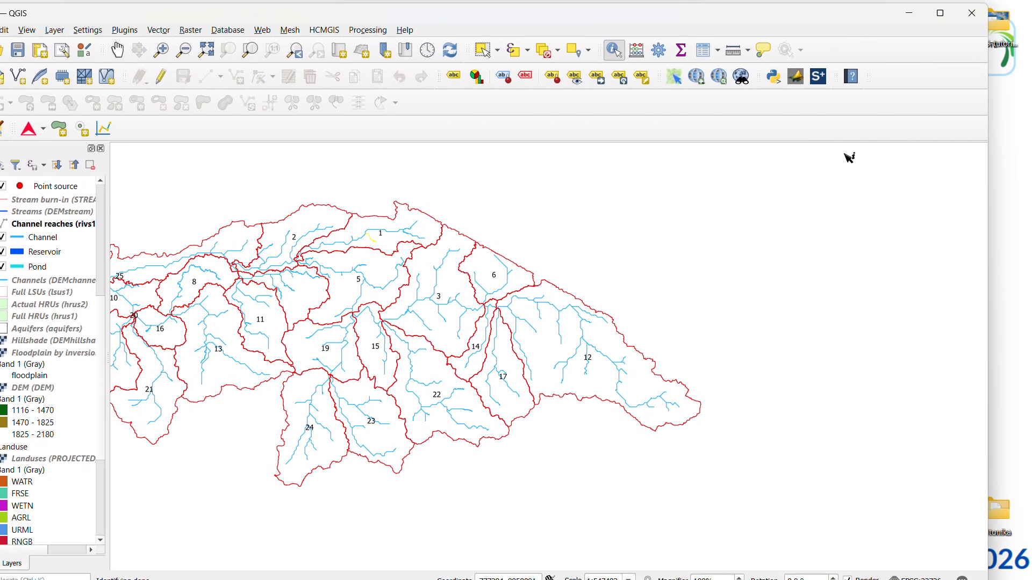
pyautogui.click(907, 22)
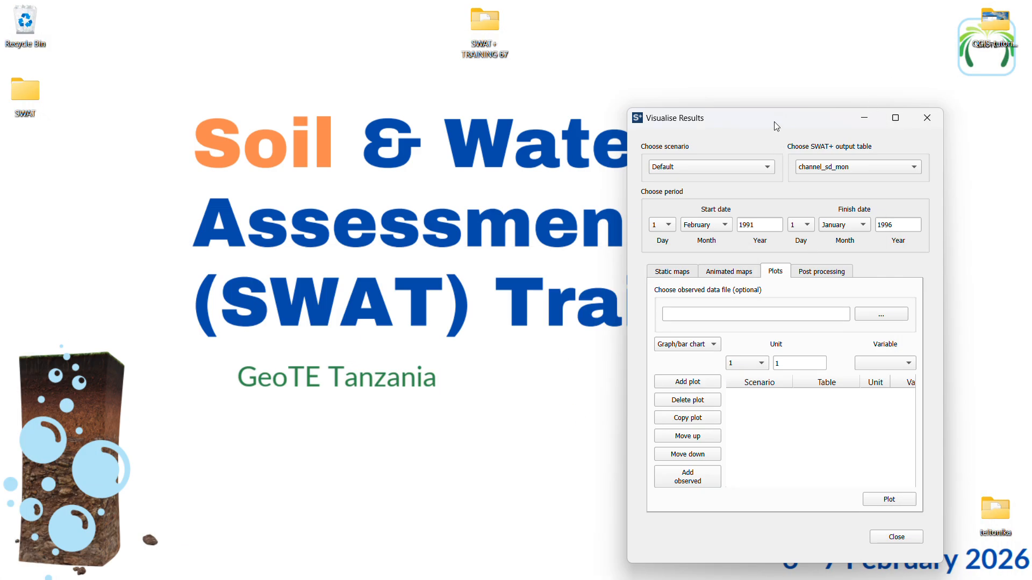
pyautogui.moveTo(774, 122); pyautogui.dragTo(856, 118)
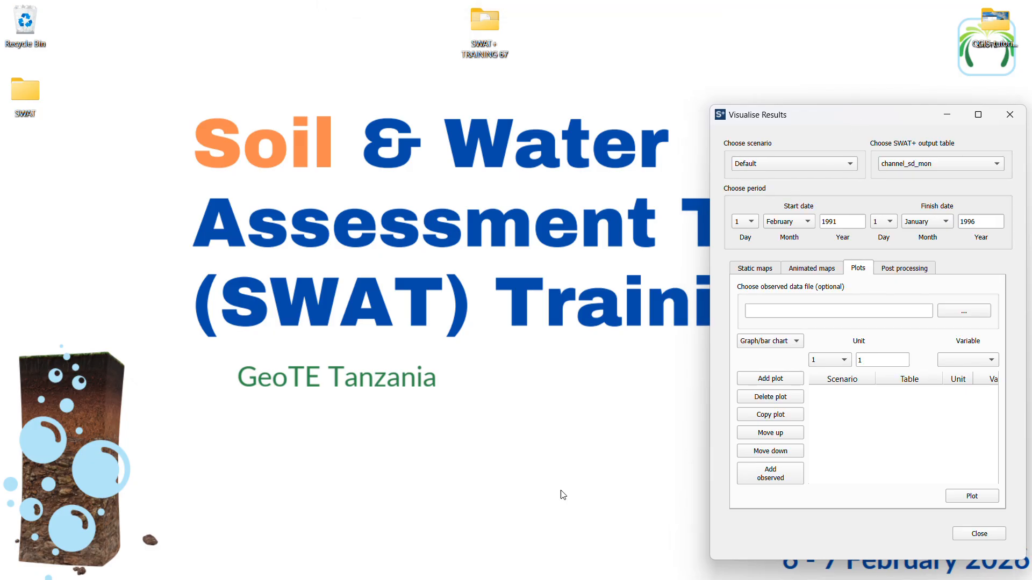
pyautogui.moveTo(439, 565)
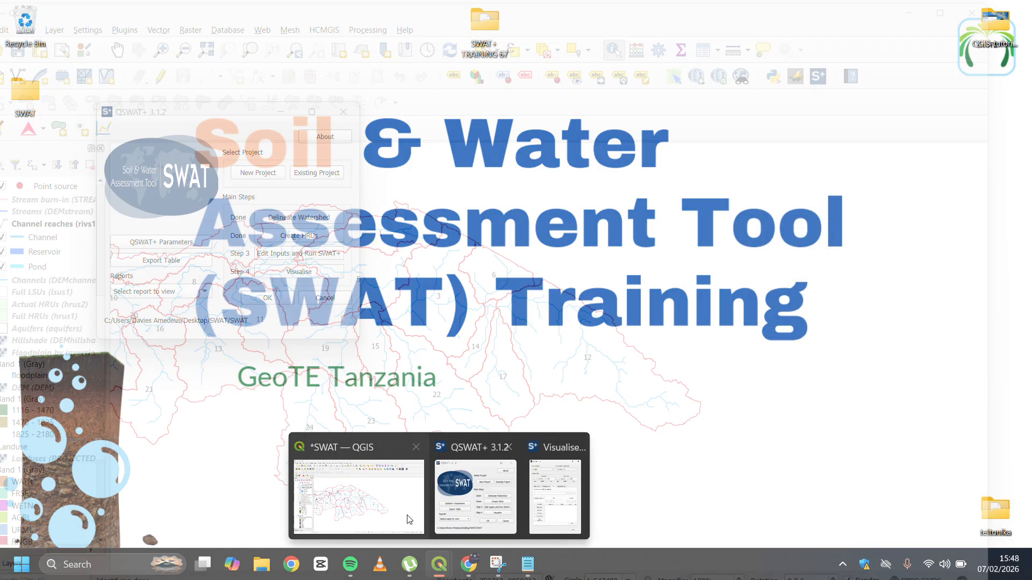
pyautogui.click(387, 500)
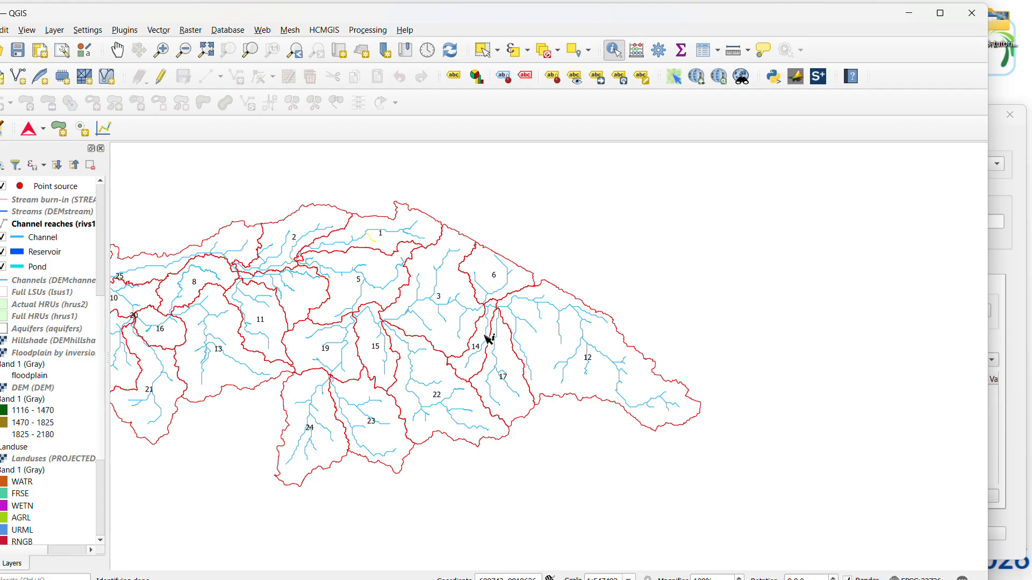
pyautogui.click(118, 49)
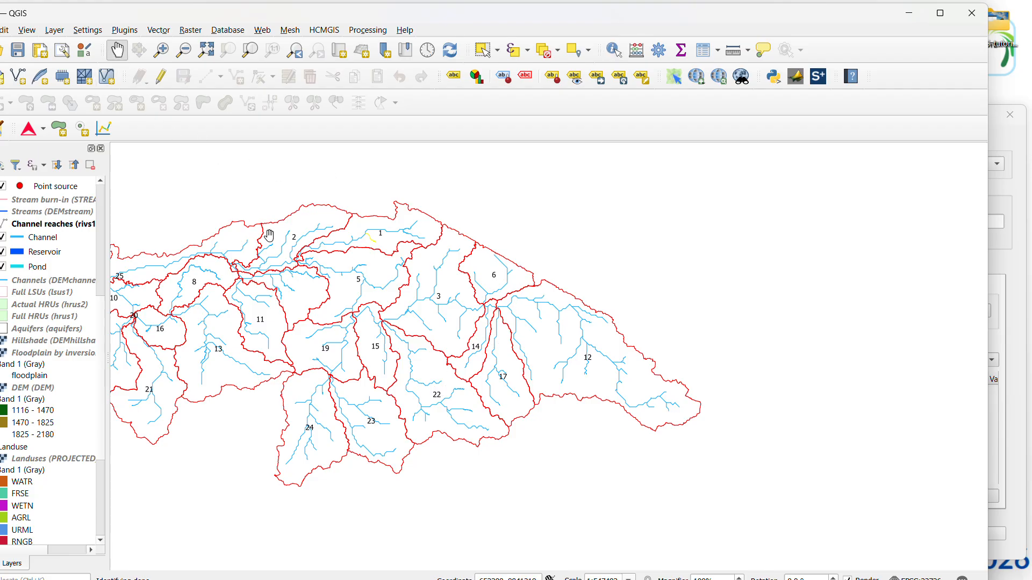
pyautogui.moveTo(269, 235); pyautogui.dragTo(477, 209)
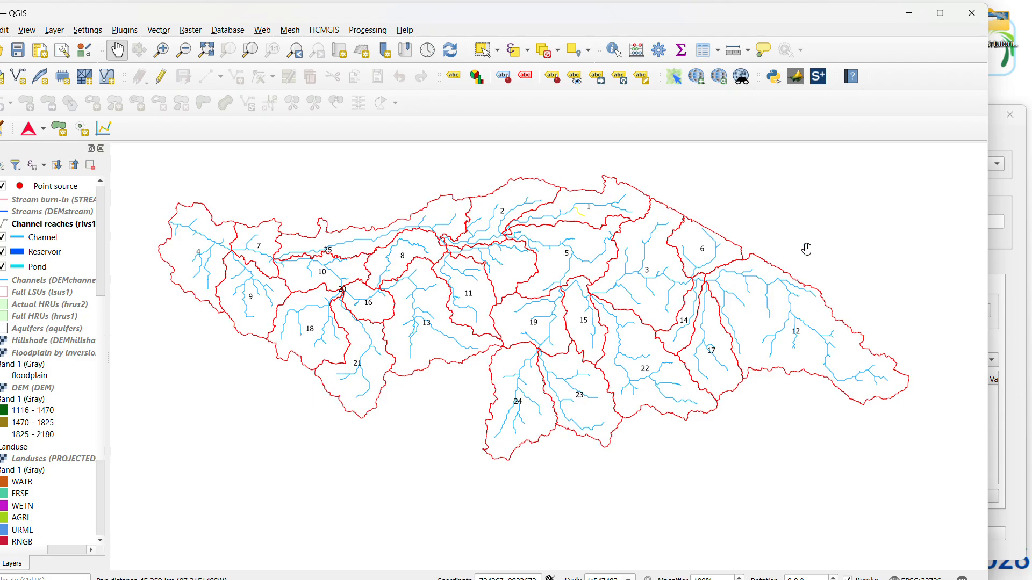
pyautogui.doubleClick(994, 124)
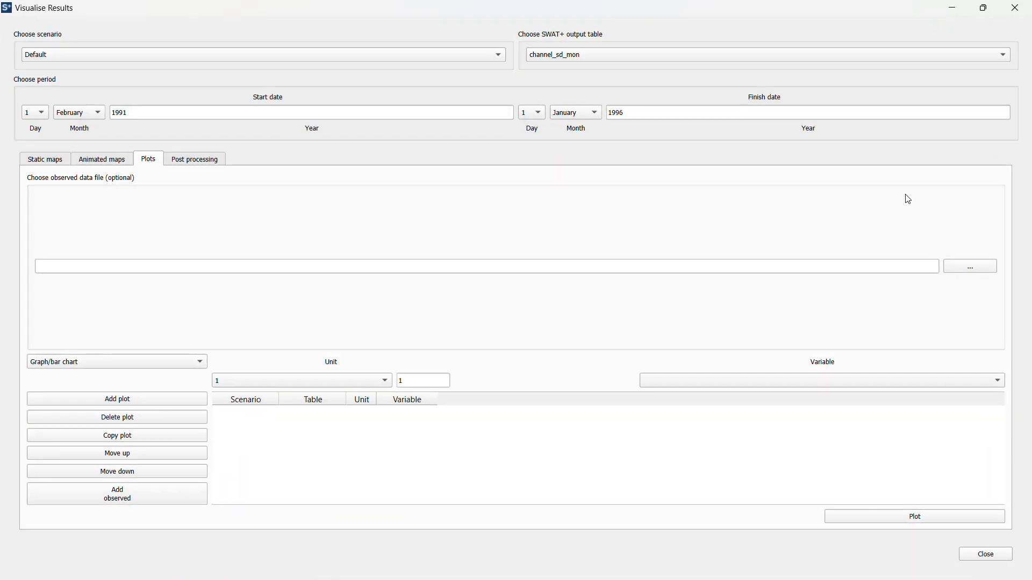
pyautogui.click(988, 12)
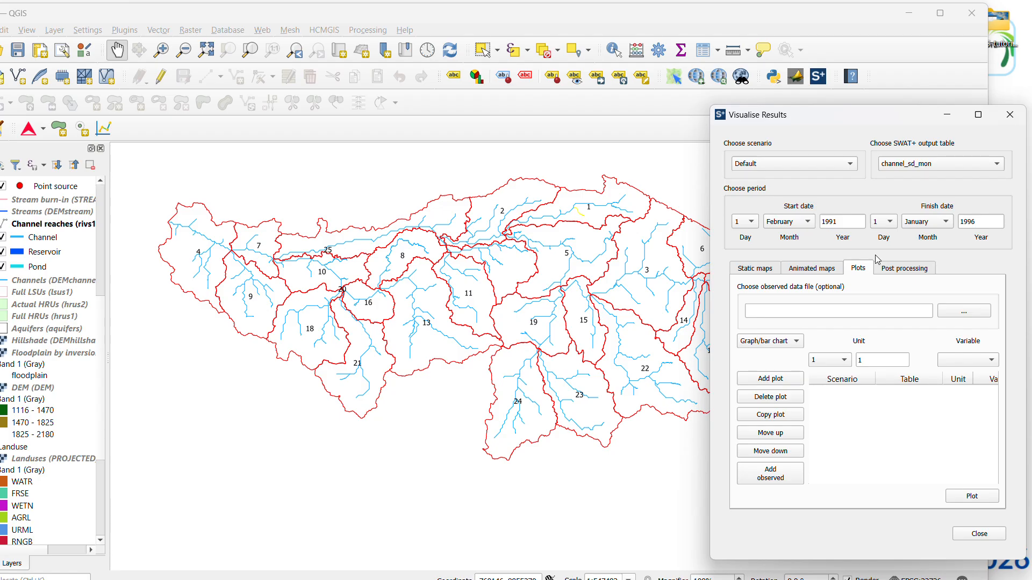
# Choose flo_out as the plot variable and add a plot for unit 1 from channel_sd_mon
pyautogui.click(962, 366)
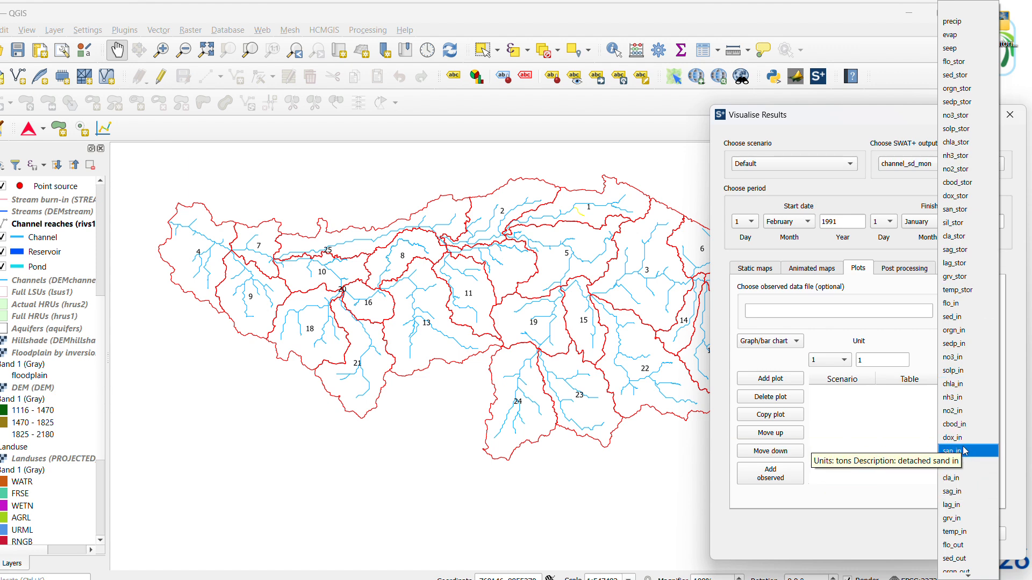
pyautogui.click(958, 547)
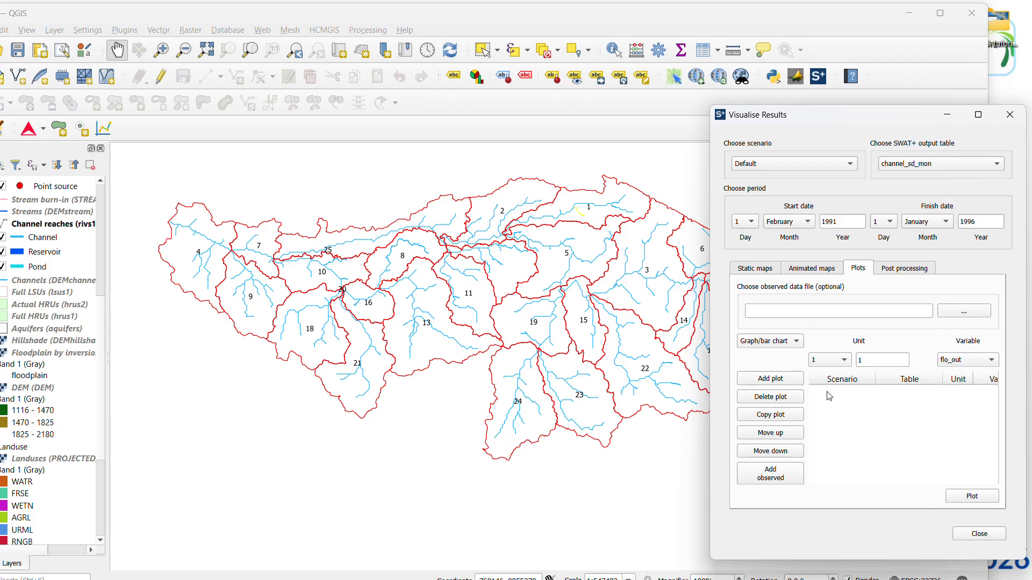
pyautogui.click(772, 383)
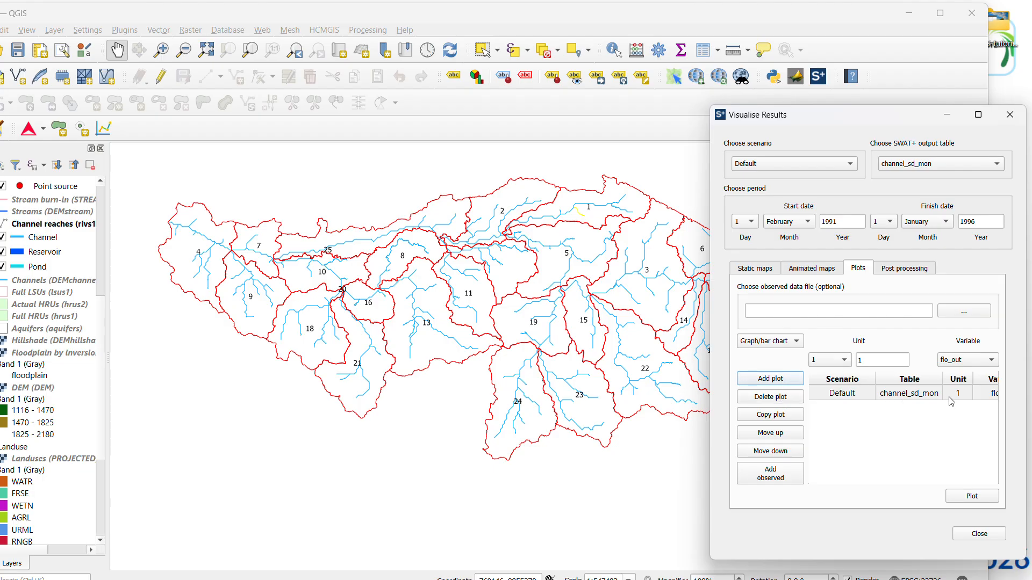
# Change the plot variable to flo_in and add a second plot for unit 1
pyautogui.click(970, 365)
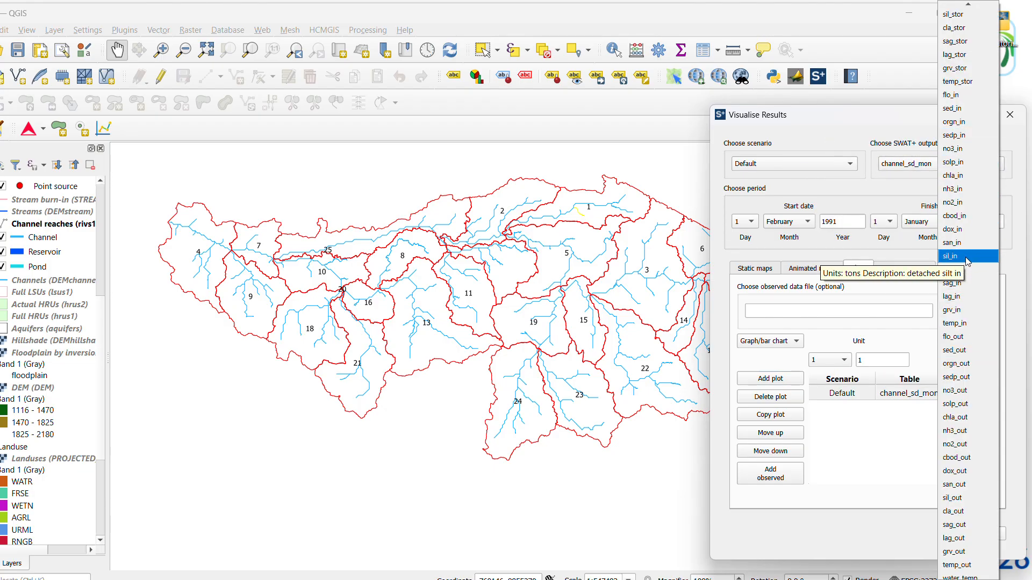
pyautogui.scroll(5, 966, 226)
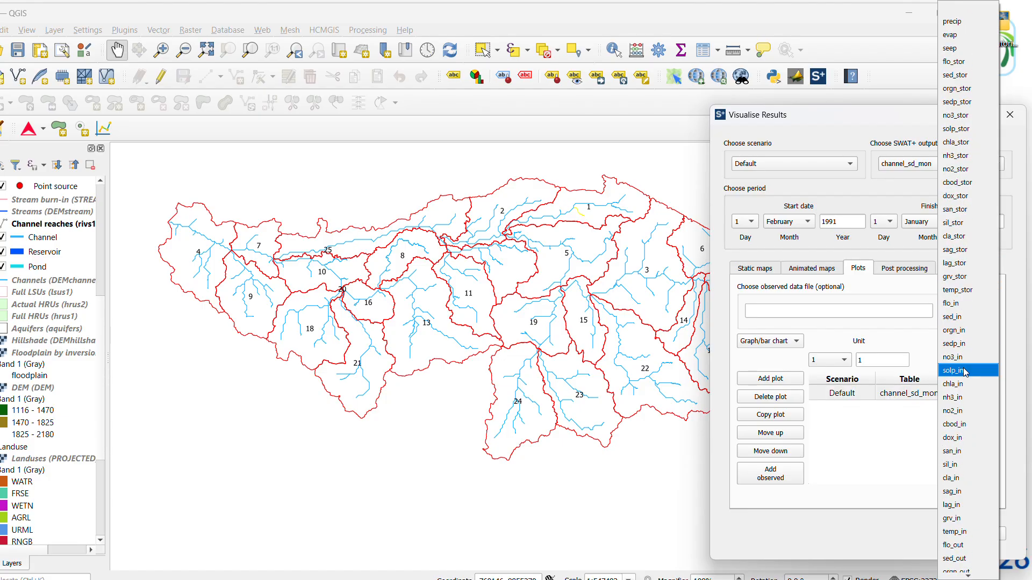
pyautogui.scroll(-4, 964, 371)
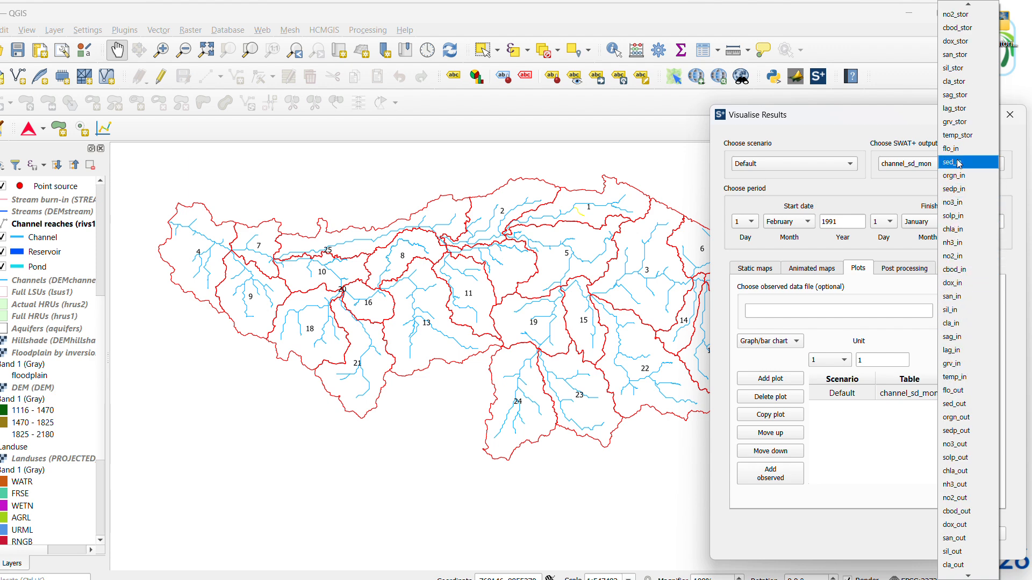
pyautogui.press('Escape')
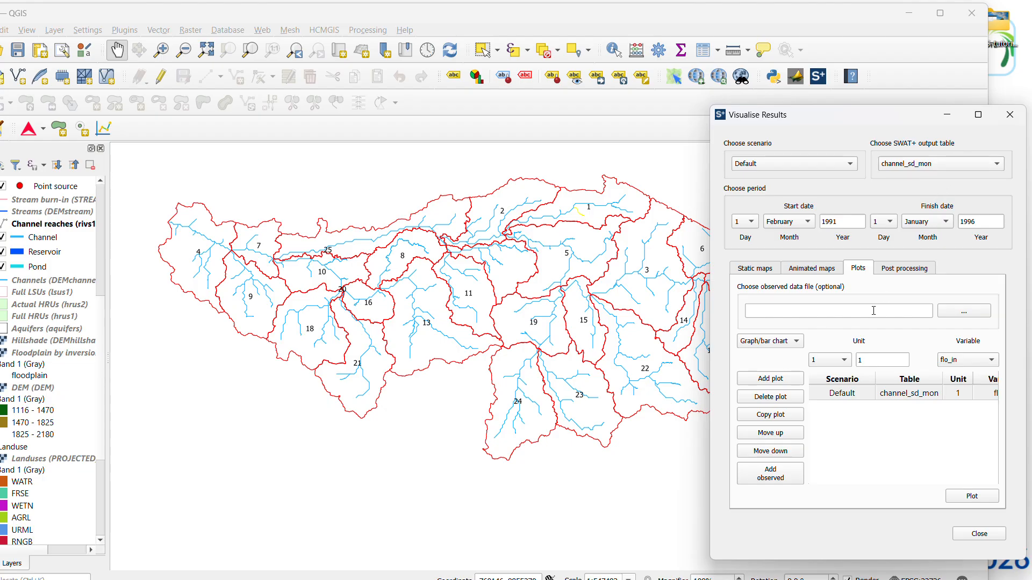
pyautogui.click(777, 383)
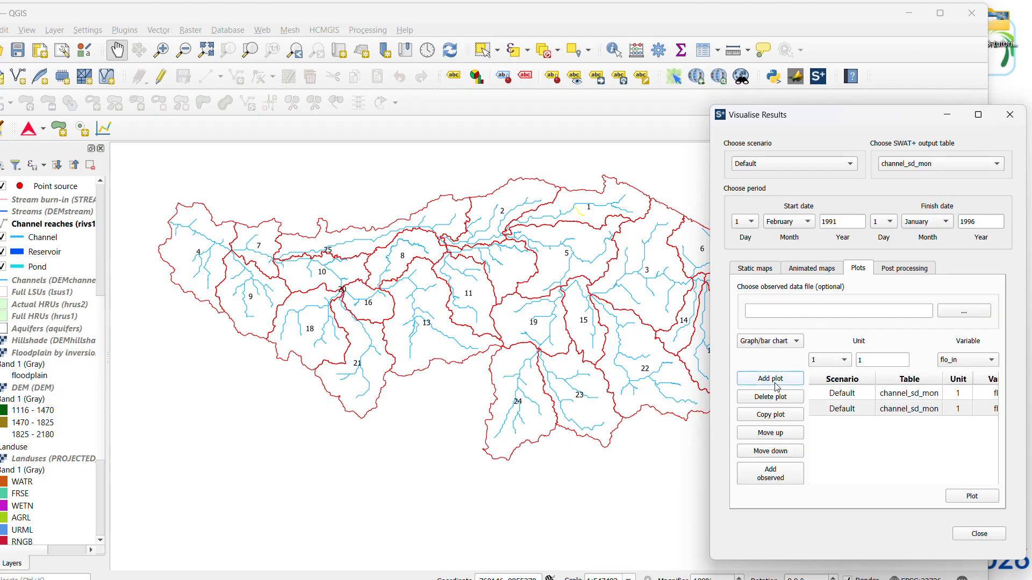
# Set the finish year to 1994 and plot the series, saving the data as the CSV file plot in the Scenarios folder
pyautogui.click(979, 497)
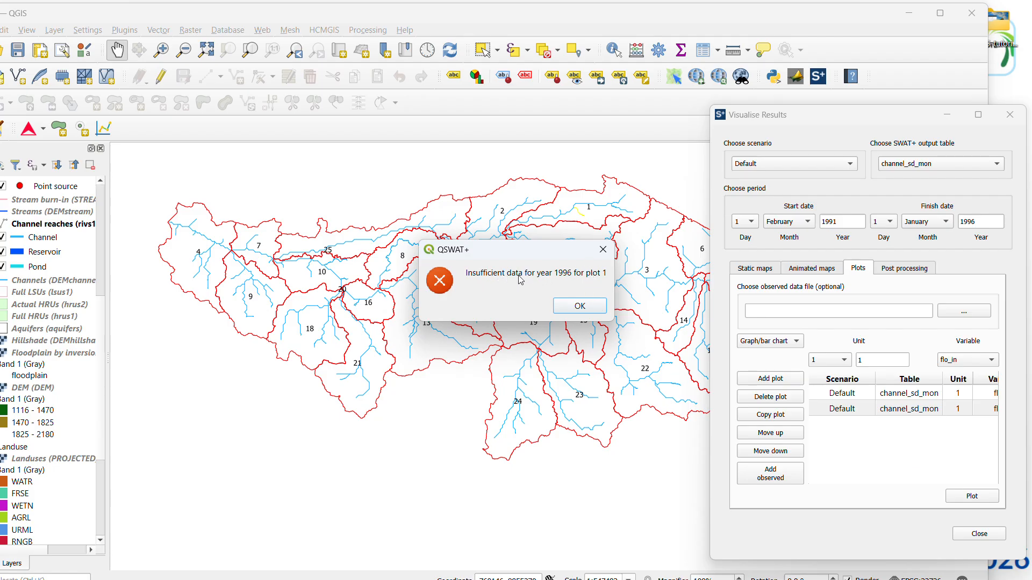
pyautogui.click(587, 306)
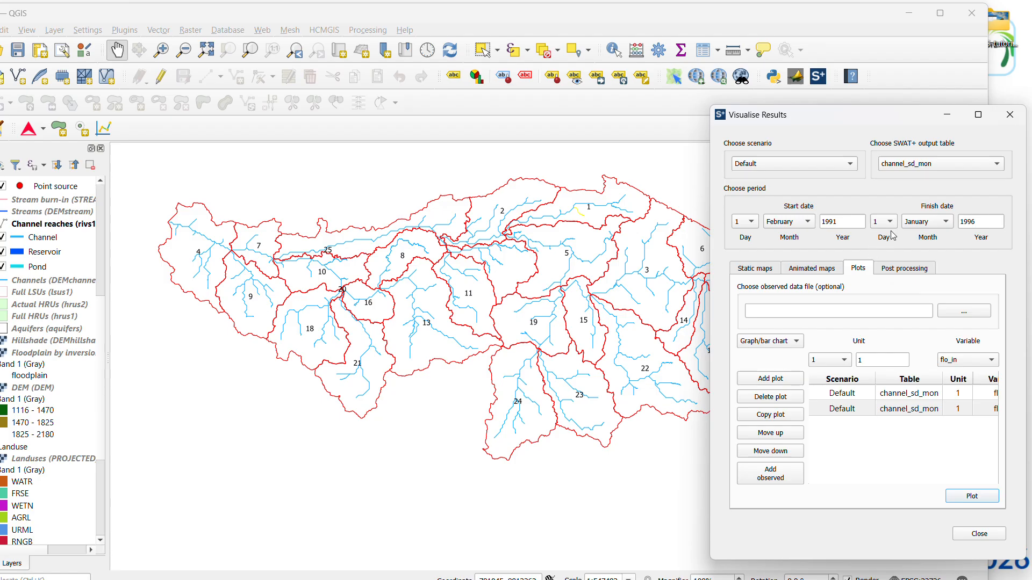
pyautogui.click(941, 226)
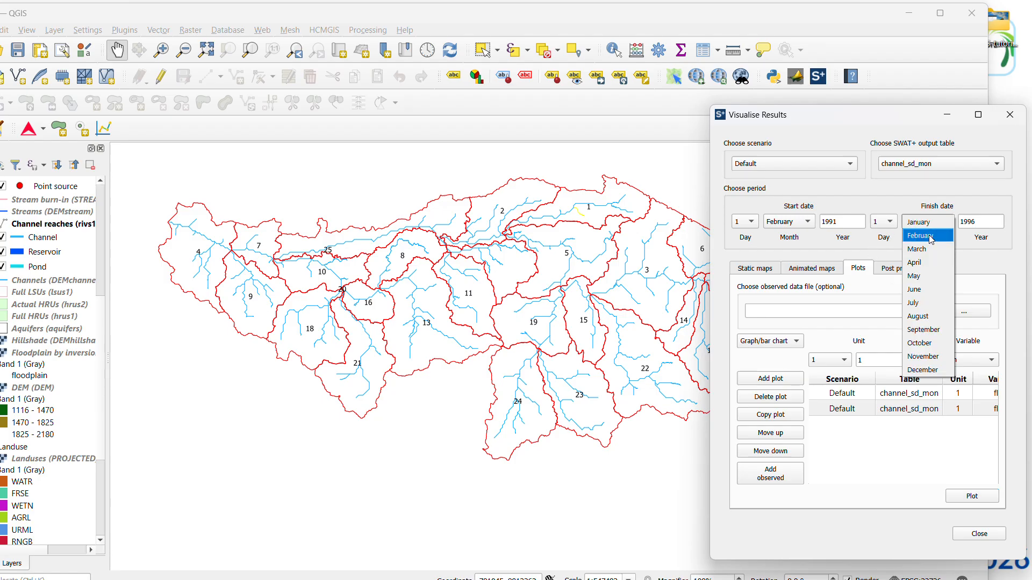
pyautogui.click(975, 223)
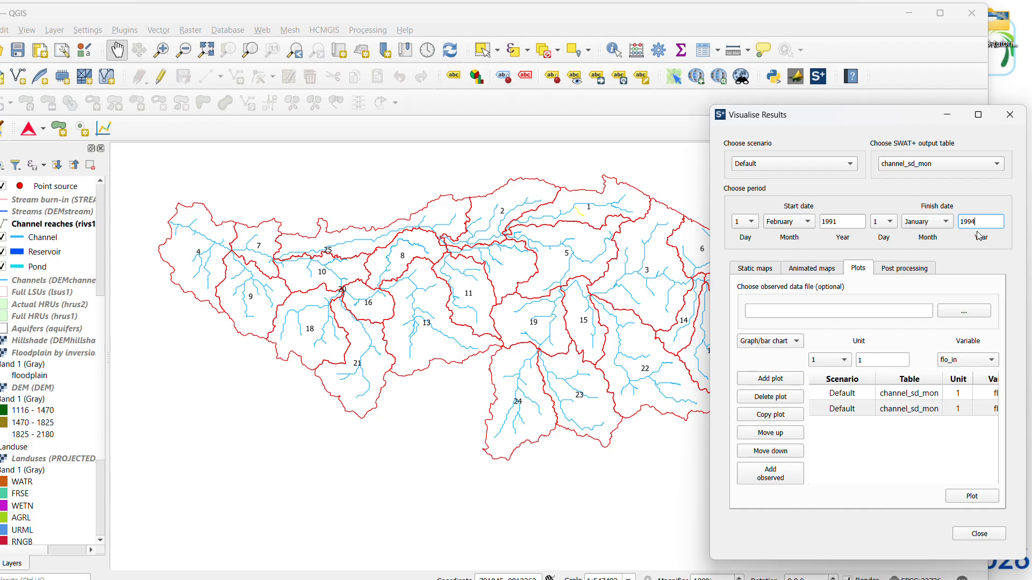
pyautogui.click(961, 497)
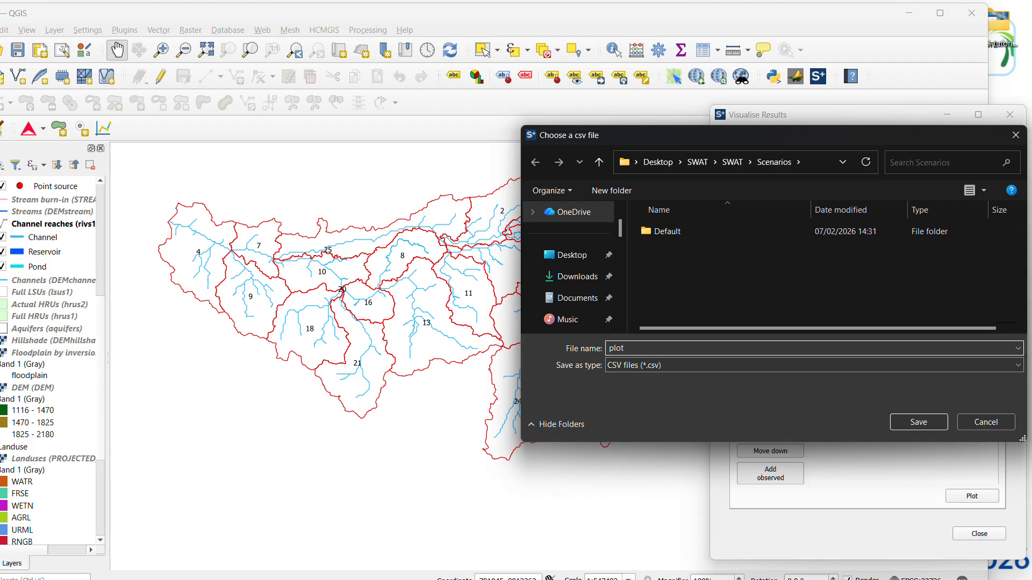
pyautogui.click(923, 429)
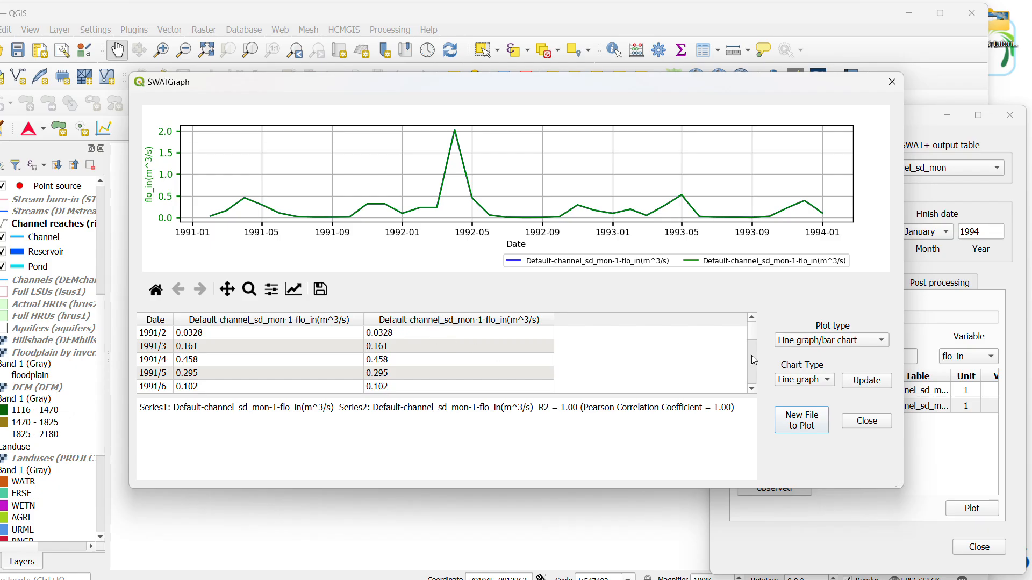
# View the plotted flow as a scatter plot and a flow/load duration curve, and return to the line graph
pyautogui.click(830, 341)
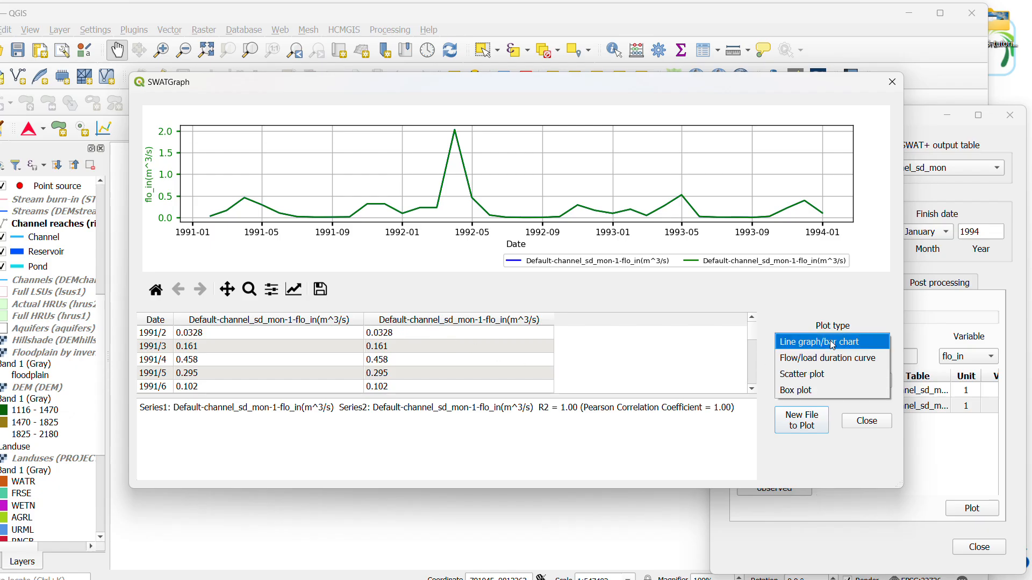
pyautogui.click(824, 375)
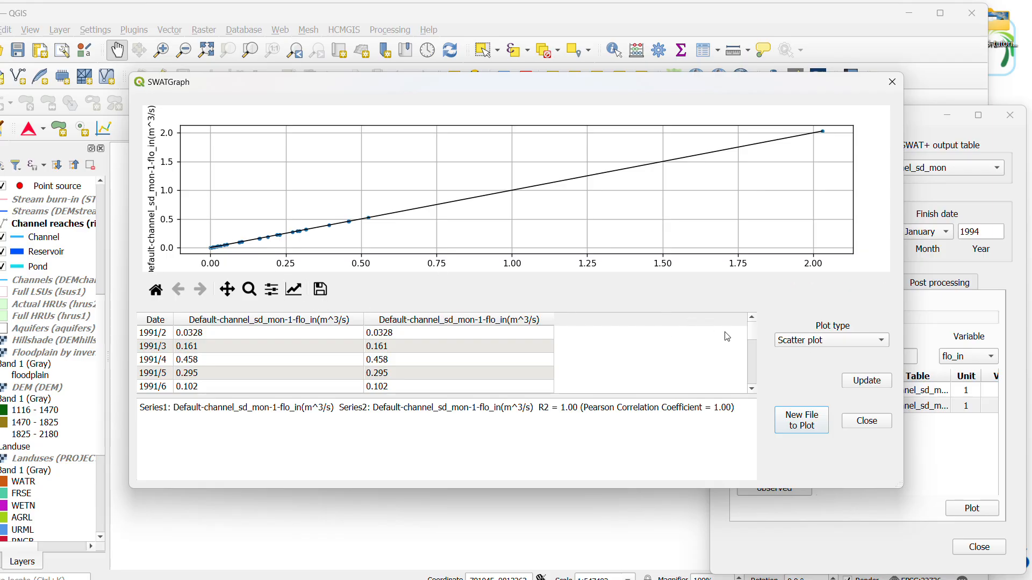
pyautogui.click(789, 342)
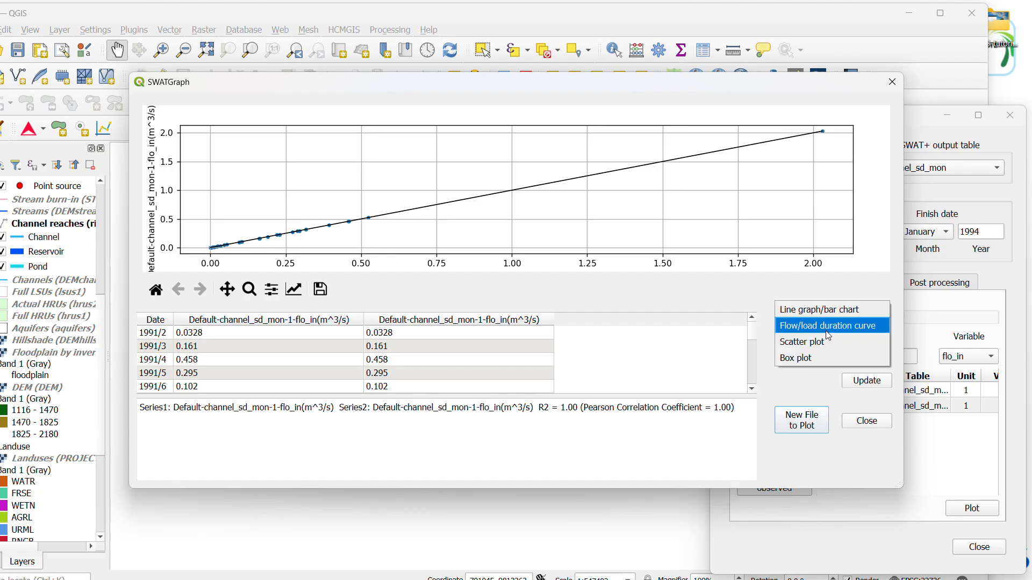
pyautogui.click(828, 326)
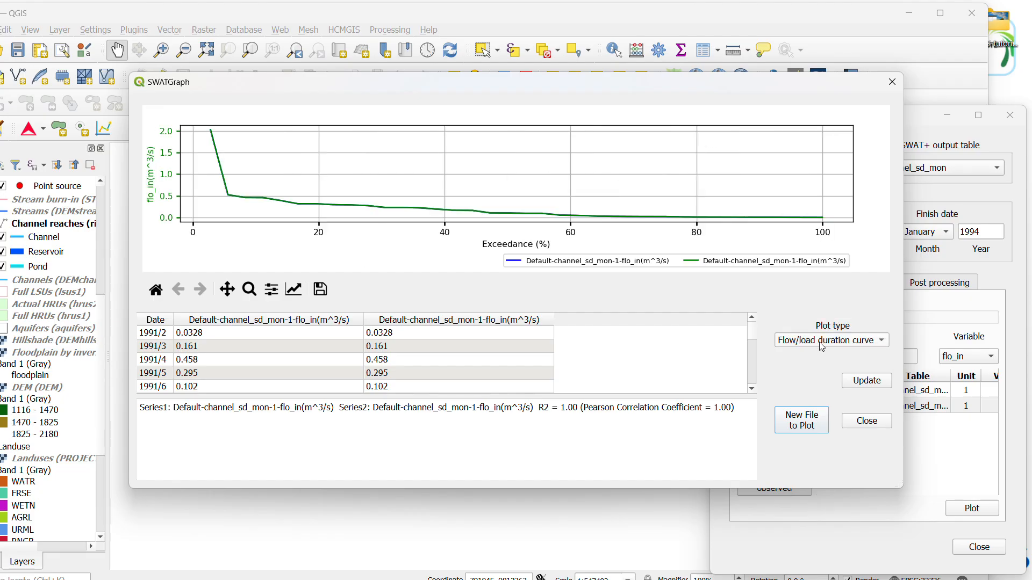
pyautogui.click(826, 339)
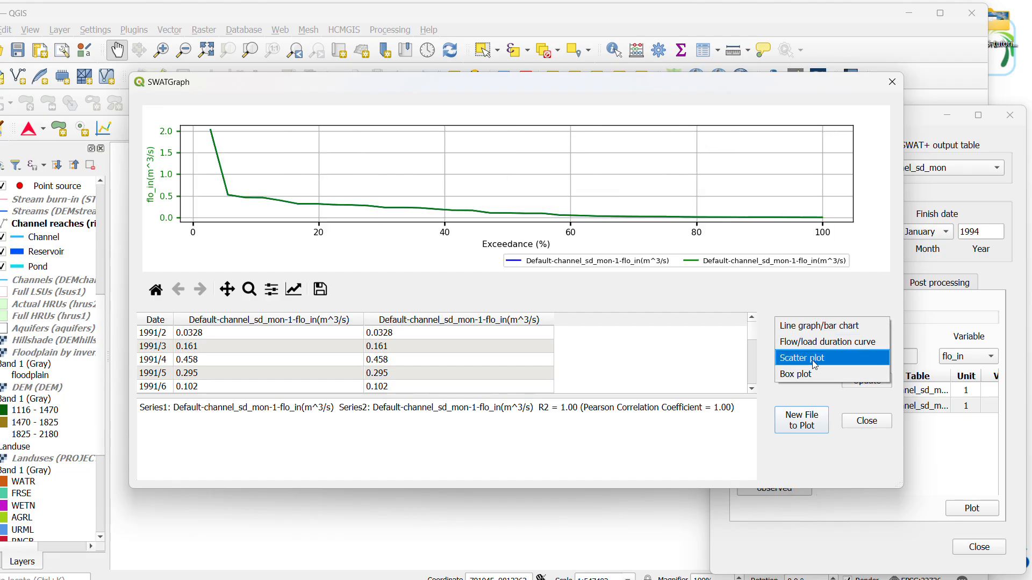
pyautogui.click(821, 329)
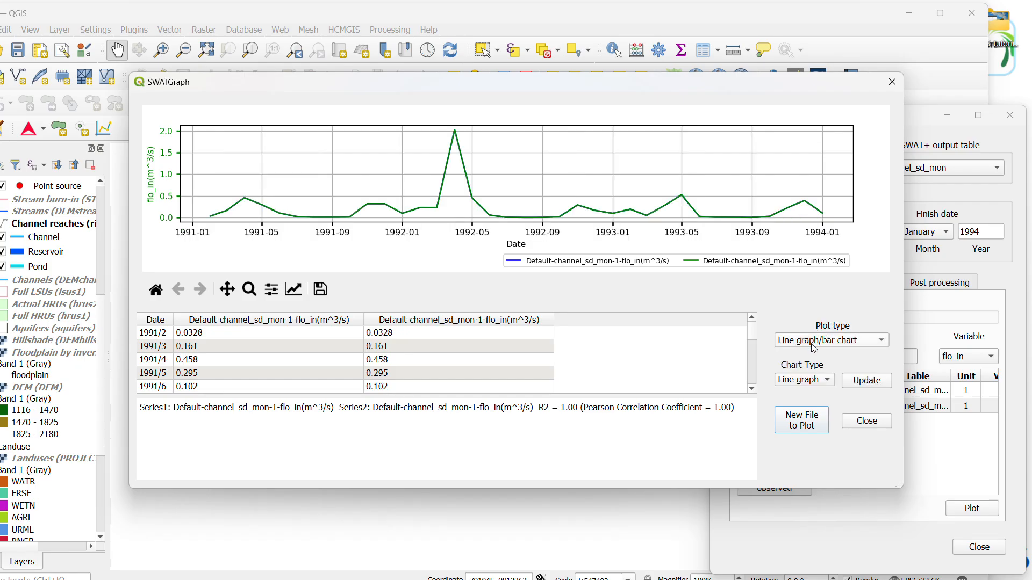
# Look at the available chart types, view the flow/load duration curve and scatter plot once more, and close SWATGraph
pyautogui.click(826, 384)
pyautogui.click(811, 383)
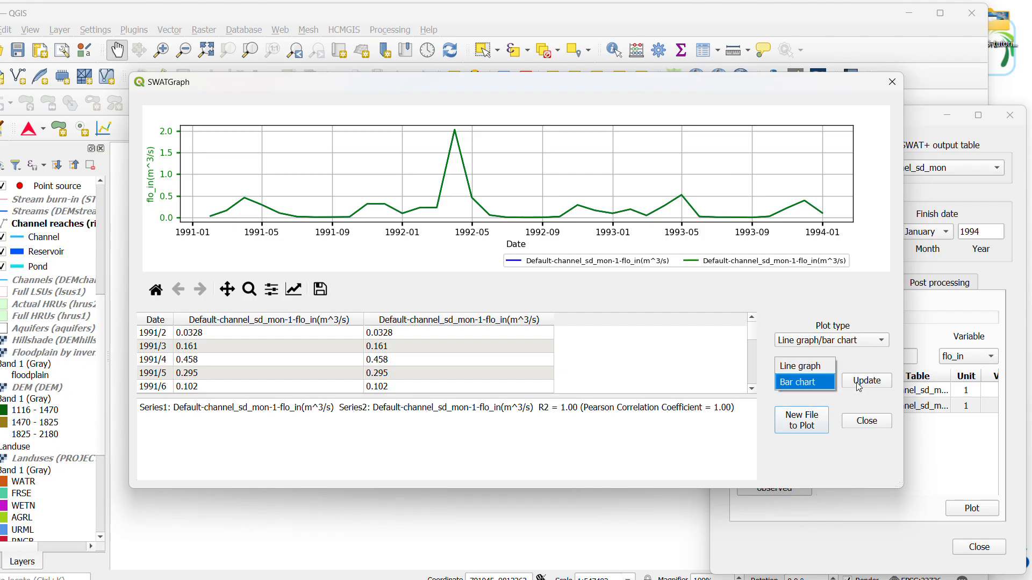
pyautogui.click(834, 342)
pyautogui.click(827, 361)
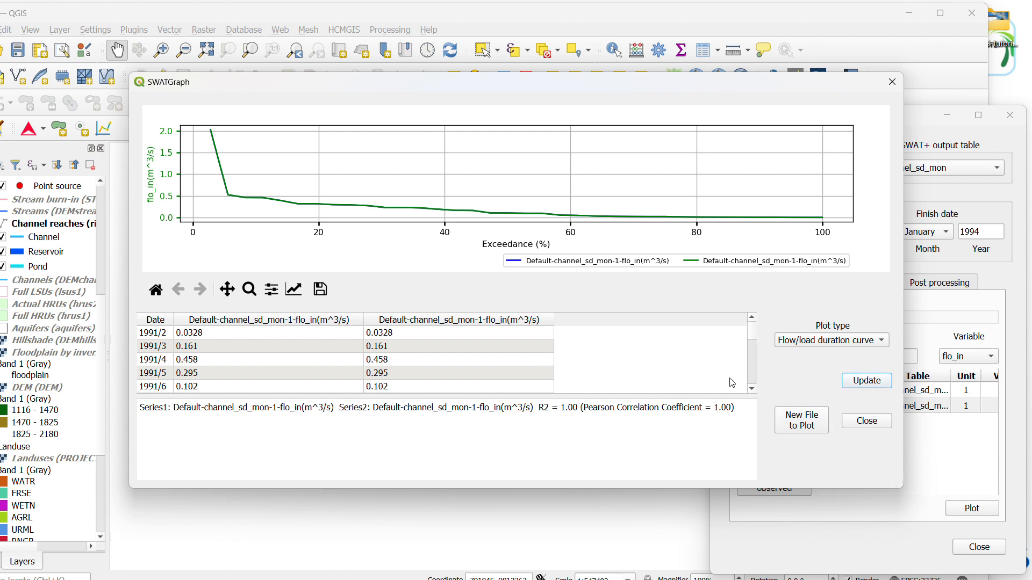
pyautogui.click(826, 344)
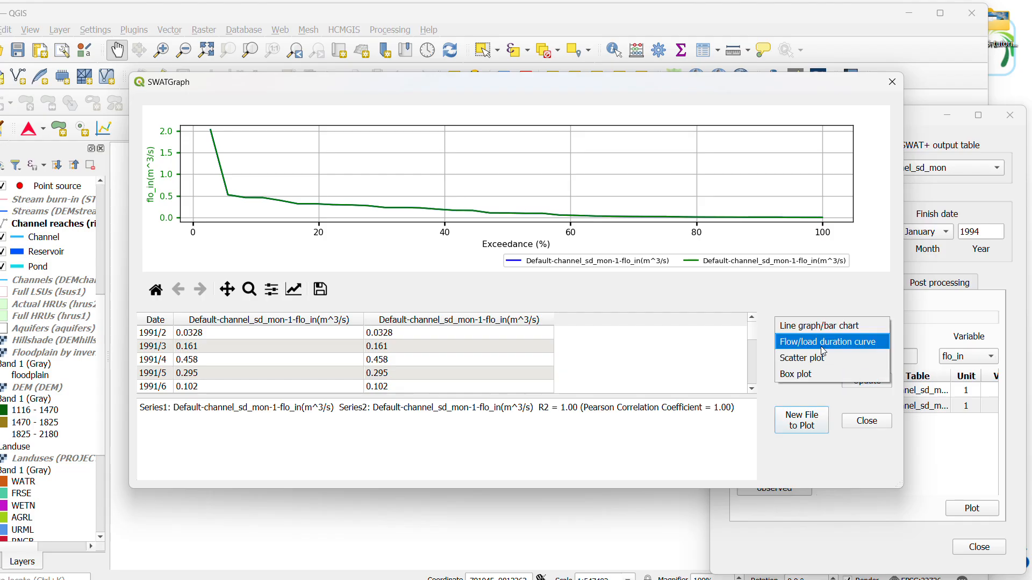
pyautogui.click(799, 357)
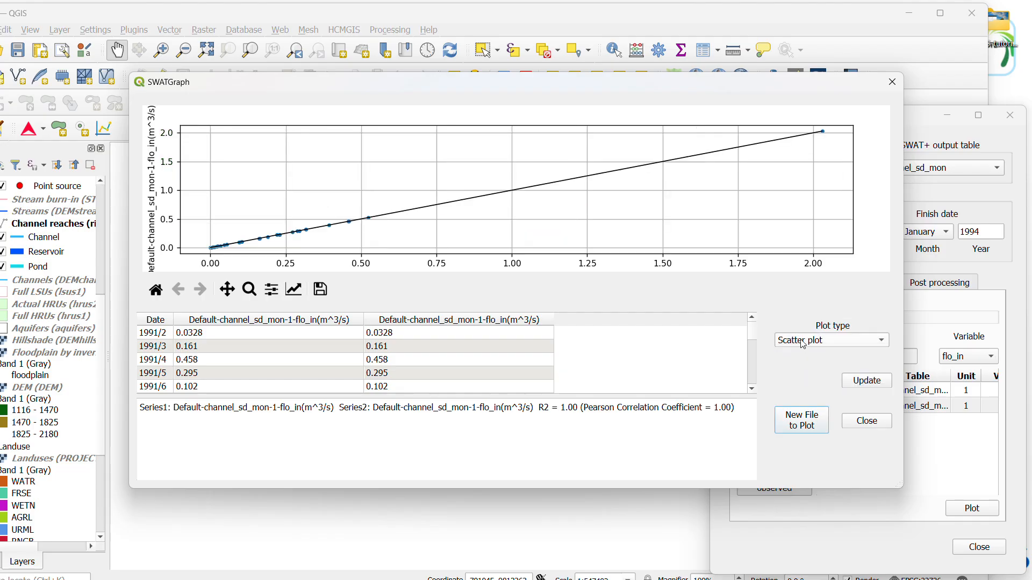
pyautogui.click(892, 84)
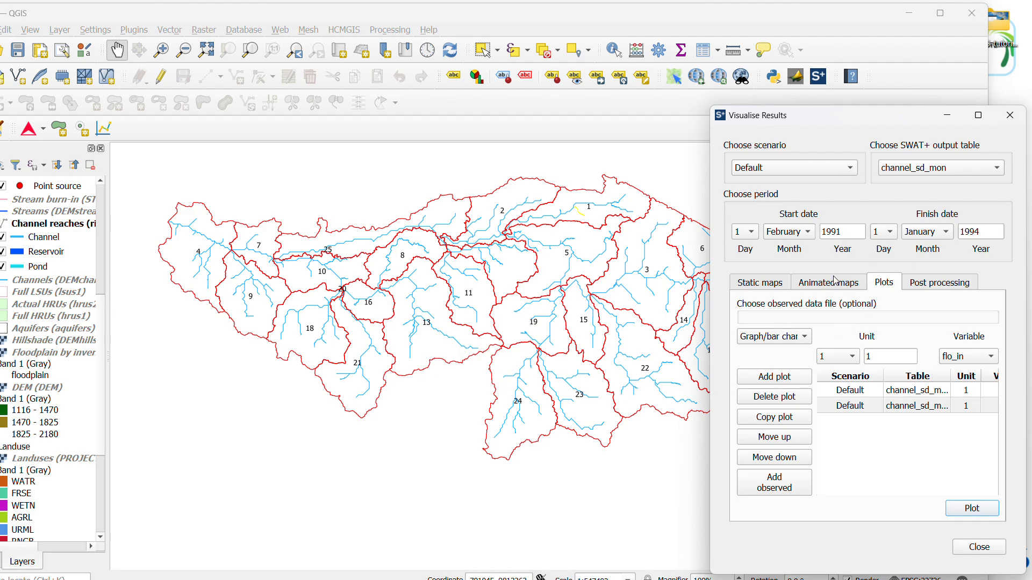
# Look through the variables available for a static results map of the monthly channel output
pyautogui.click(766, 285)
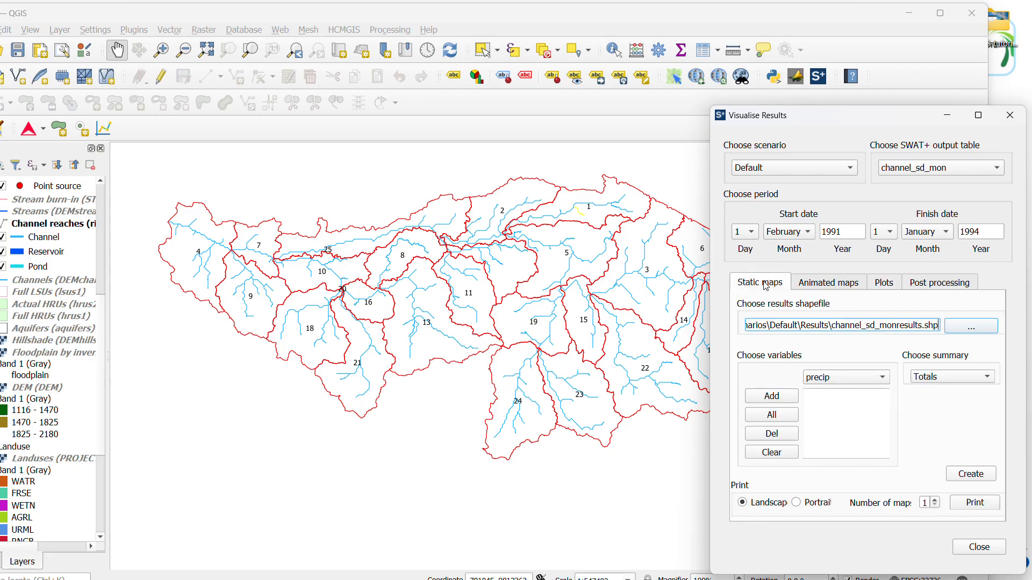
pyautogui.click(836, 382)
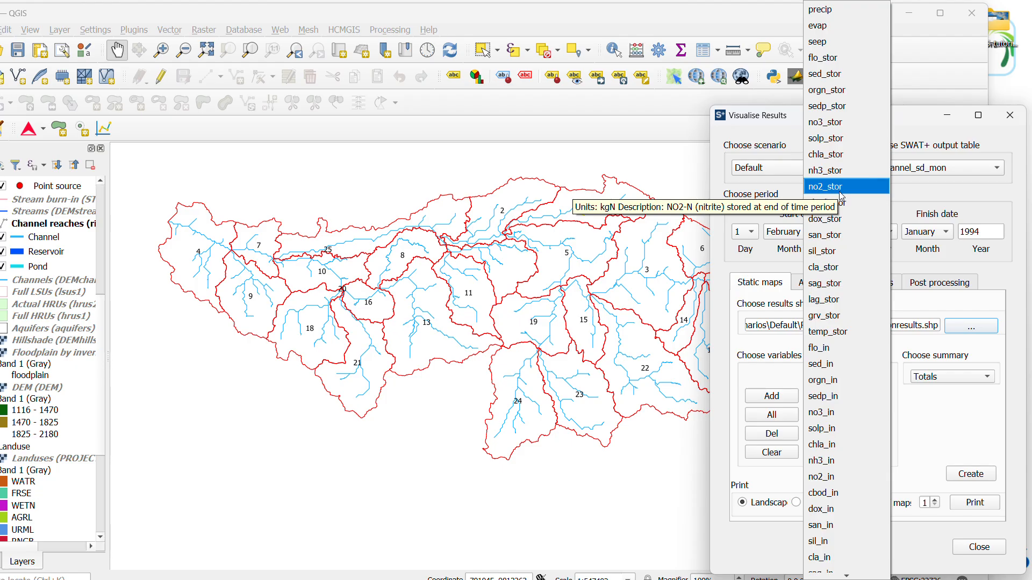
pyautogui.click(938, 402)
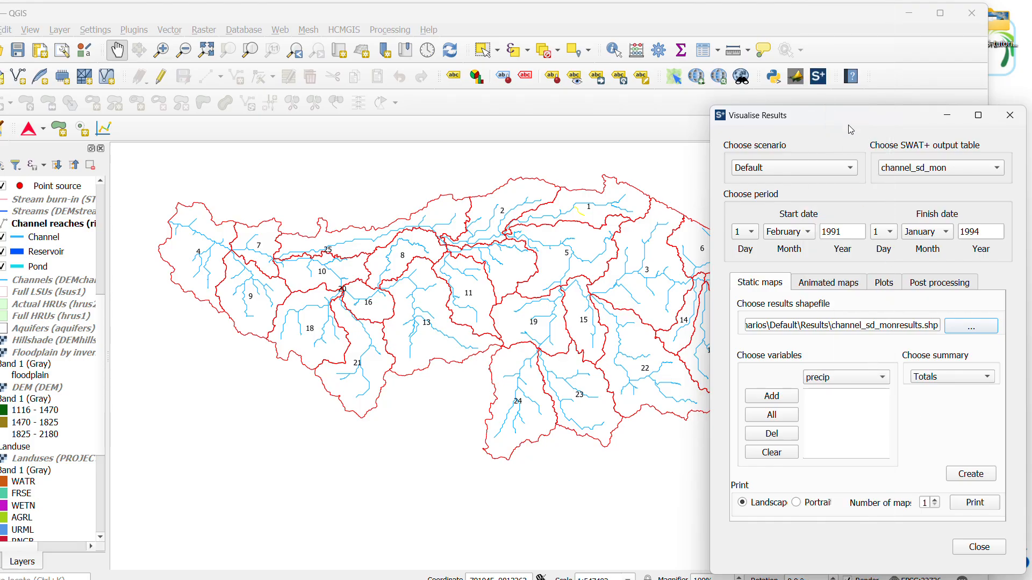
pyautogui.moveTo(851, 130); pyautogui.dragTo(837, 91)
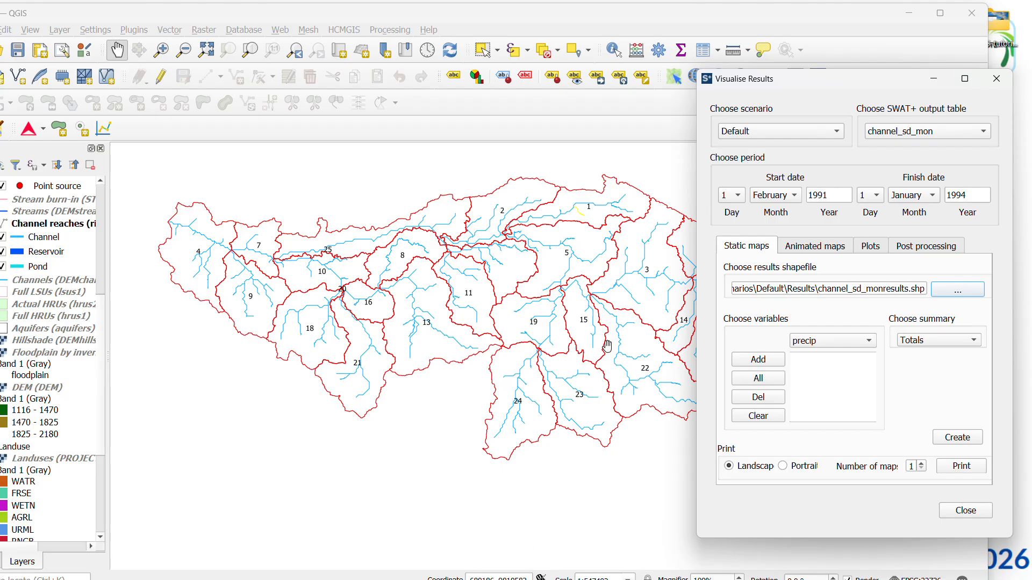
# Minimise the Visualise Results and QGIS windows, switch to the DAY2.pdf slides in Chrome and present them full screen
pyautogui.click(932, 79)
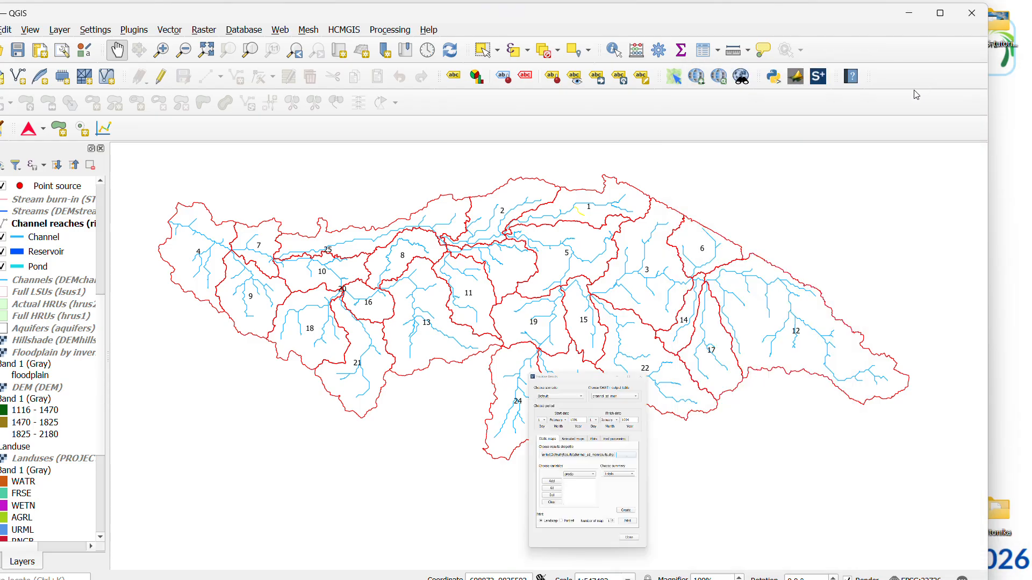
pyautogui.click(903, 21)
pyautogui.moveTo(494, 568)
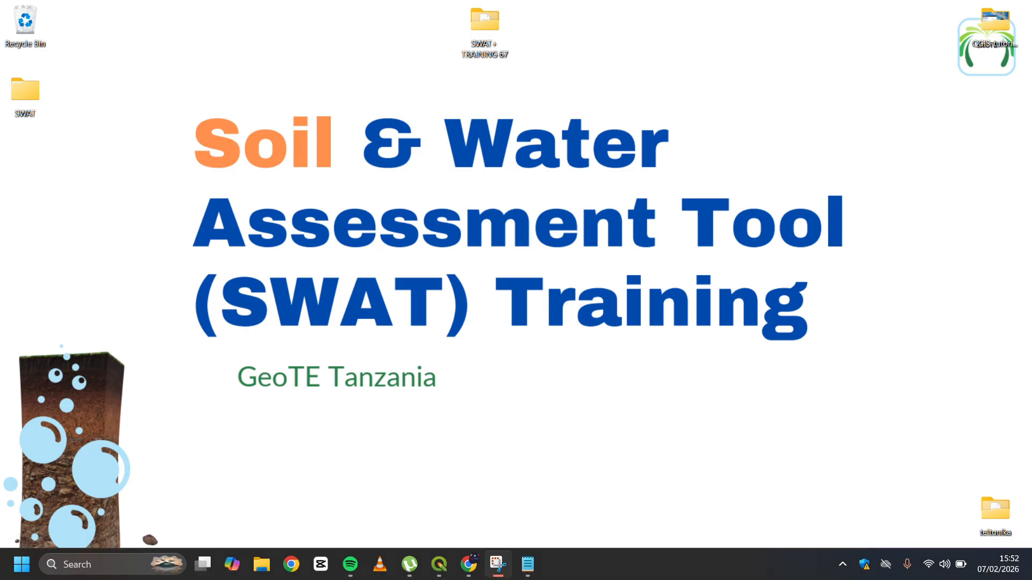
pyautogui.click(476, 502)
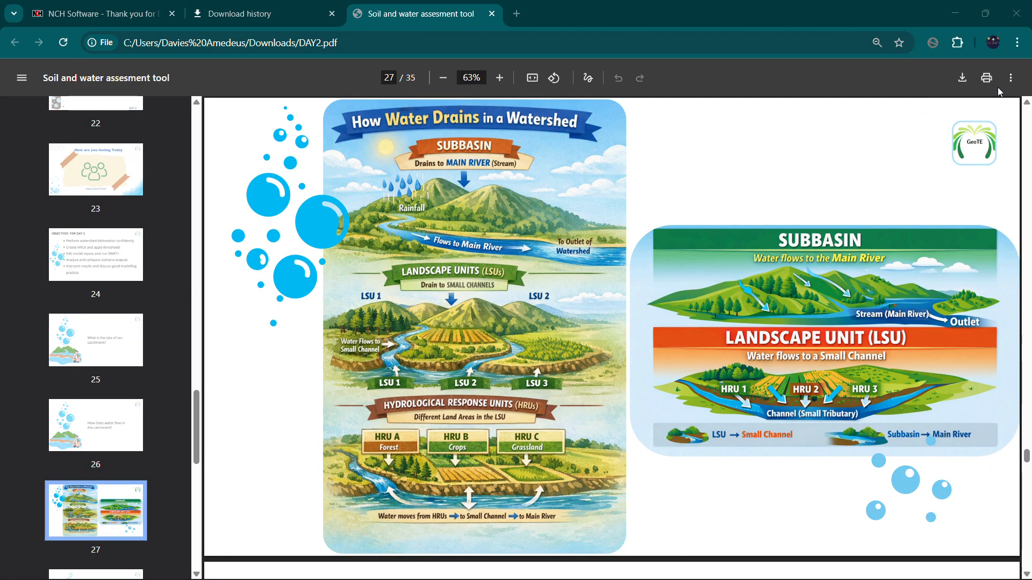
pyautogui.click(1010, 81)
pyautogui.click(965, 163)
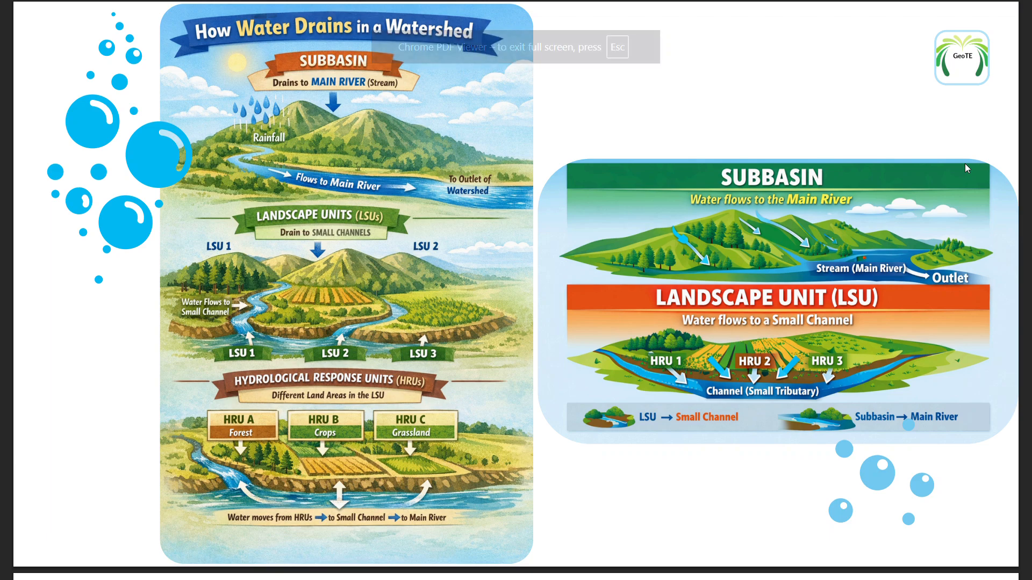
# Advance the presentation from the watershed drainage slide to the slide on creating HRUs and running SWAT+
pyautogui.press('Right')
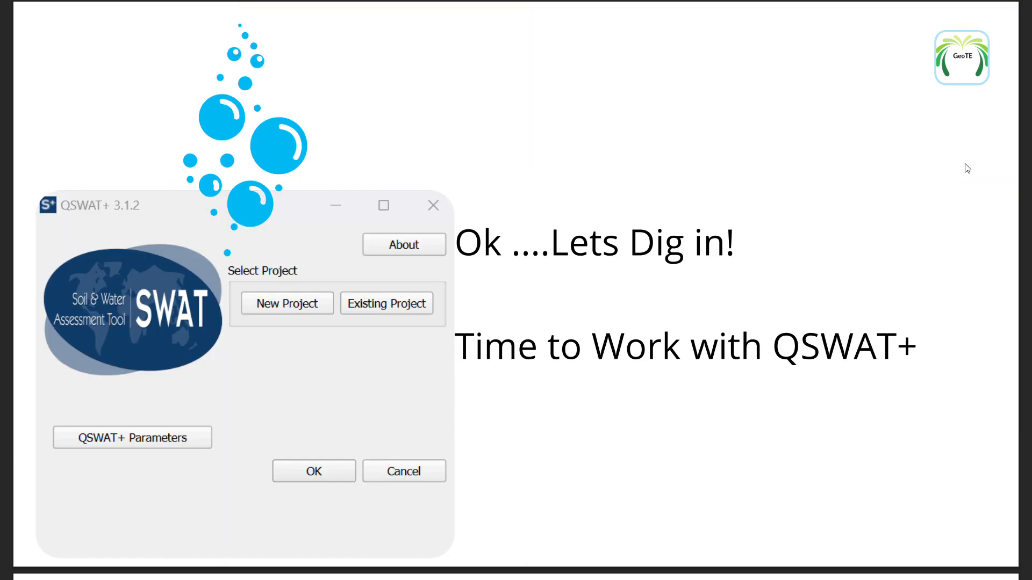
pyautogui.press('Right')
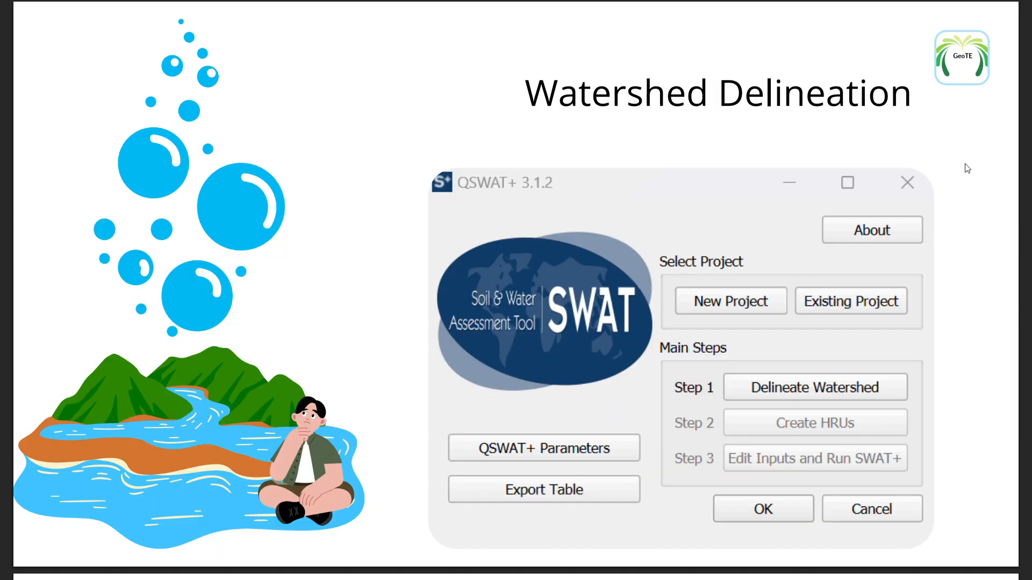
pyautogui.press('Right')
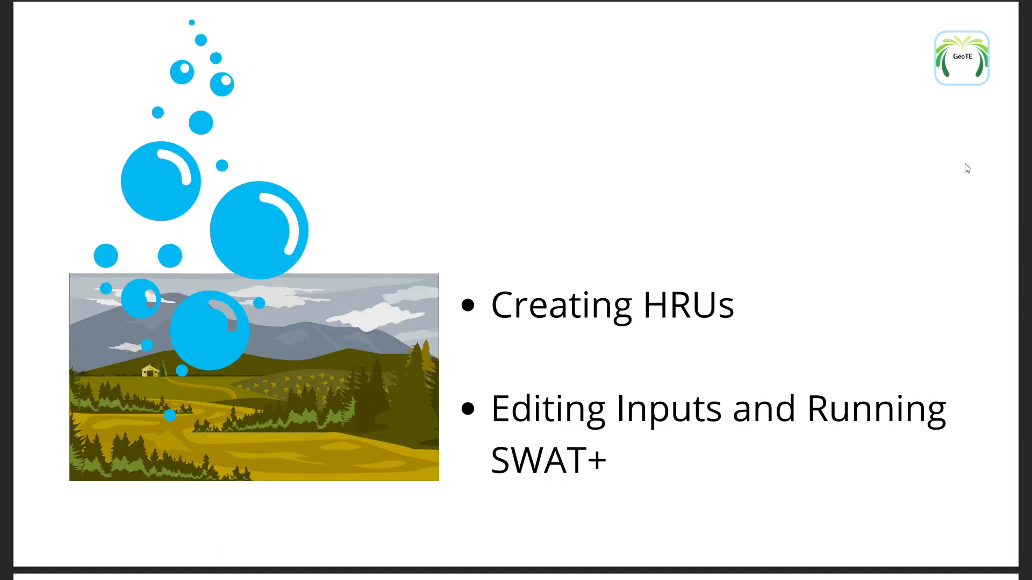